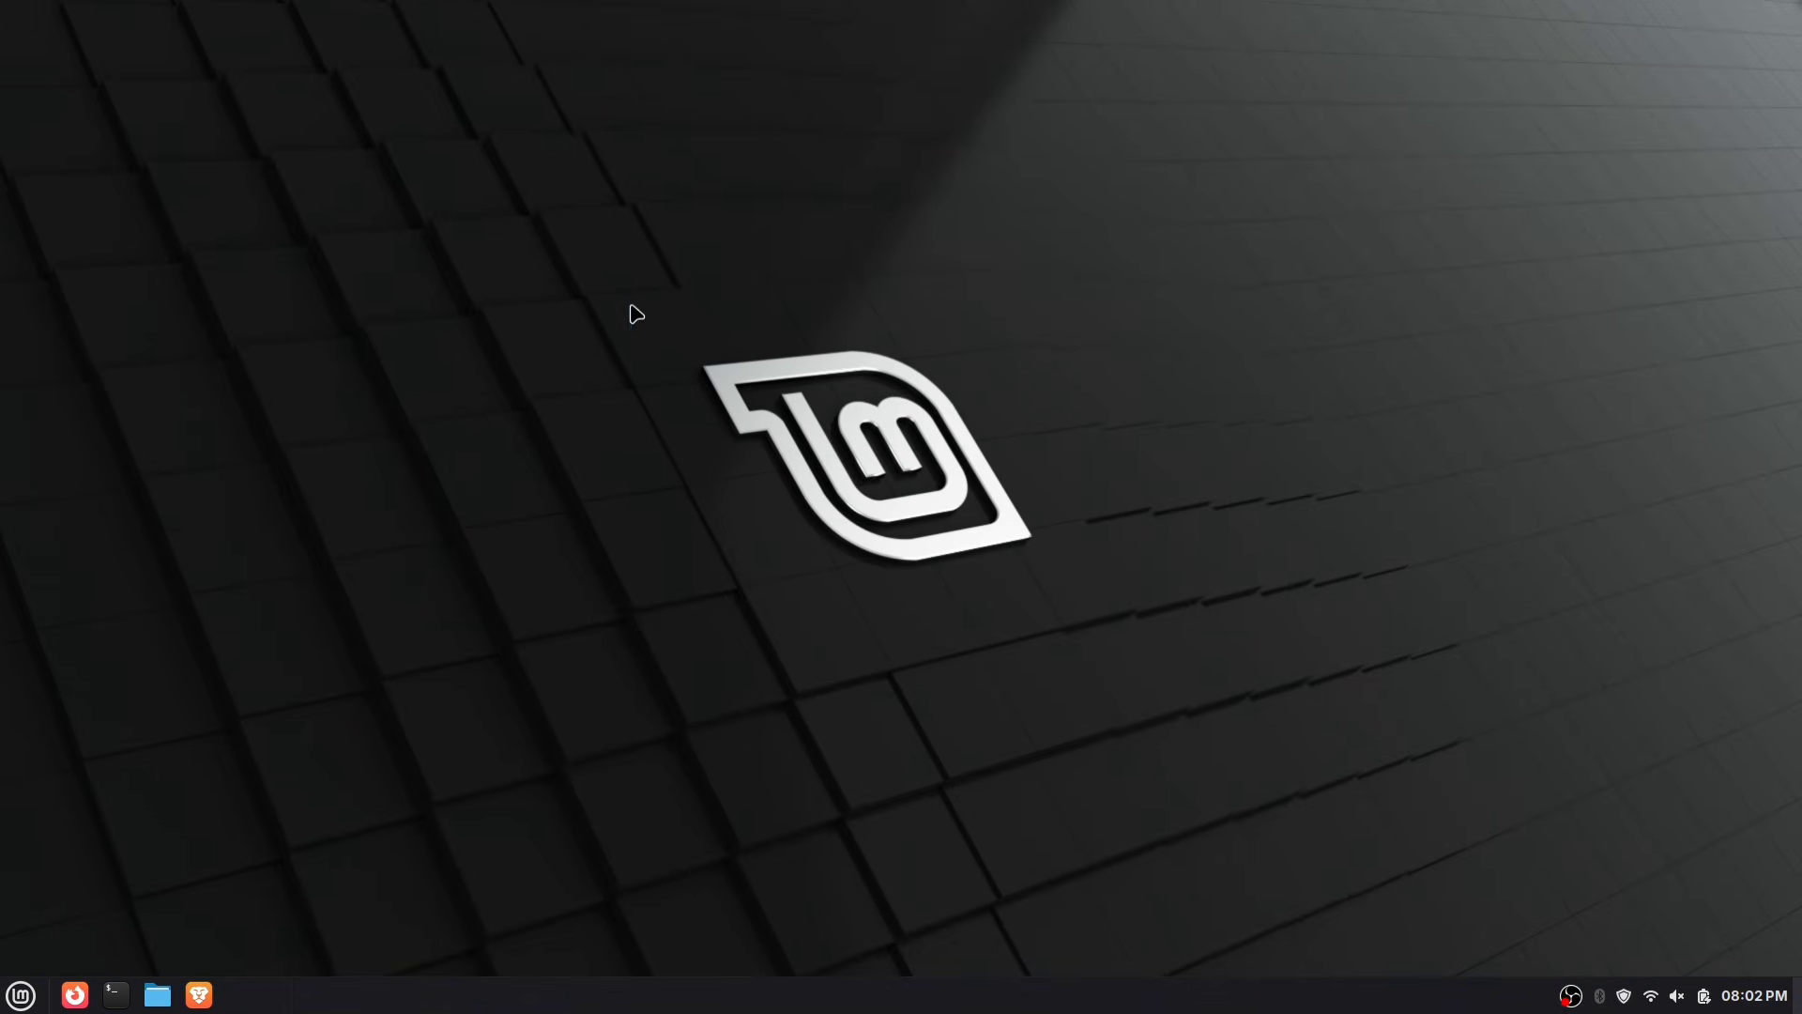
Check what Super+L currently launches, reposition the Looking Glass window that it brings up, and close it.
drag(631, 305, 1125, 626)
key(super+l)
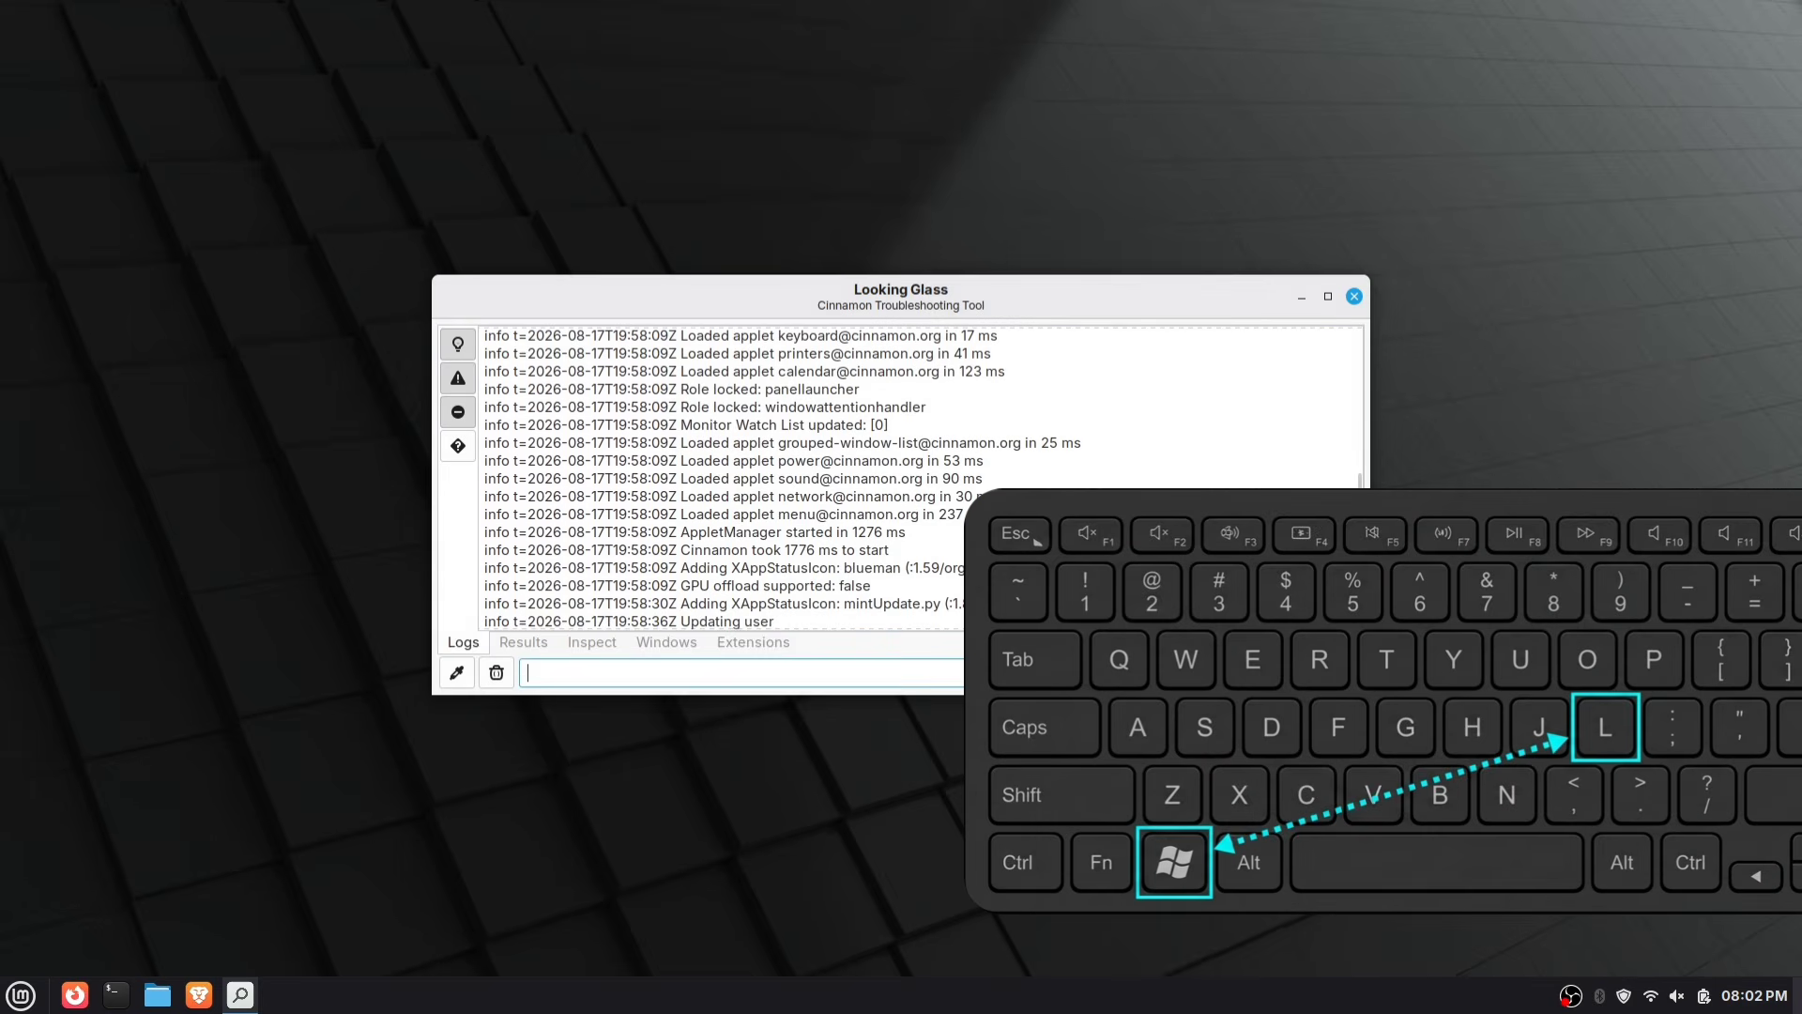
drag(1044, 300, 992, 314)
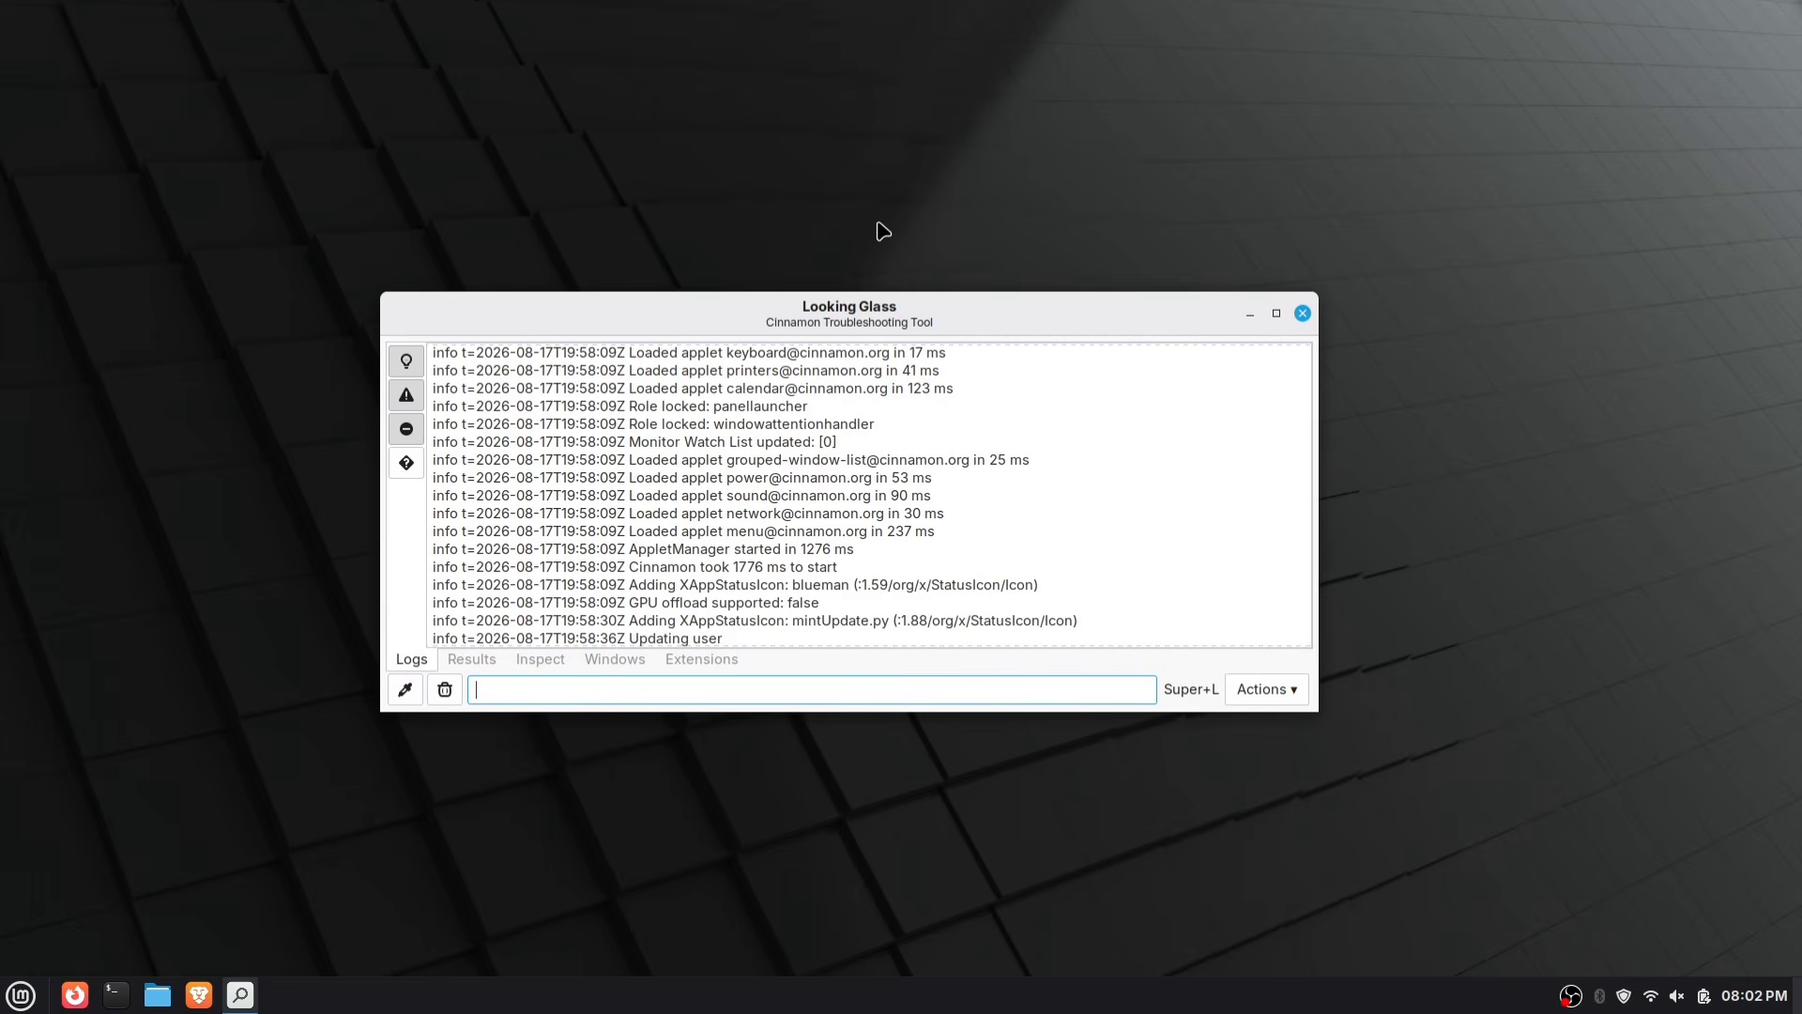
click(1302, 312)
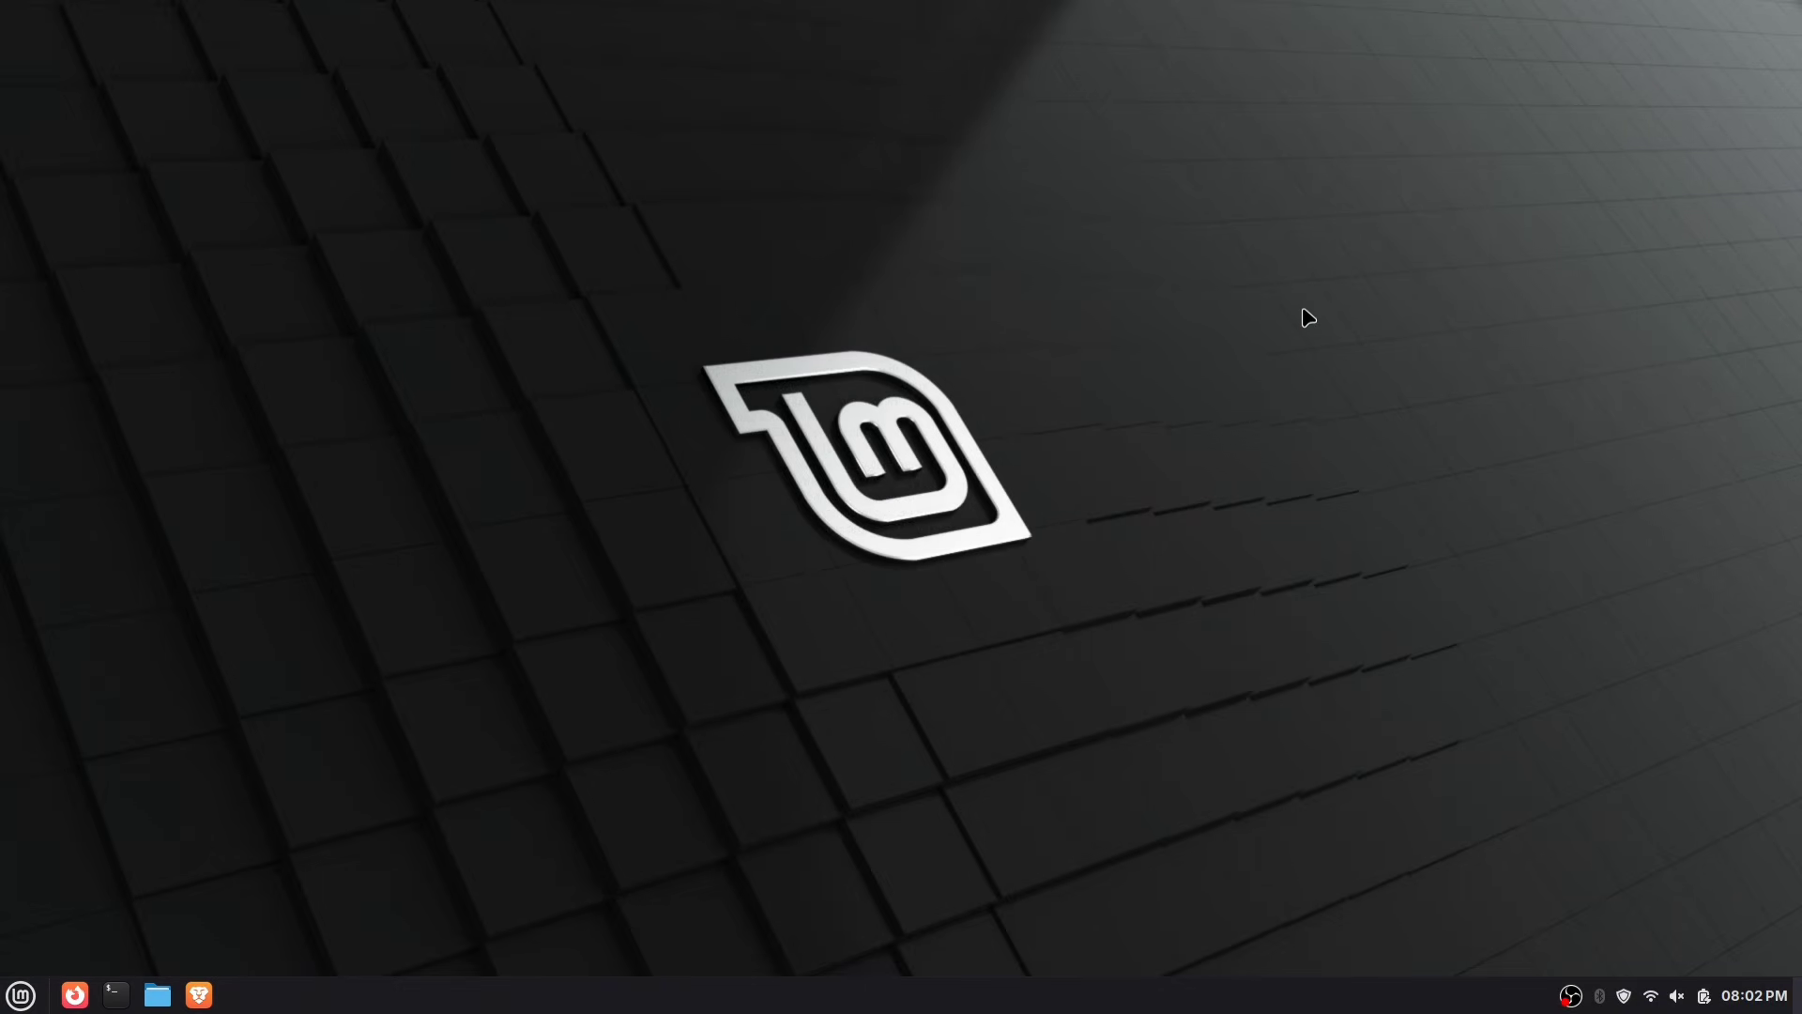
Find the Keyboard settings by searching for "key" and show the keyboard shortcuts of the System category.
click(26, 995)
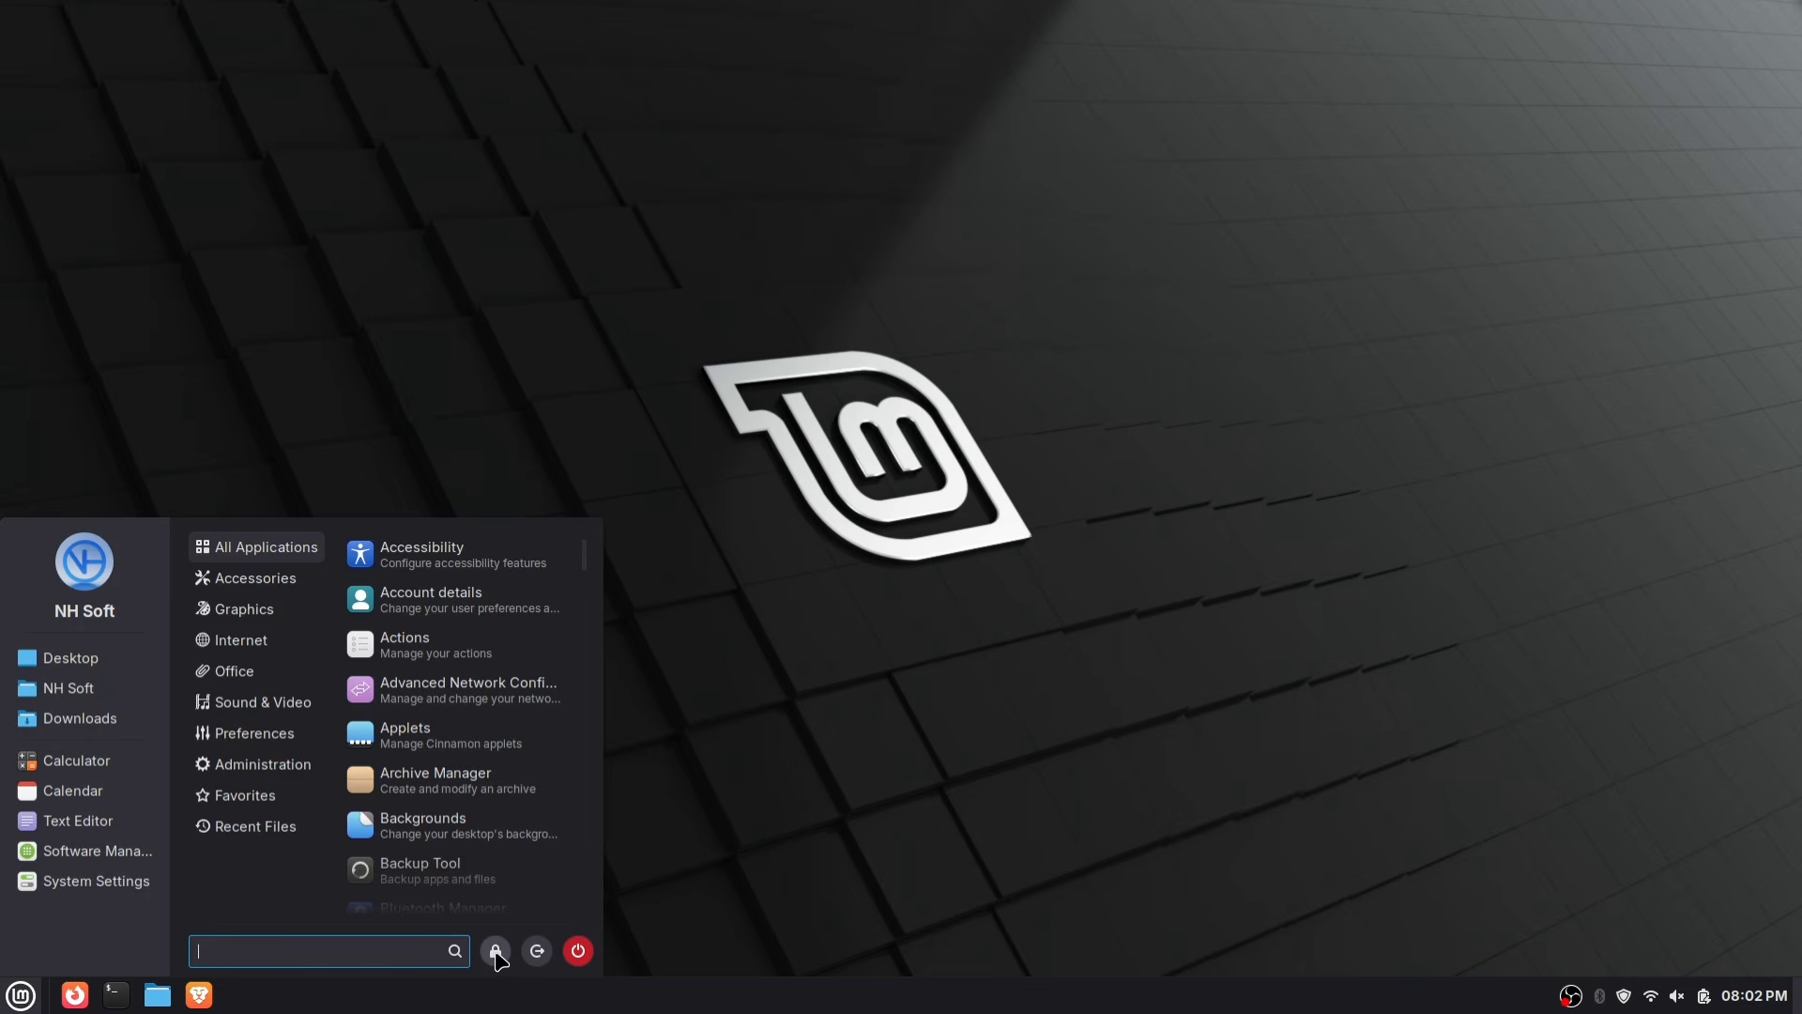
click(496, 951)
text(key)
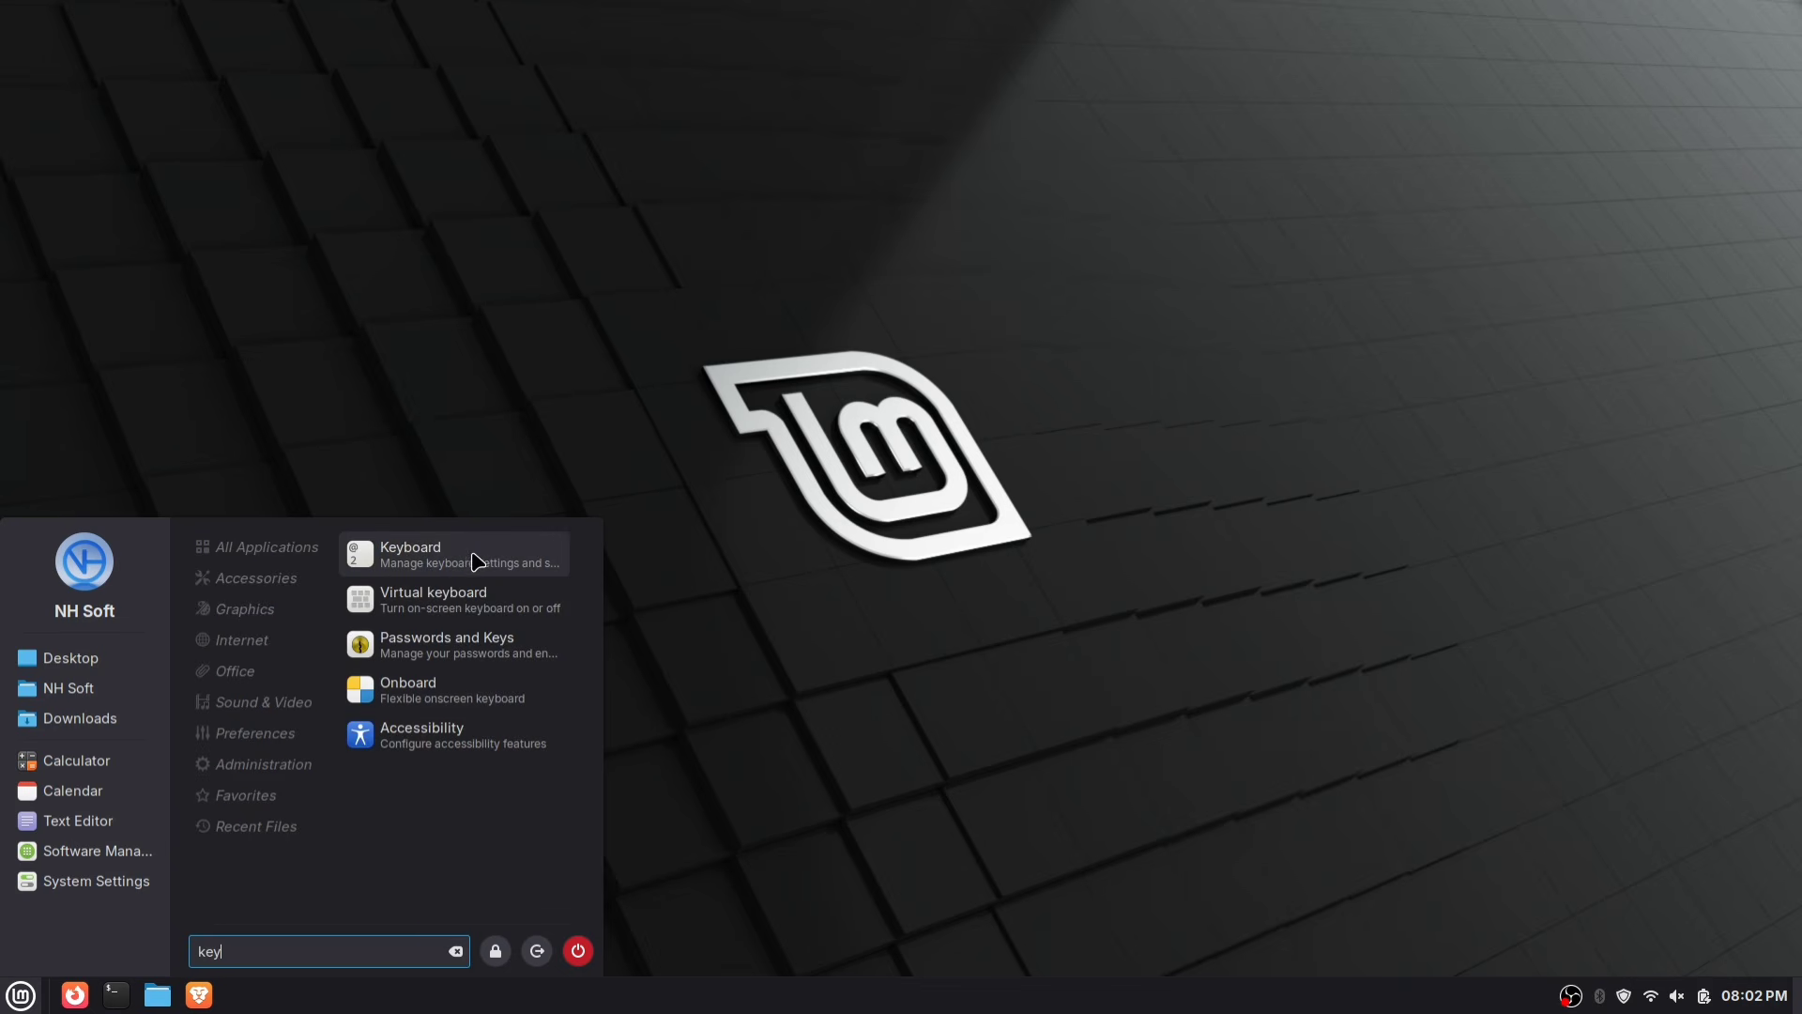
click(511, 564)
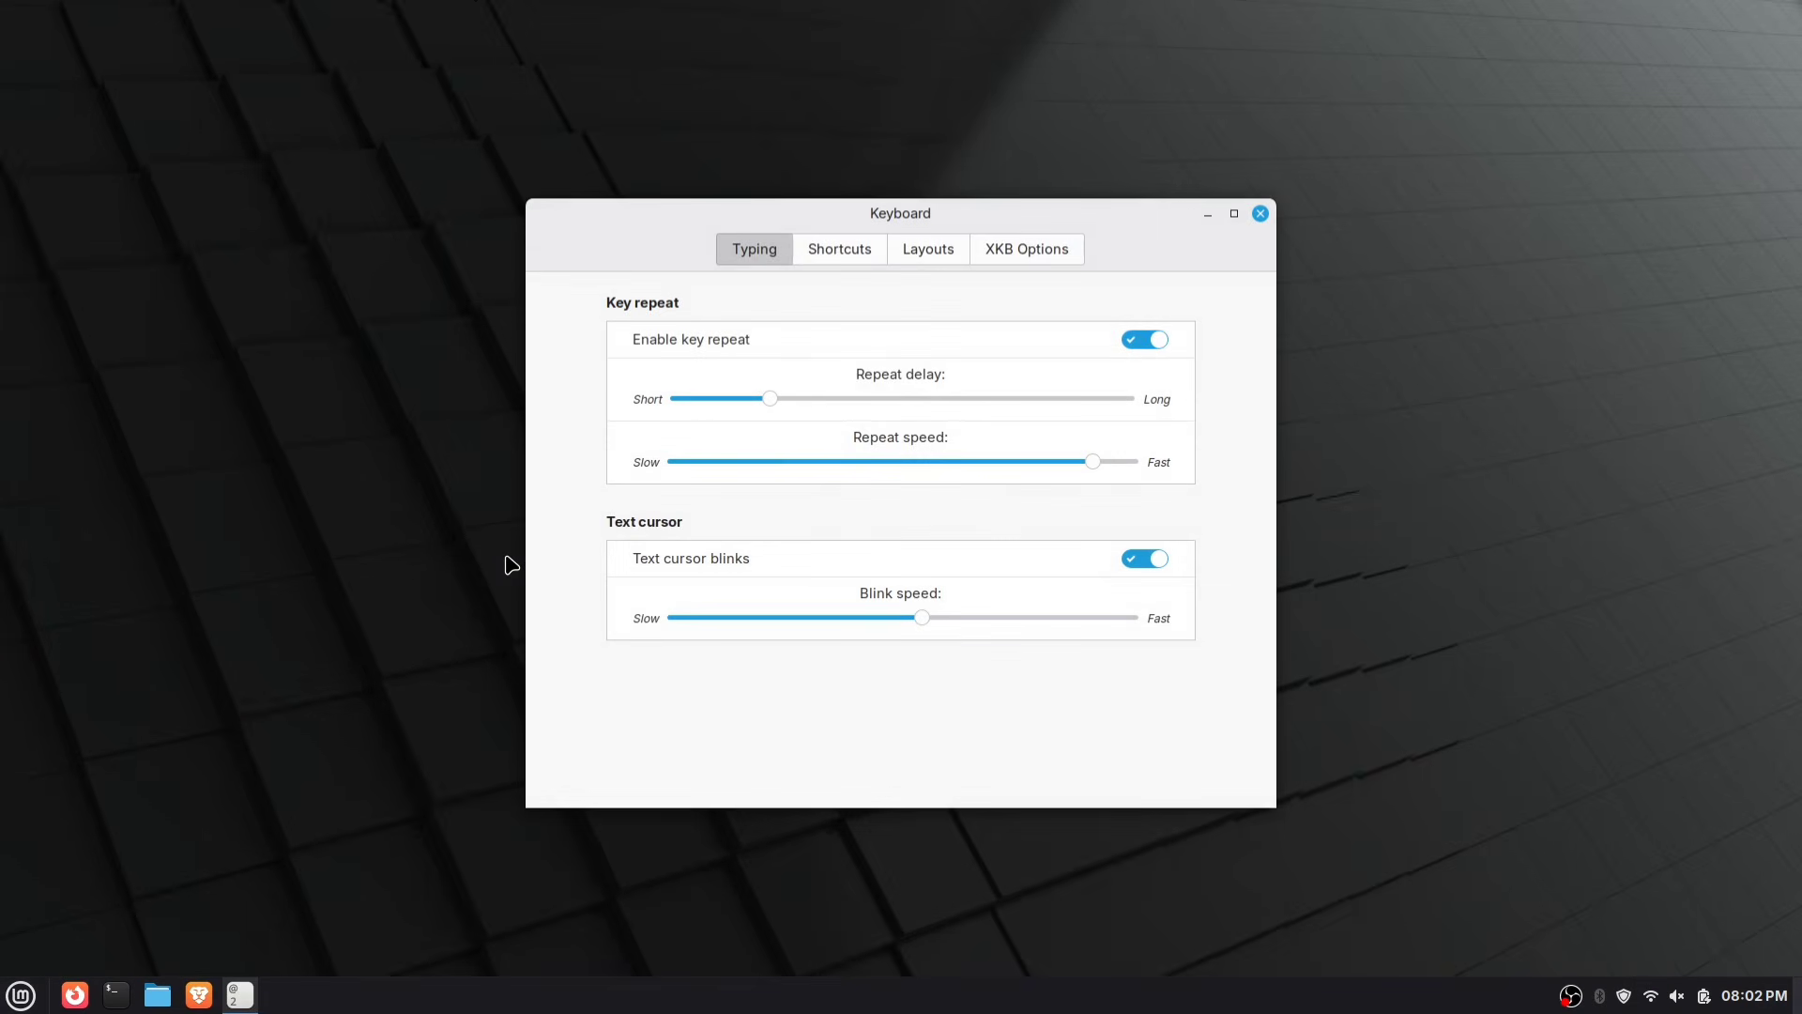
click(835, 254)
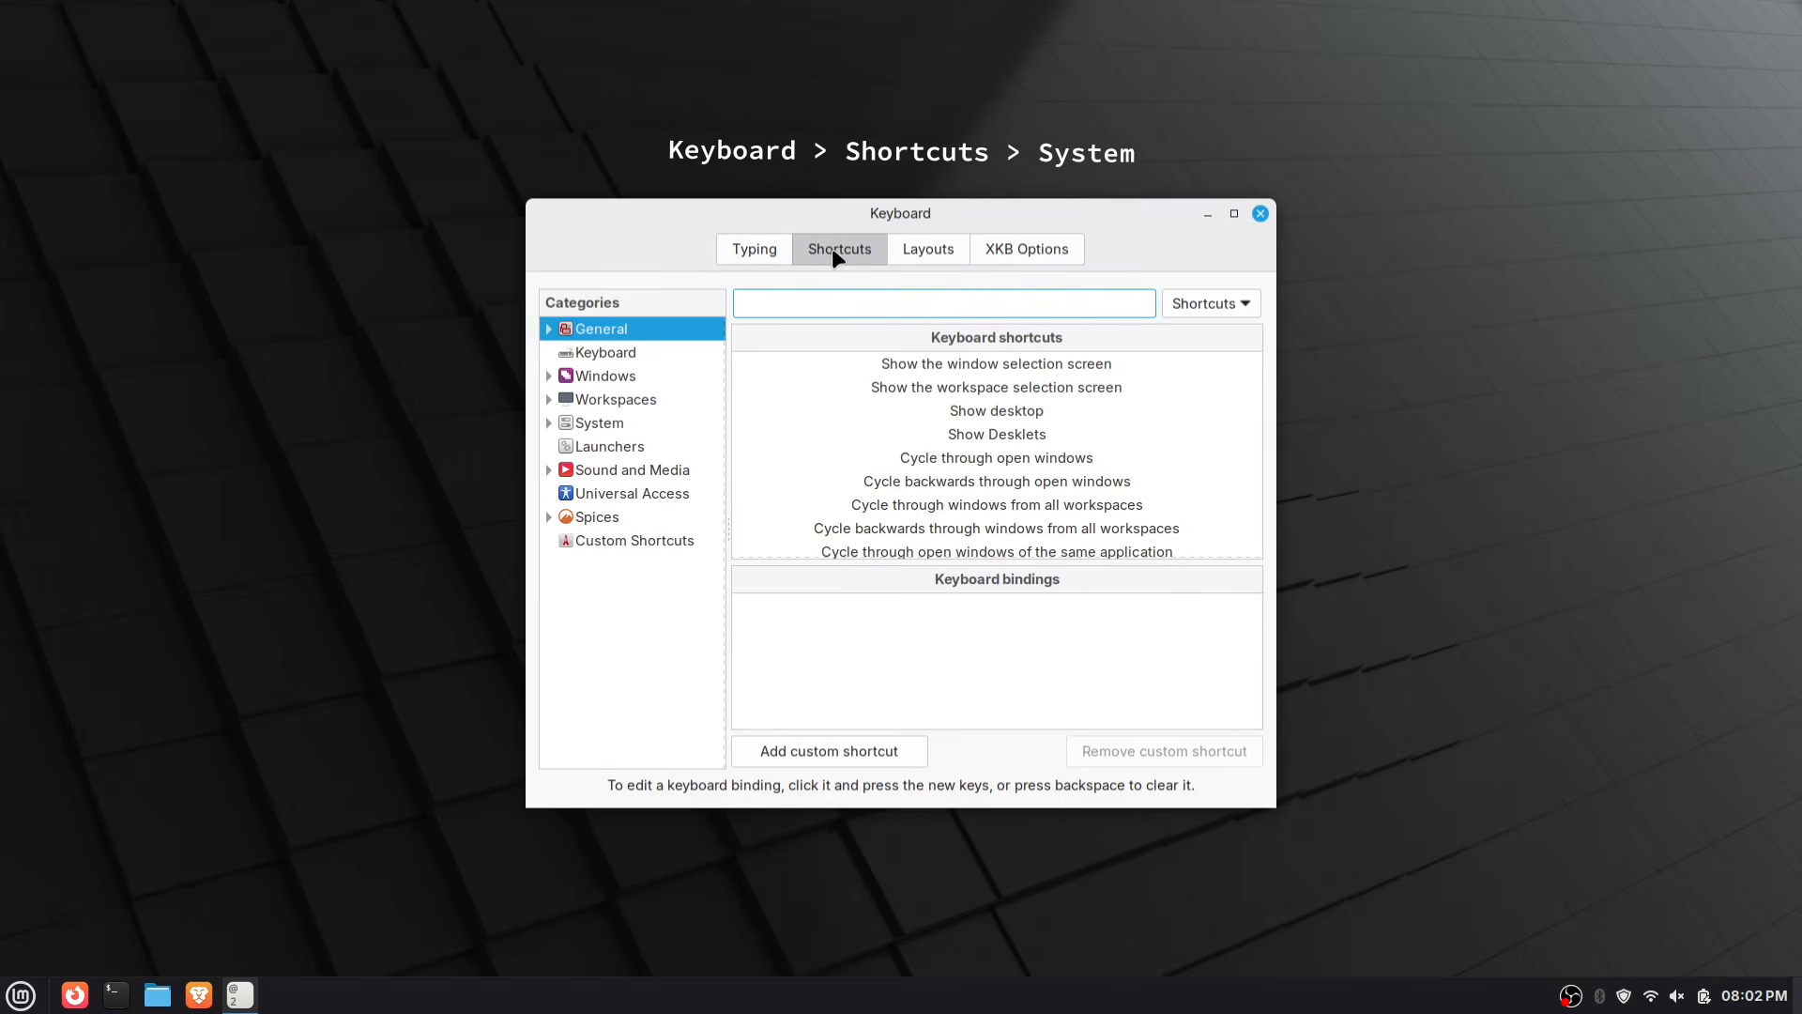
click(568, 420)
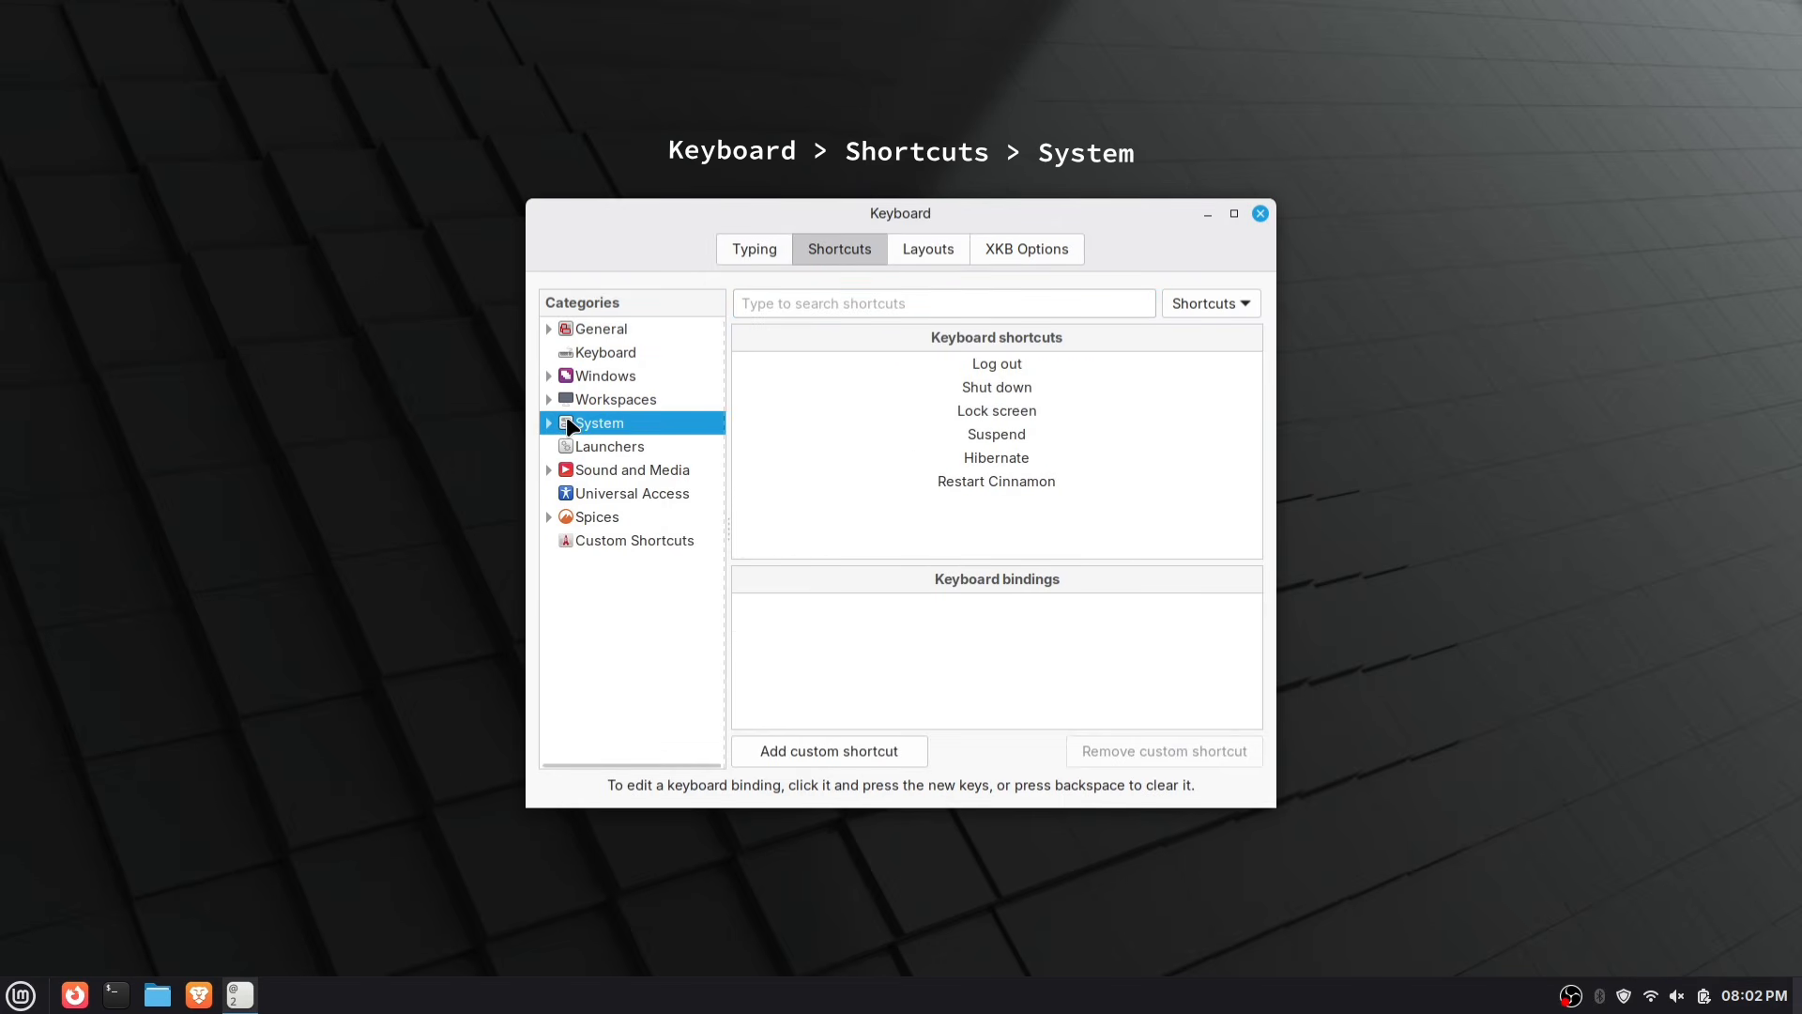
Assign Super+L as the third binding for Lock screen, accept the reassignment from Toggle Looking Glass, and lock the screen with it.
click(1040, 410)
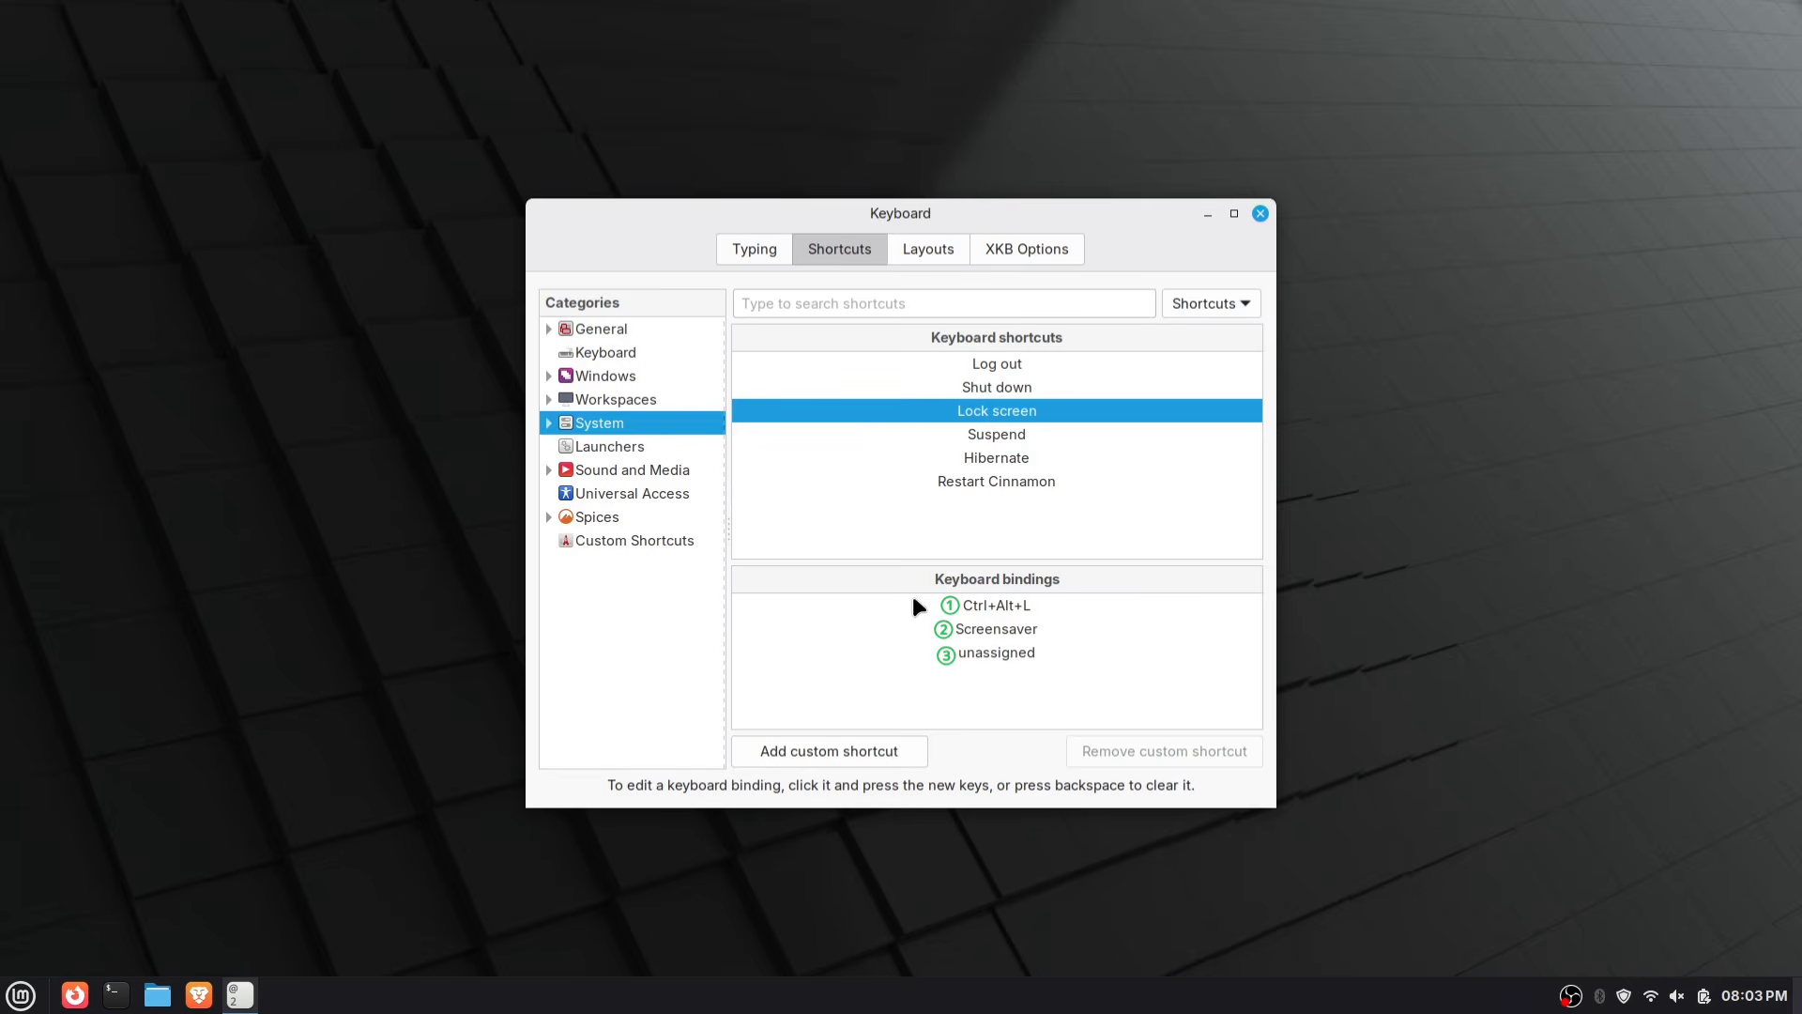
click(997, 652)
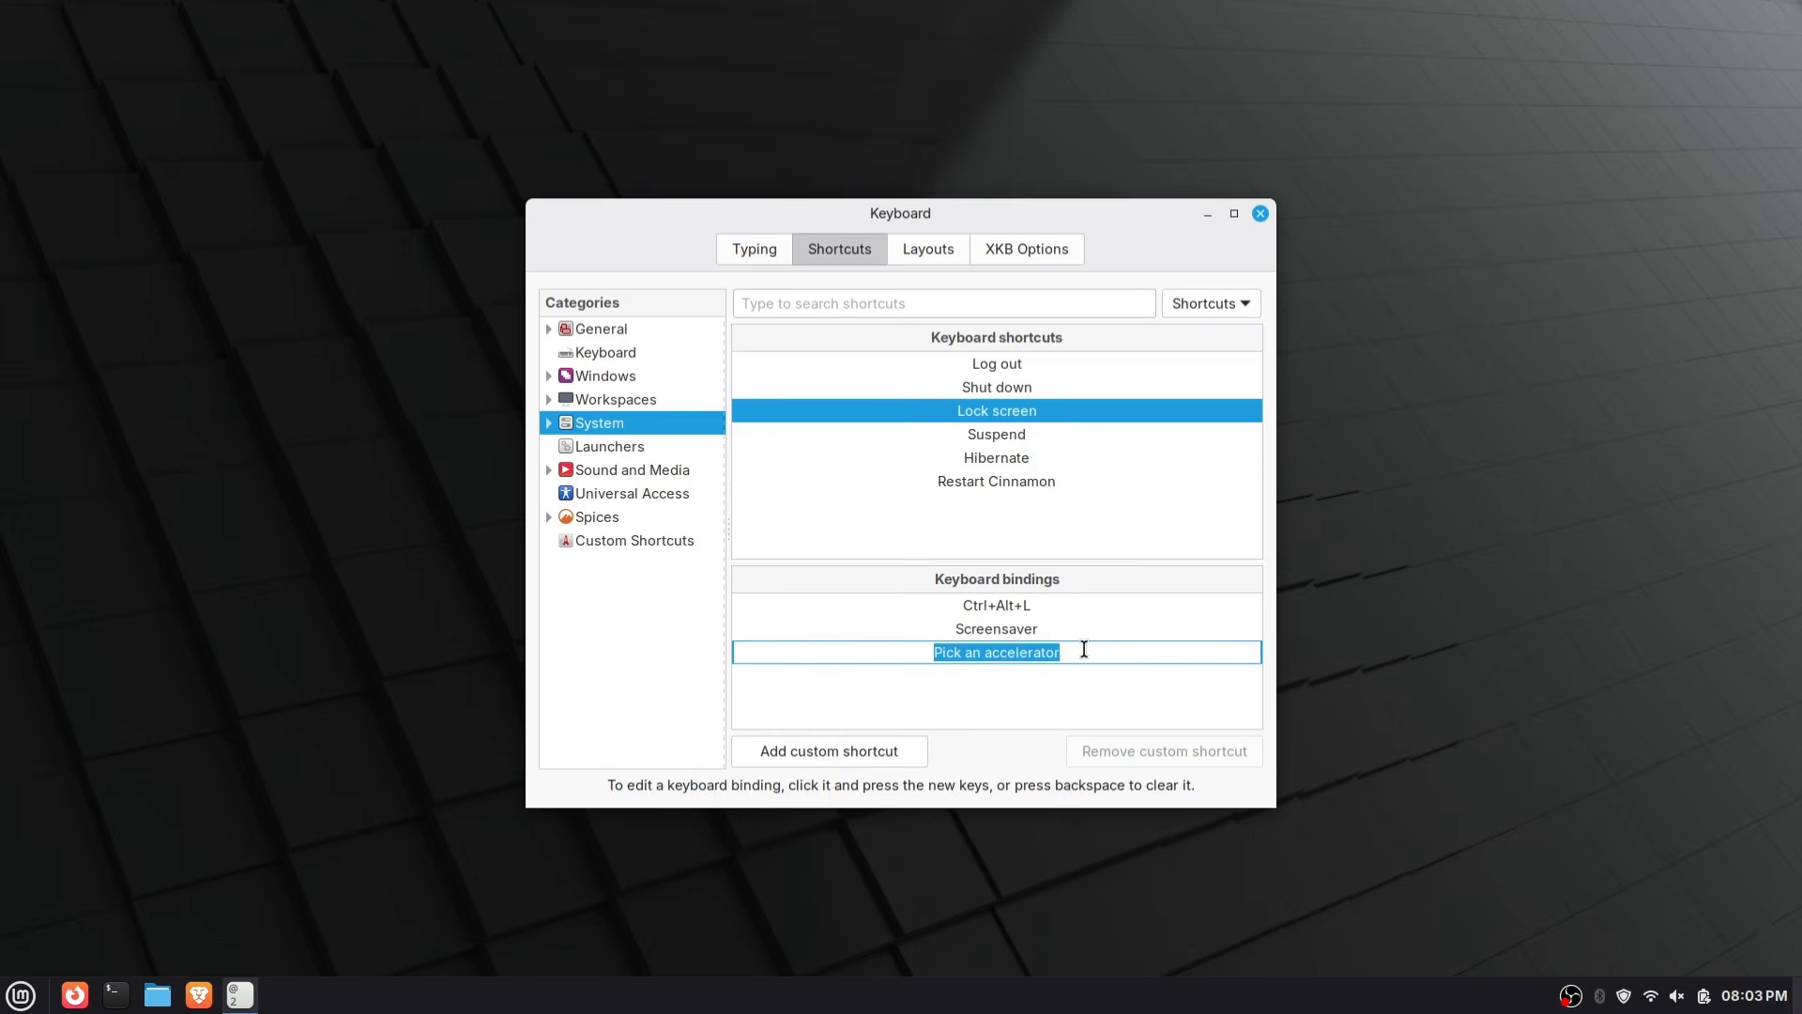
key(super+l)
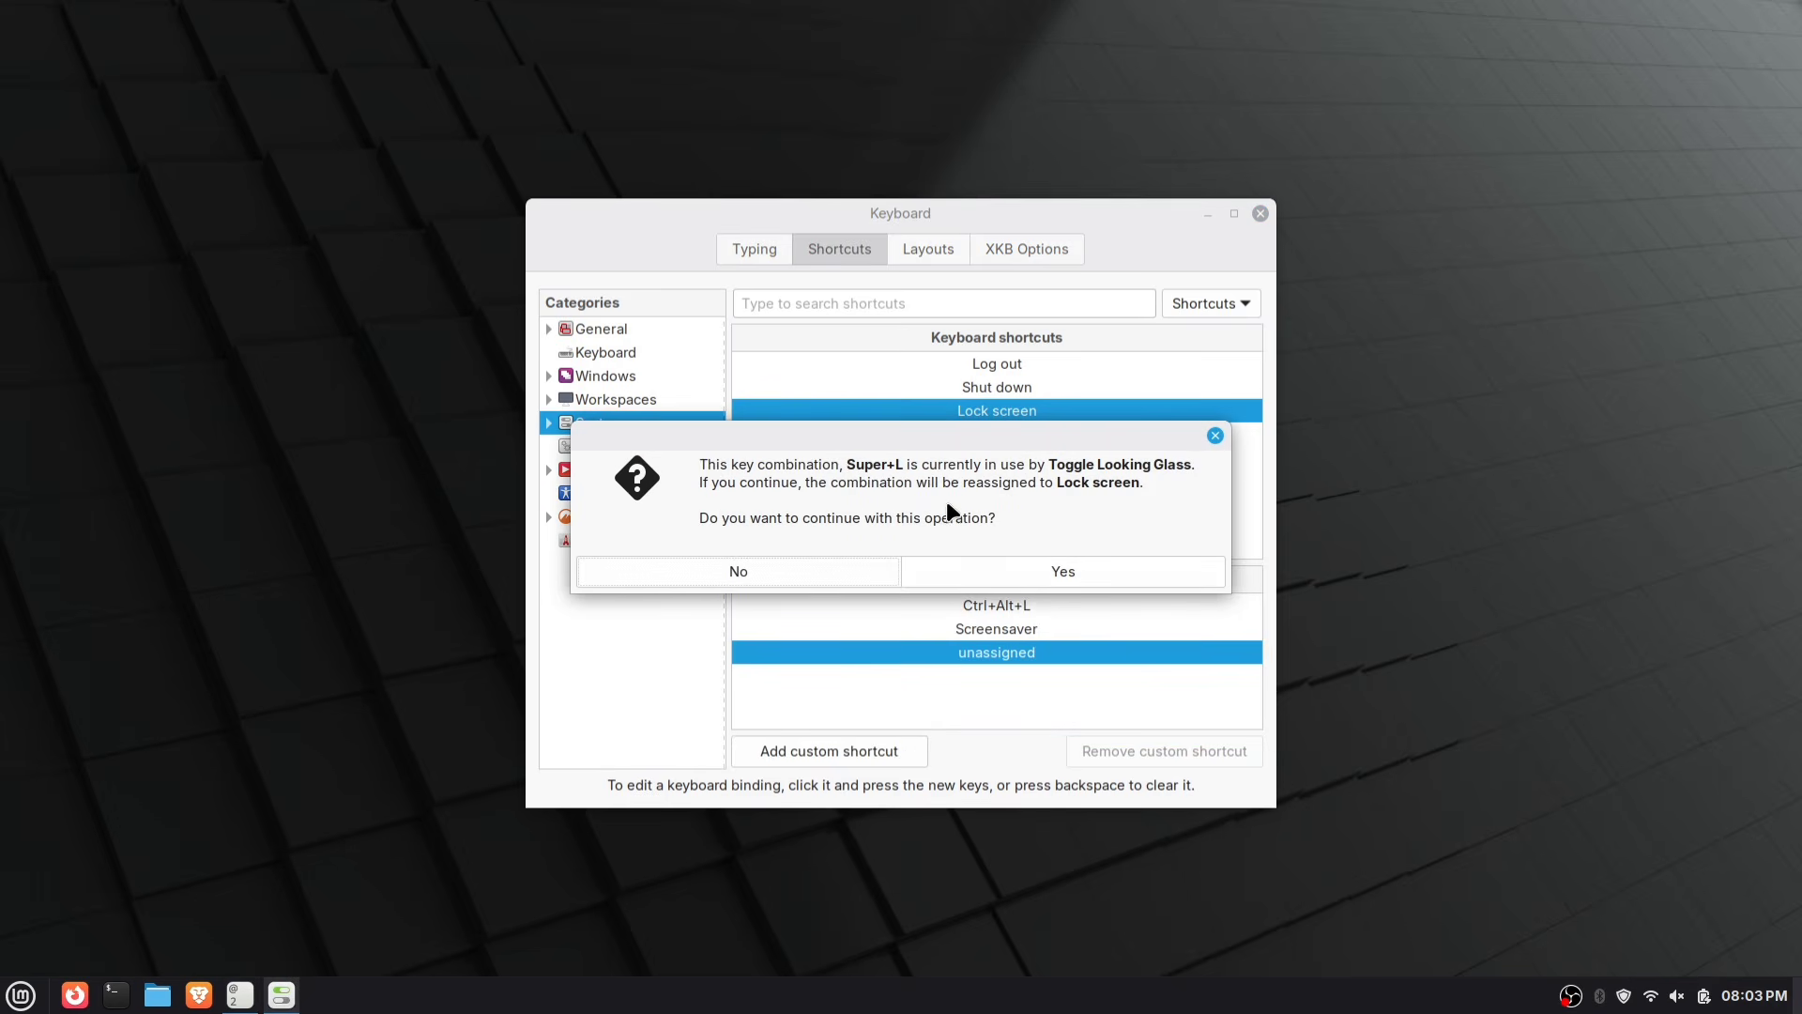
click(1029, 563)
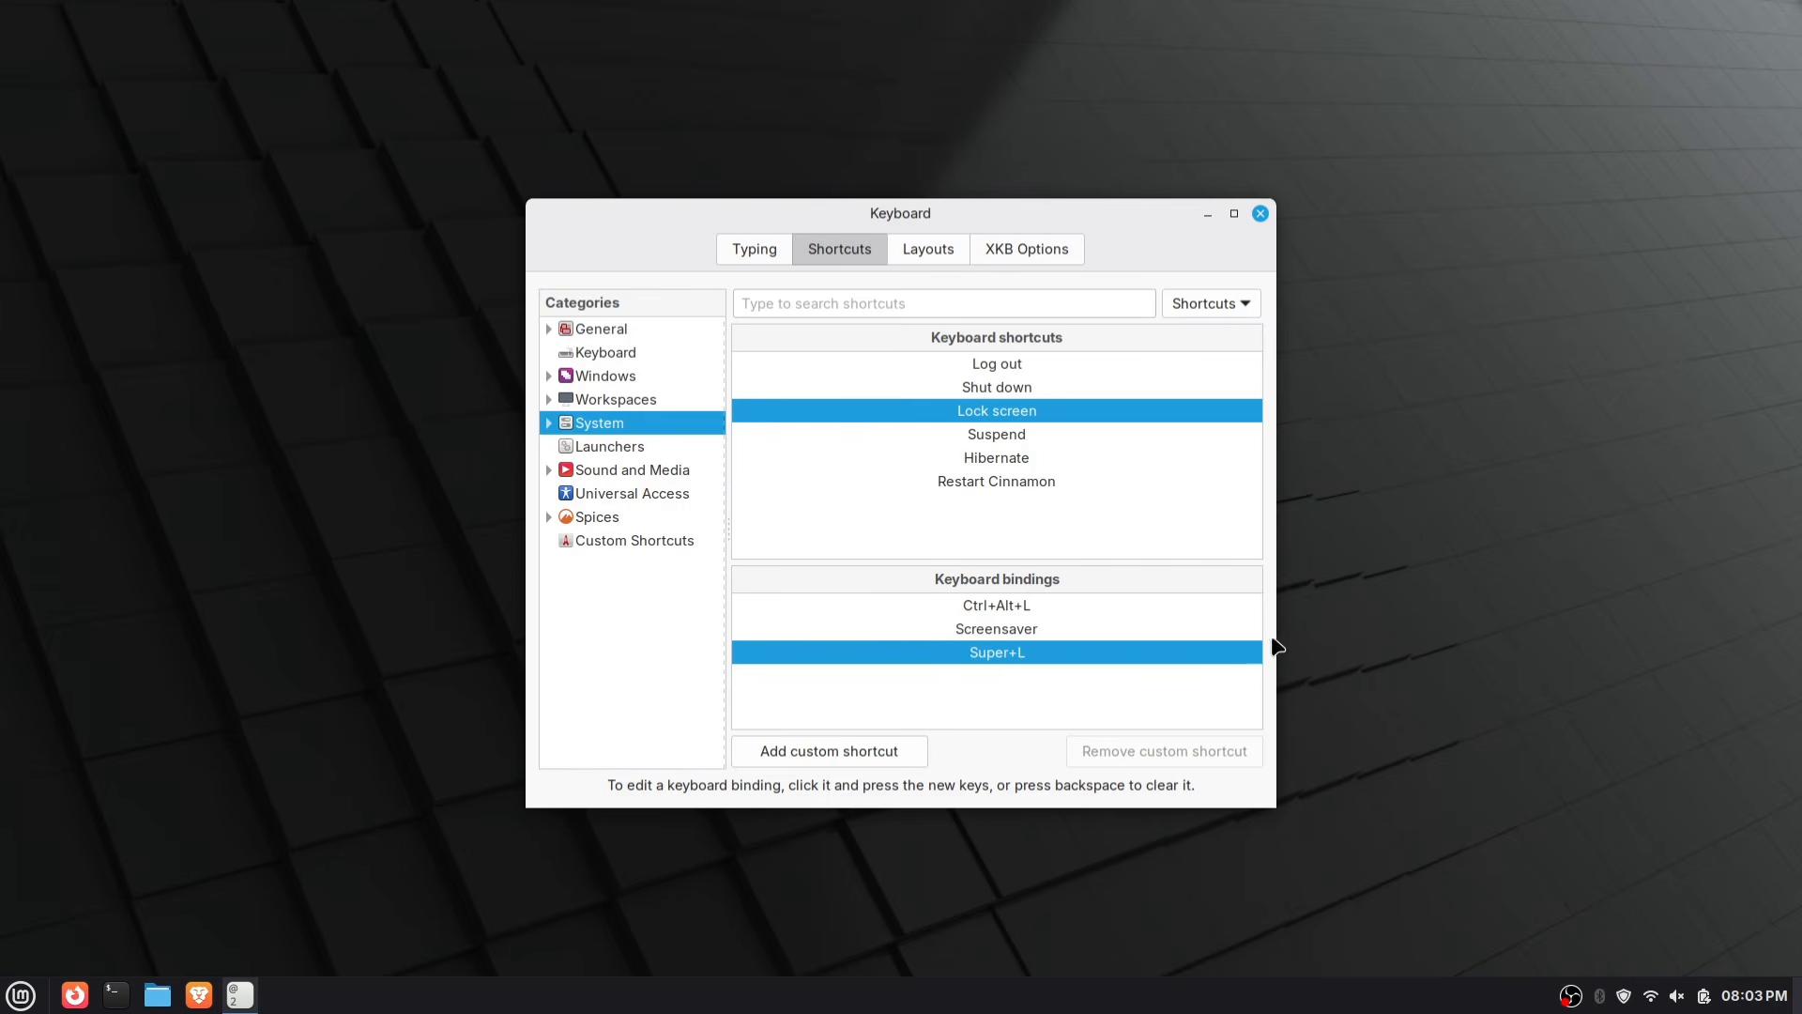
click(1261, 213)
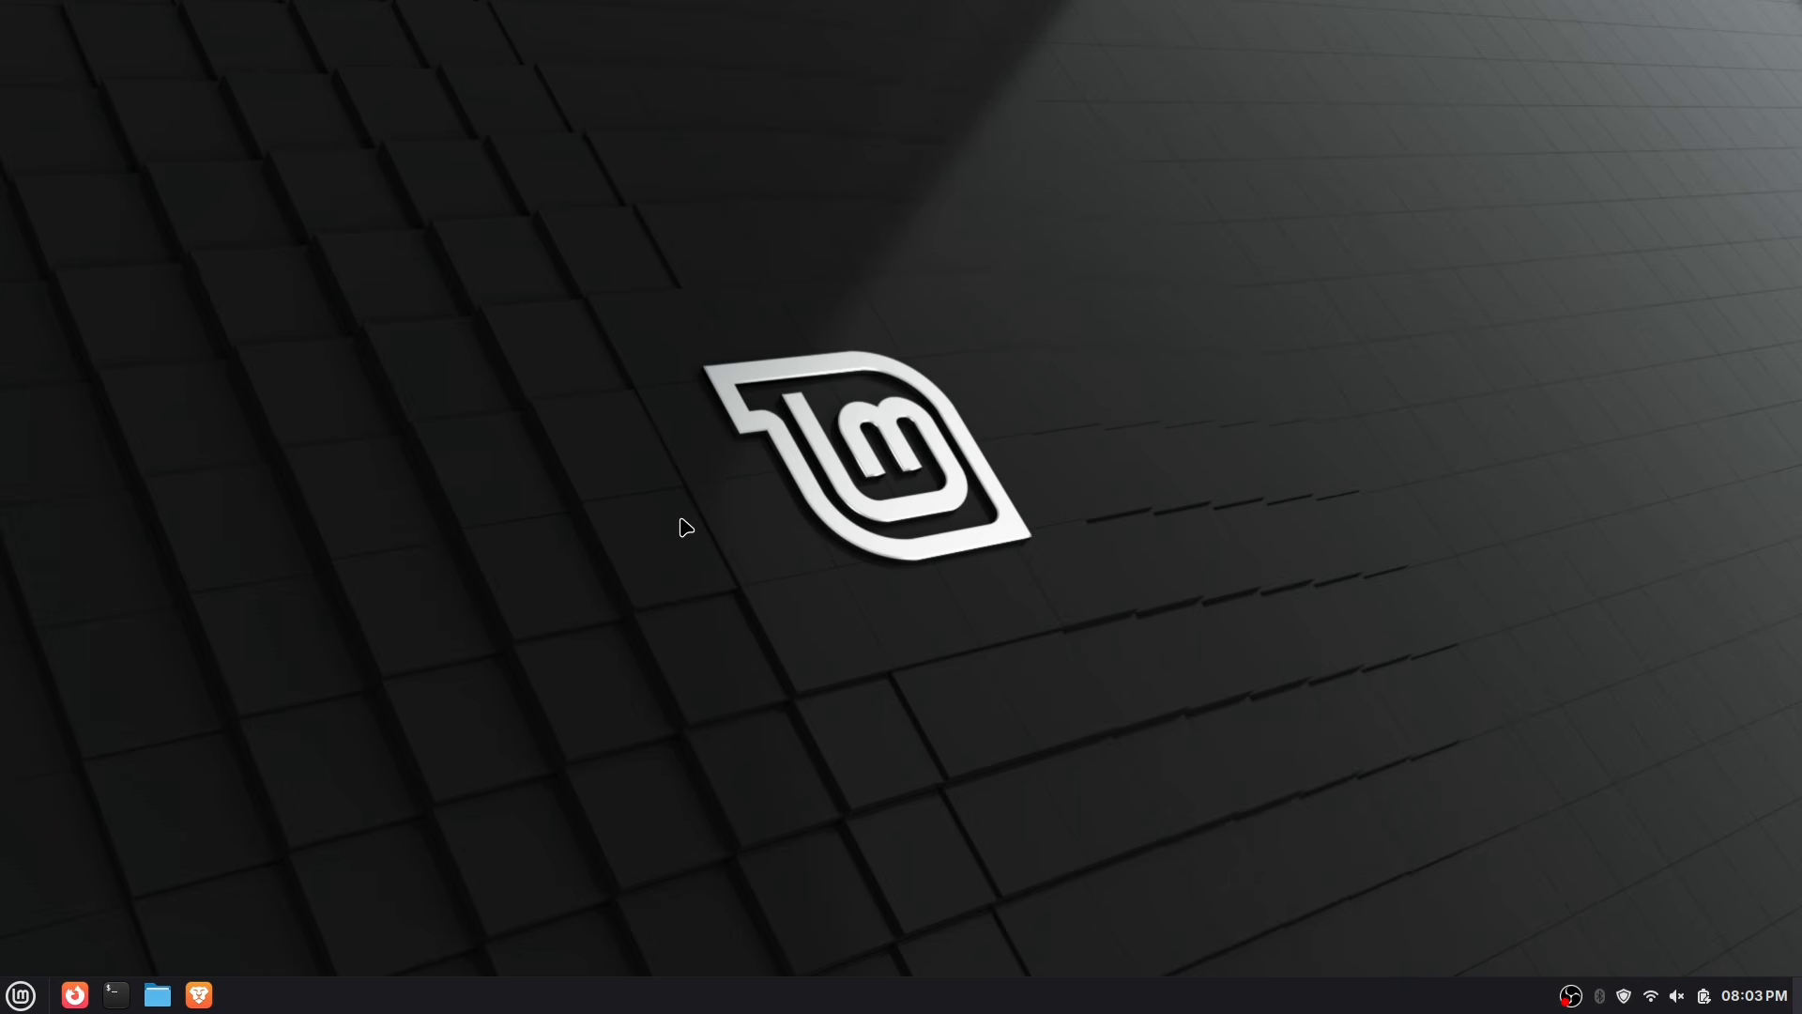
key(super+l)
Find the Mouse and Touchpad settings by searching for "mou", examine the Reverse scrolling direction option, and show the touchpad options.
mouse_move(982, 771)
click(20, 994)
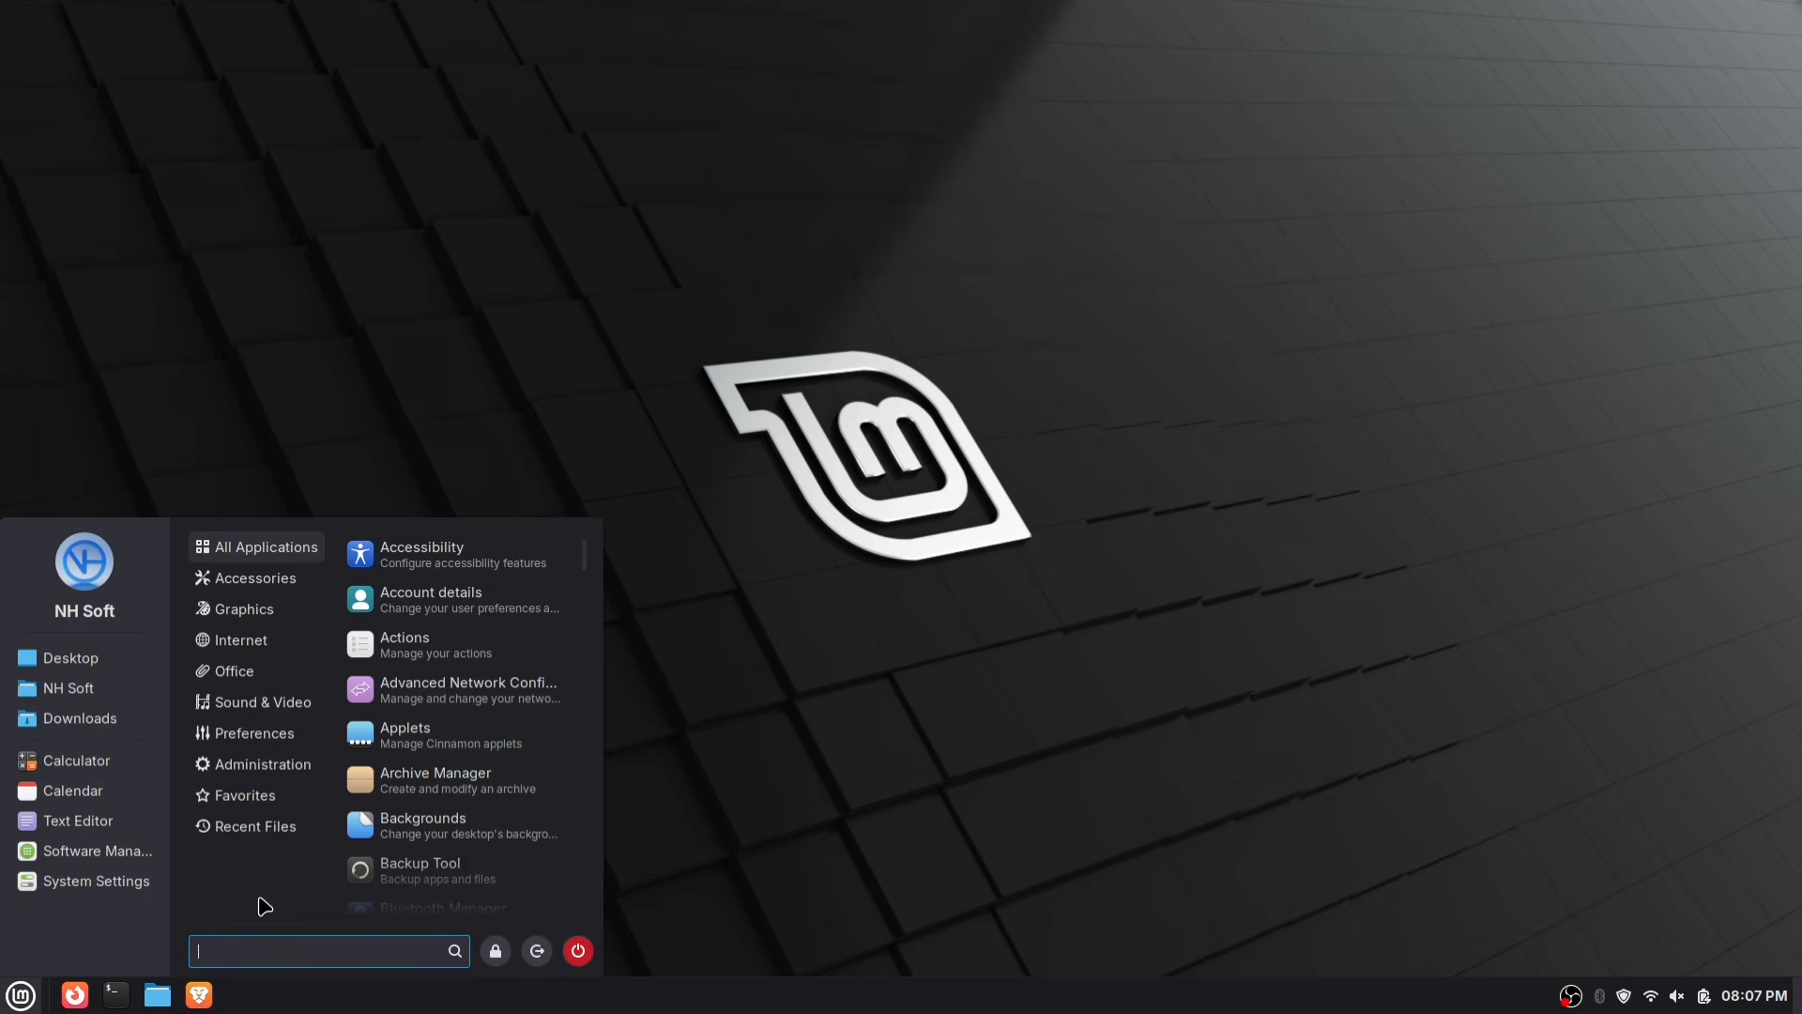
scroll(422, 807, down, 5)
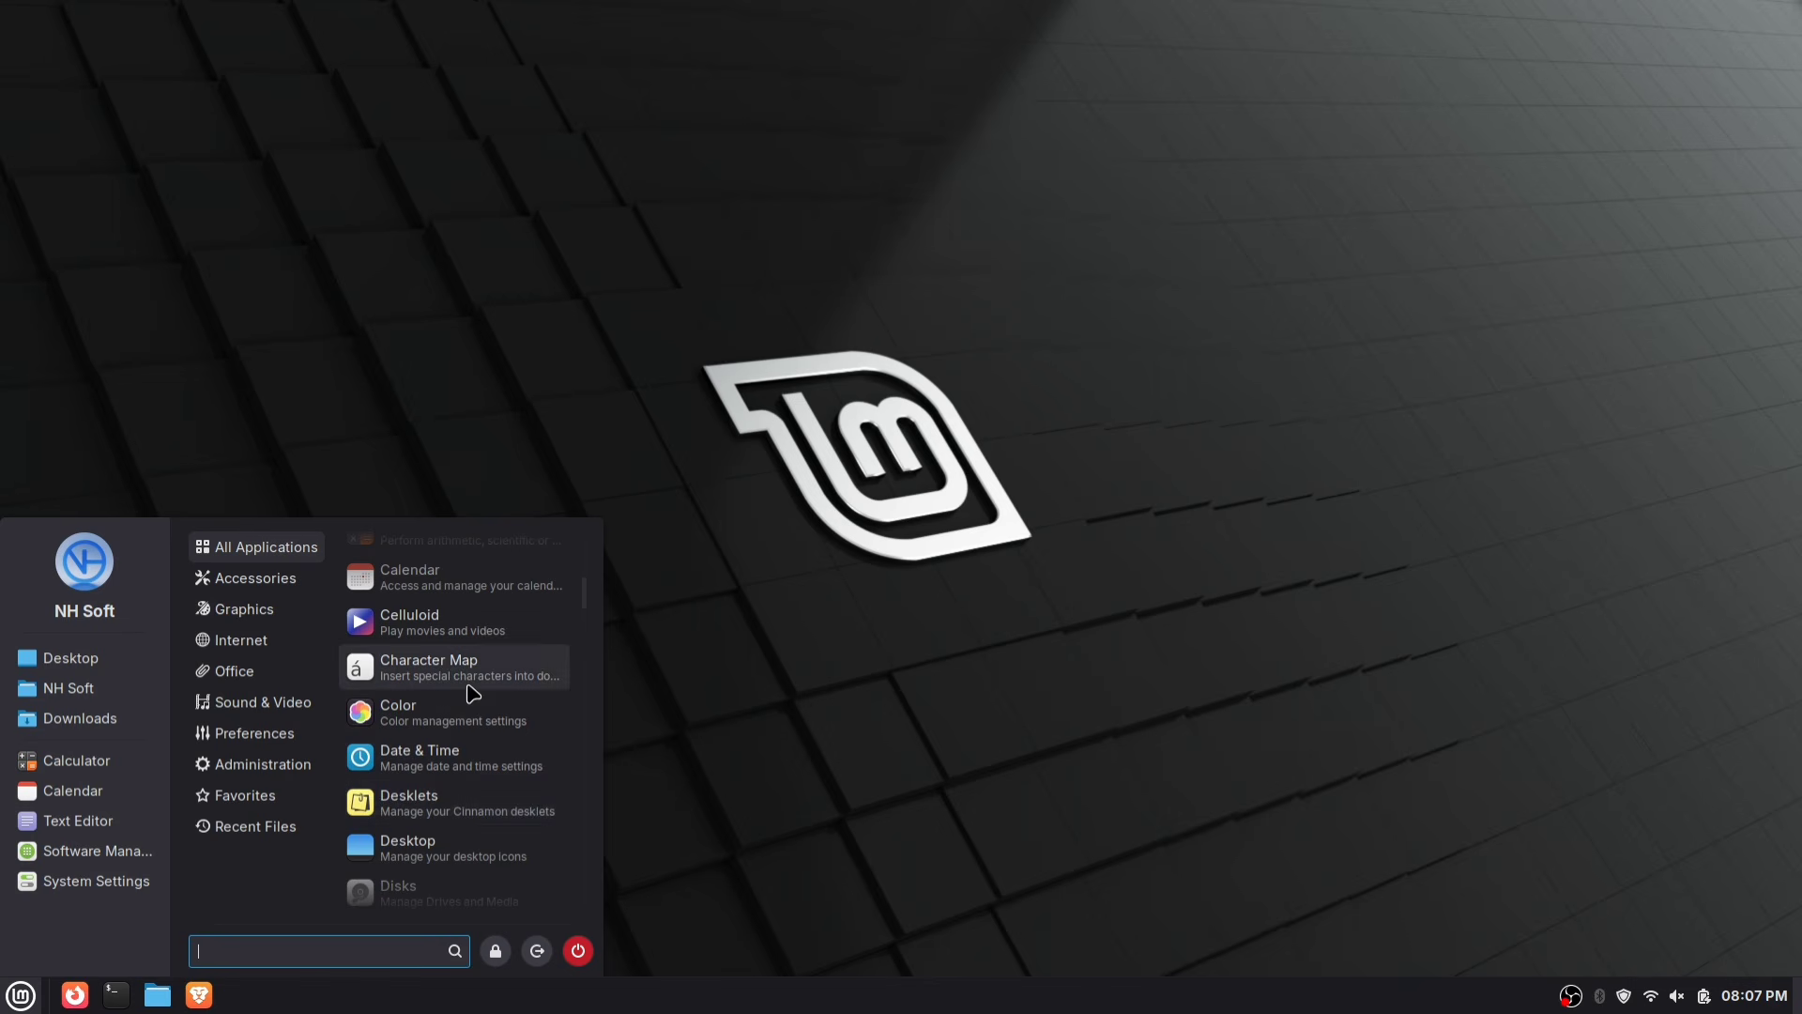
scroll(473, 692, up, 2)
scroll(474, 692, up, 1)
scroll(474, 691, down, 5)
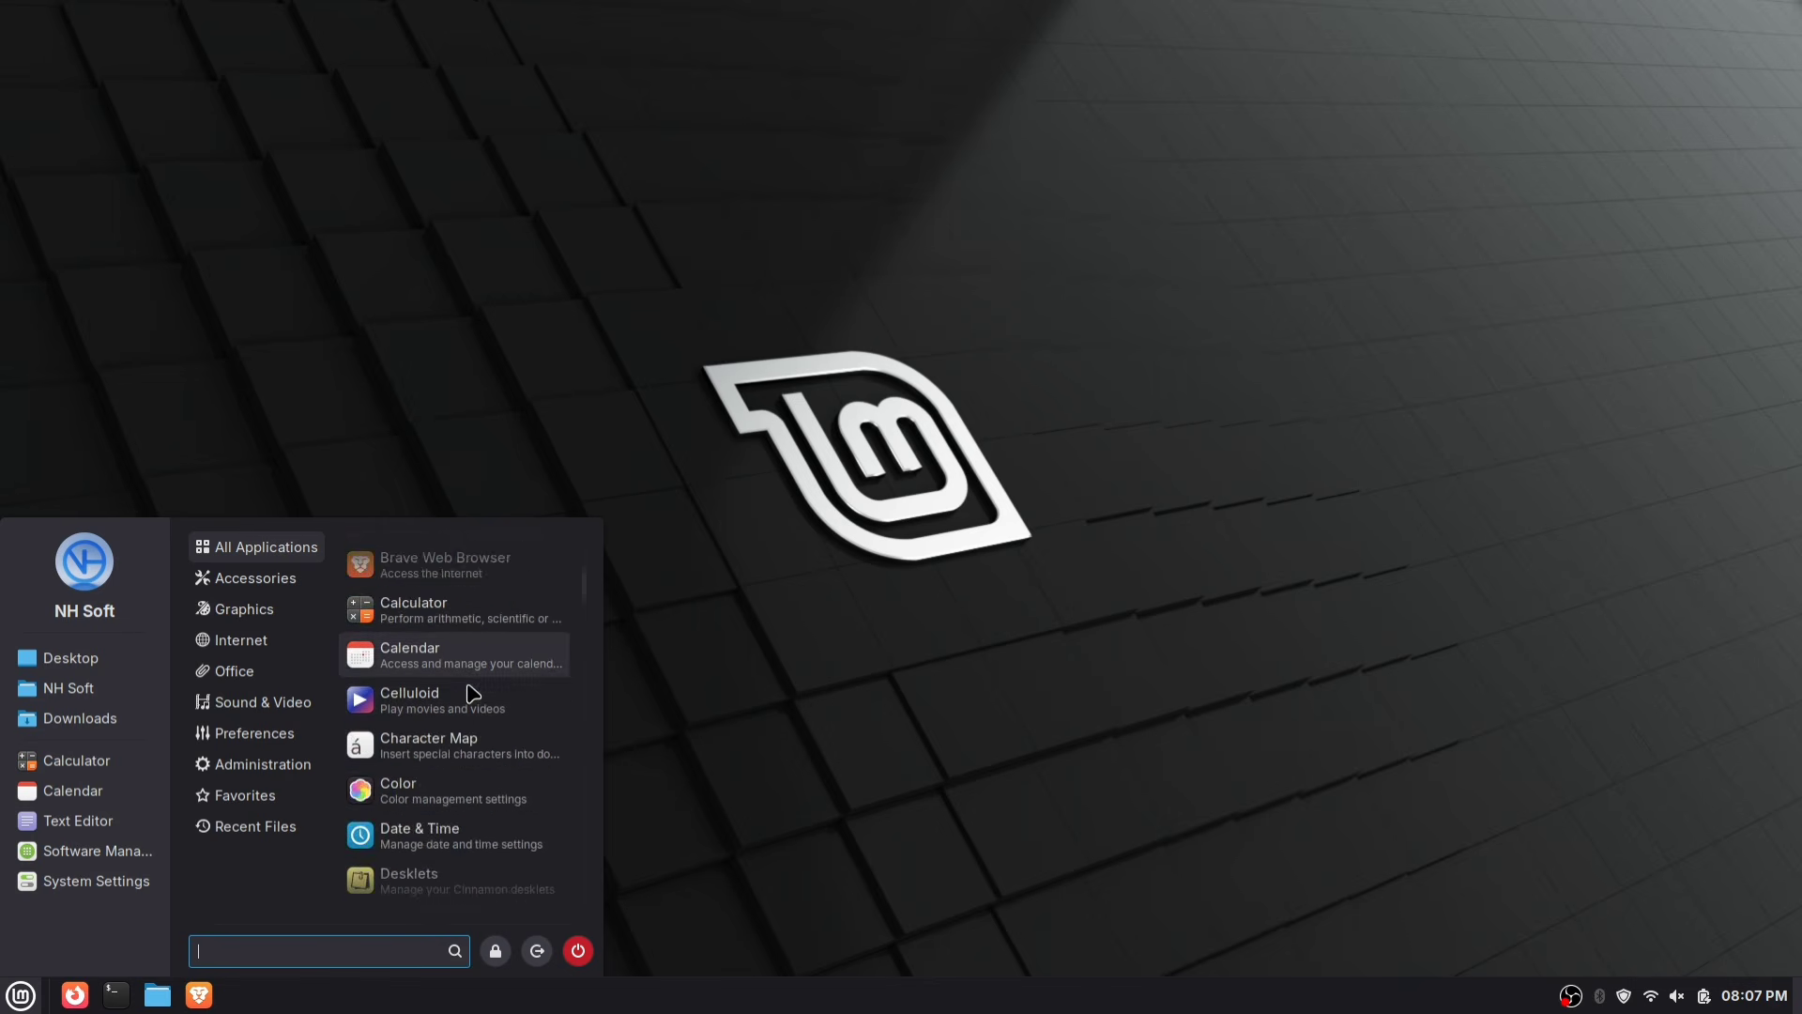
scroll(474, 692, down, 3)
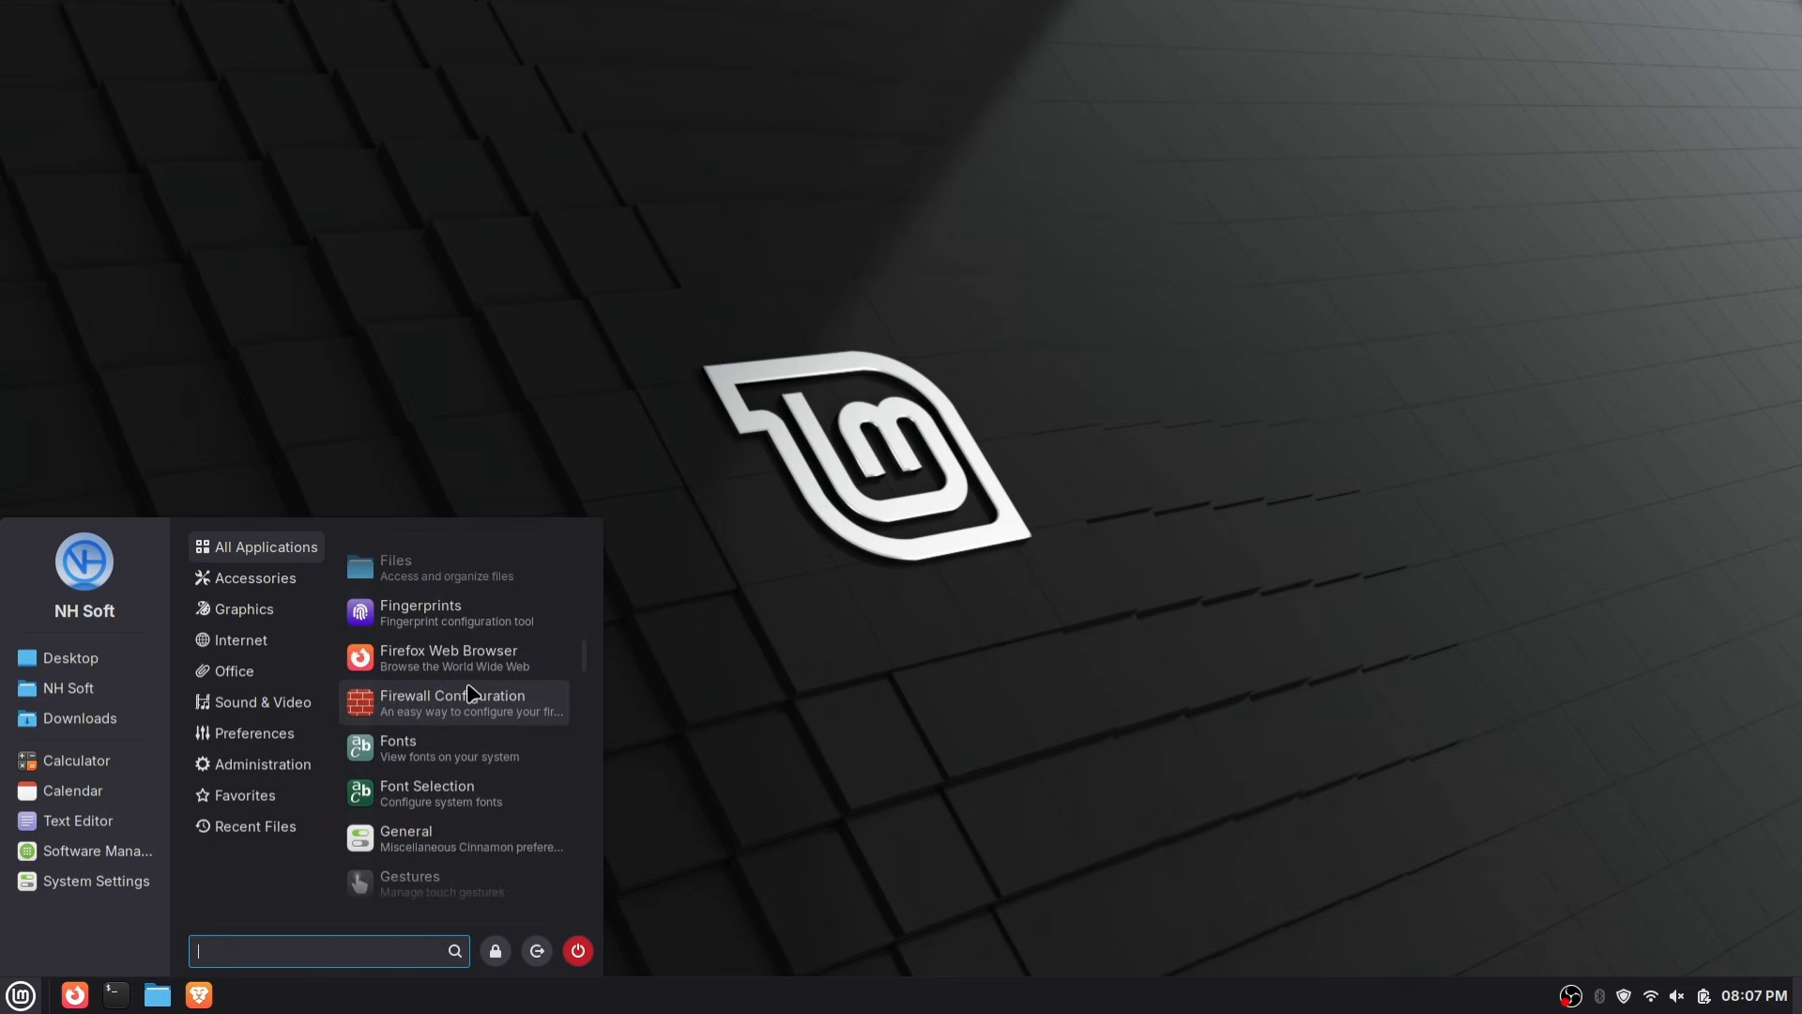
text(mou)
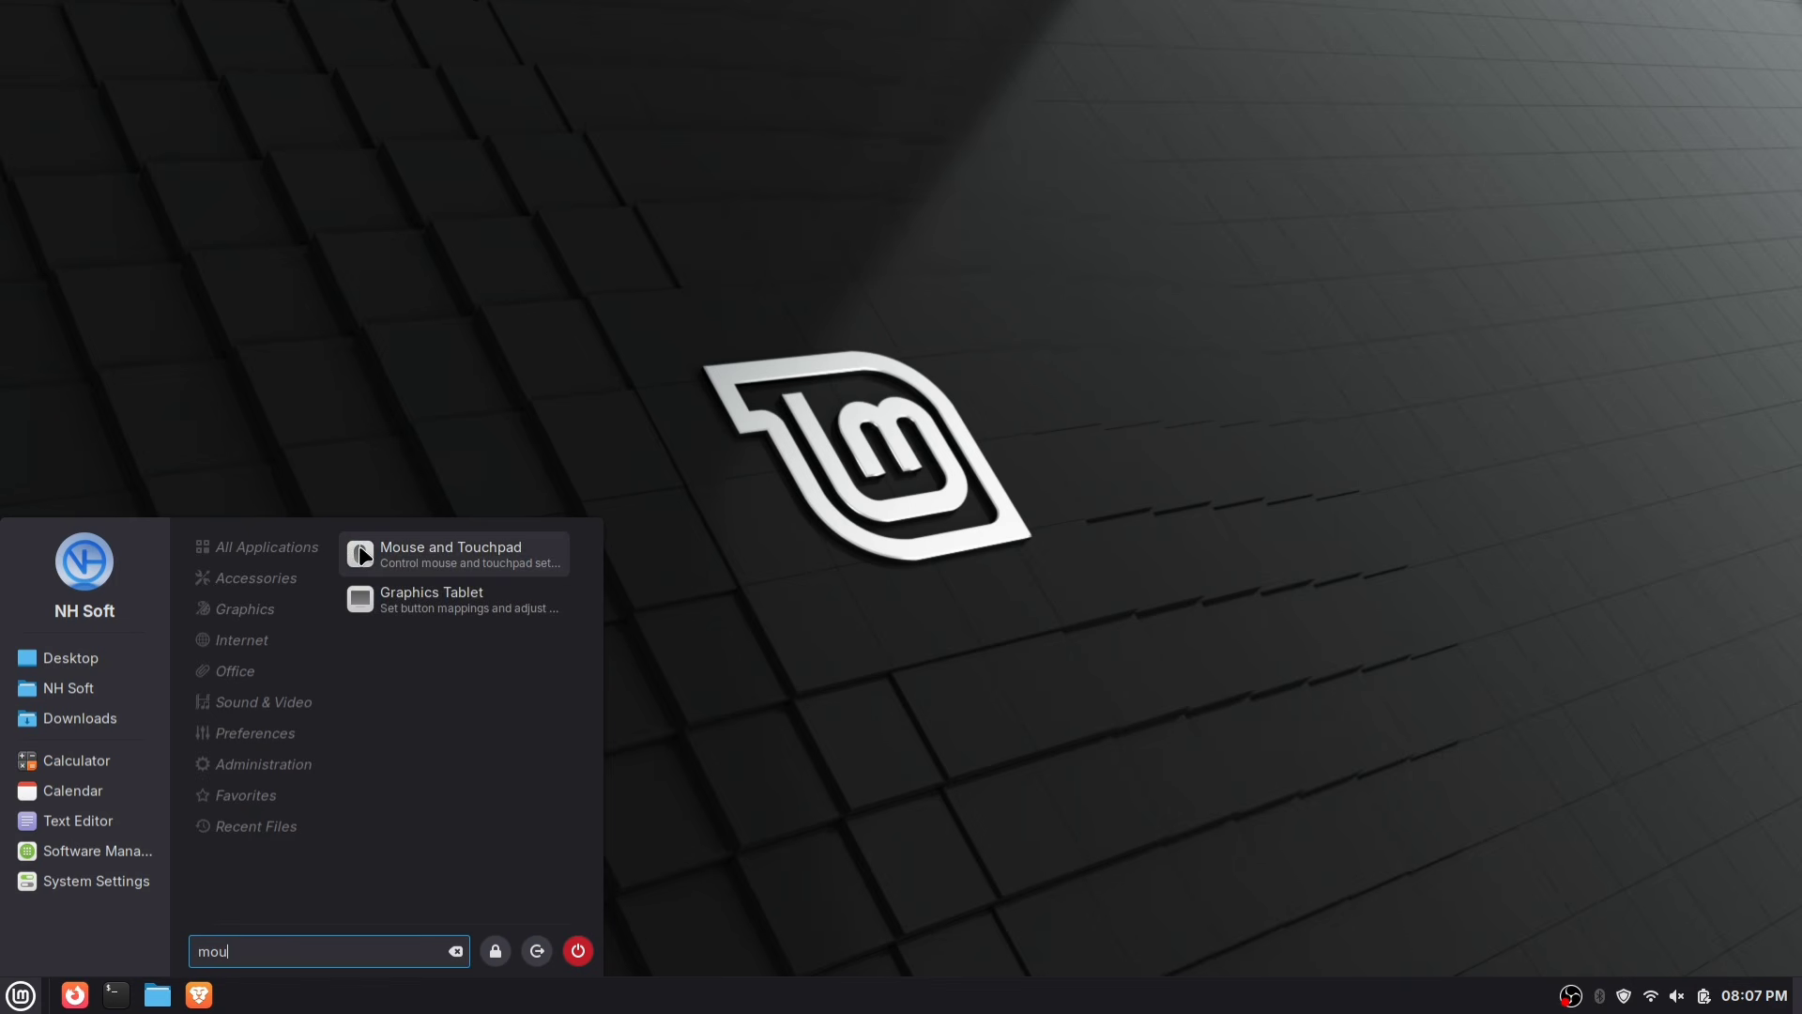
click(522, 561)
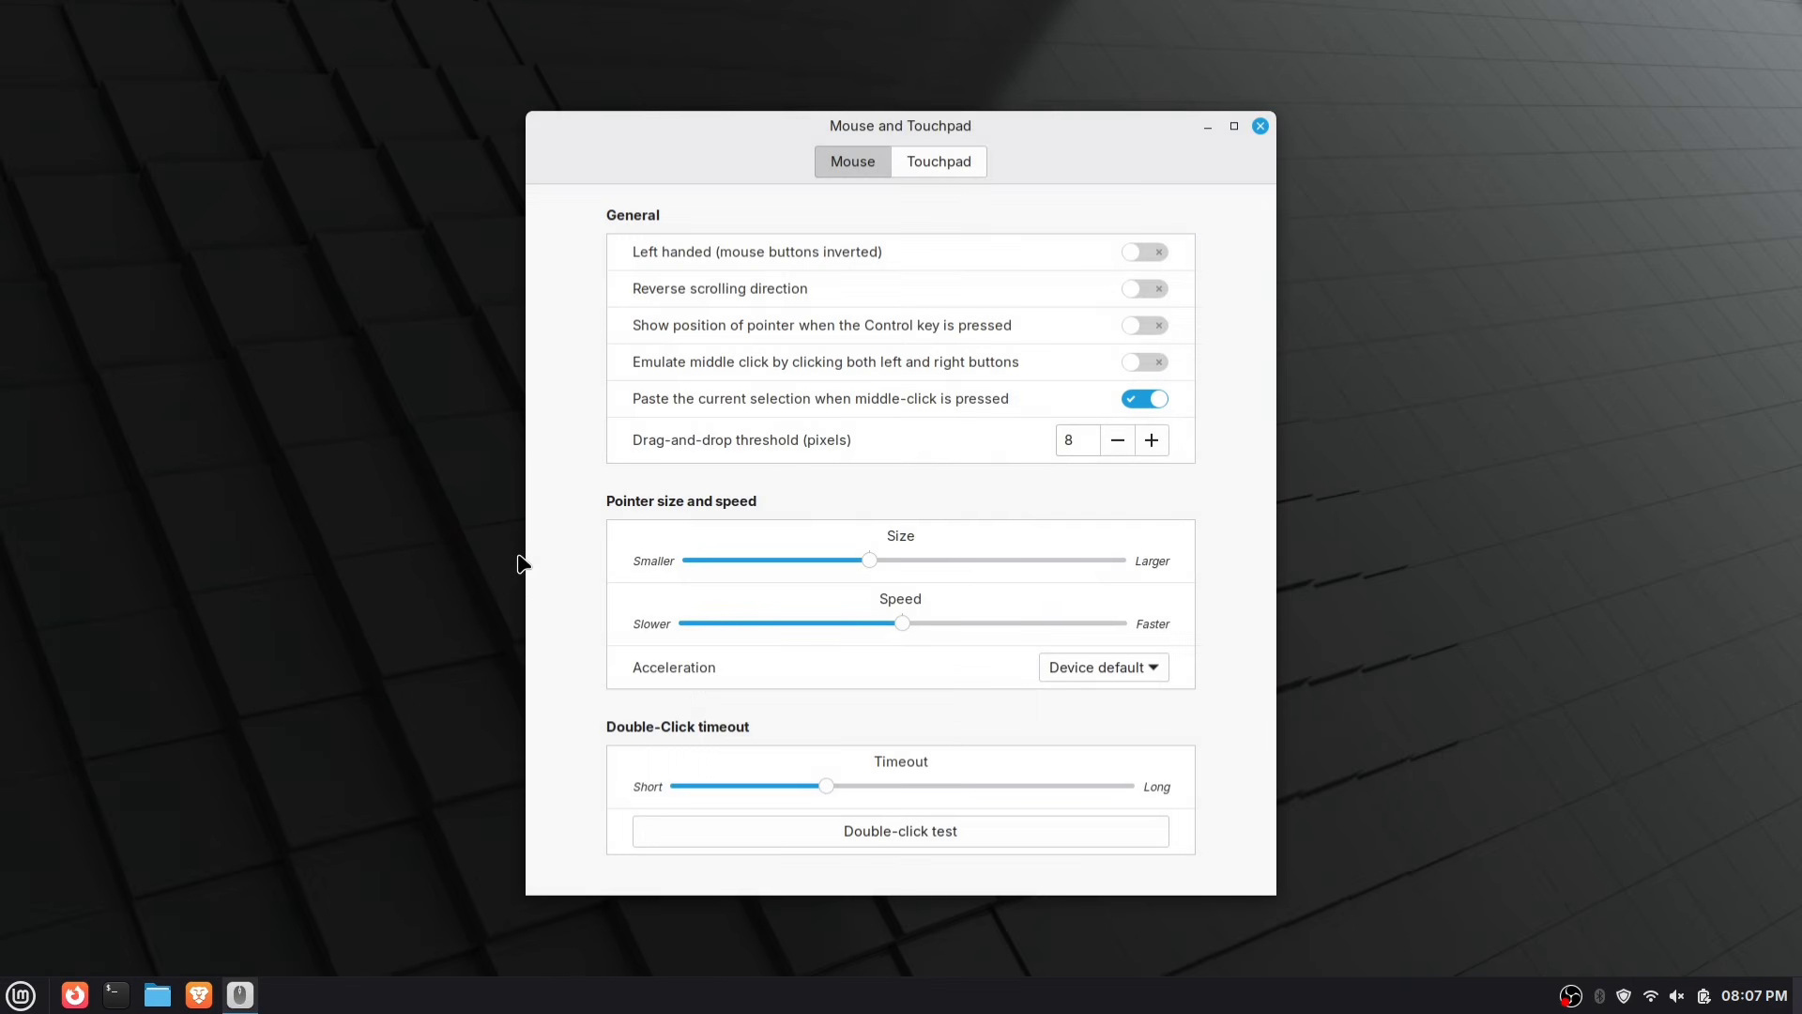
click(818, 283)
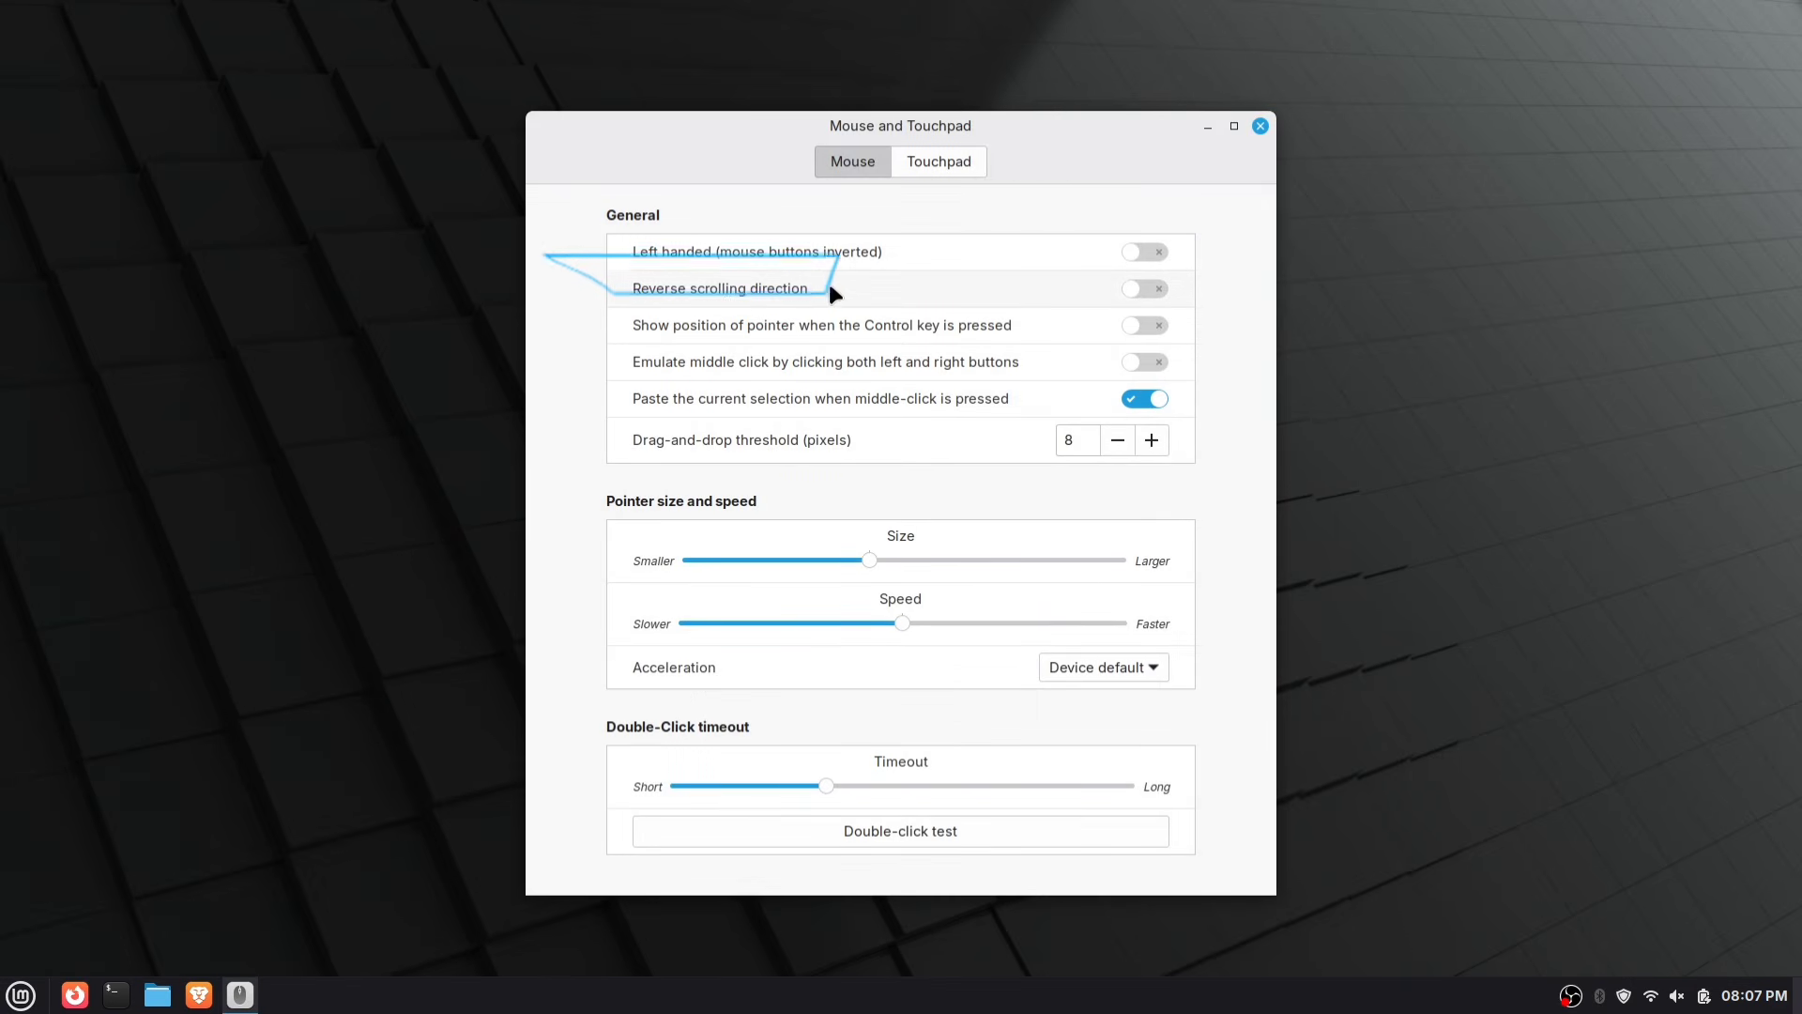
click(935, 156)
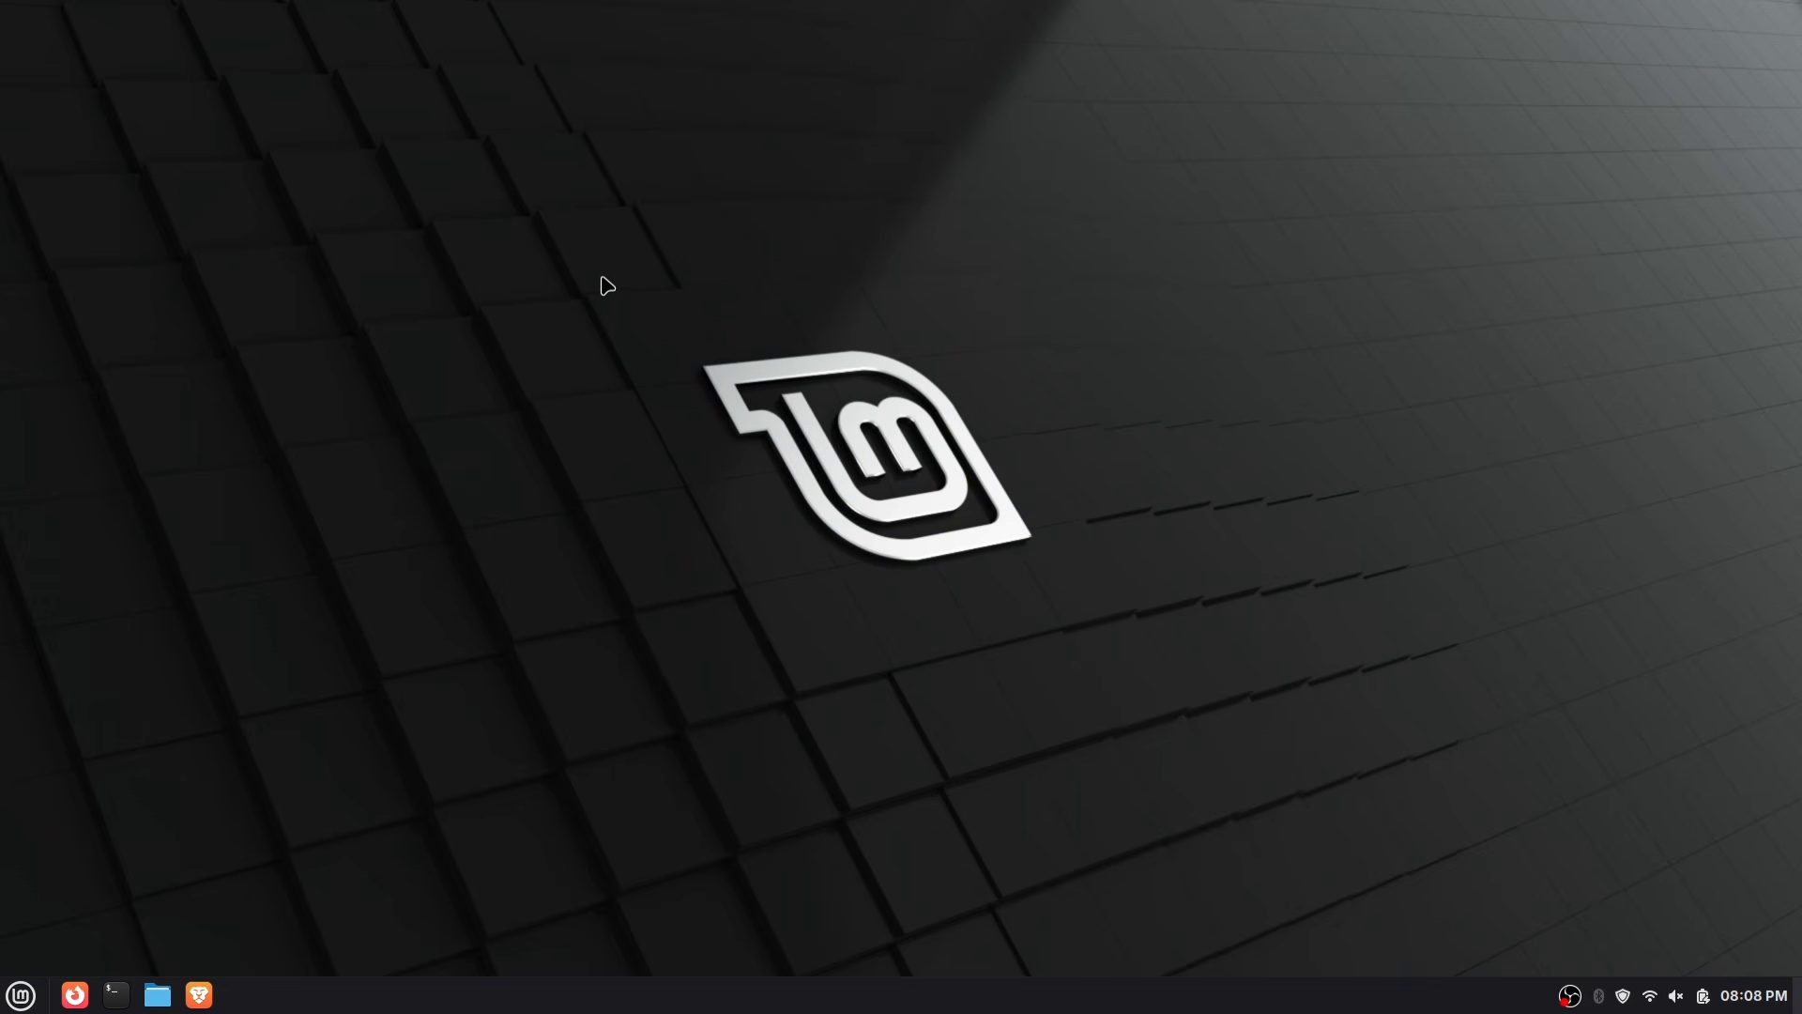
Show and dismiss the overview of open windows, and bring up the workspace overview to enter Workspace 1.
key(super)
key(ctrl+alt+Down)
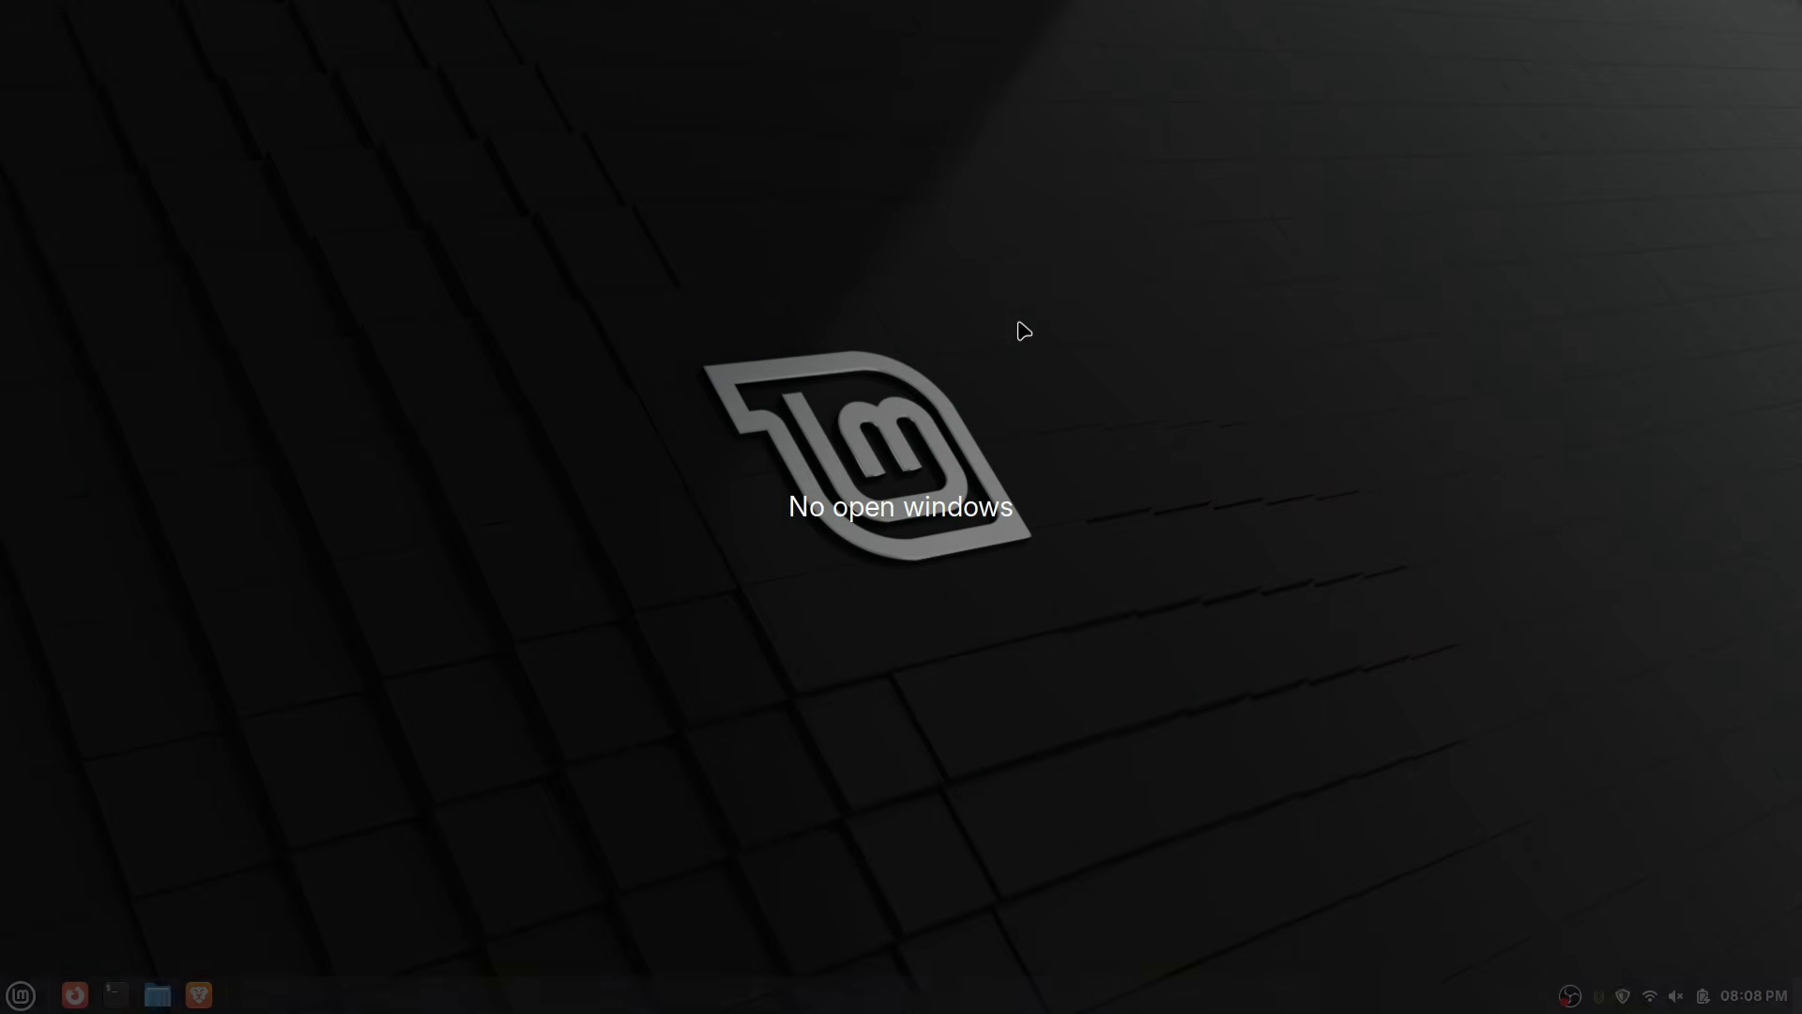
key(Escape)
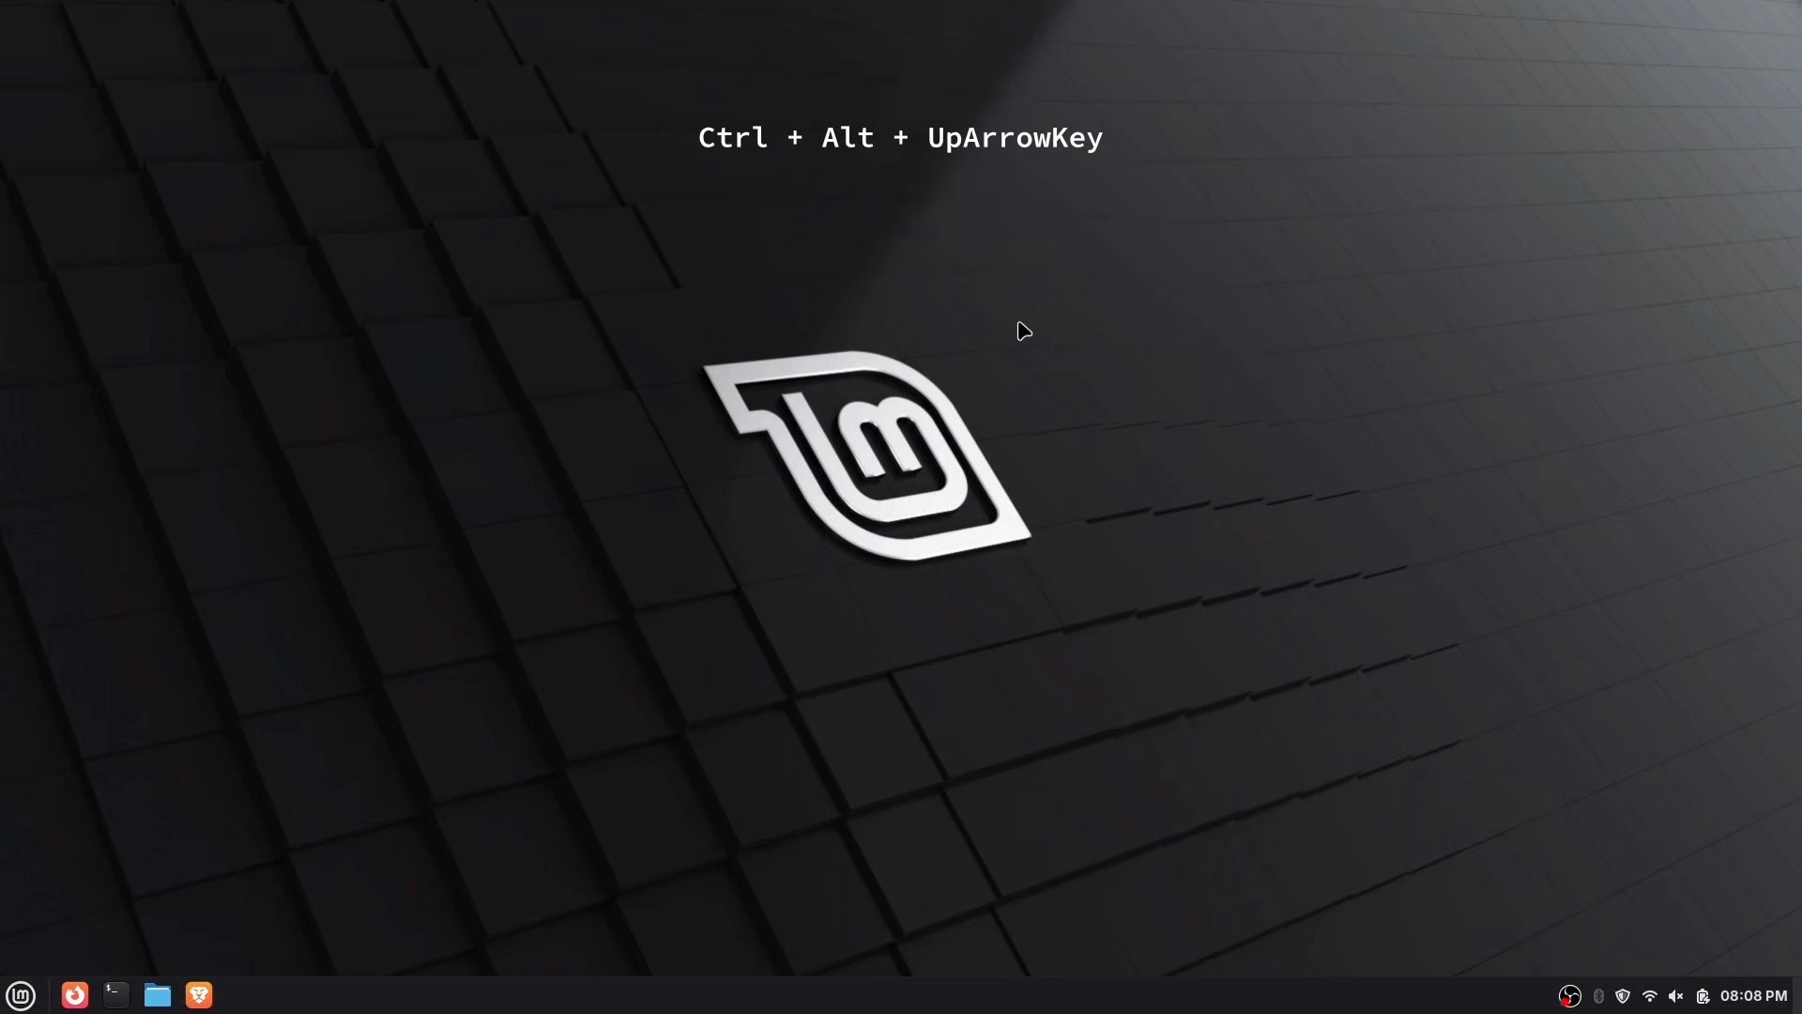
key(ctrl+alt+Up)
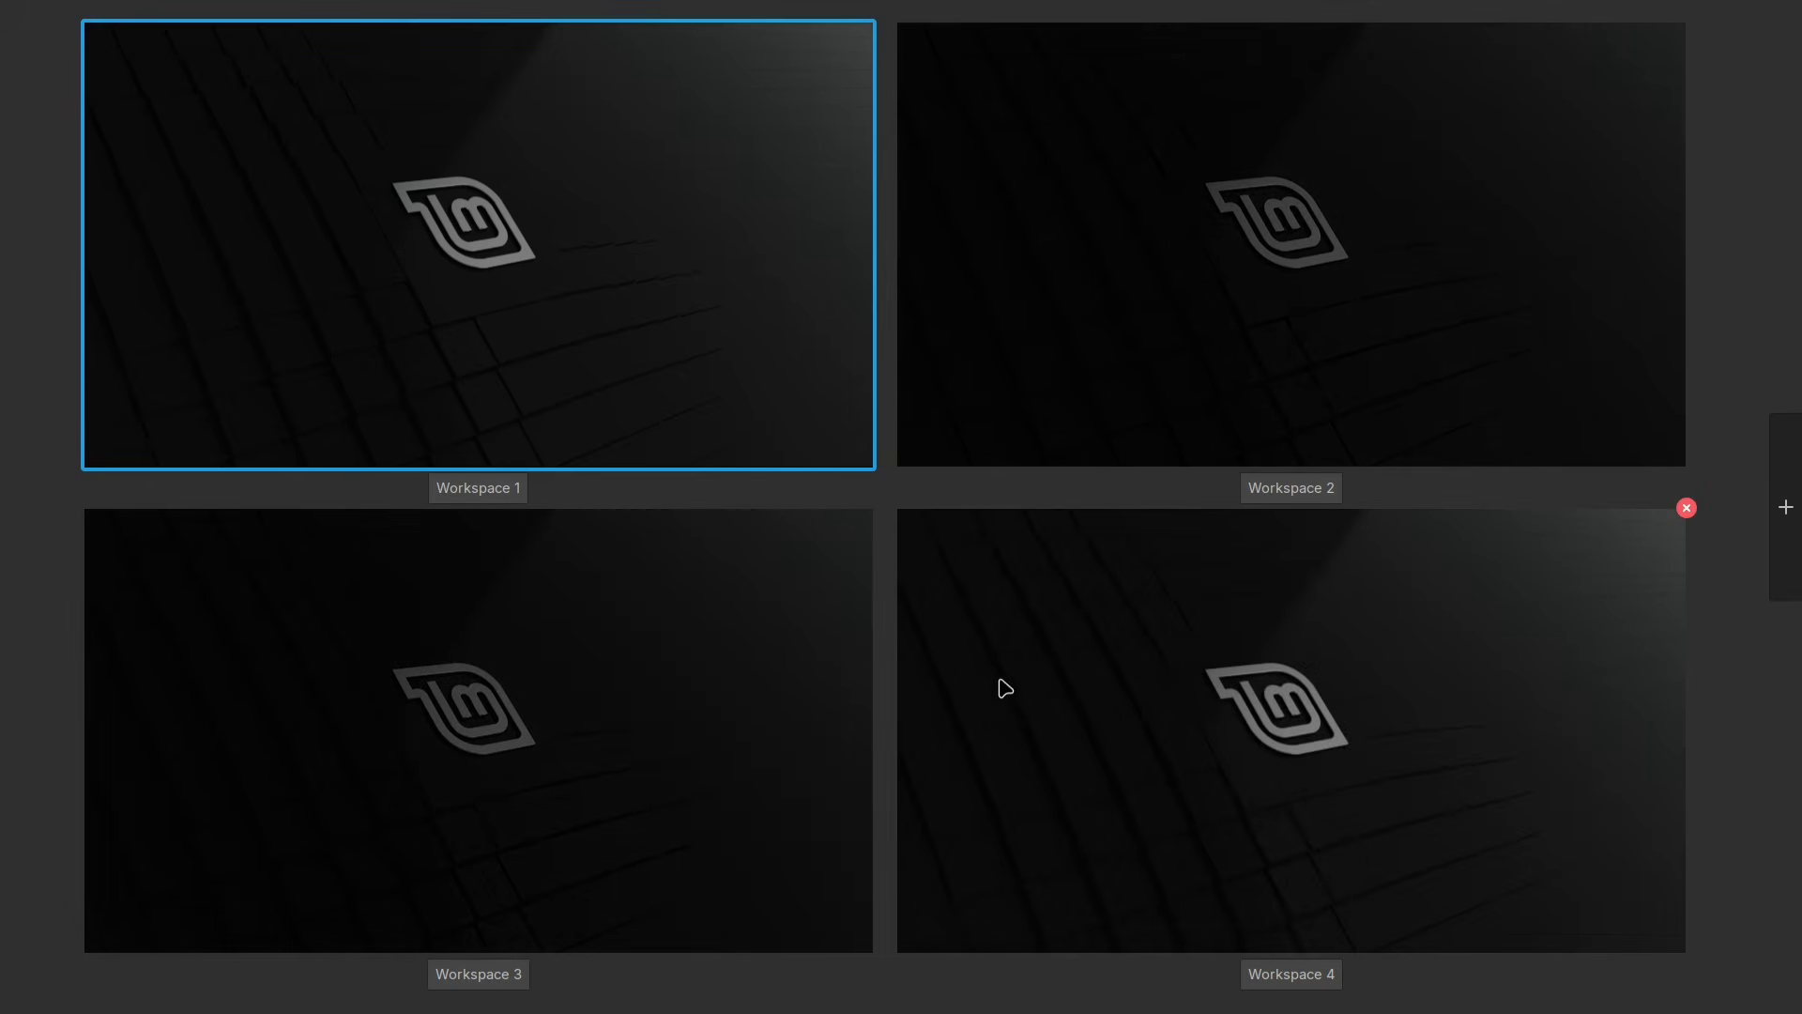
click(641, 242)
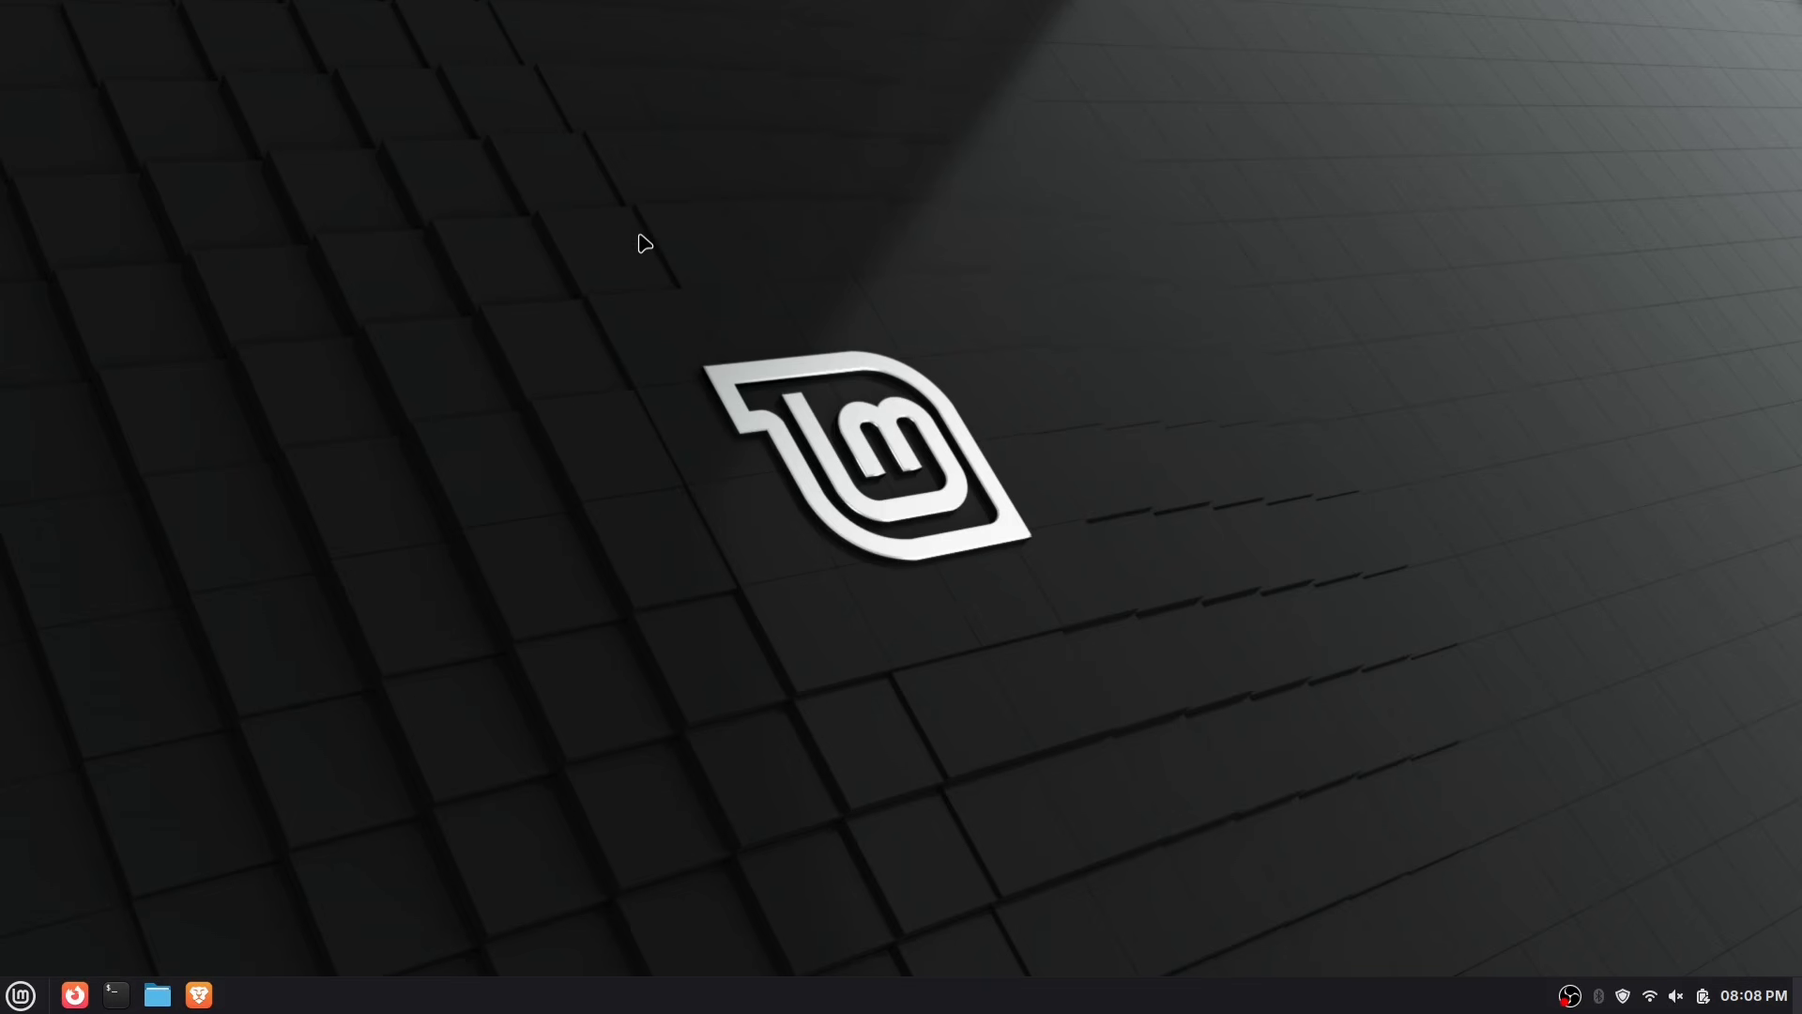
Switch forward through two workspaces and back again to Workspace 1.
key(ctrl+alt+Right)
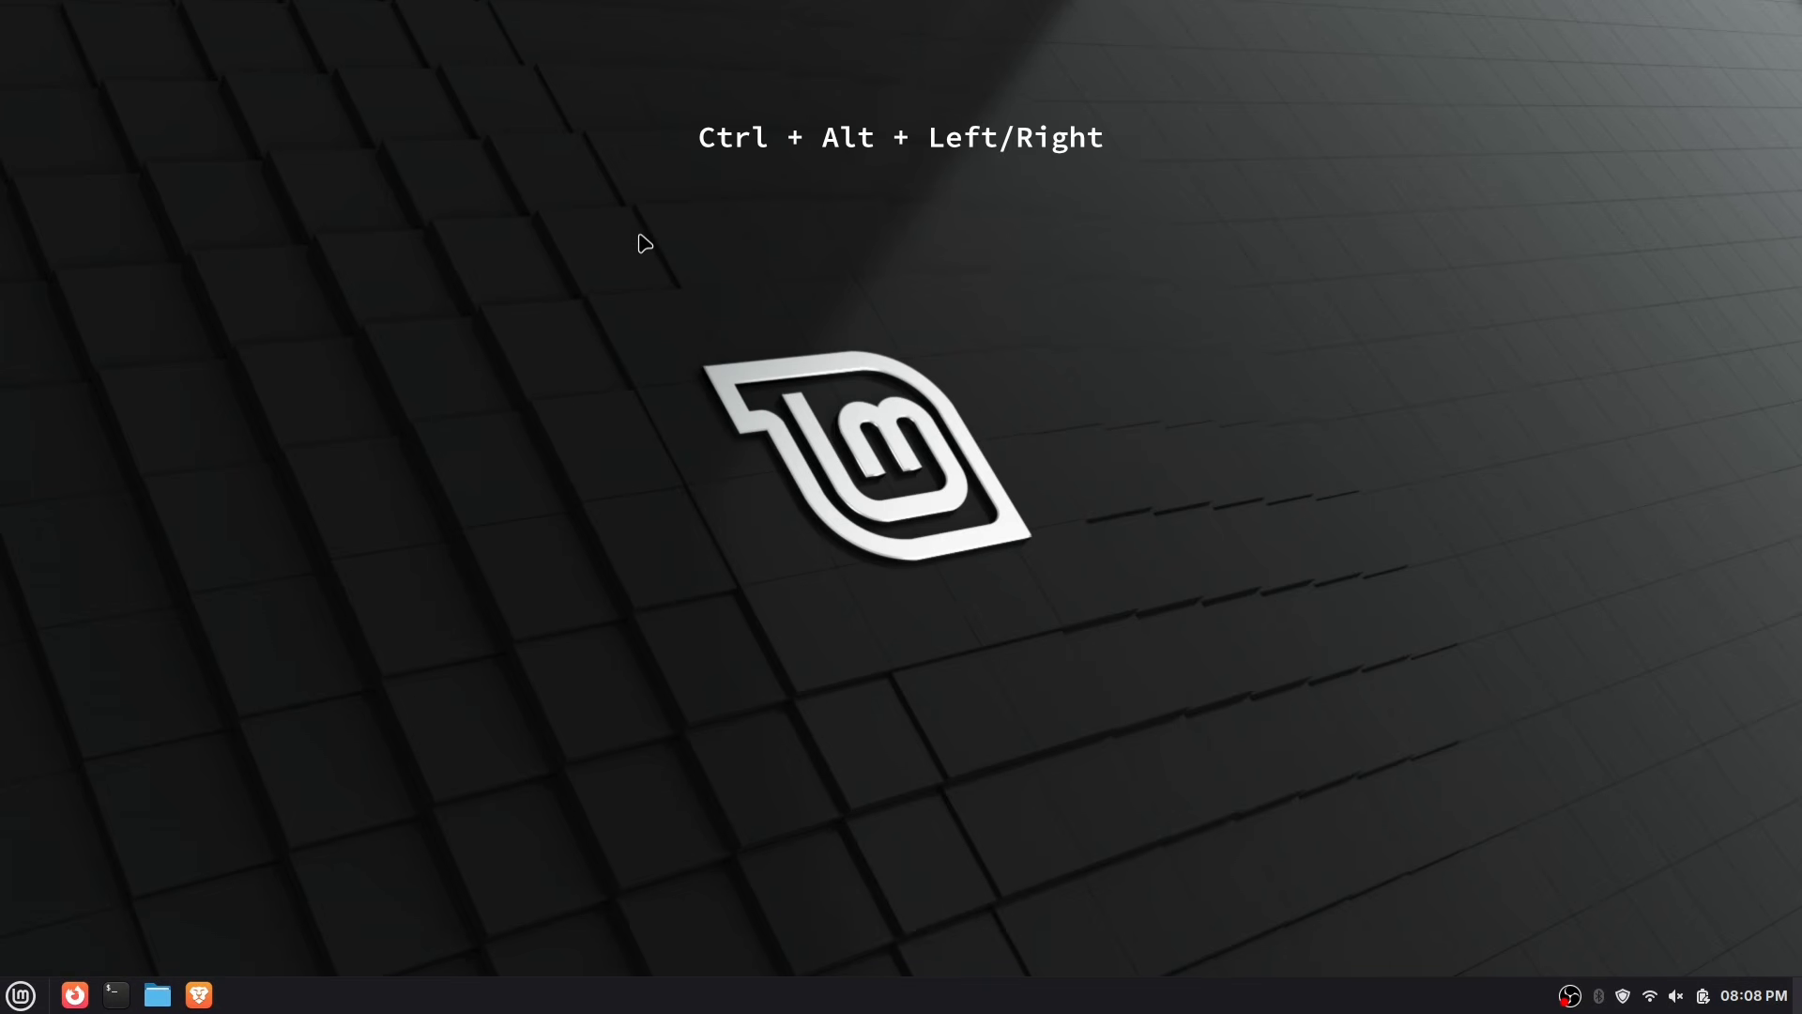
key(ctrl+alt+Right)
key(ctrl+alt+Left)
key(ctrl+alt+Left)
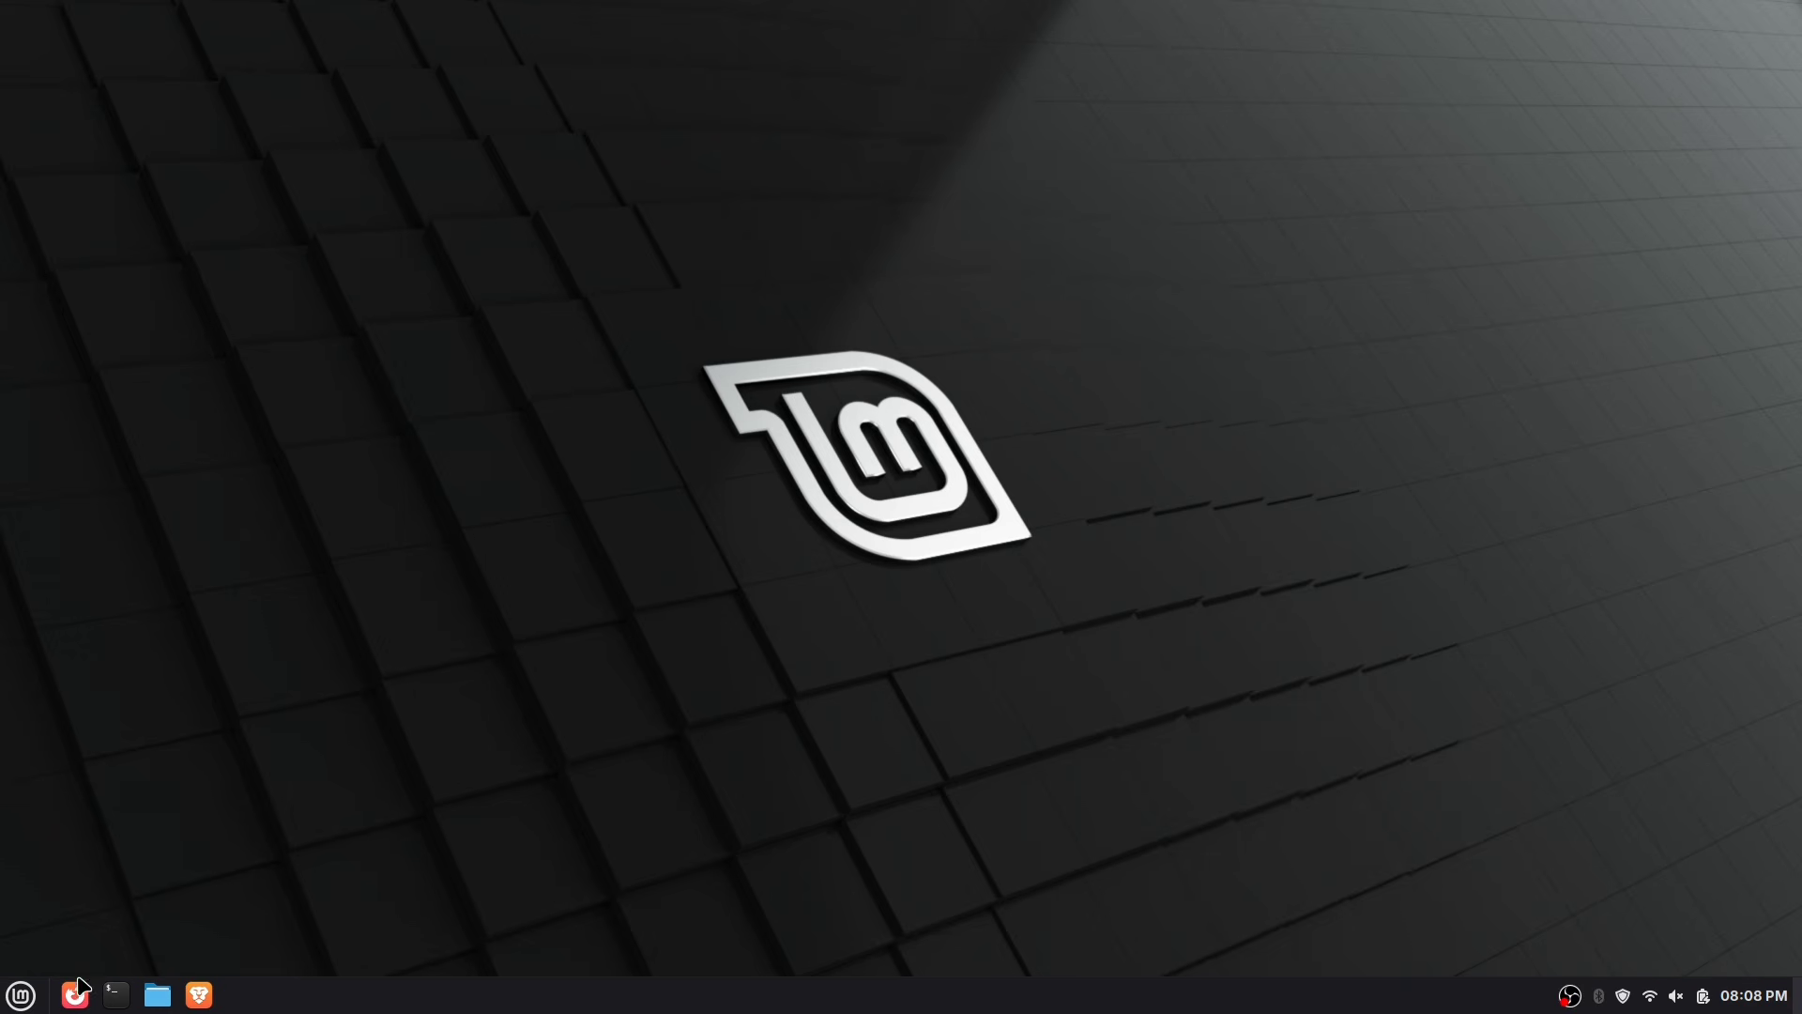
Open Firefox, a terminal and the Home folder in the file manager on Workspace 1.
click(79, 993)
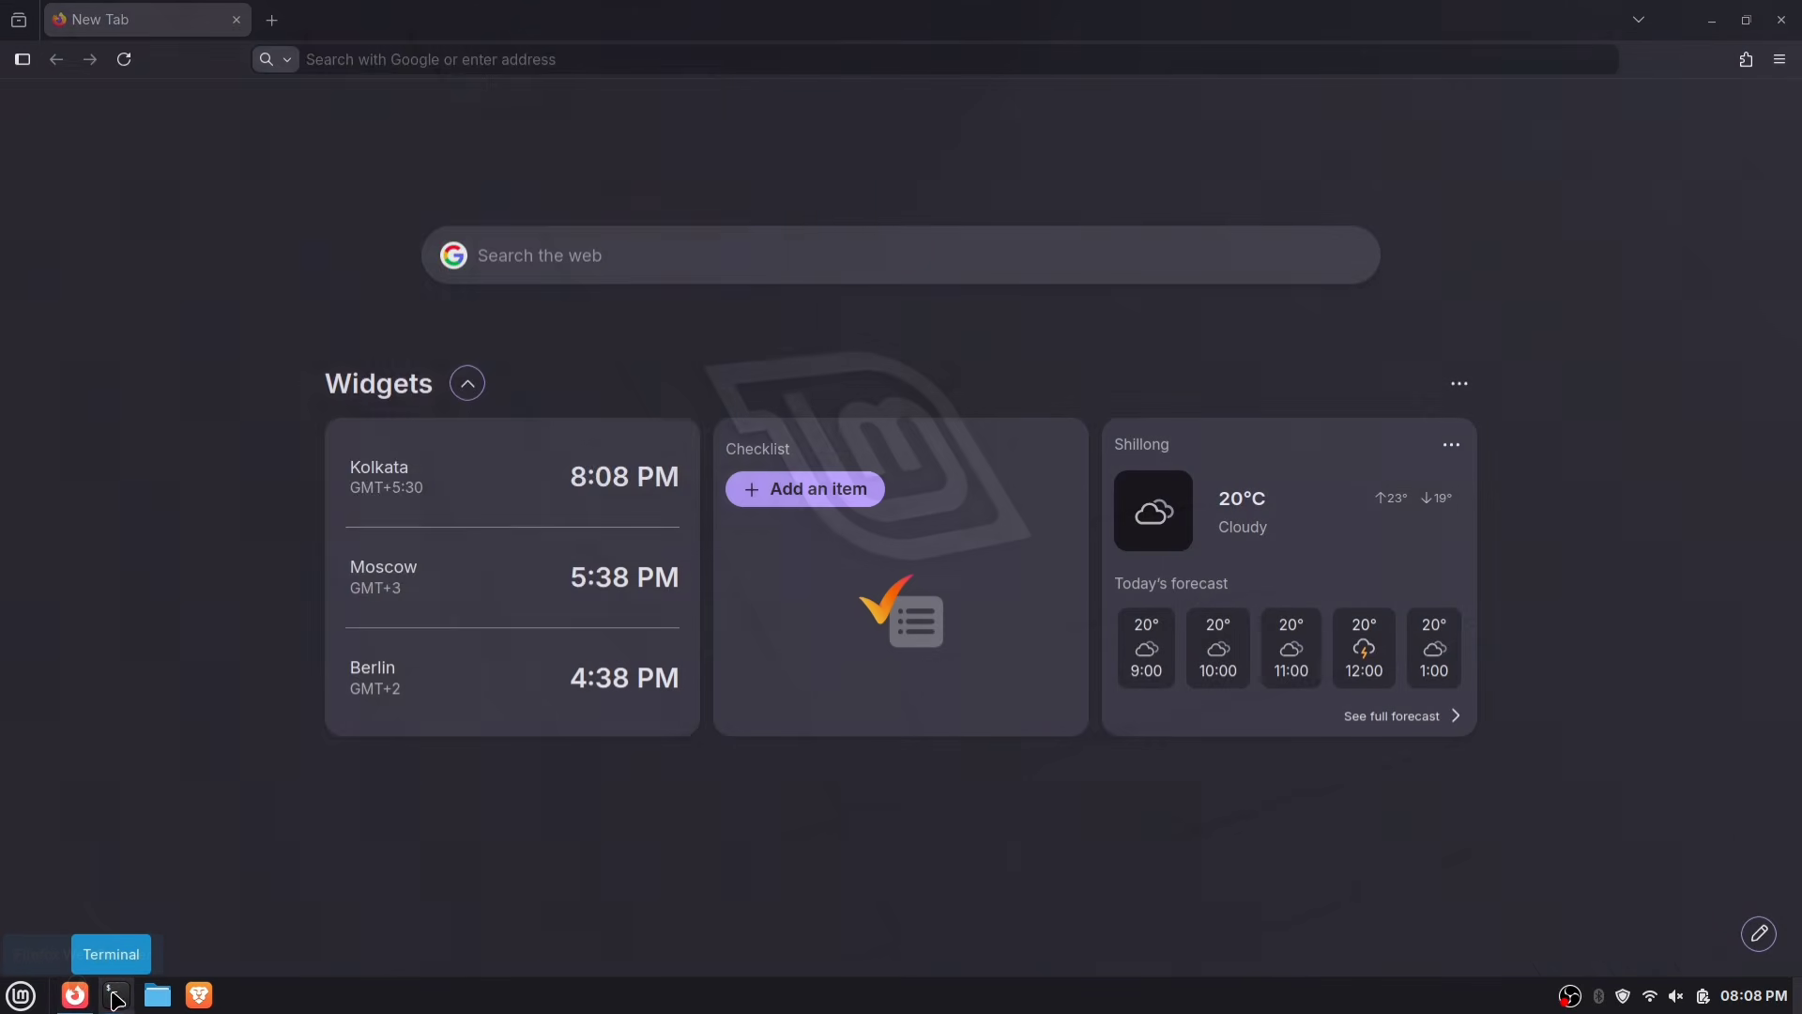
click(120, 985)
click(158, 993)
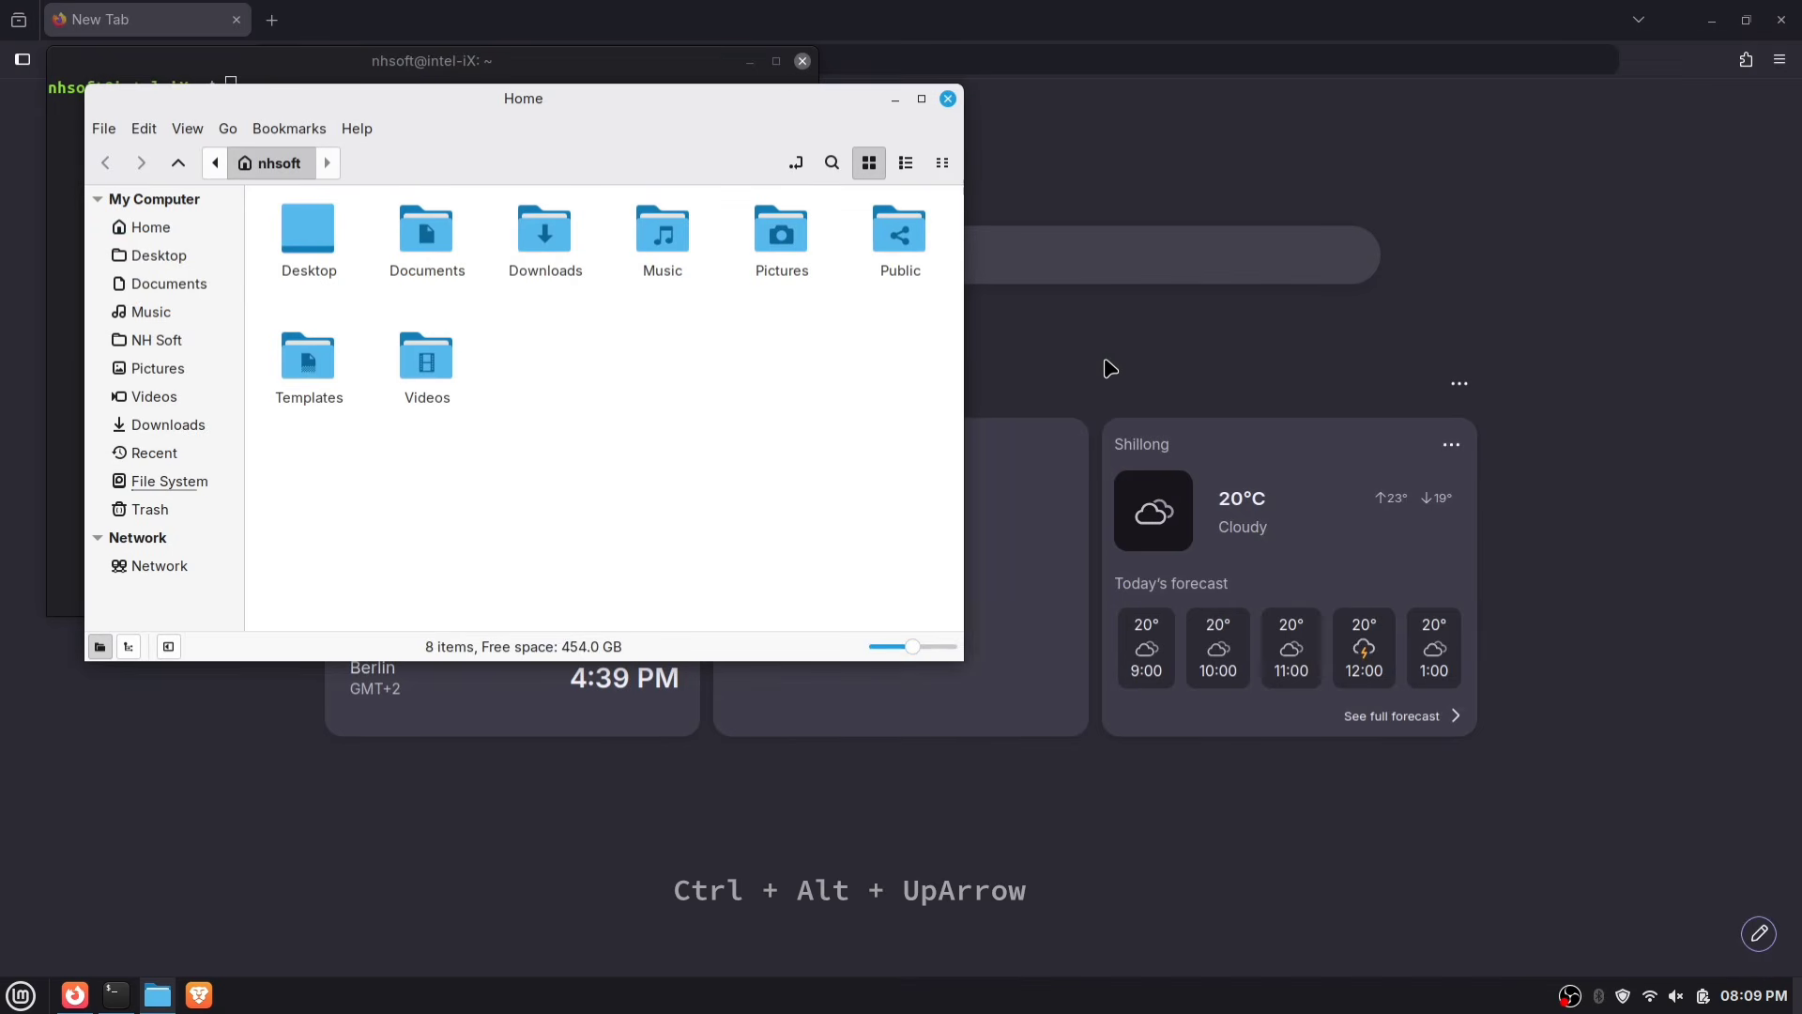
Examine the windows on each workspace in the workspace overview and return to Workspace 1.
key(ctrl+alt+Up)
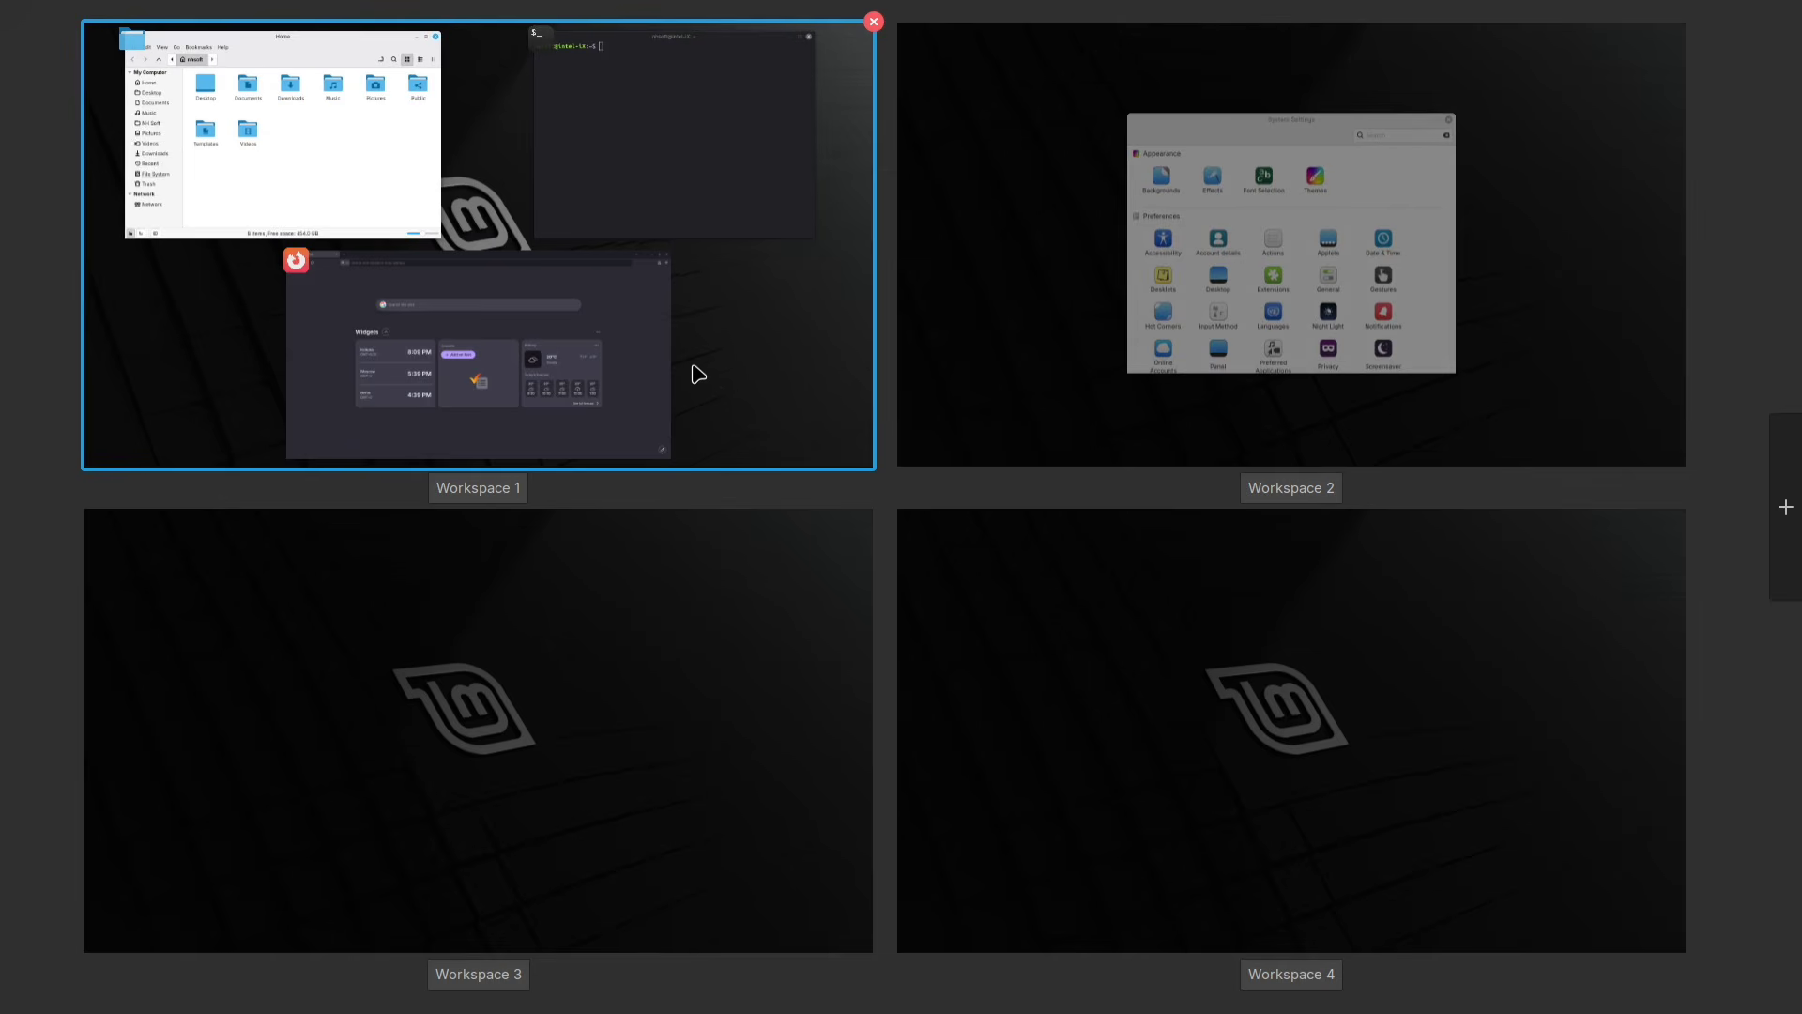
drag(519, 325, 608, 358)
click(777, 346)
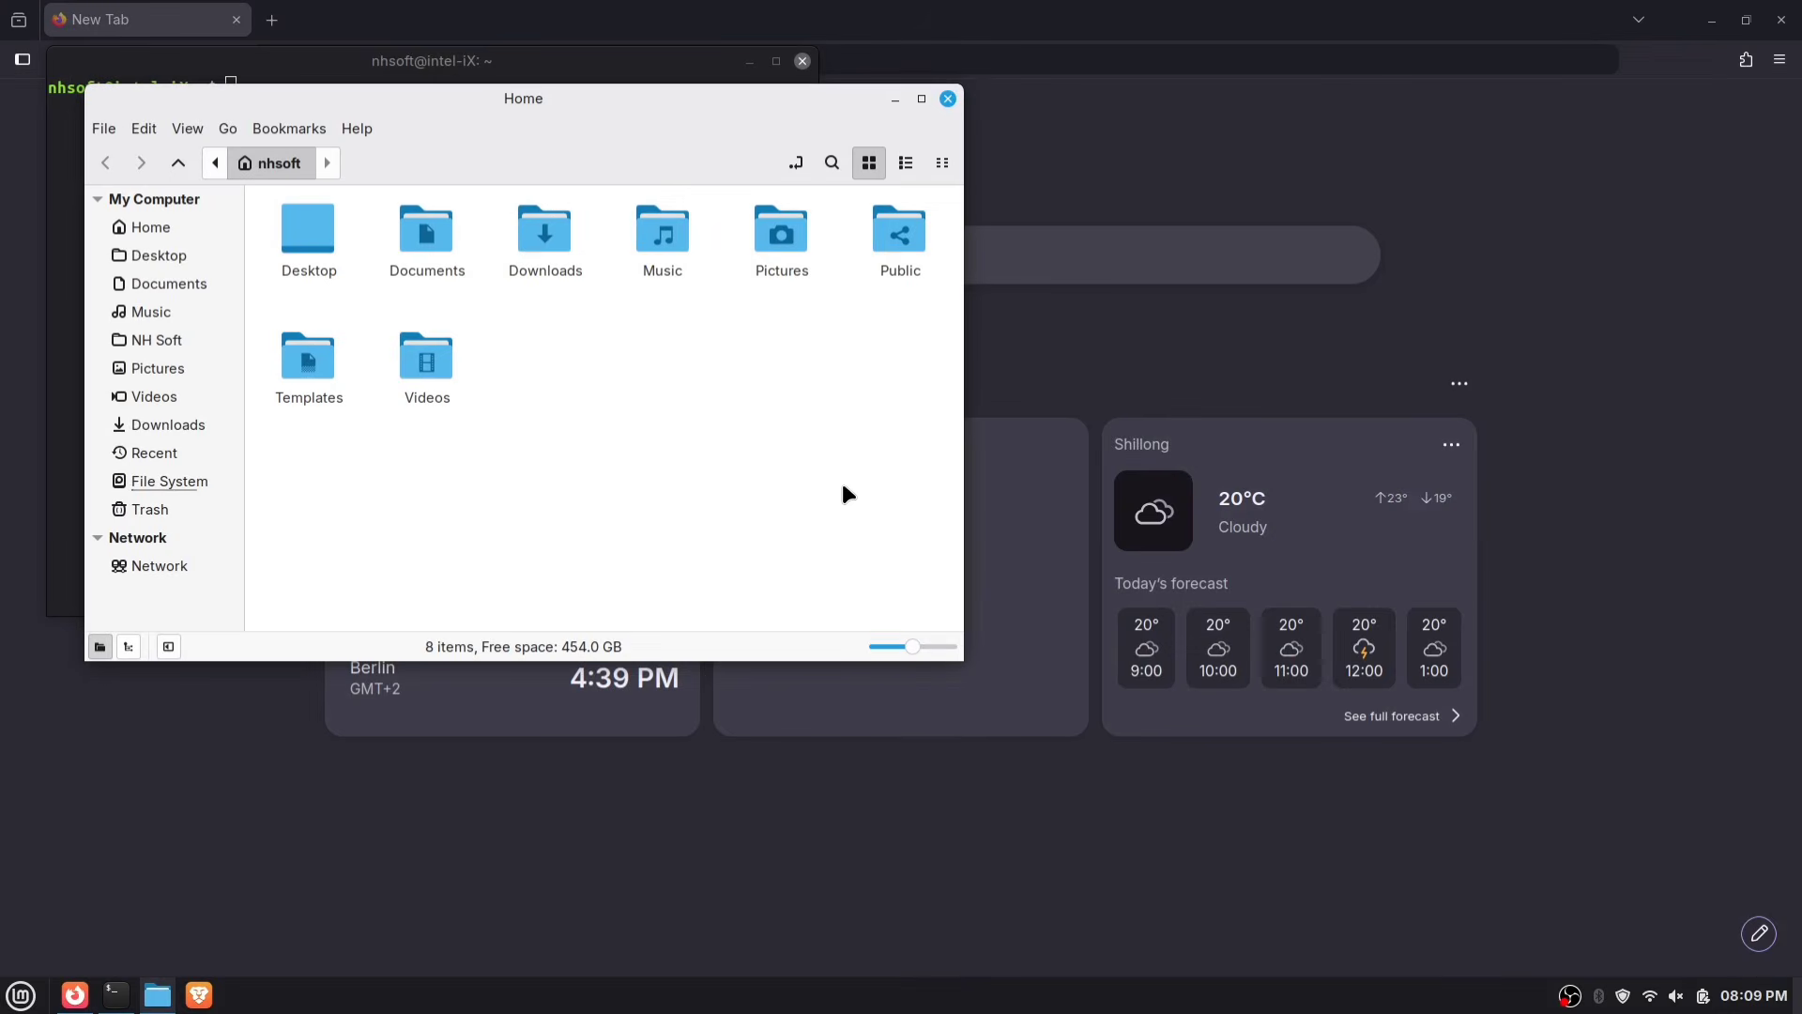
Show the overview of the current workspace's windows three times, selecting the Home folder window each time, and switch to the next workspace.
key(ctrl+alt+Down)
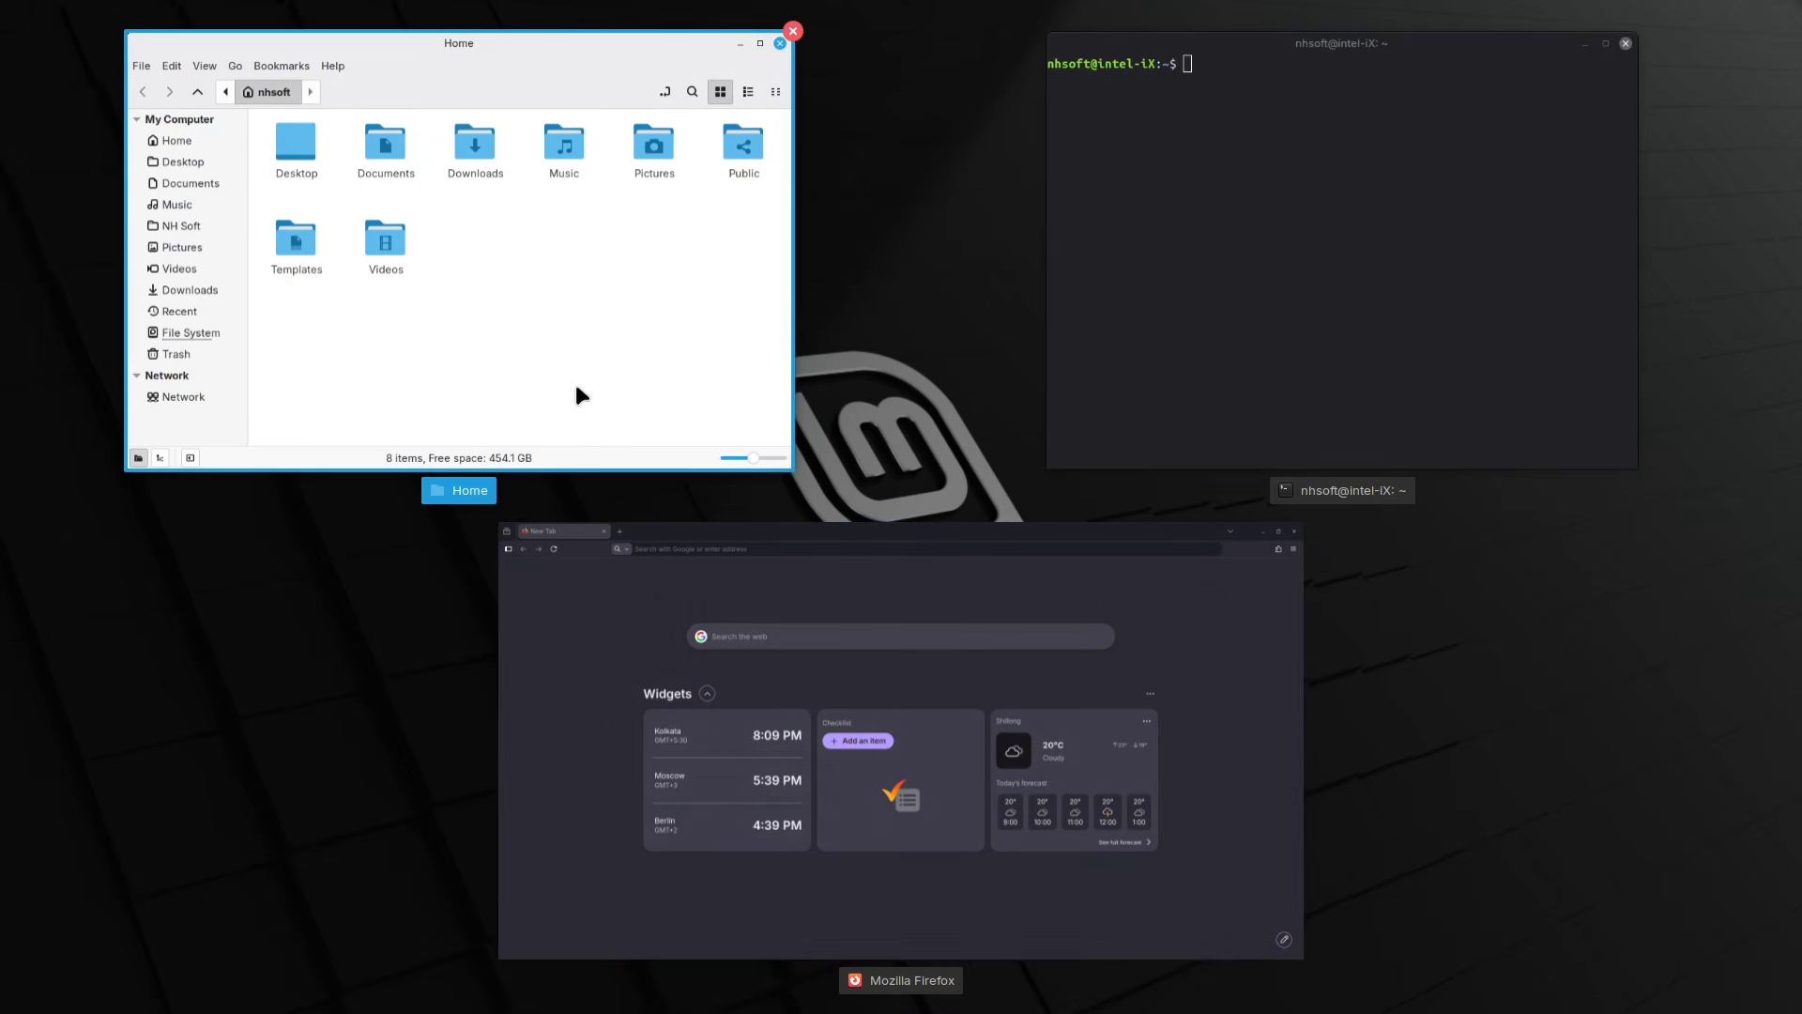
click(577, 387)
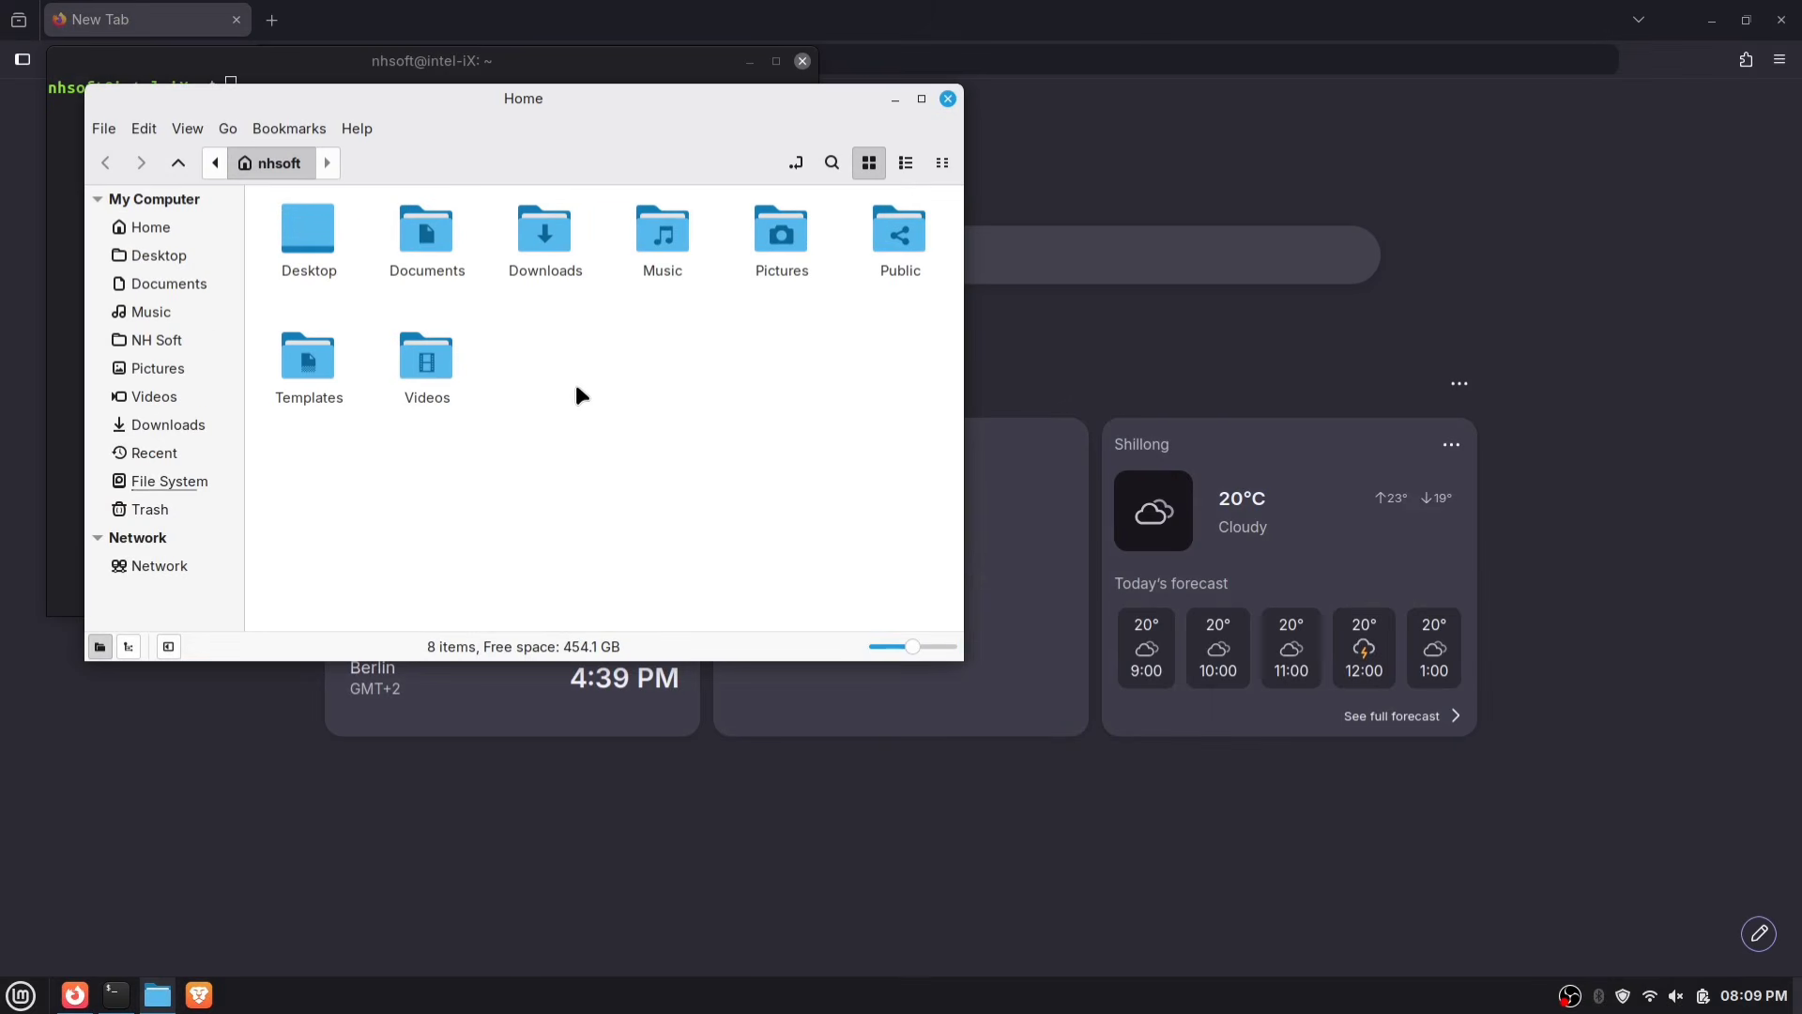
key(ctrl+alt+Down)
click(577, 387)
key(ctrl+alt+Down)
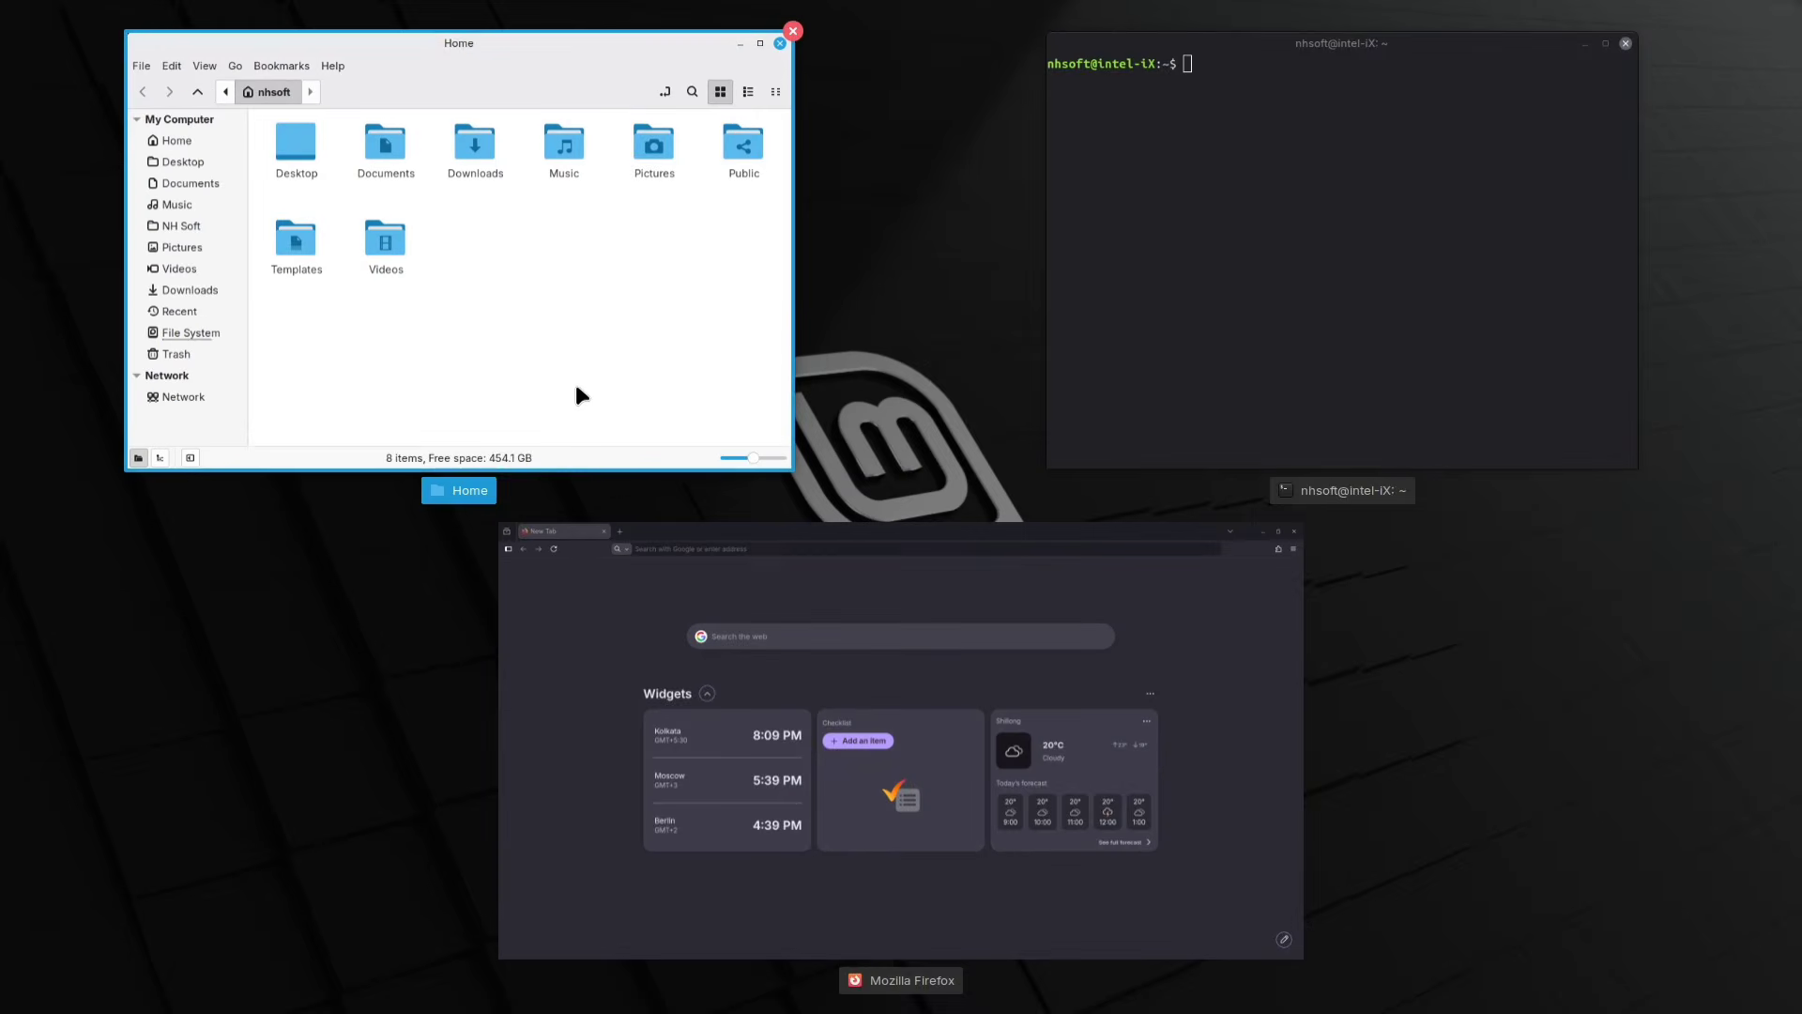
click(576, 388)
key(ctrl+alt+Right)
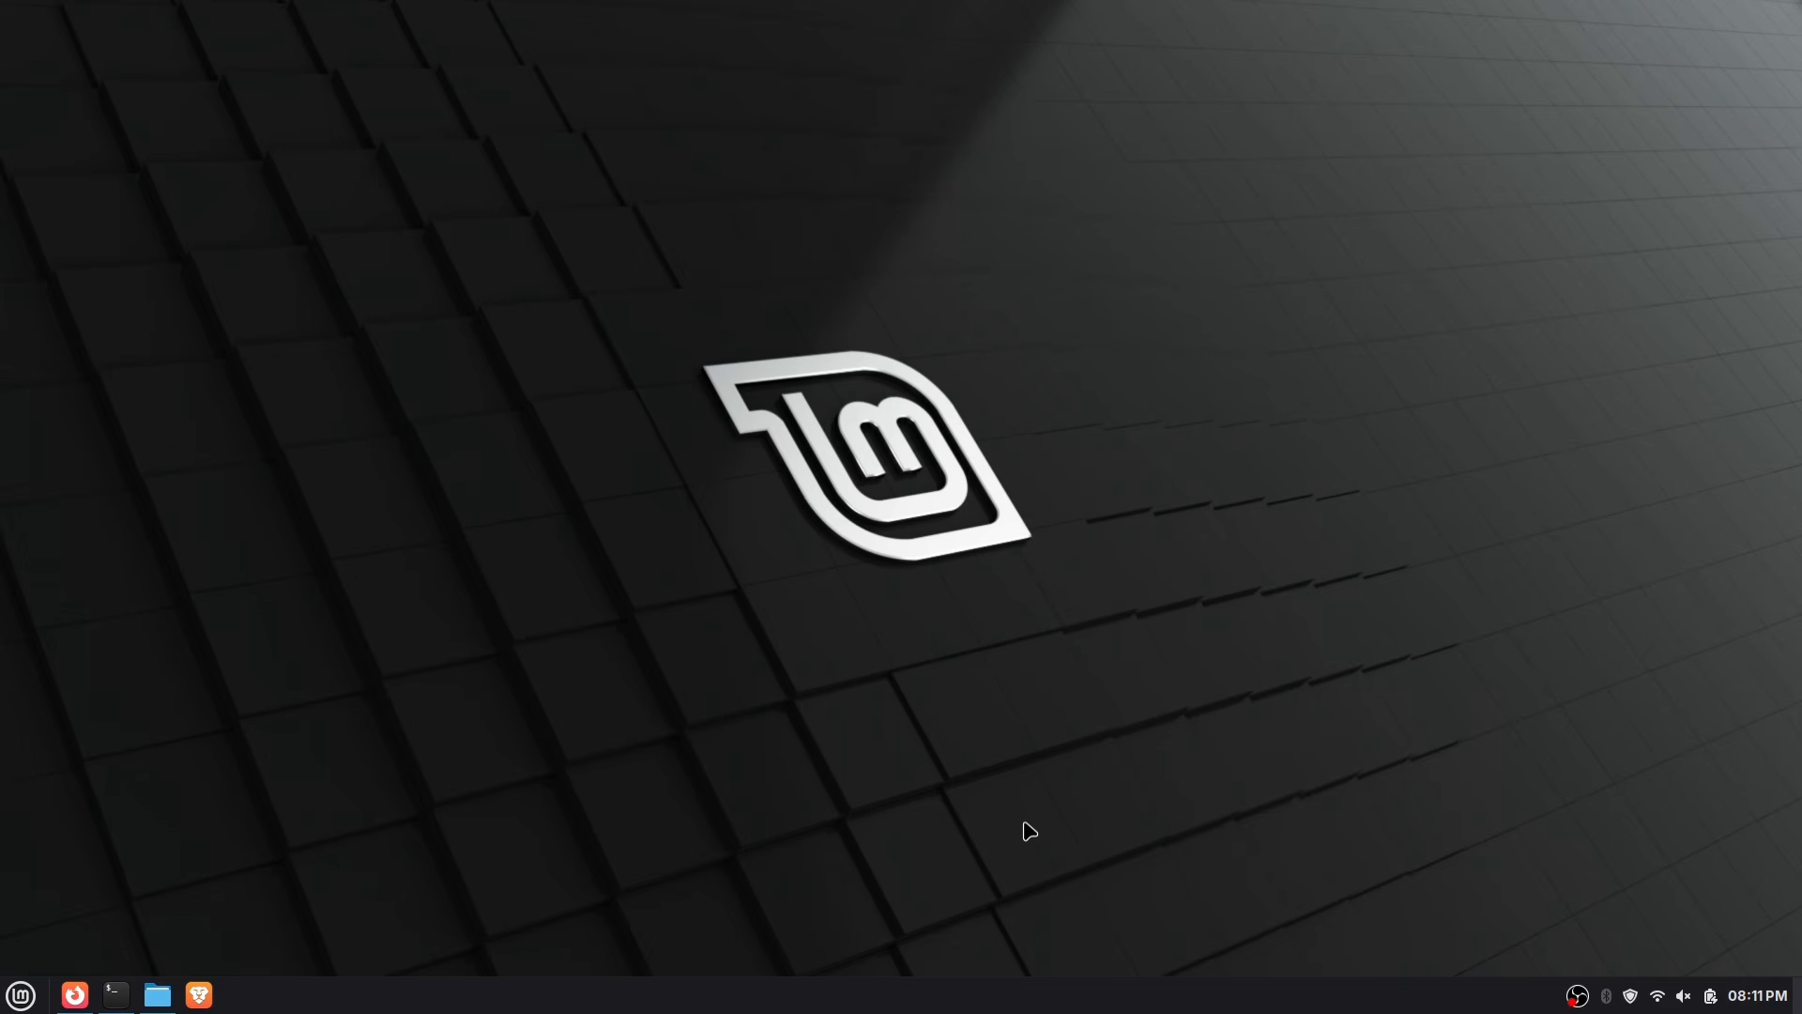
Open the Display settings and enable the experimental fractional scaling controls.
key(super)
text(dis)
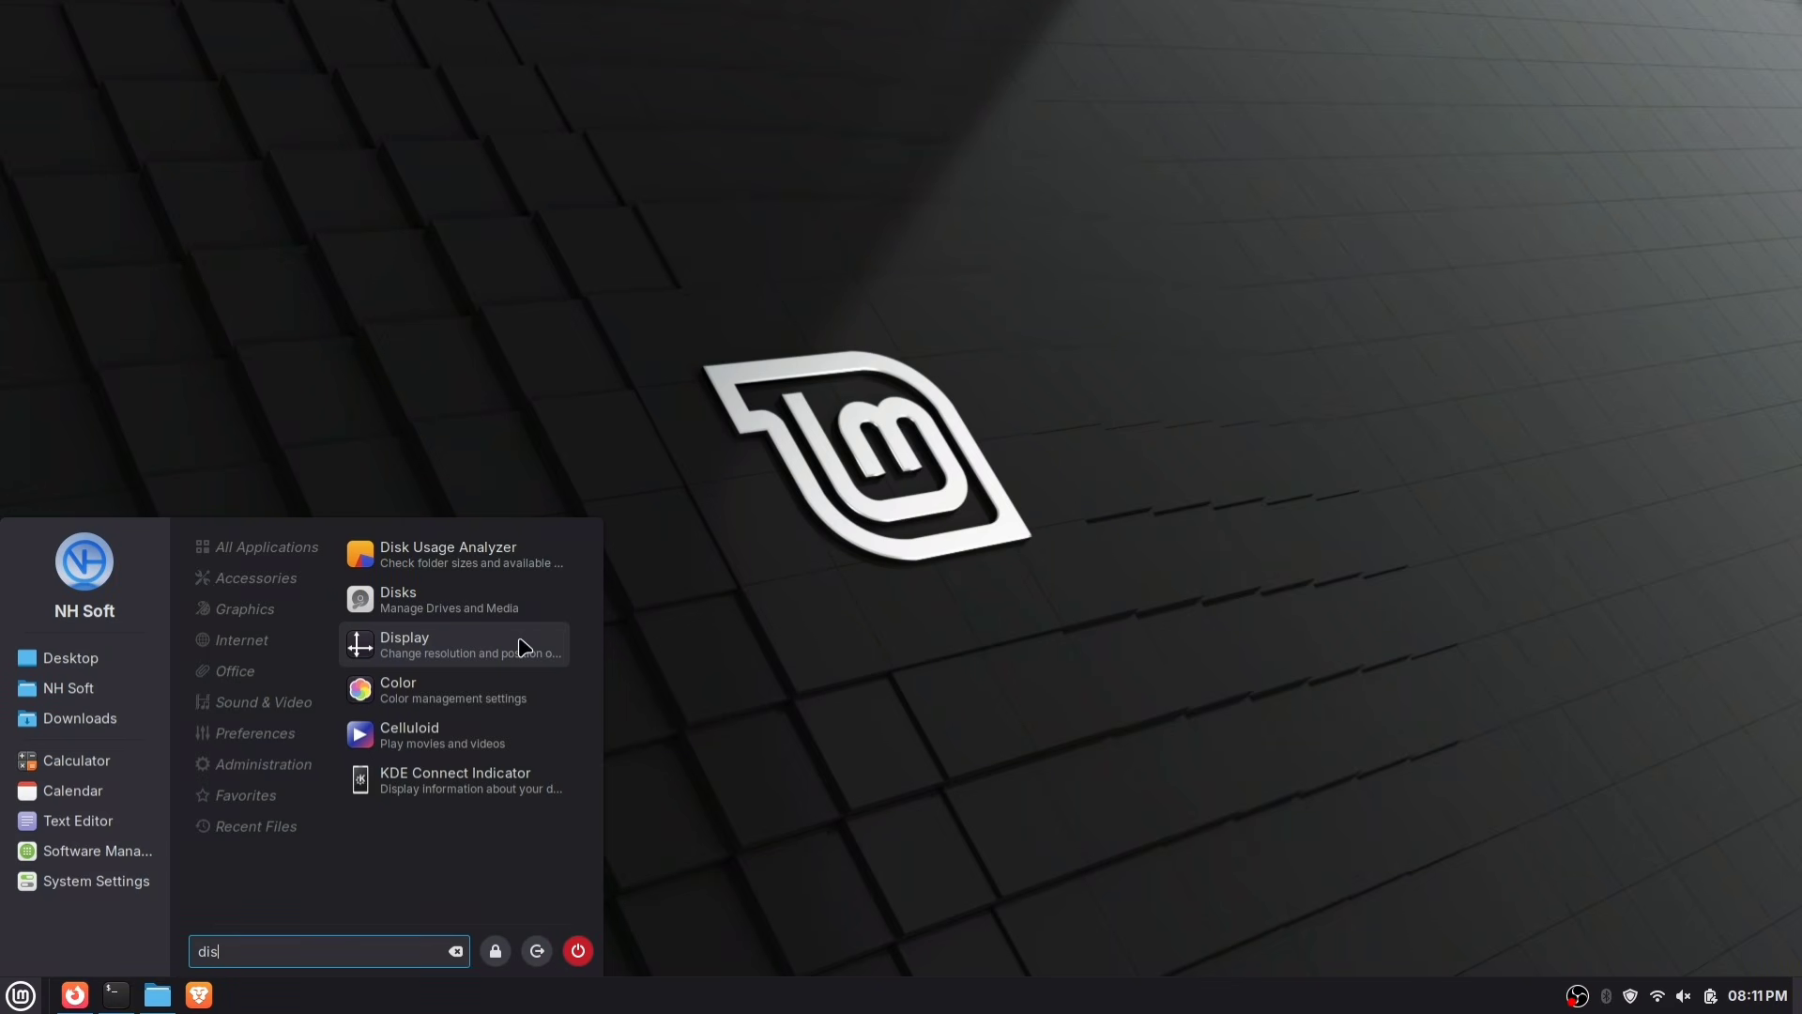
click(524, 648)
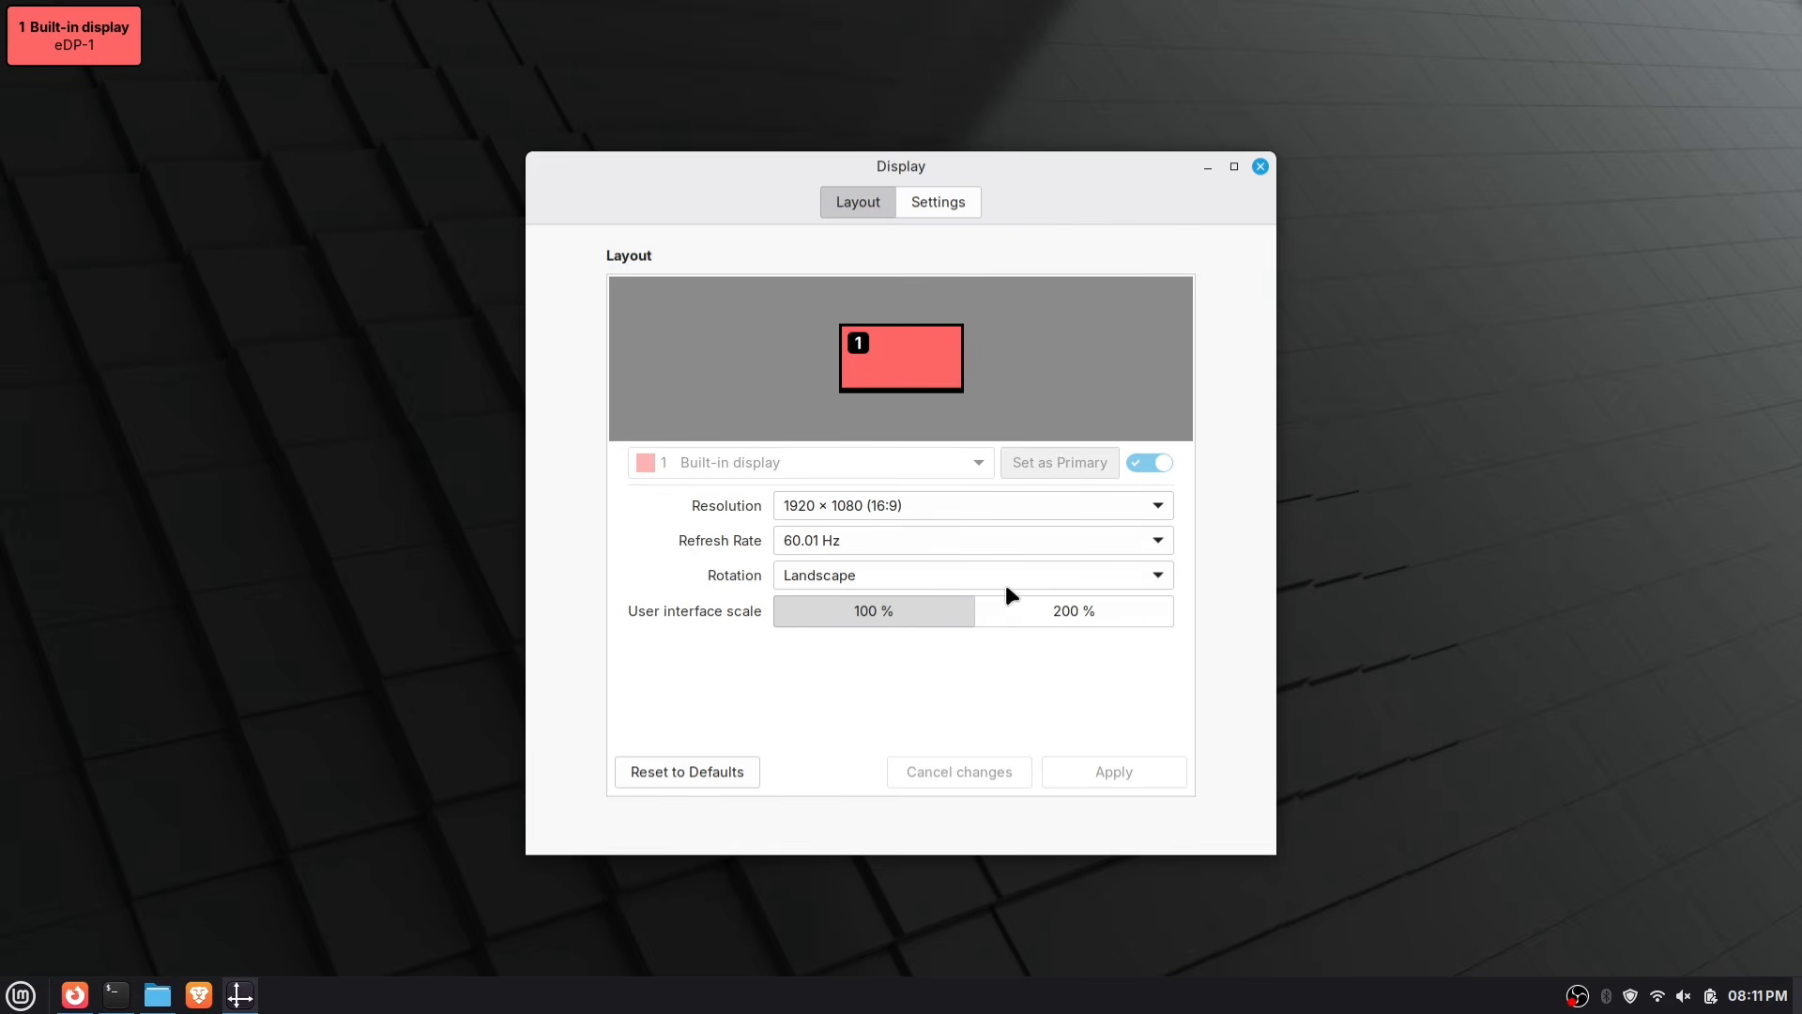
click(915, 205)
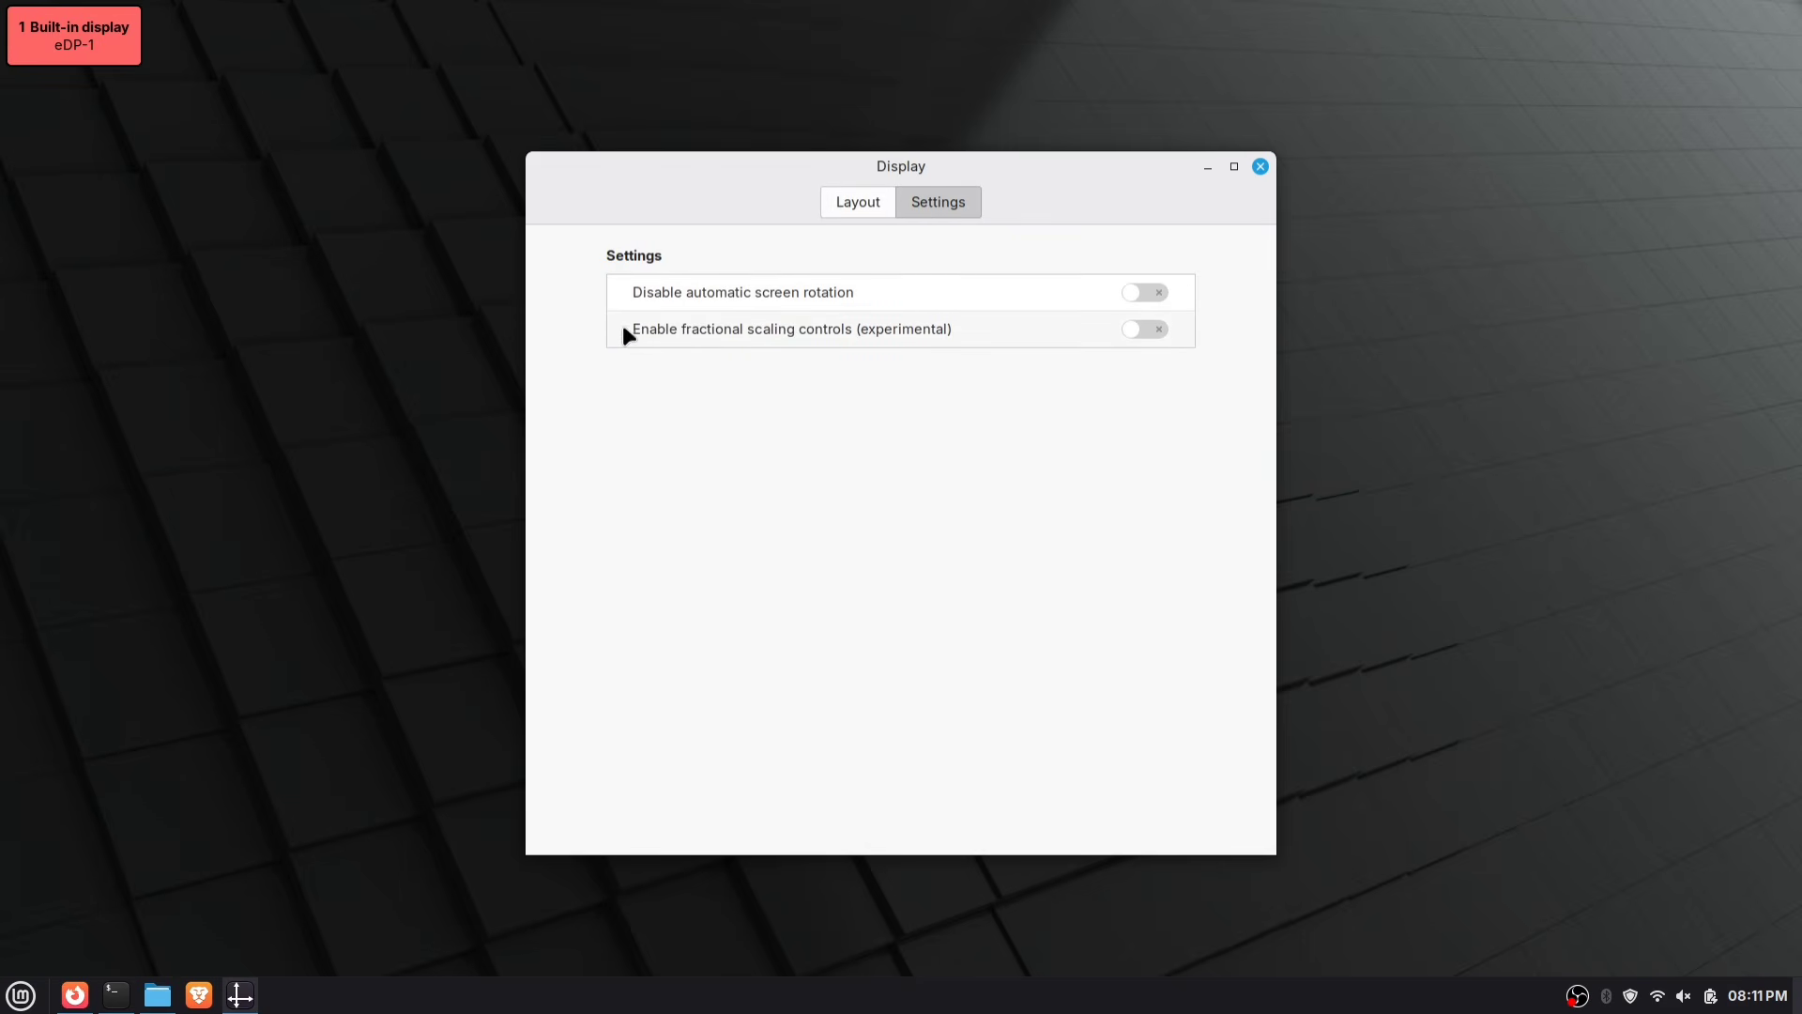
click(1141, 329)
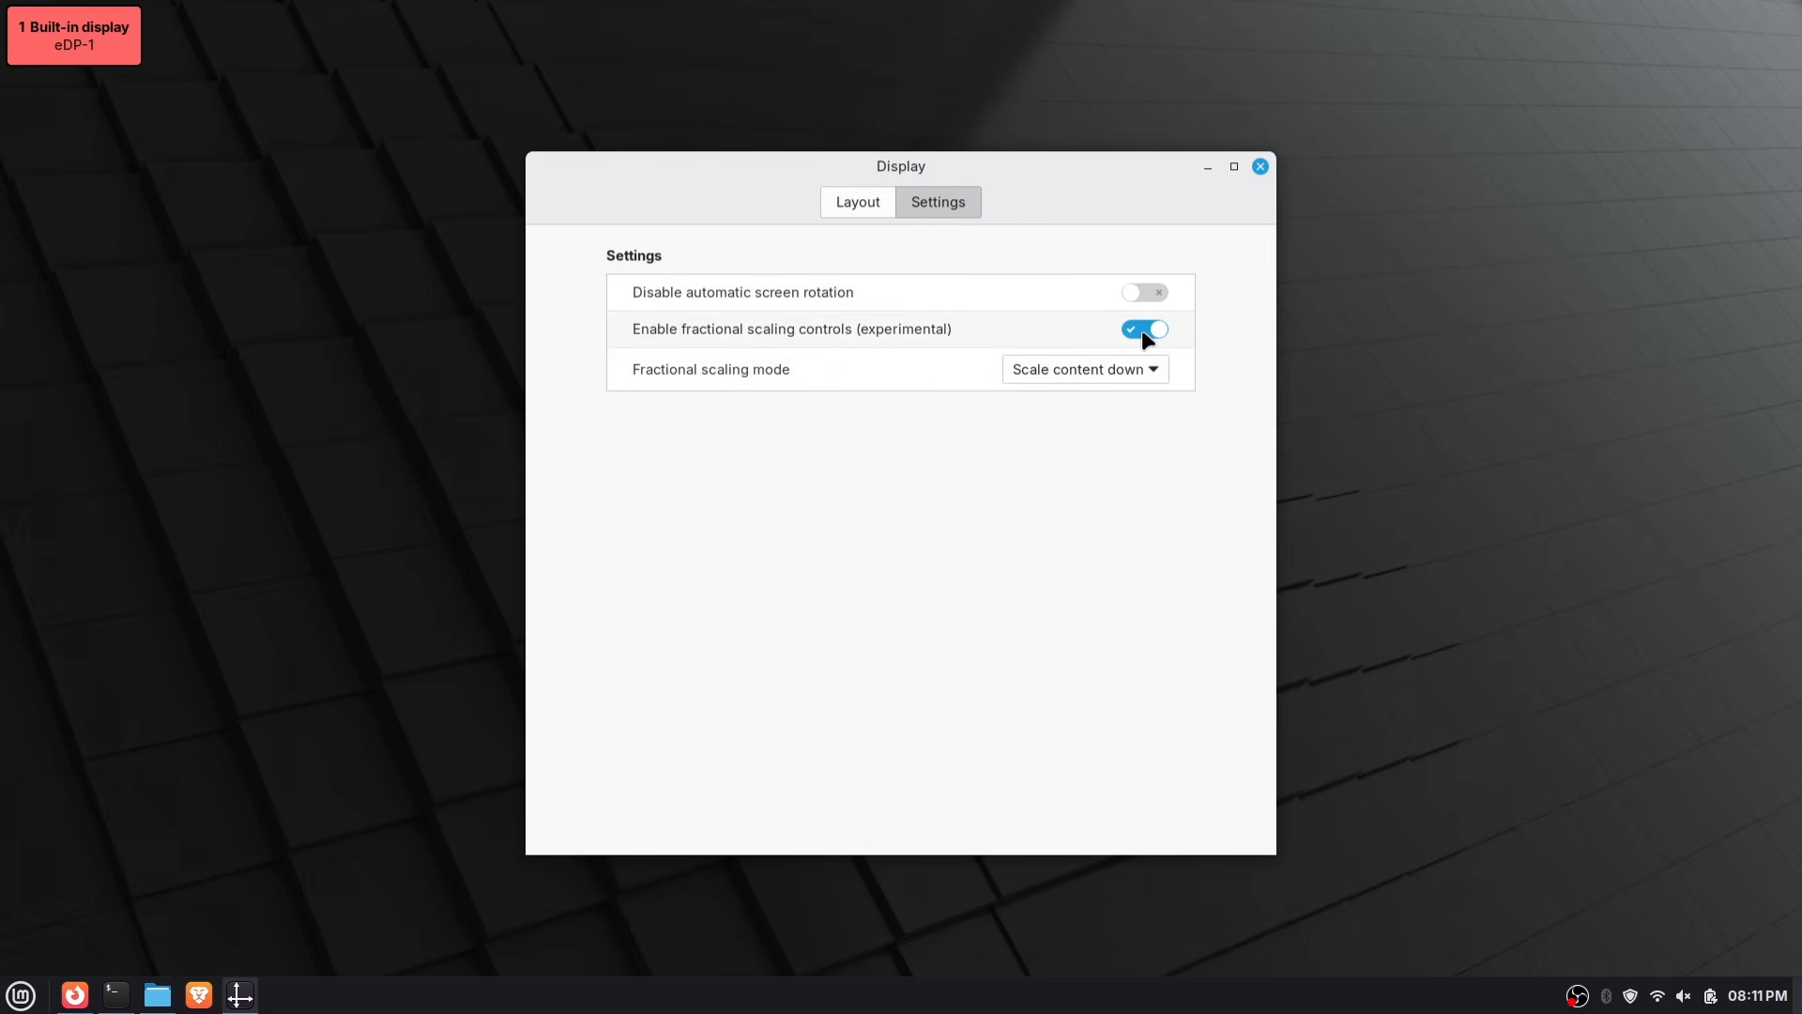
Try monitor scales of 125 % and 75 % in the display layout and reselect 100 %.
click(857, 205)
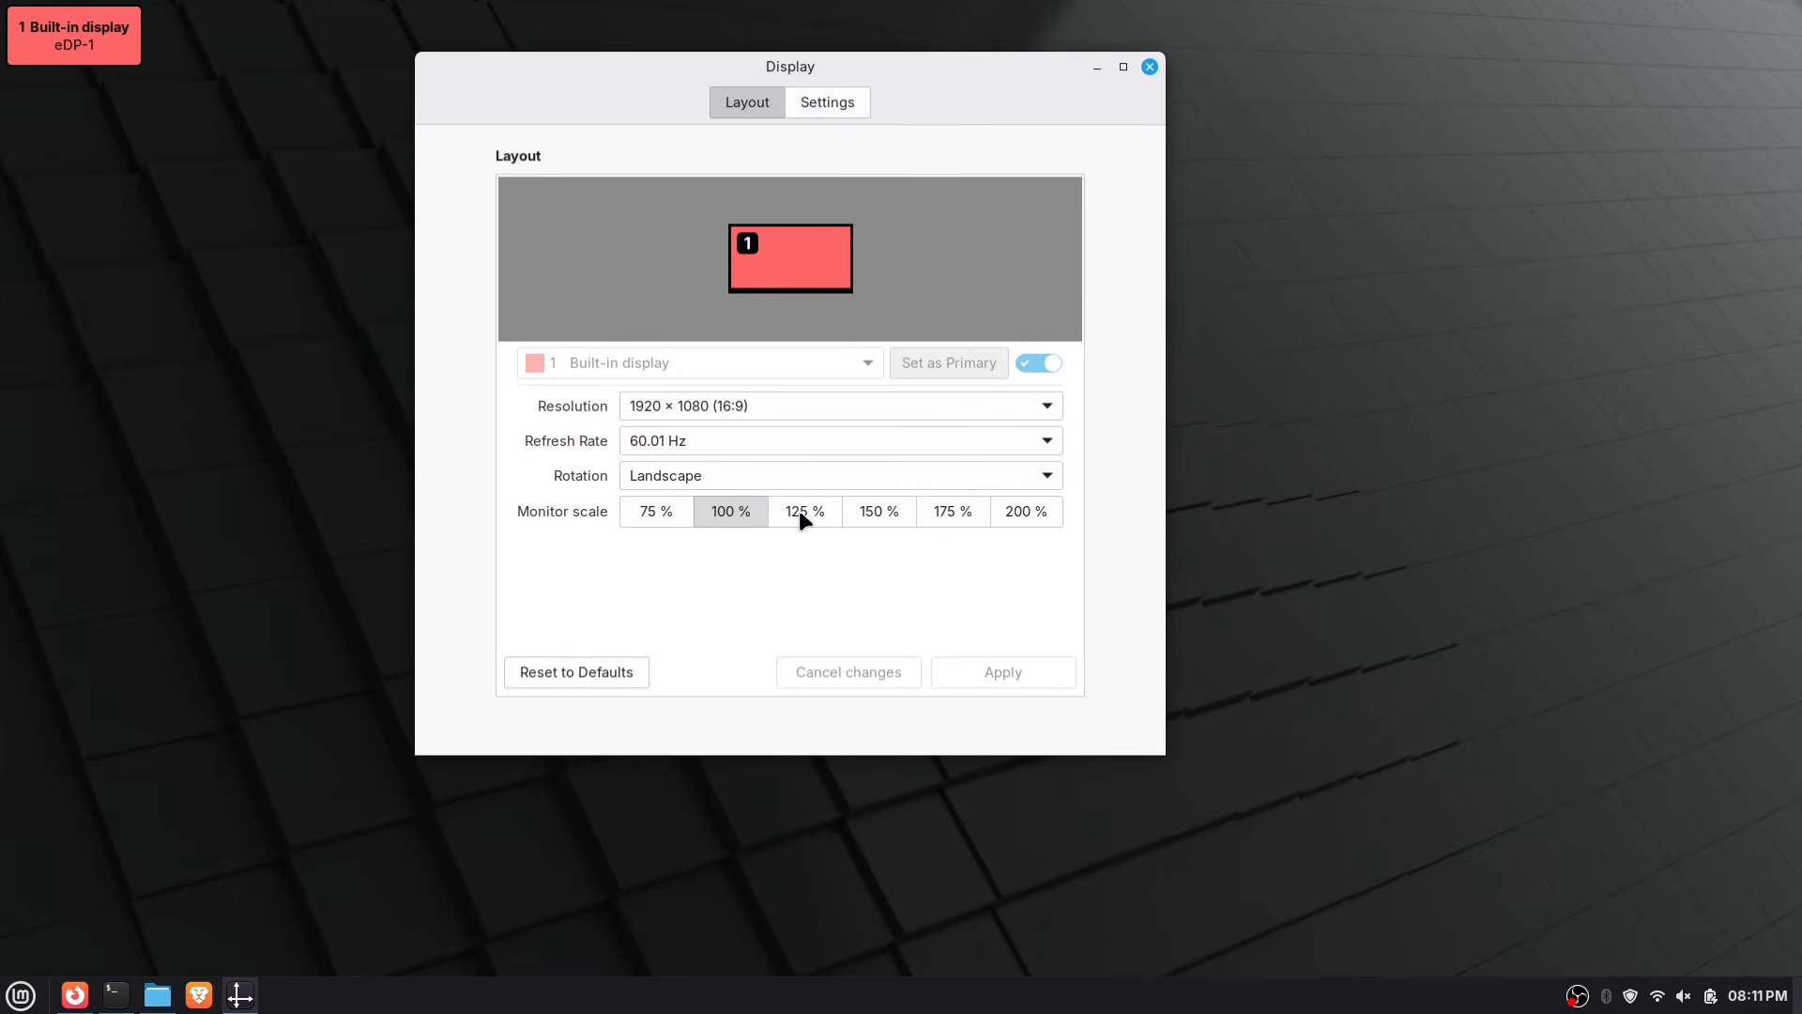
click(801, 519)
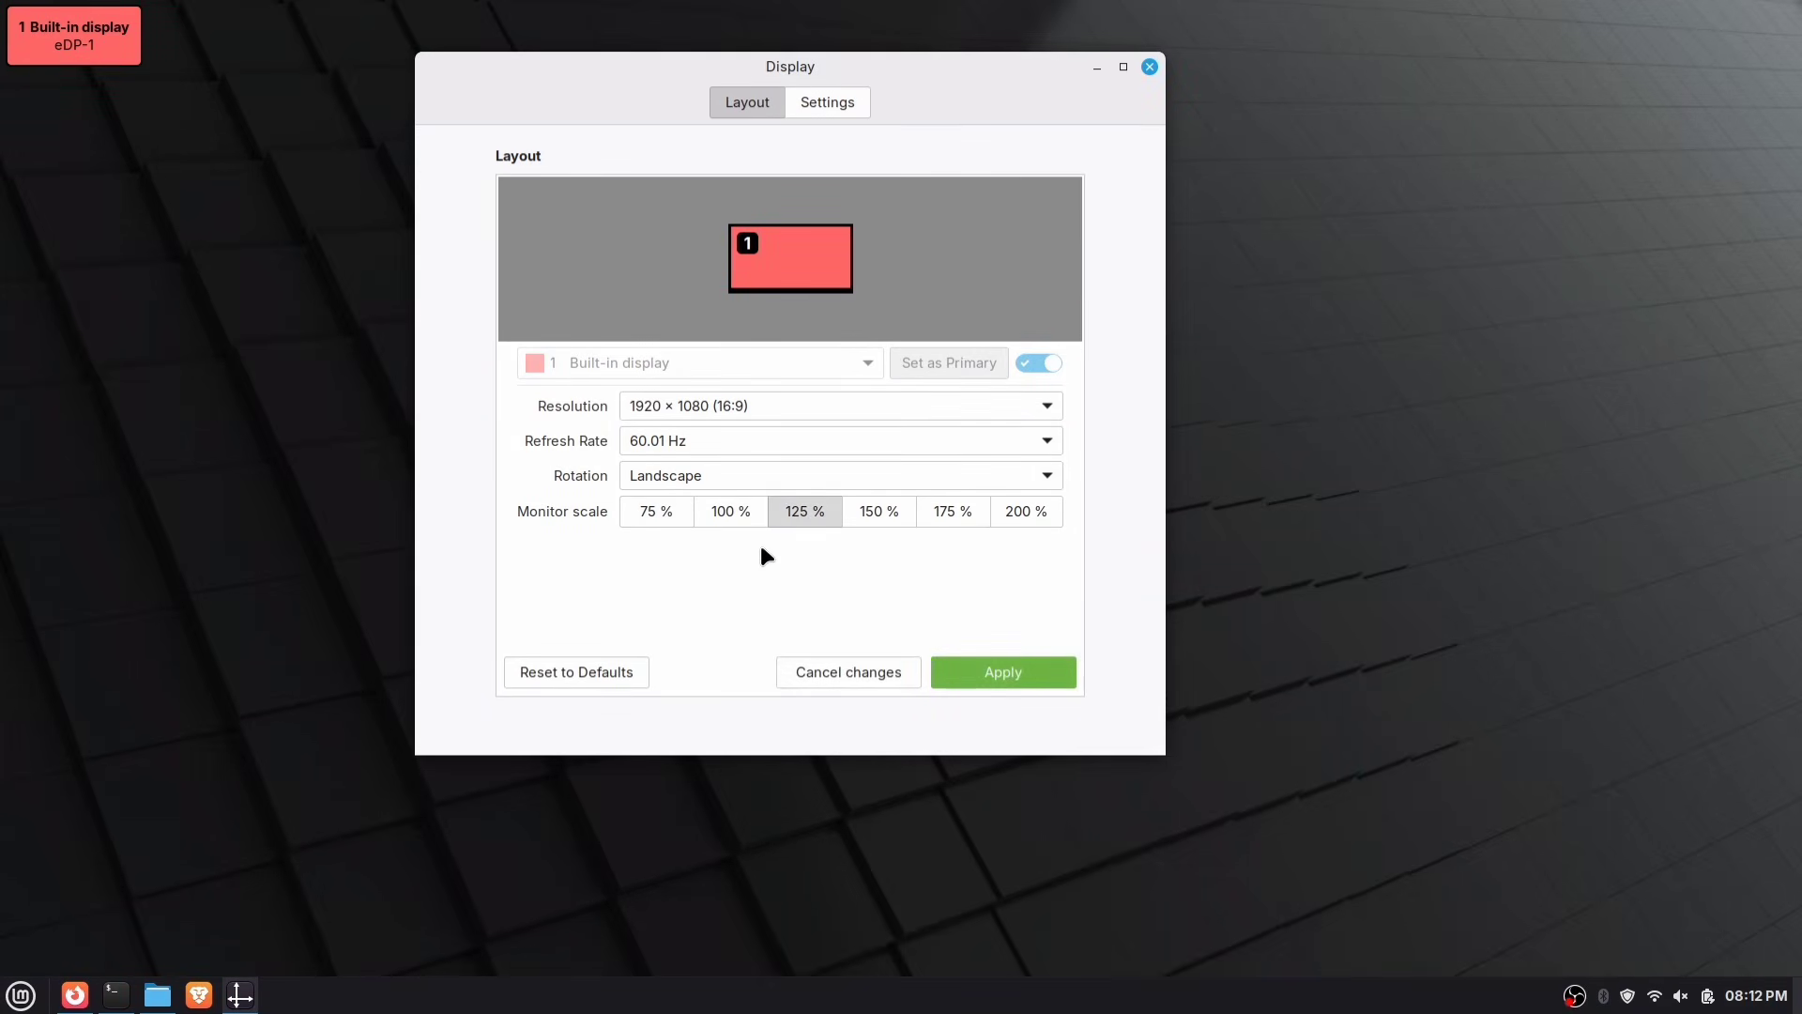
click(662, 514)
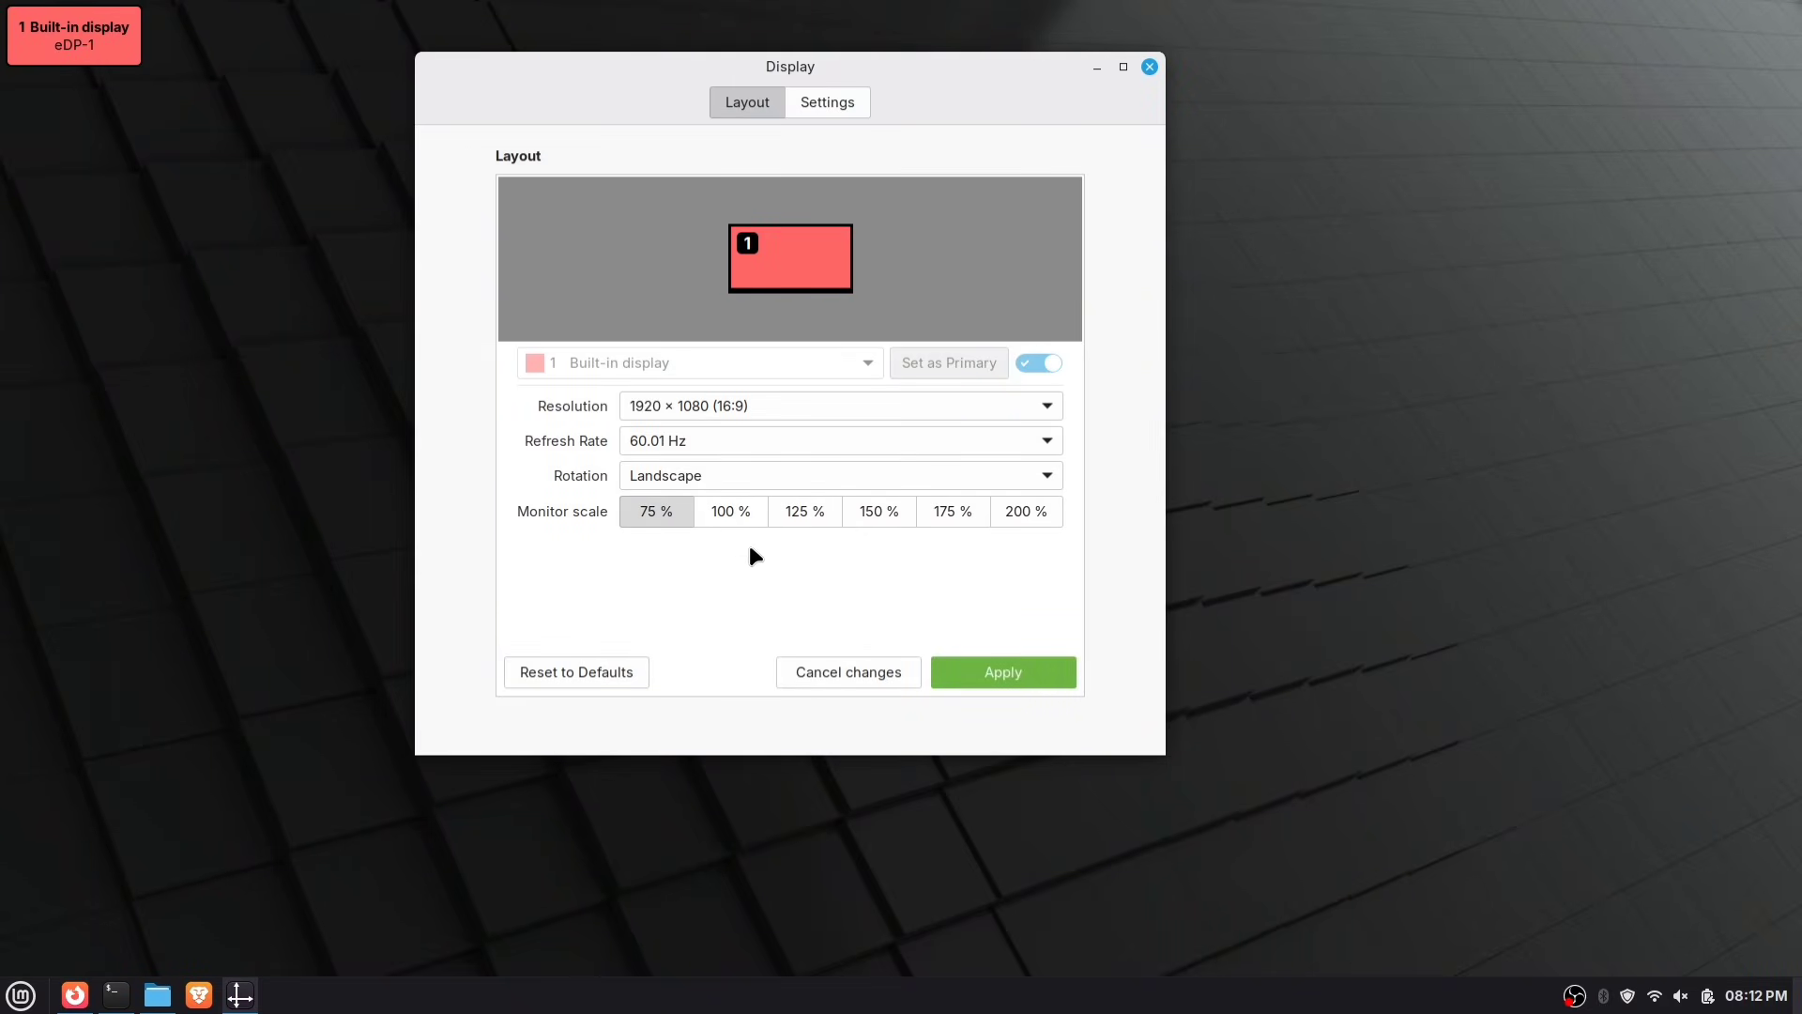
click(731, 514)
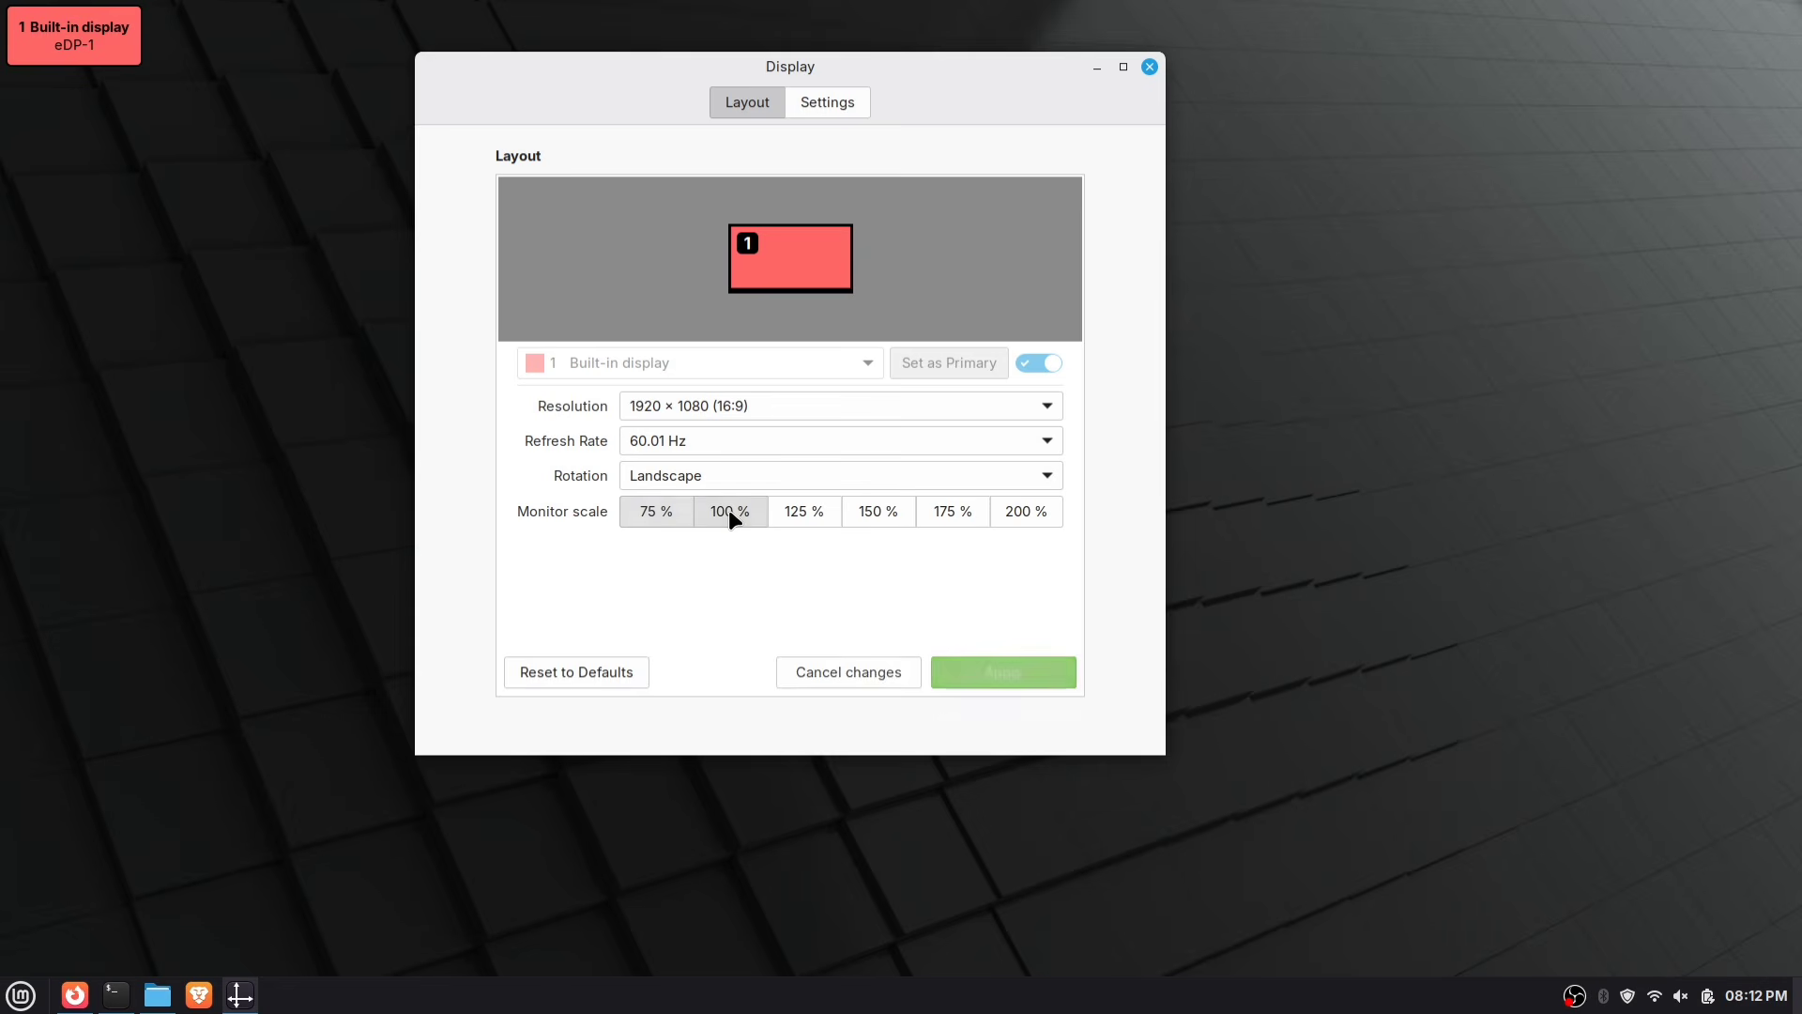
Open Font Selection, try size 10 and size 11 for the default font, and cancel the font choice.
key(super)
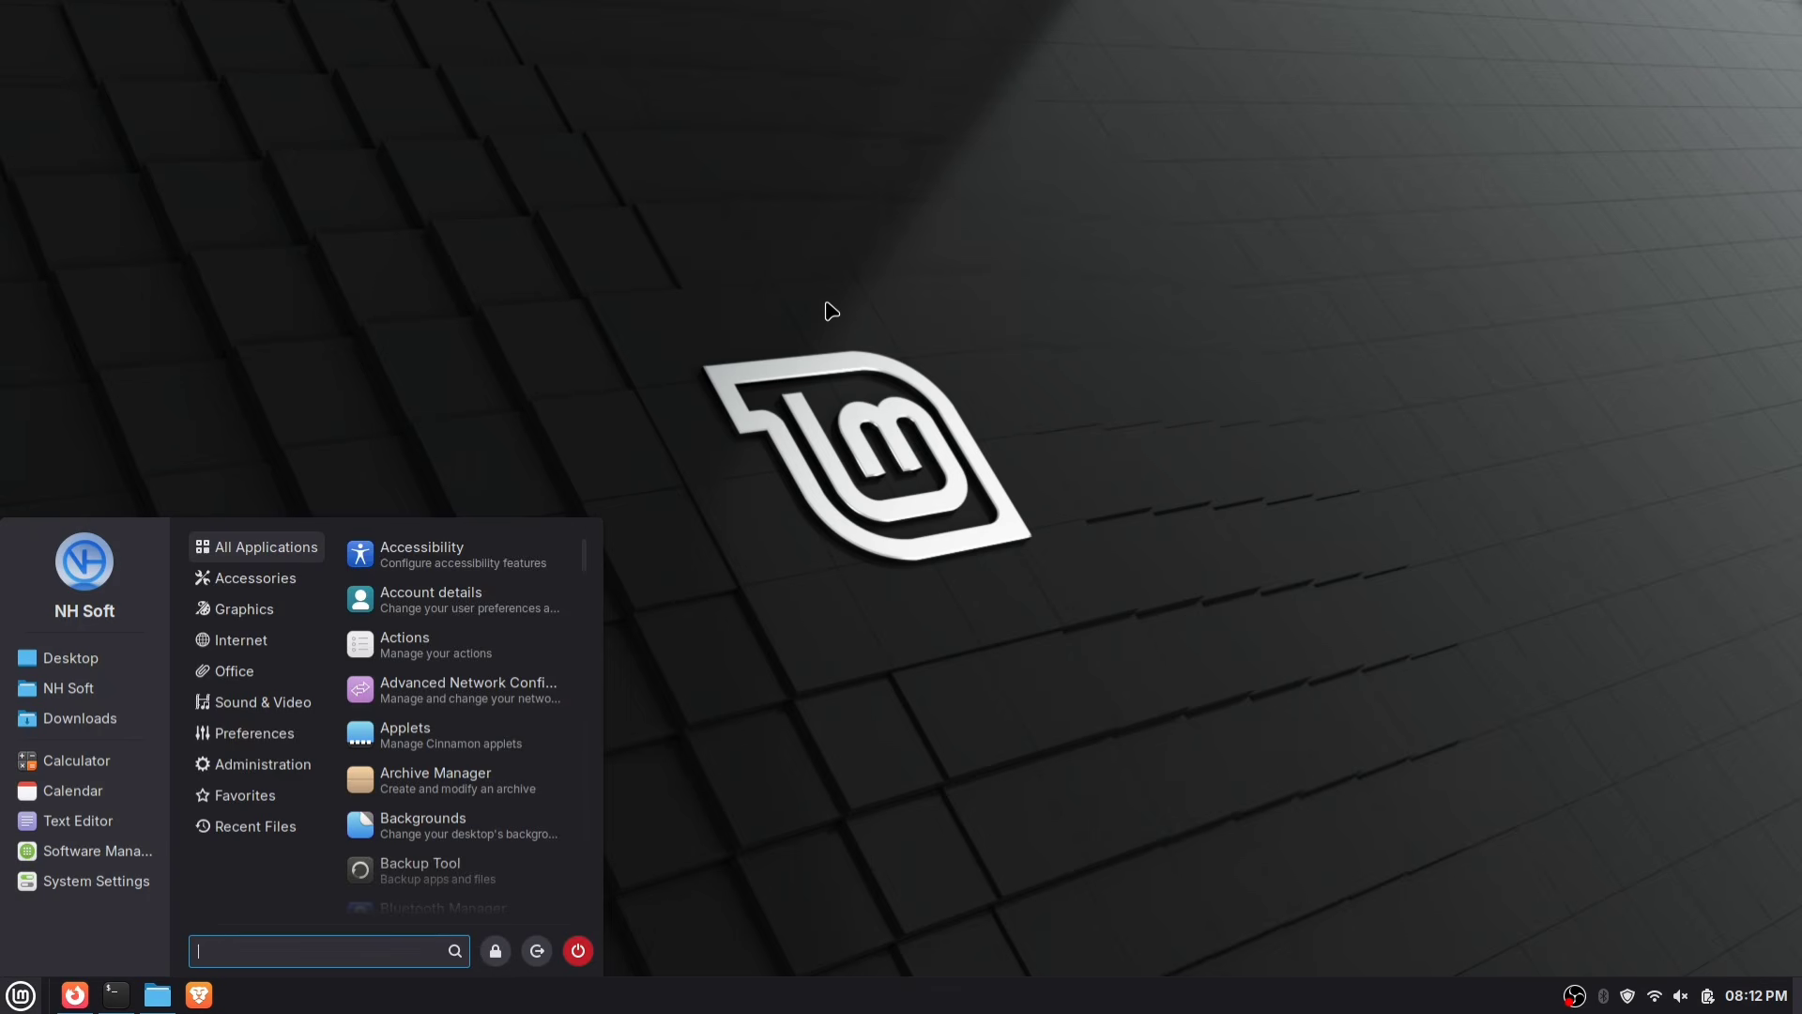
text(fon)
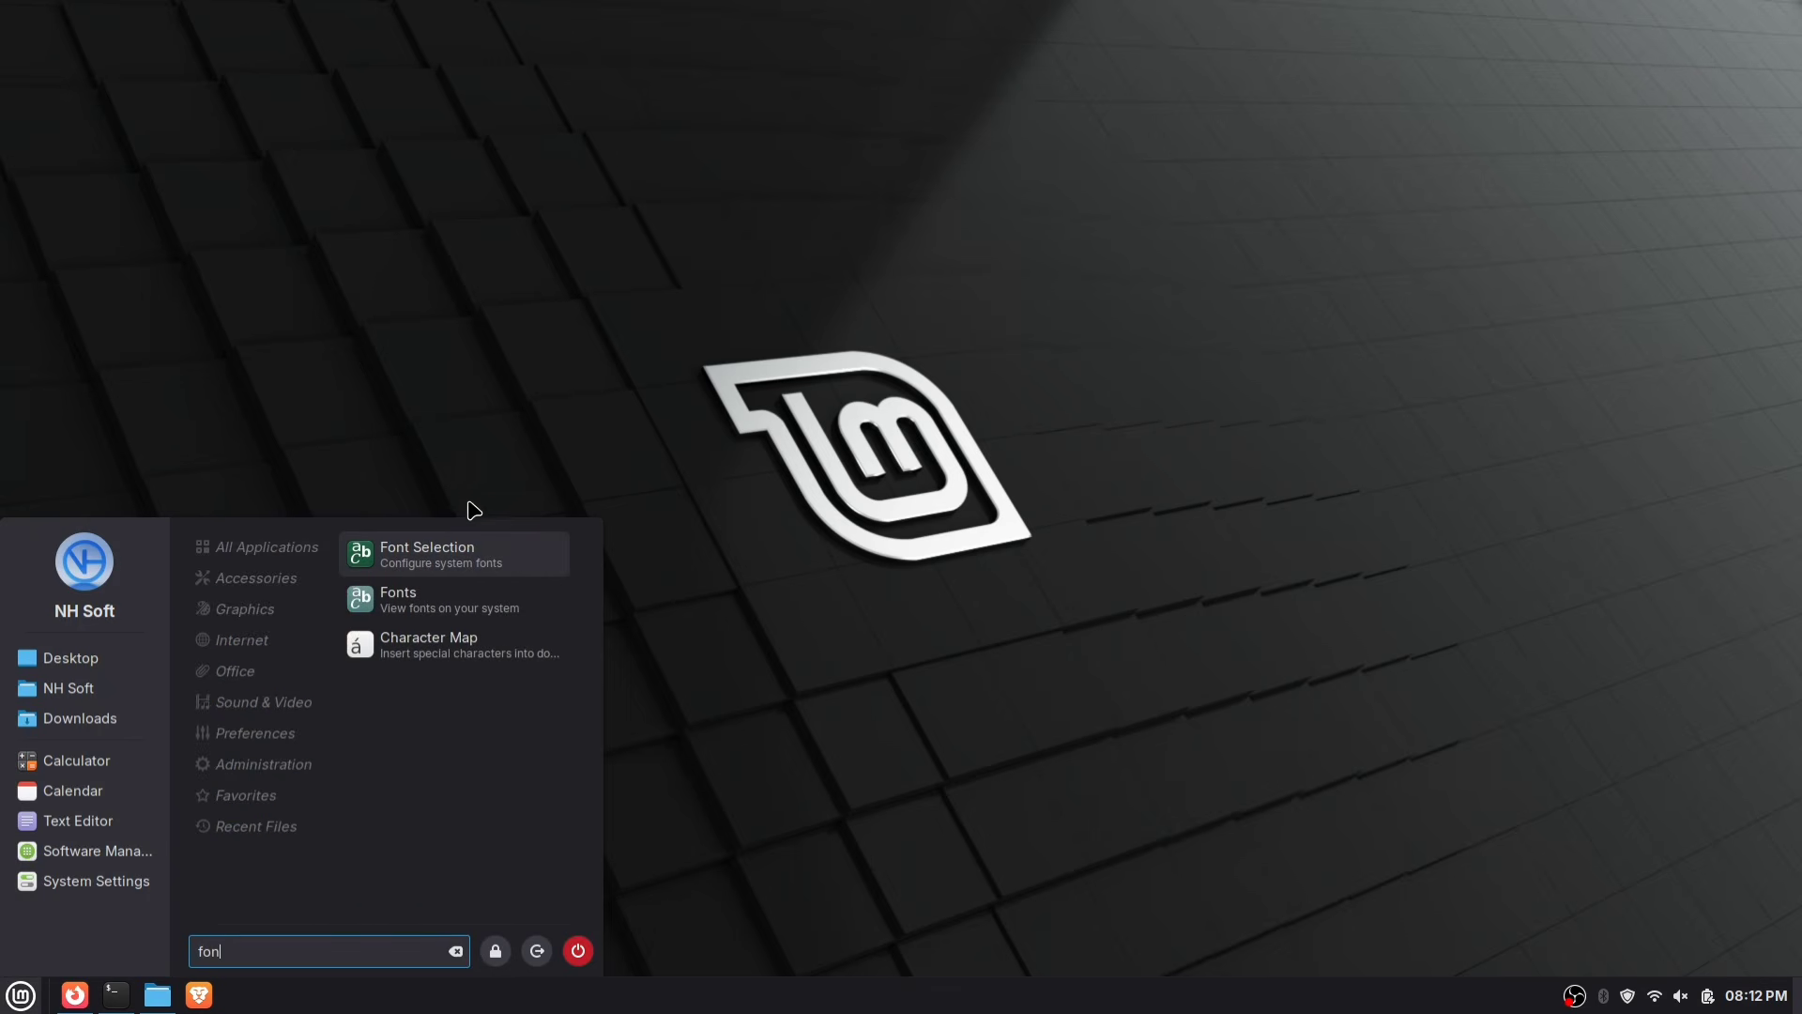
click(525, 552)
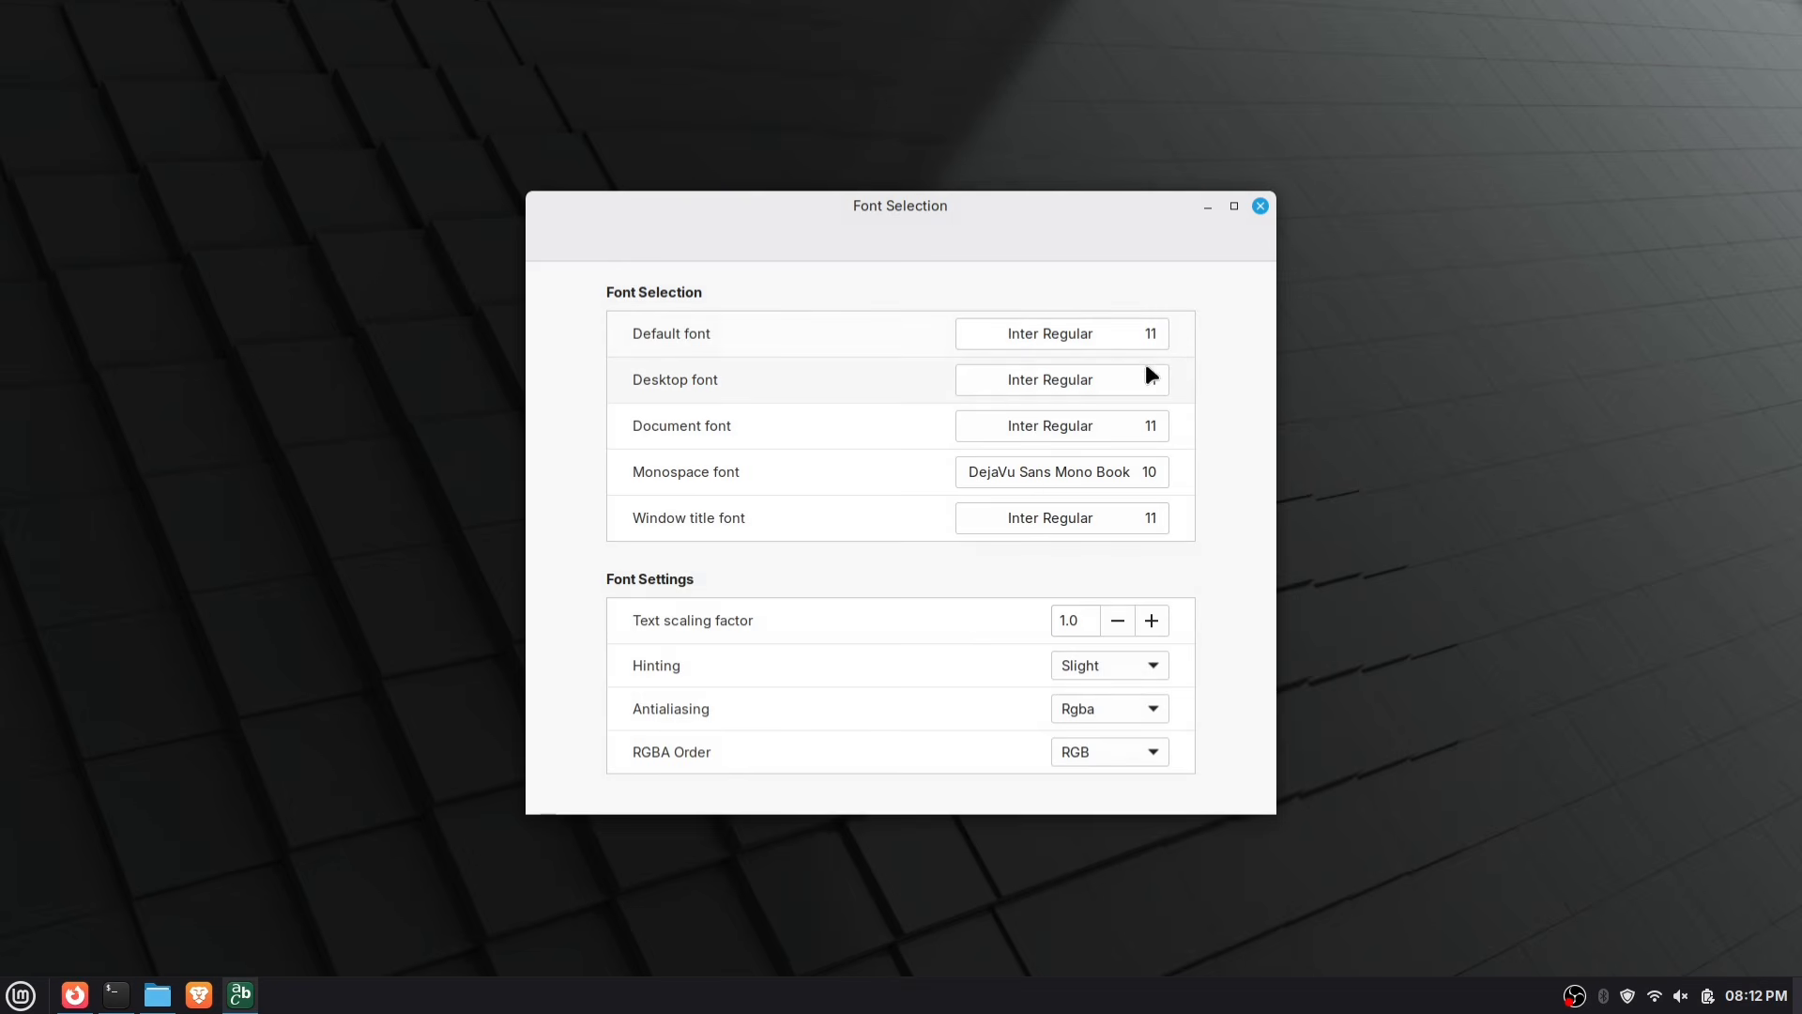
click(1119, 330)
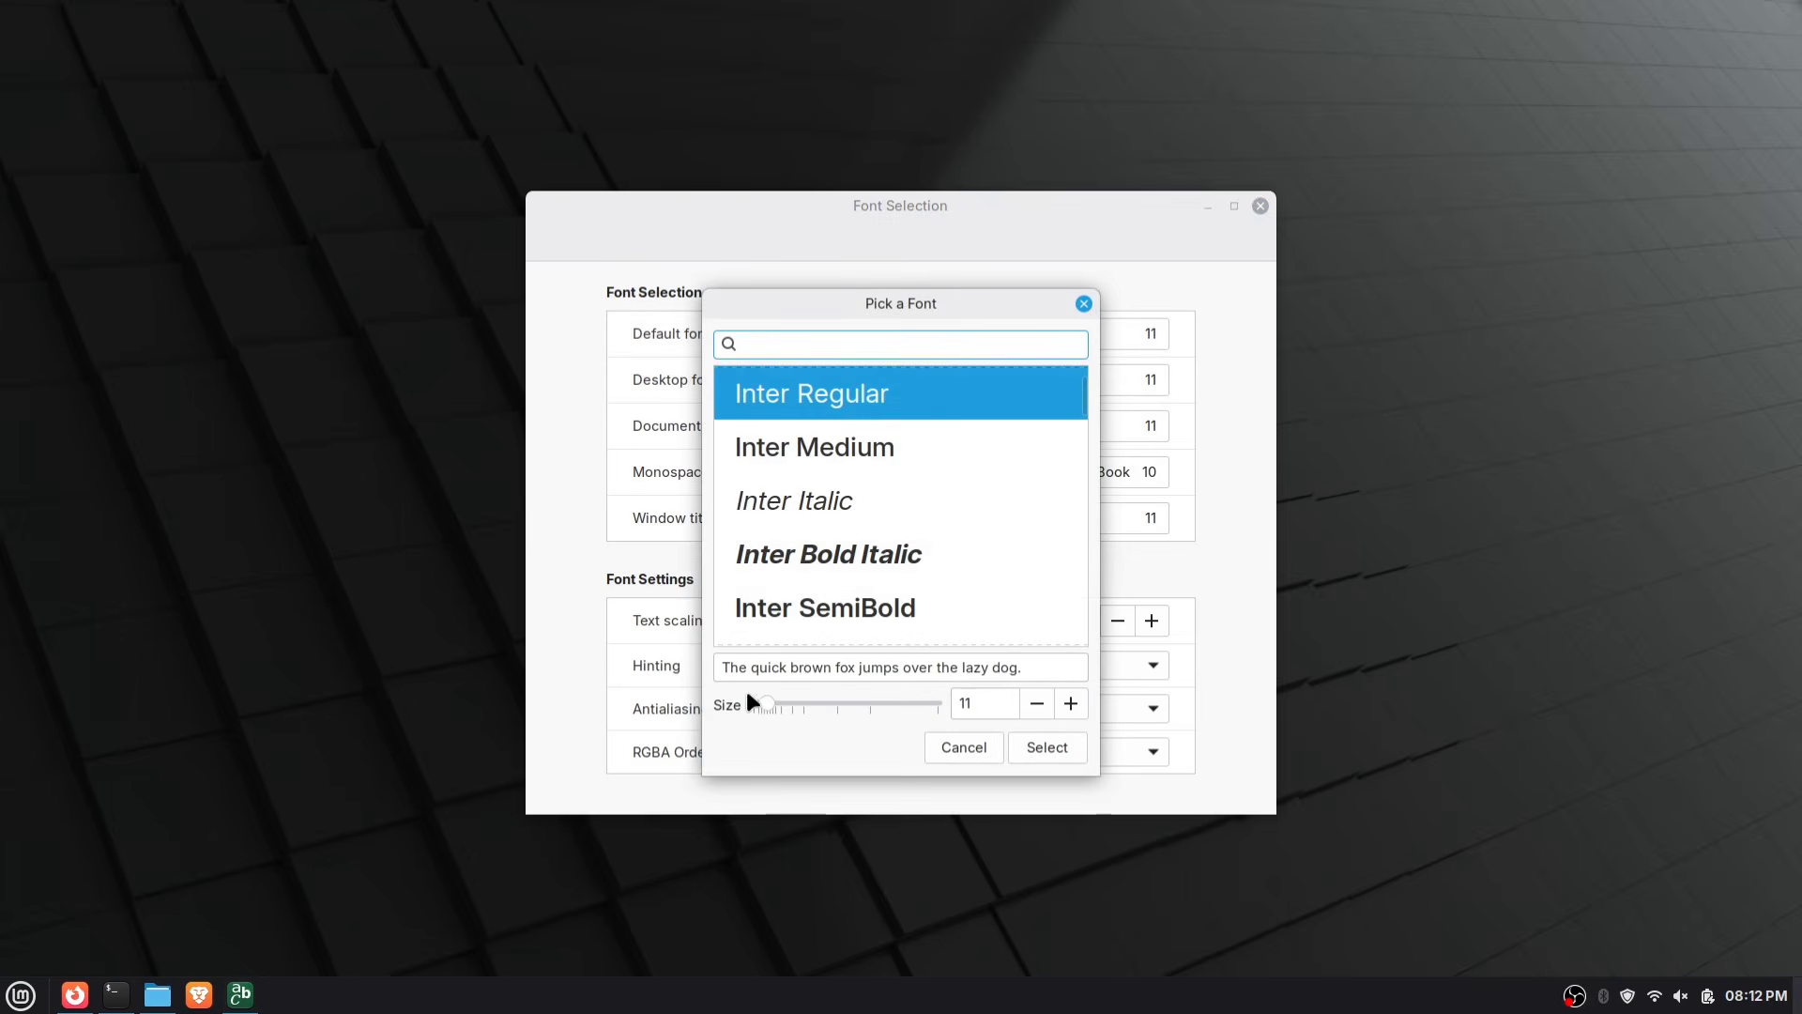
click(1037, 693)
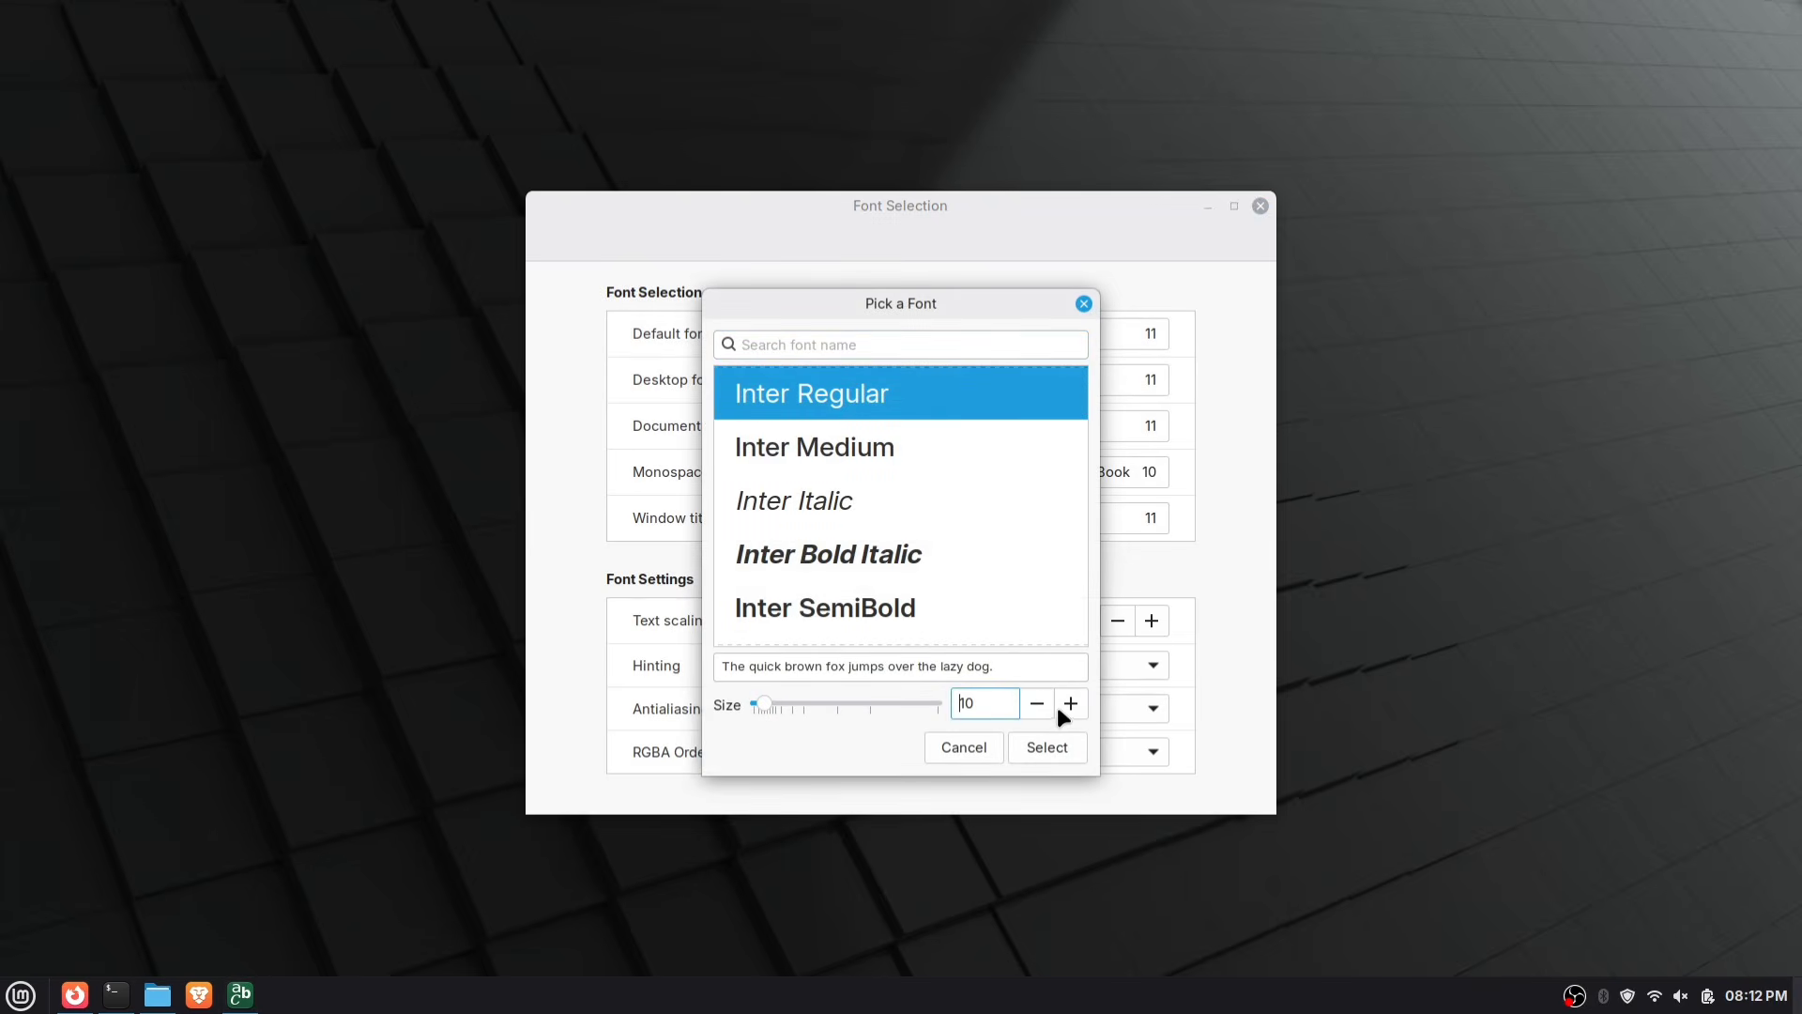
click(1072, 704)
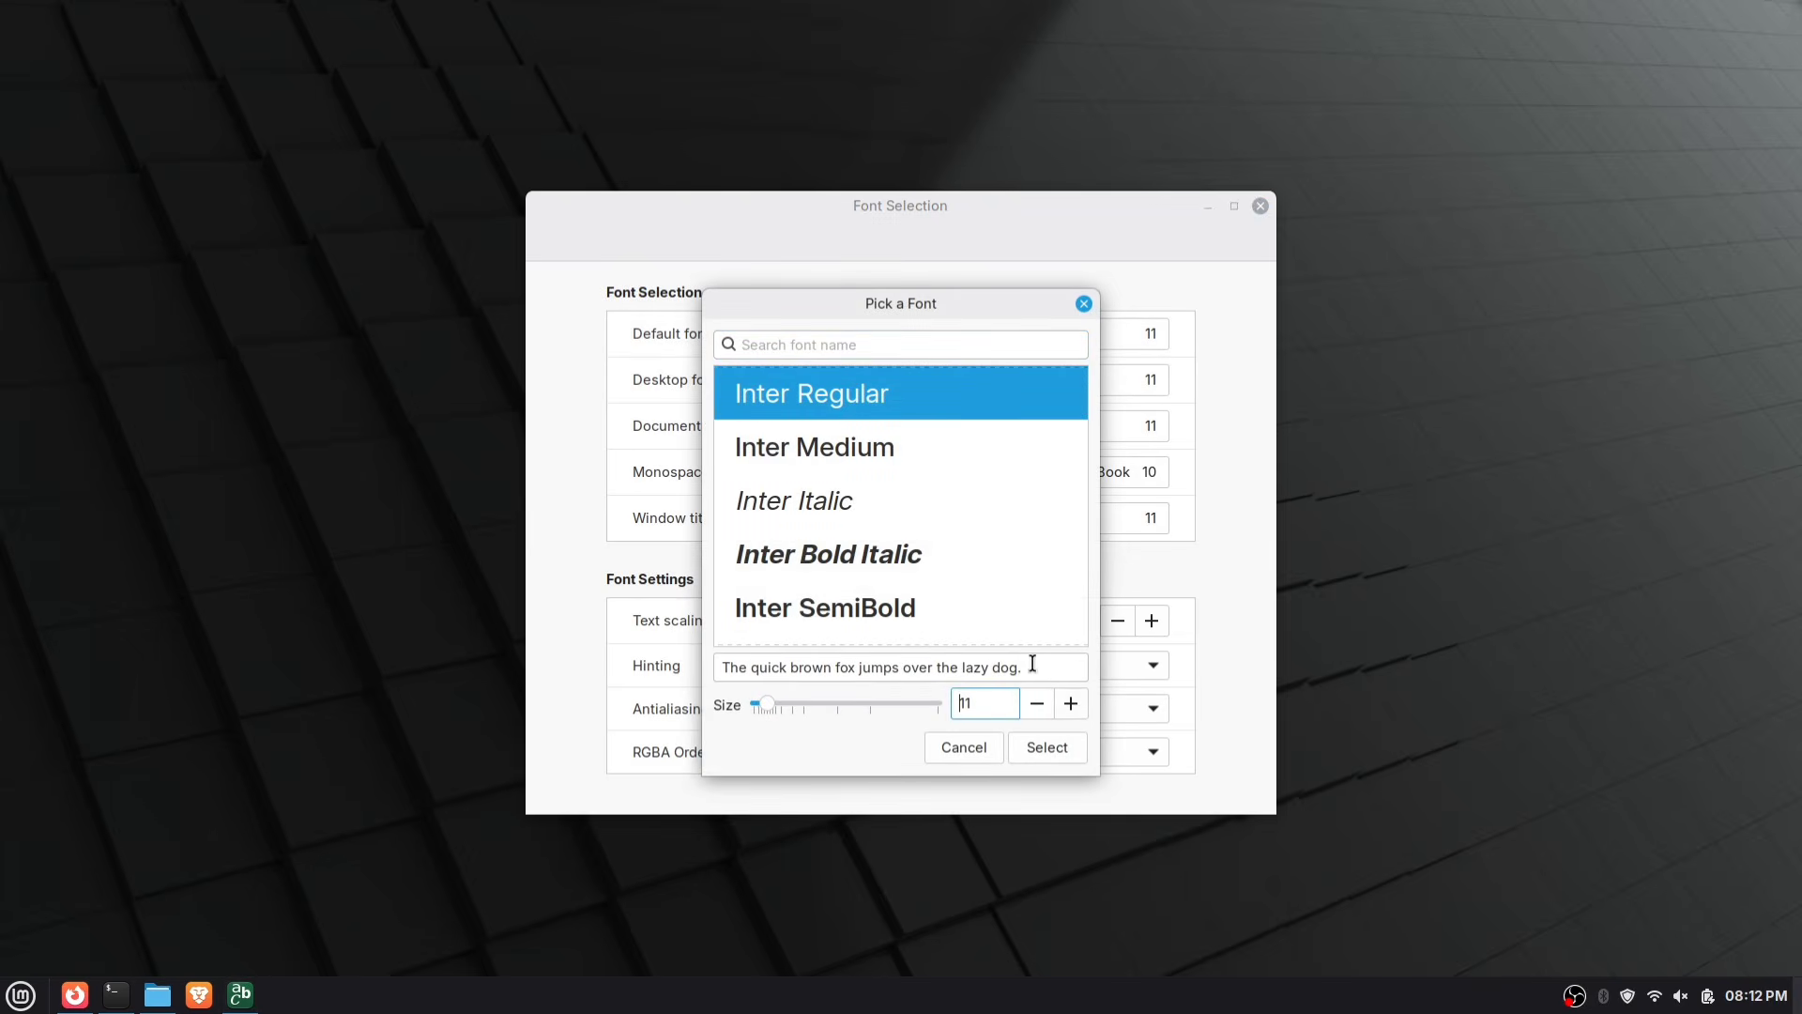
click(971, 749)
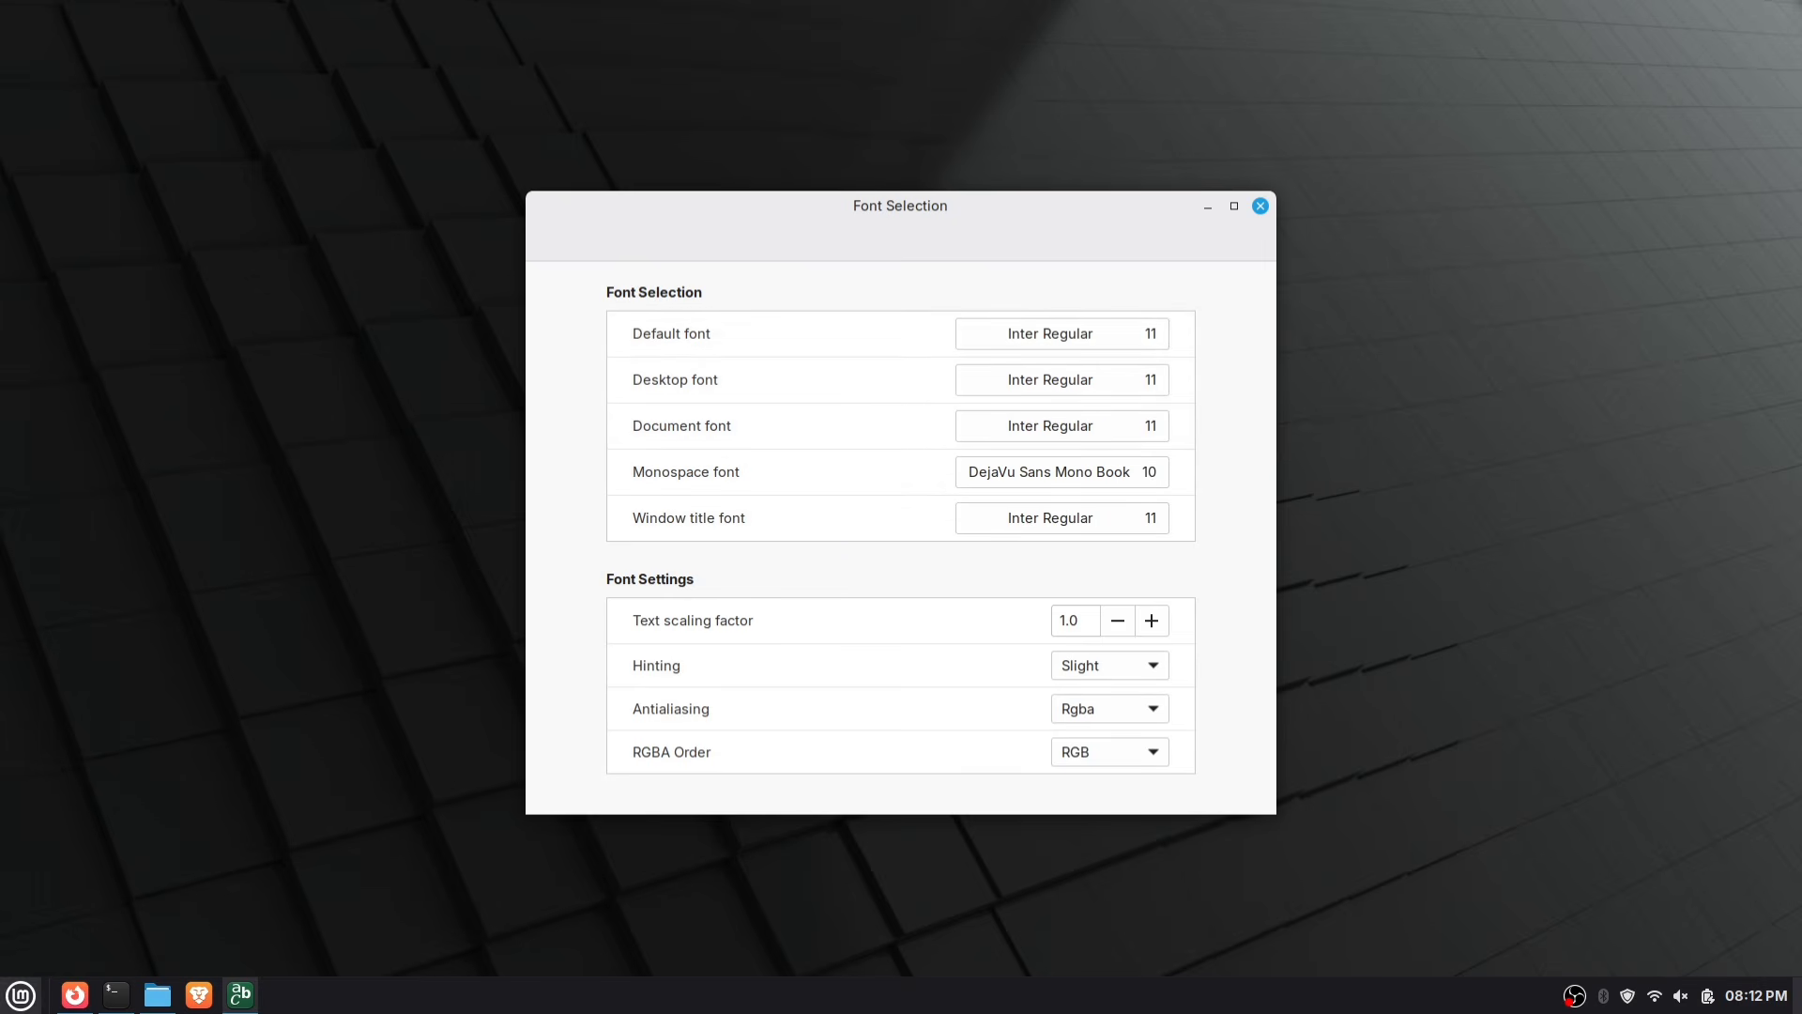
Restore the minimised windows, bring the terminal, System Settings and Home windows to the front in turn, and show the desktop again.
click(21, 994)
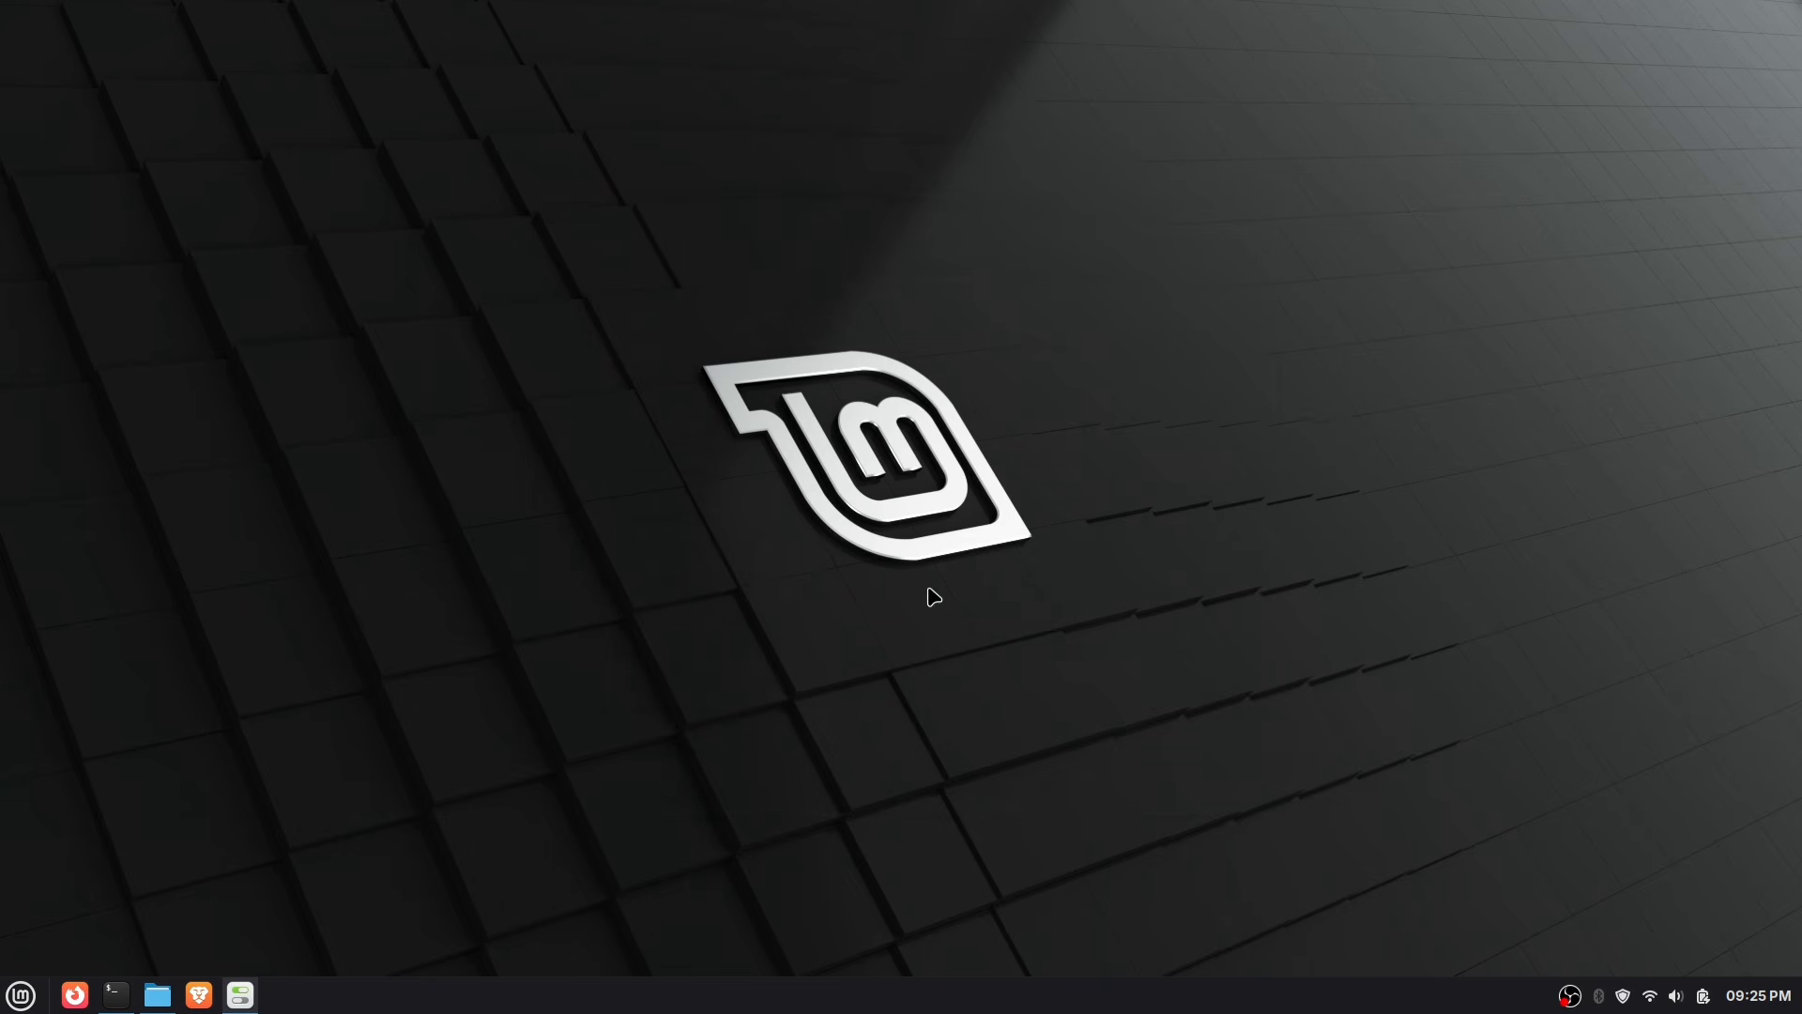
key(super+d)
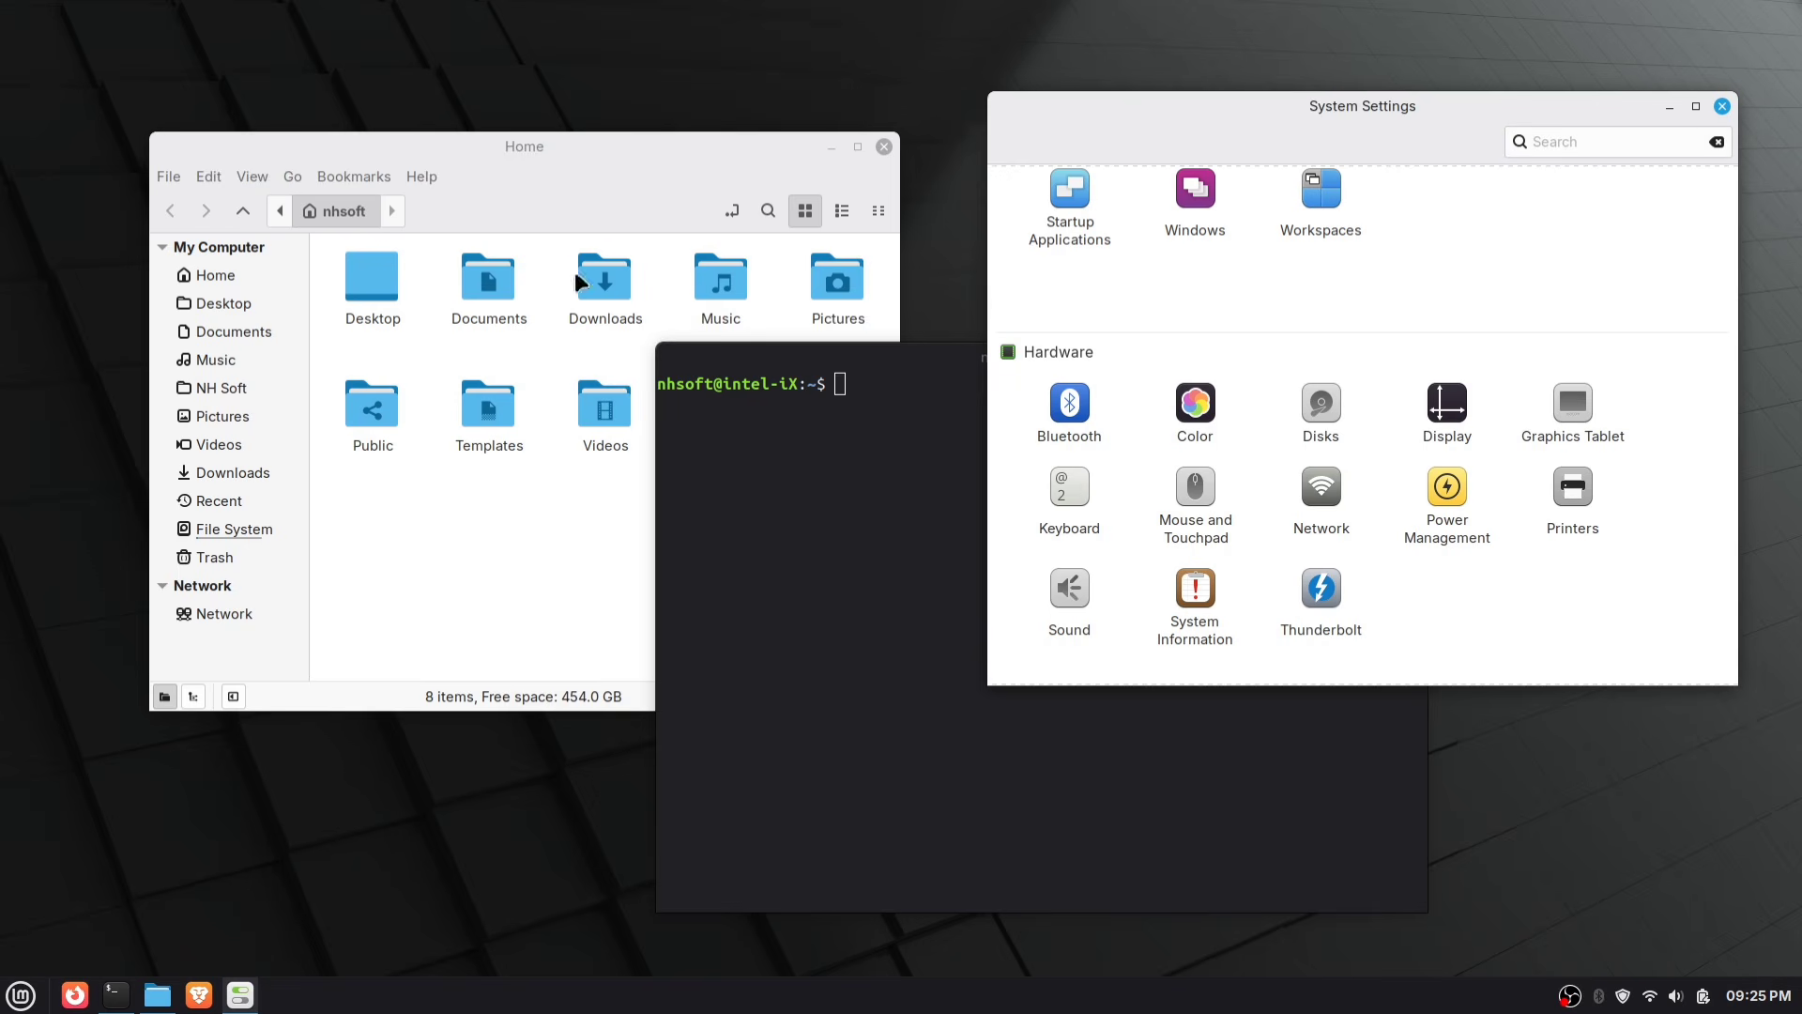
click(828, 485)
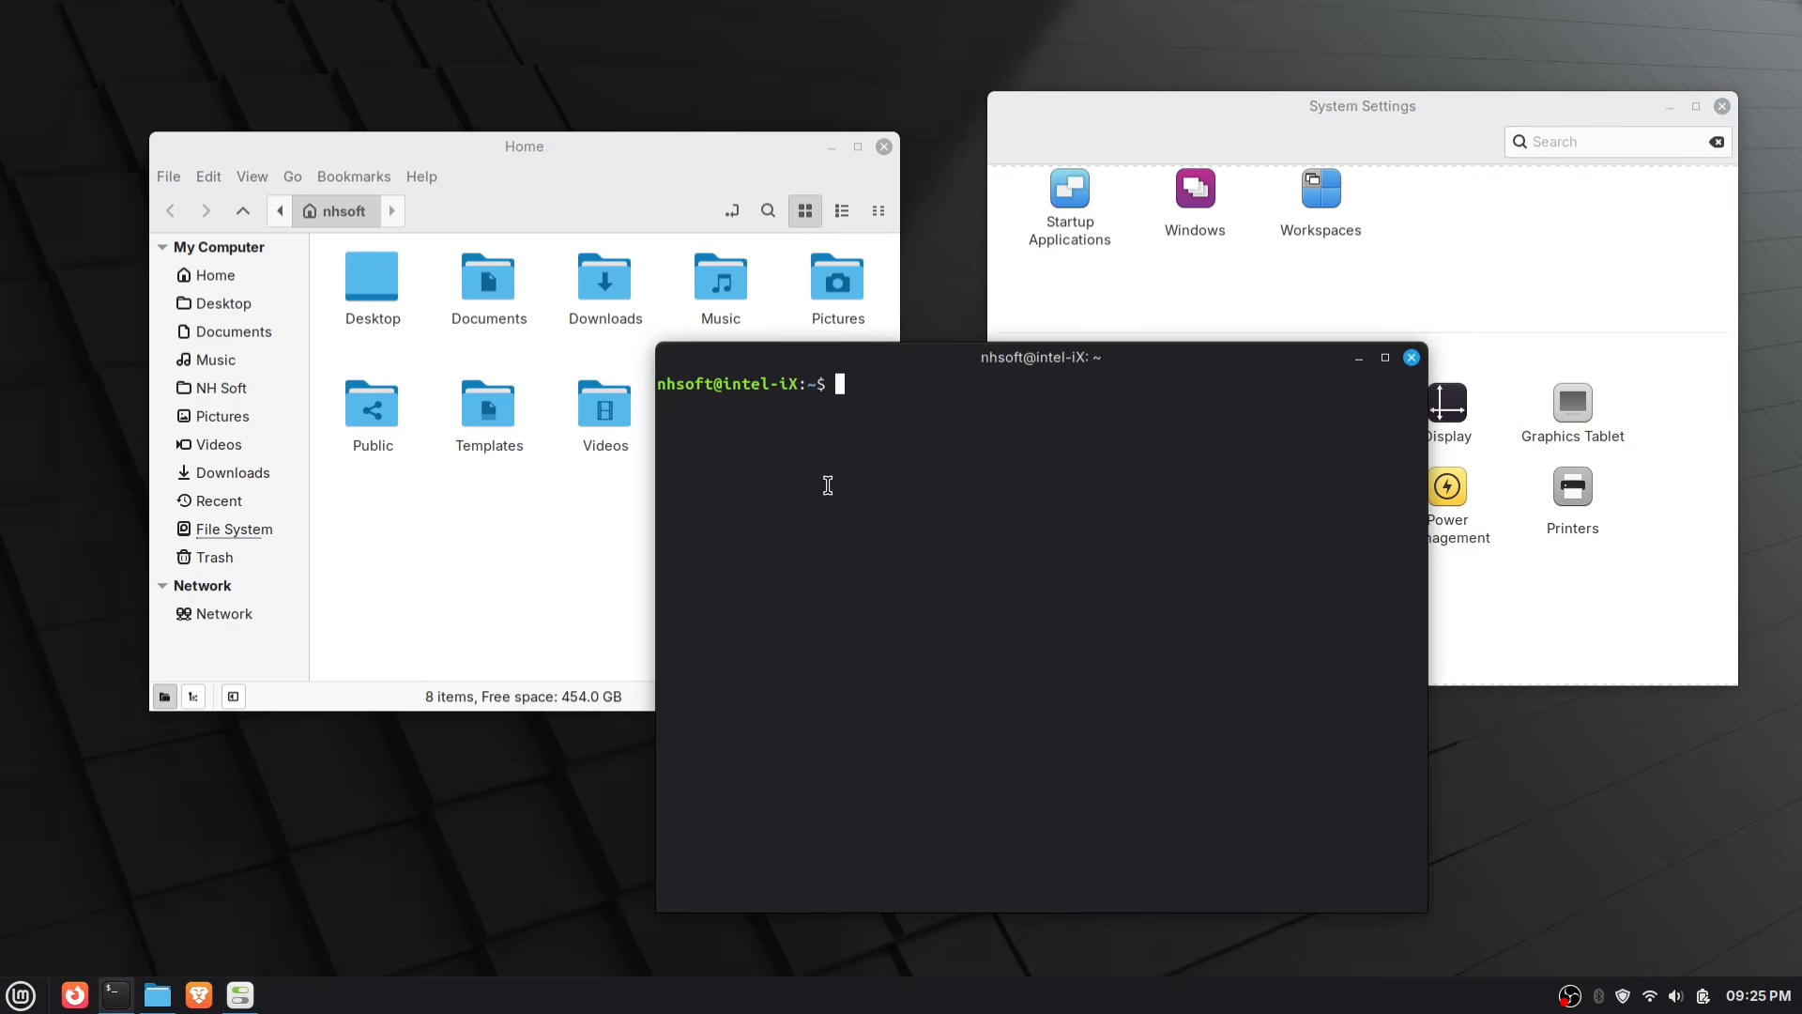
click(1203, 259)
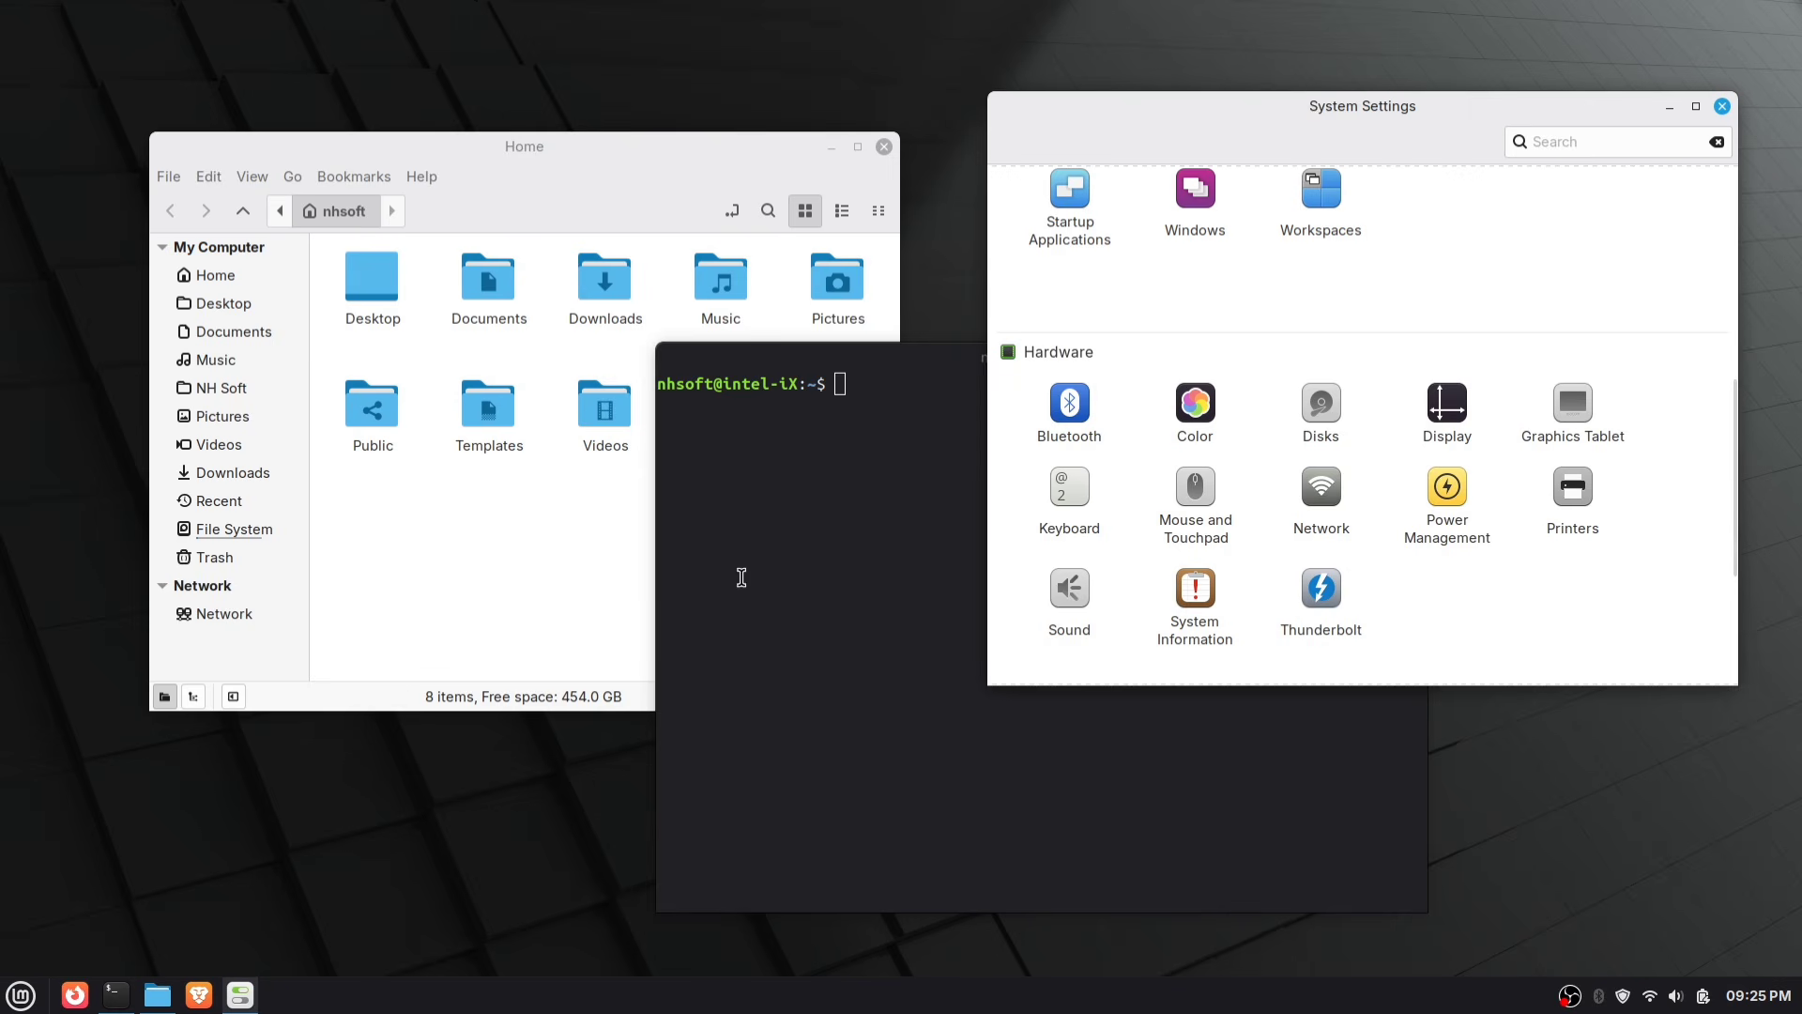
click(623, 601)
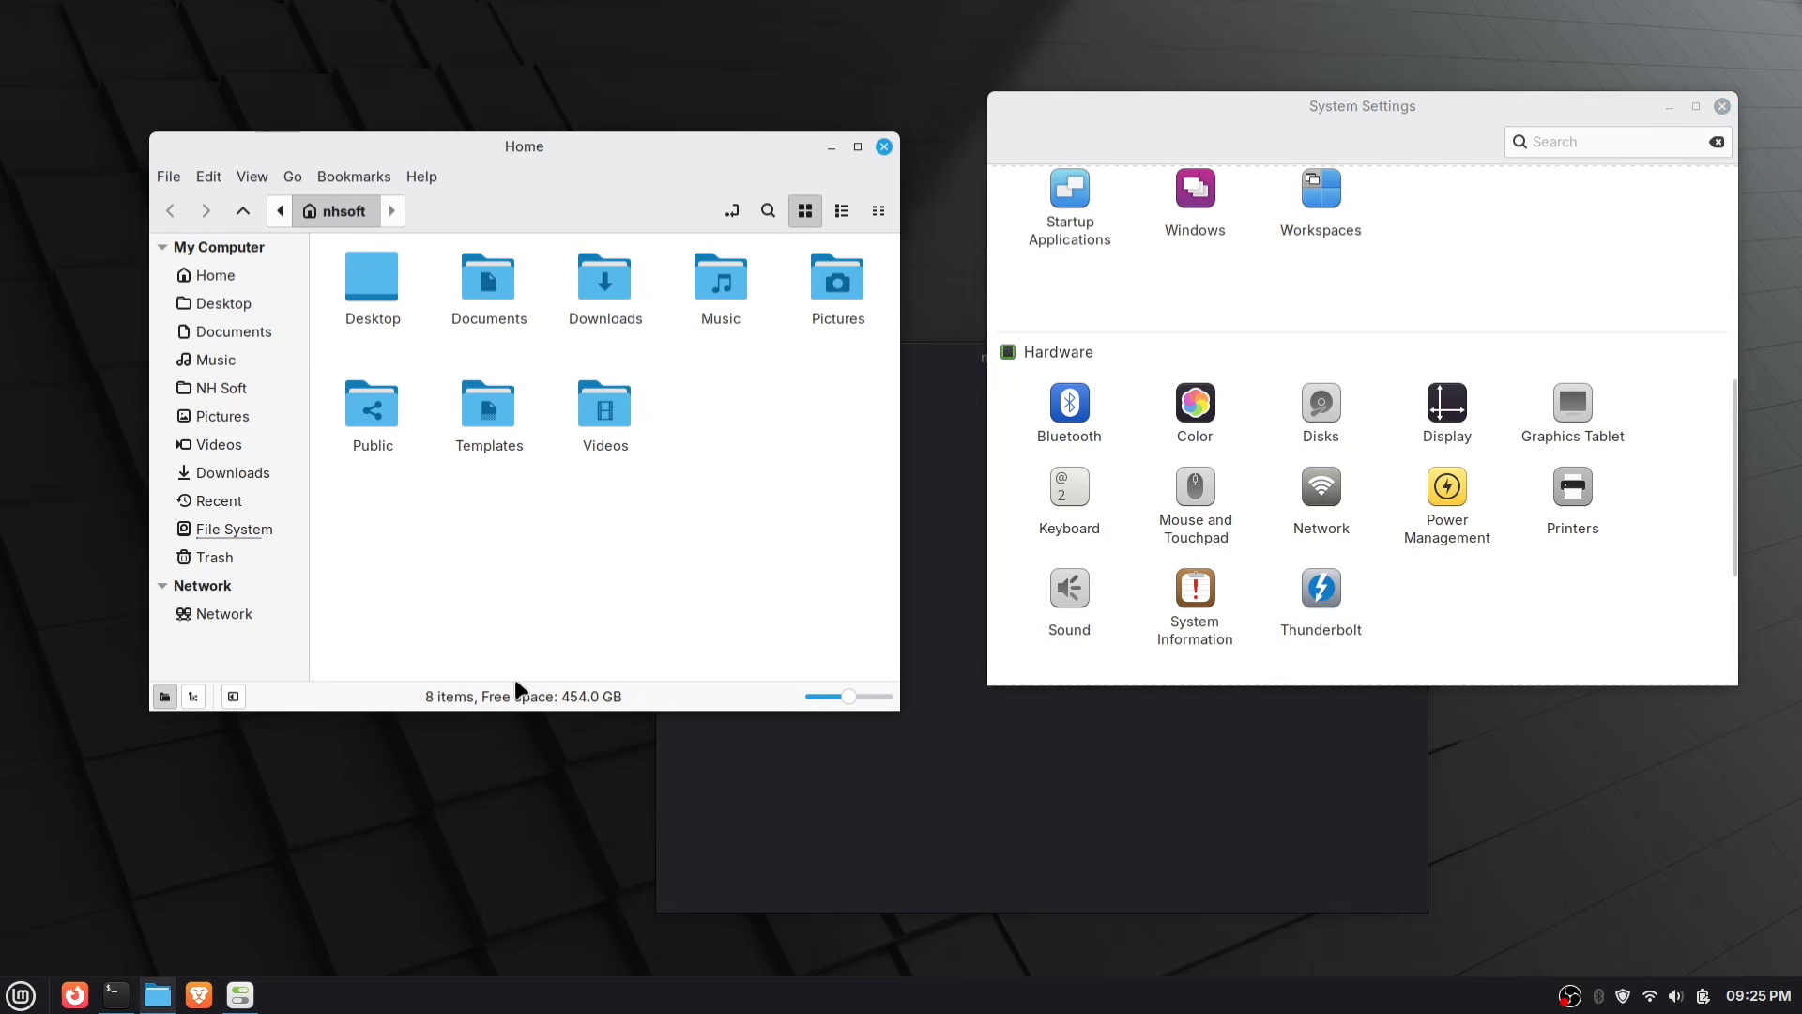
key(super+d)
click(20, 995)
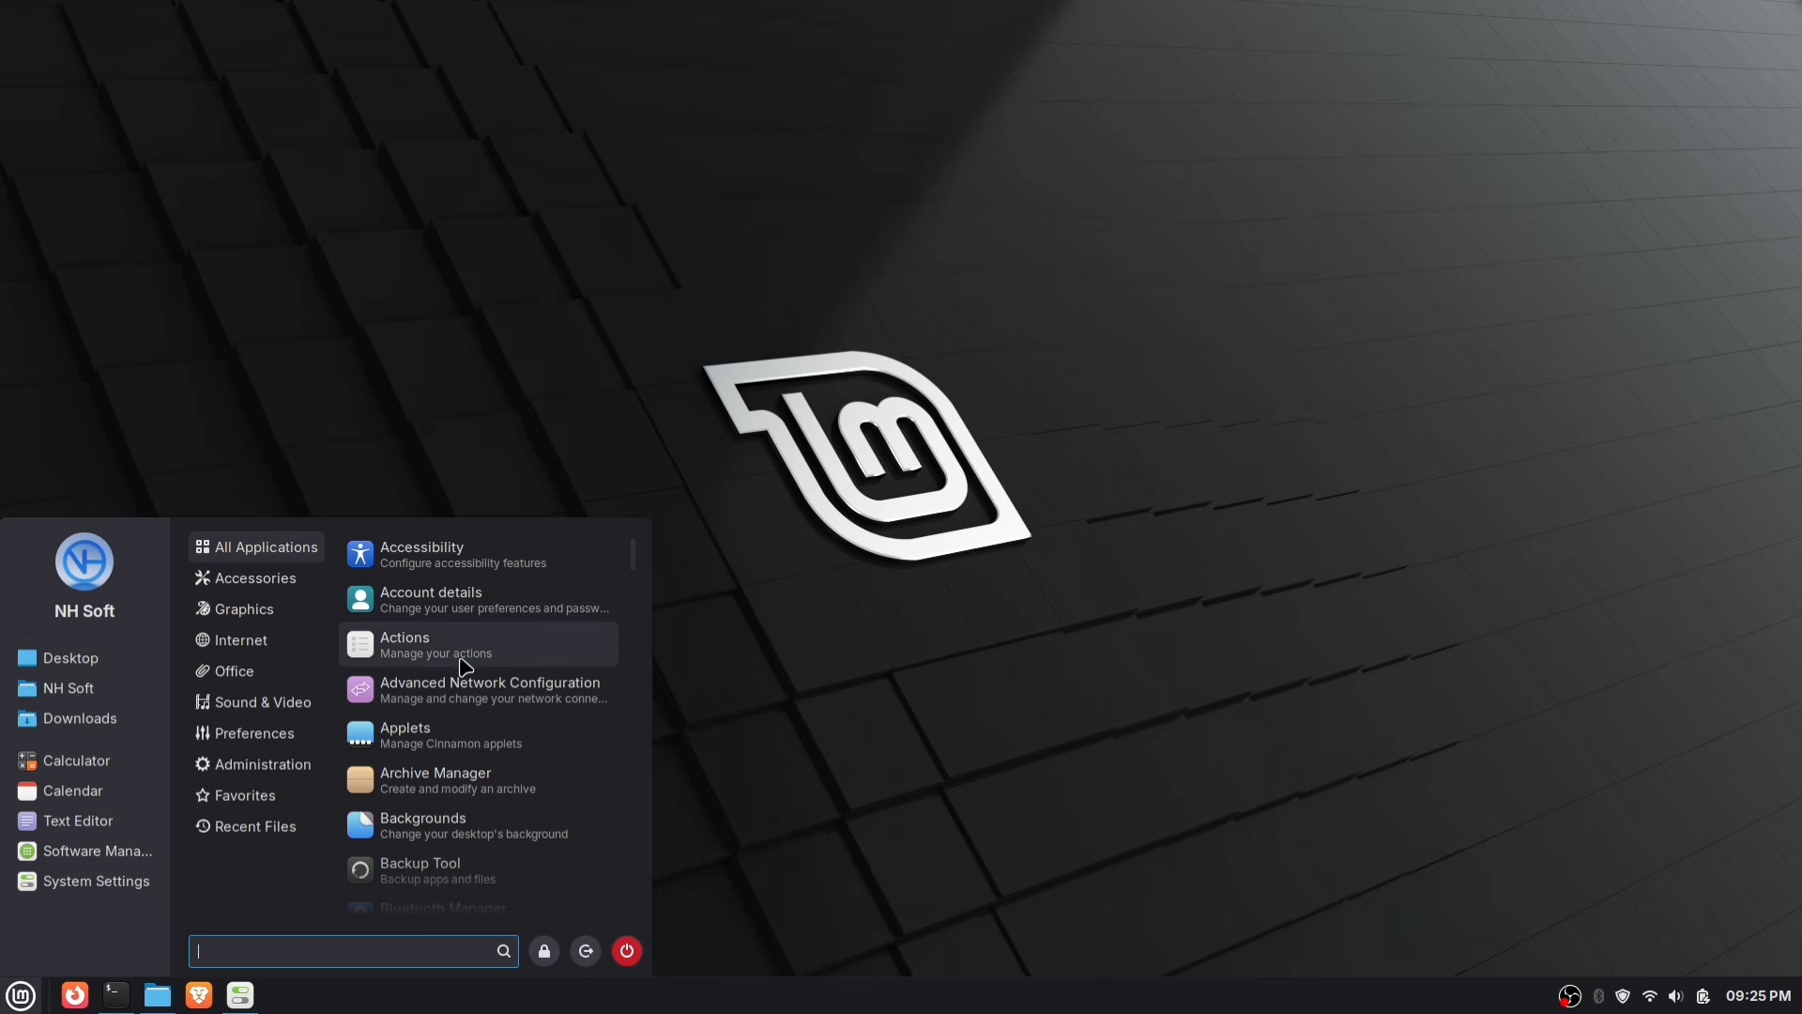
scroll(510, 754, down, 1)
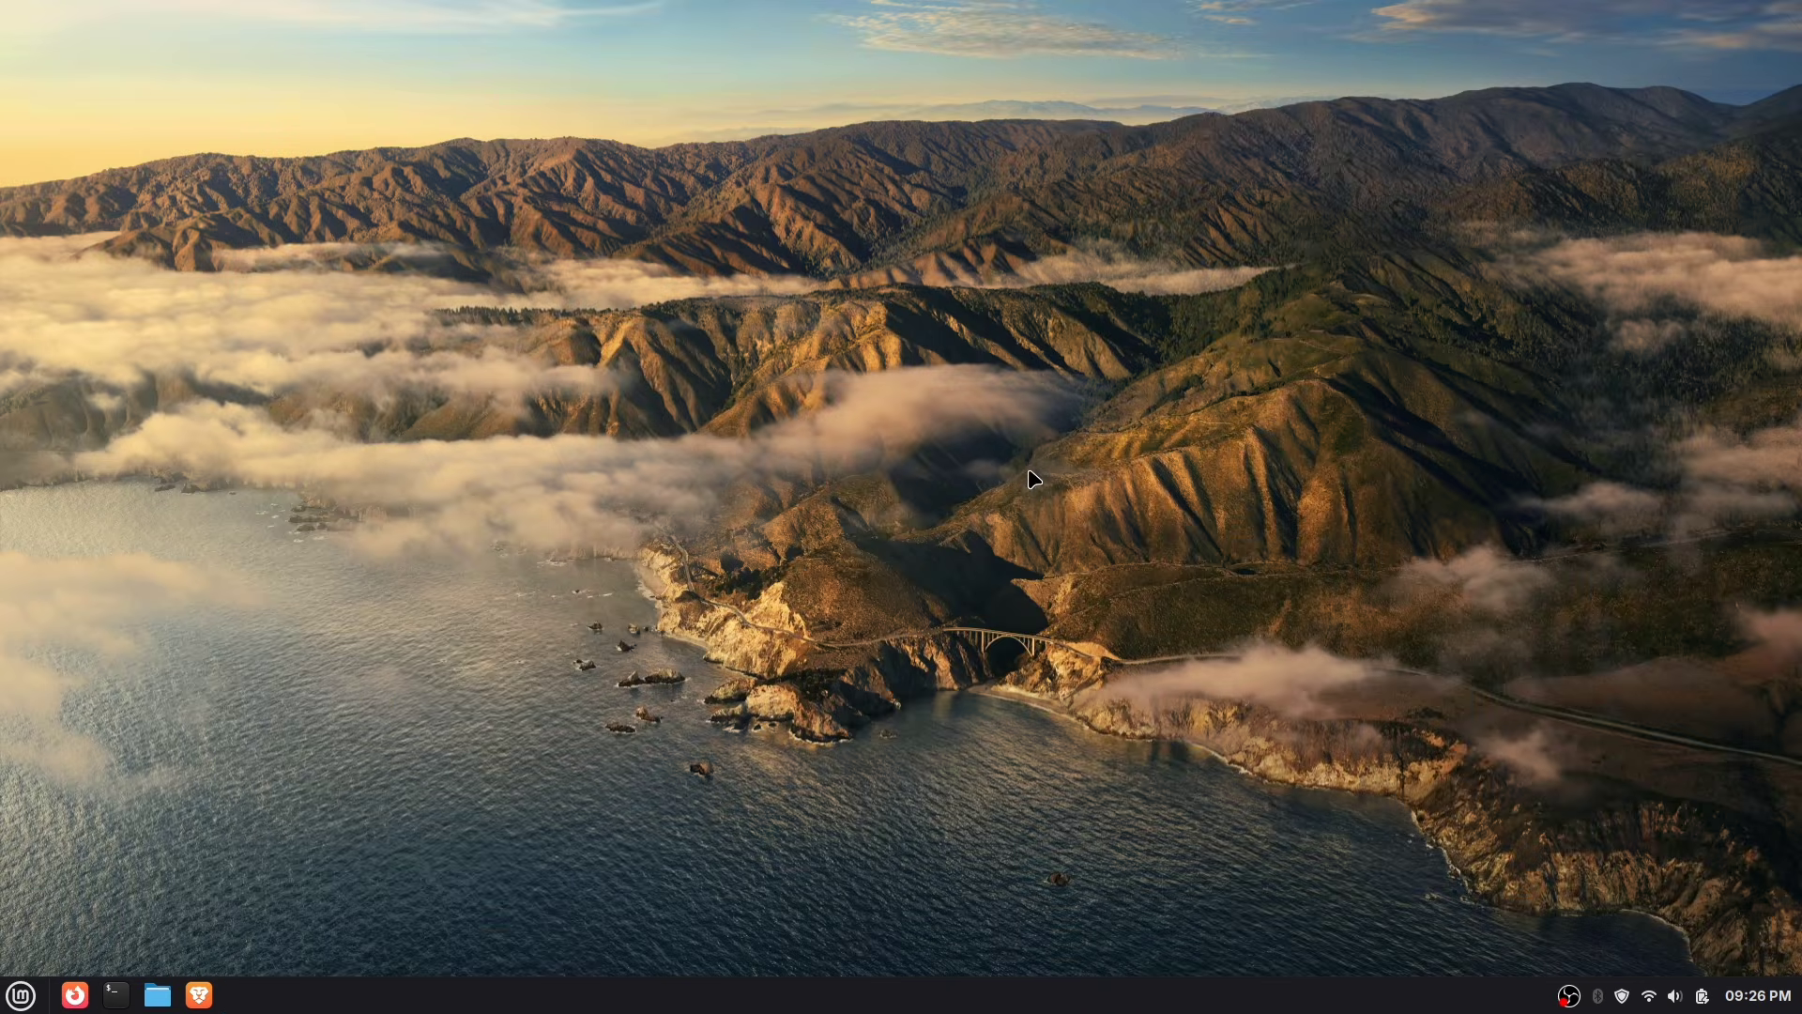
Open the Themes settings and switch them to the advanced settings.
key(super)
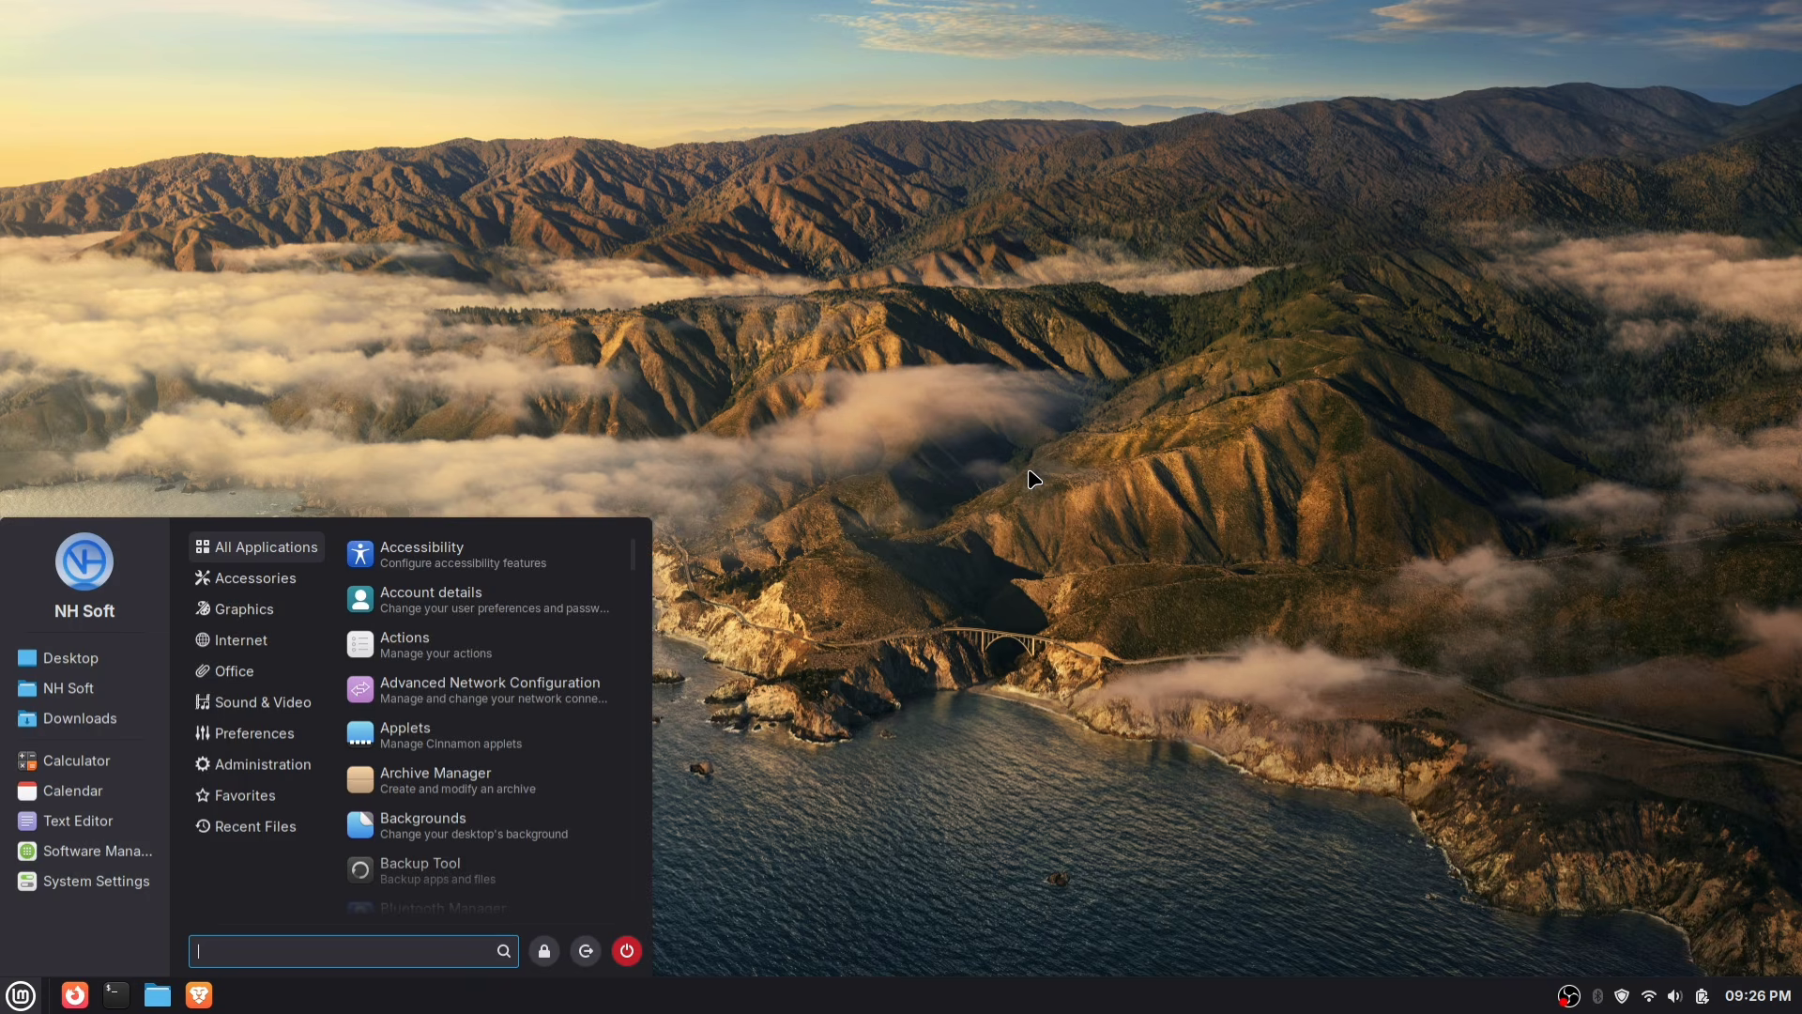
text(the)
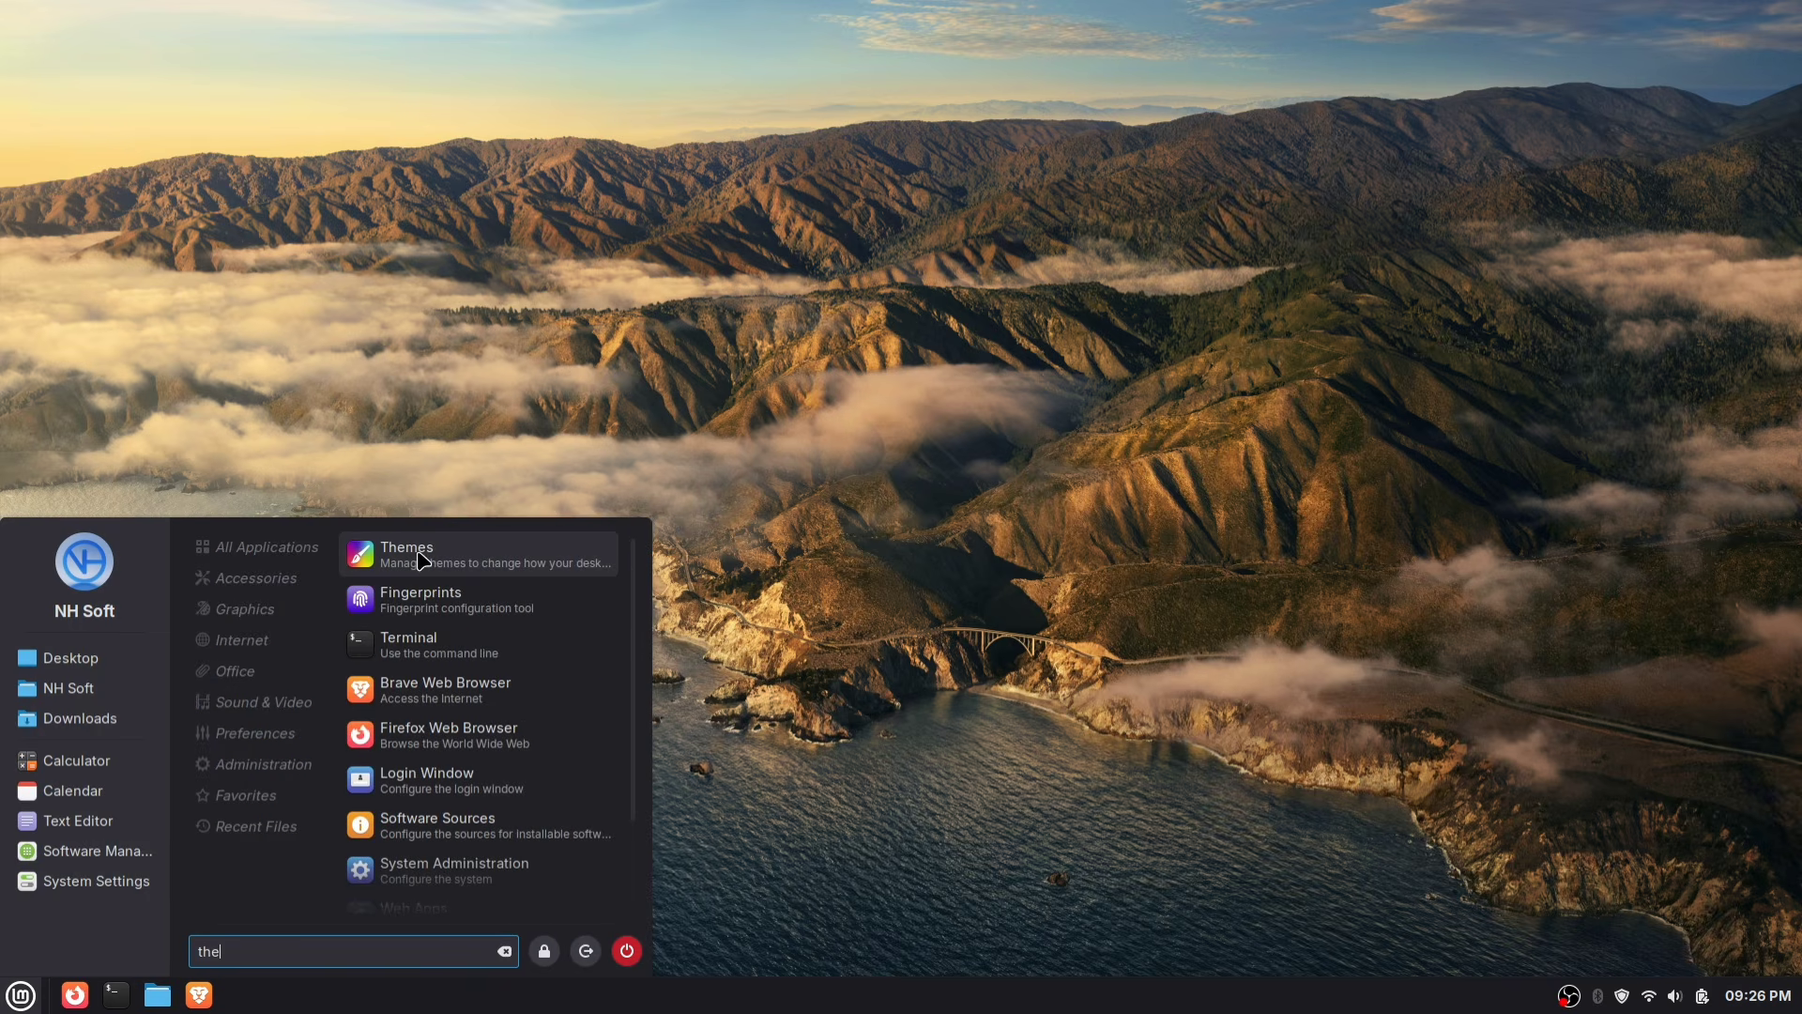
click(523, 560)
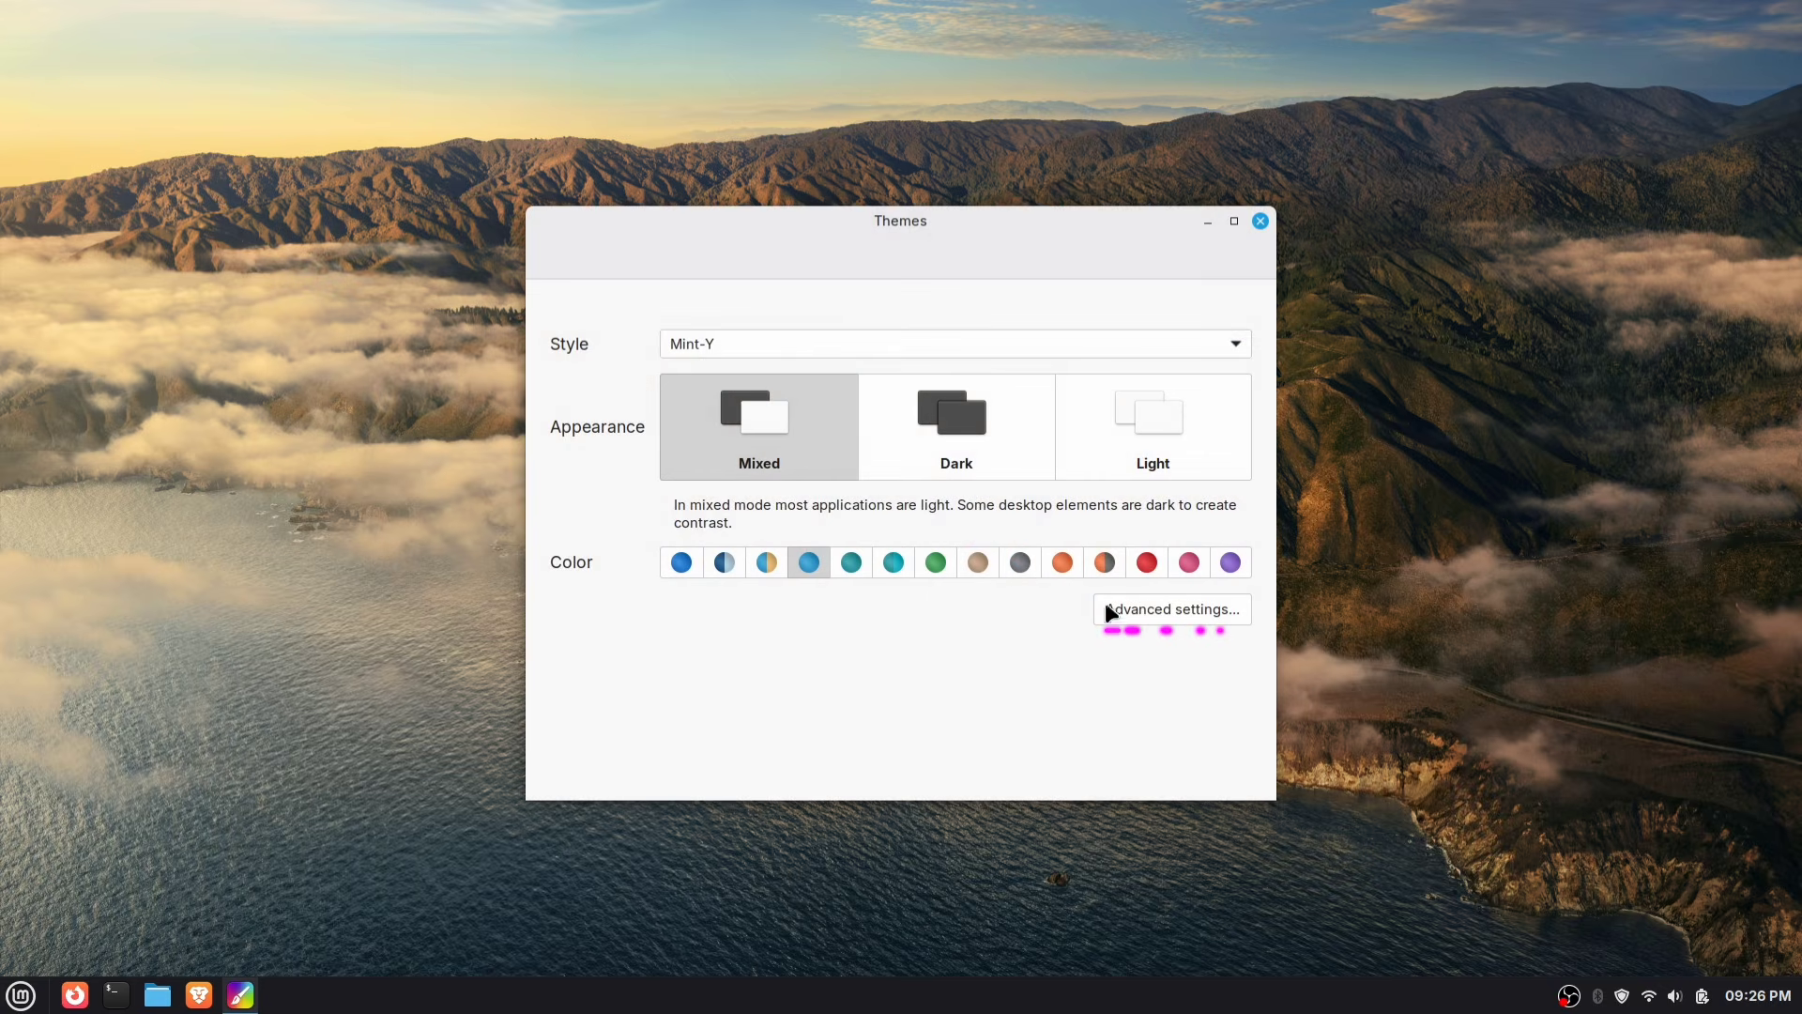
click(1182, 614)
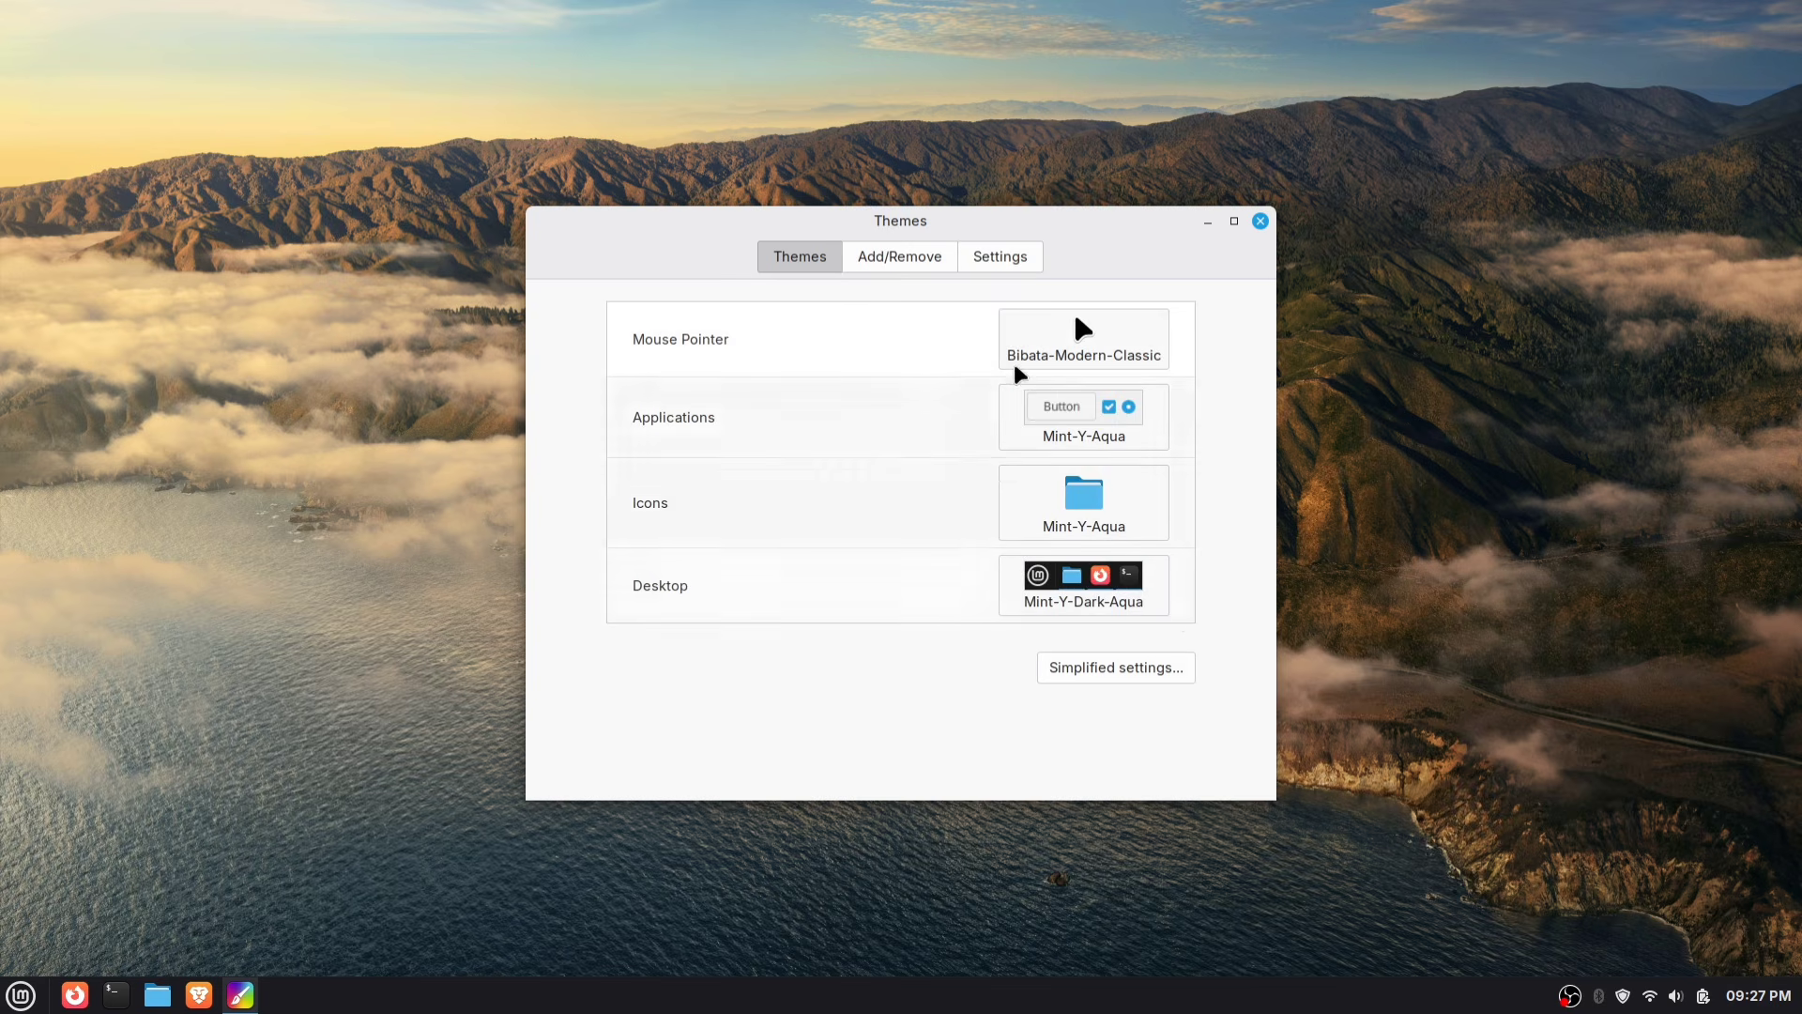
Try the GoogleDot-White mouse pointer and set the pointer theme to Bibata-Modern-Ice.
click(1067, 359)
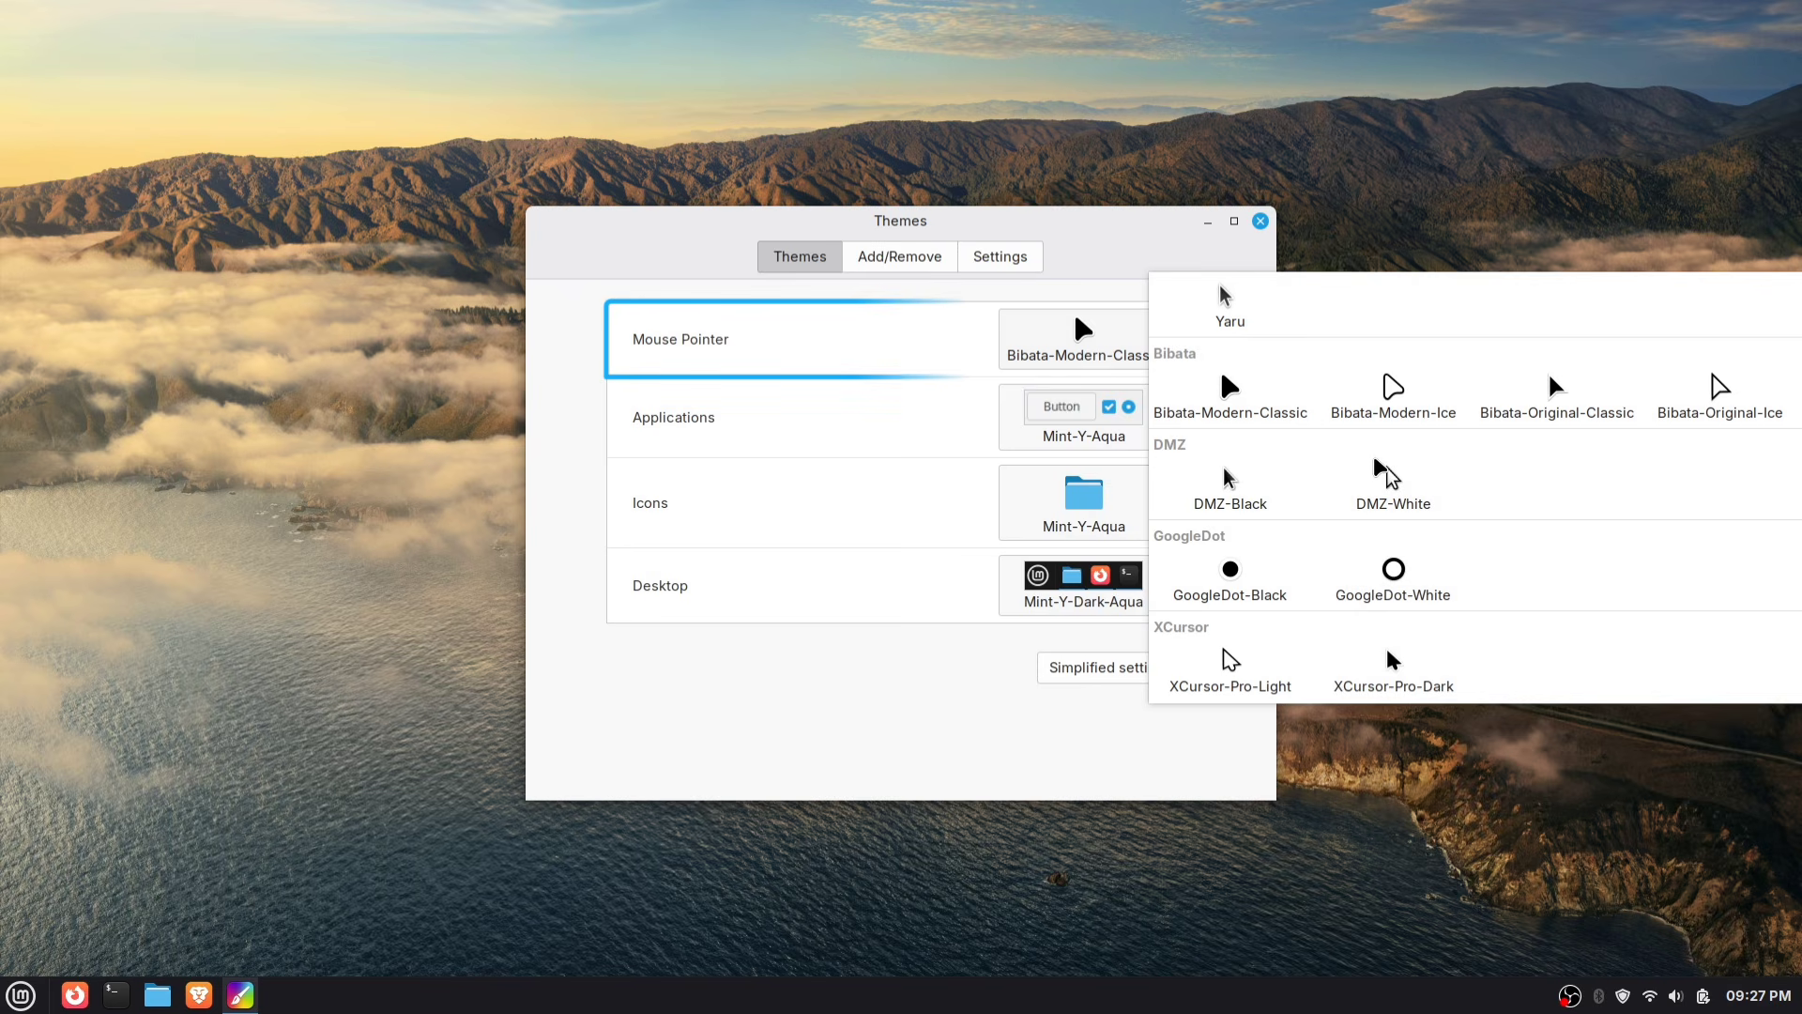
click(1396, 569)
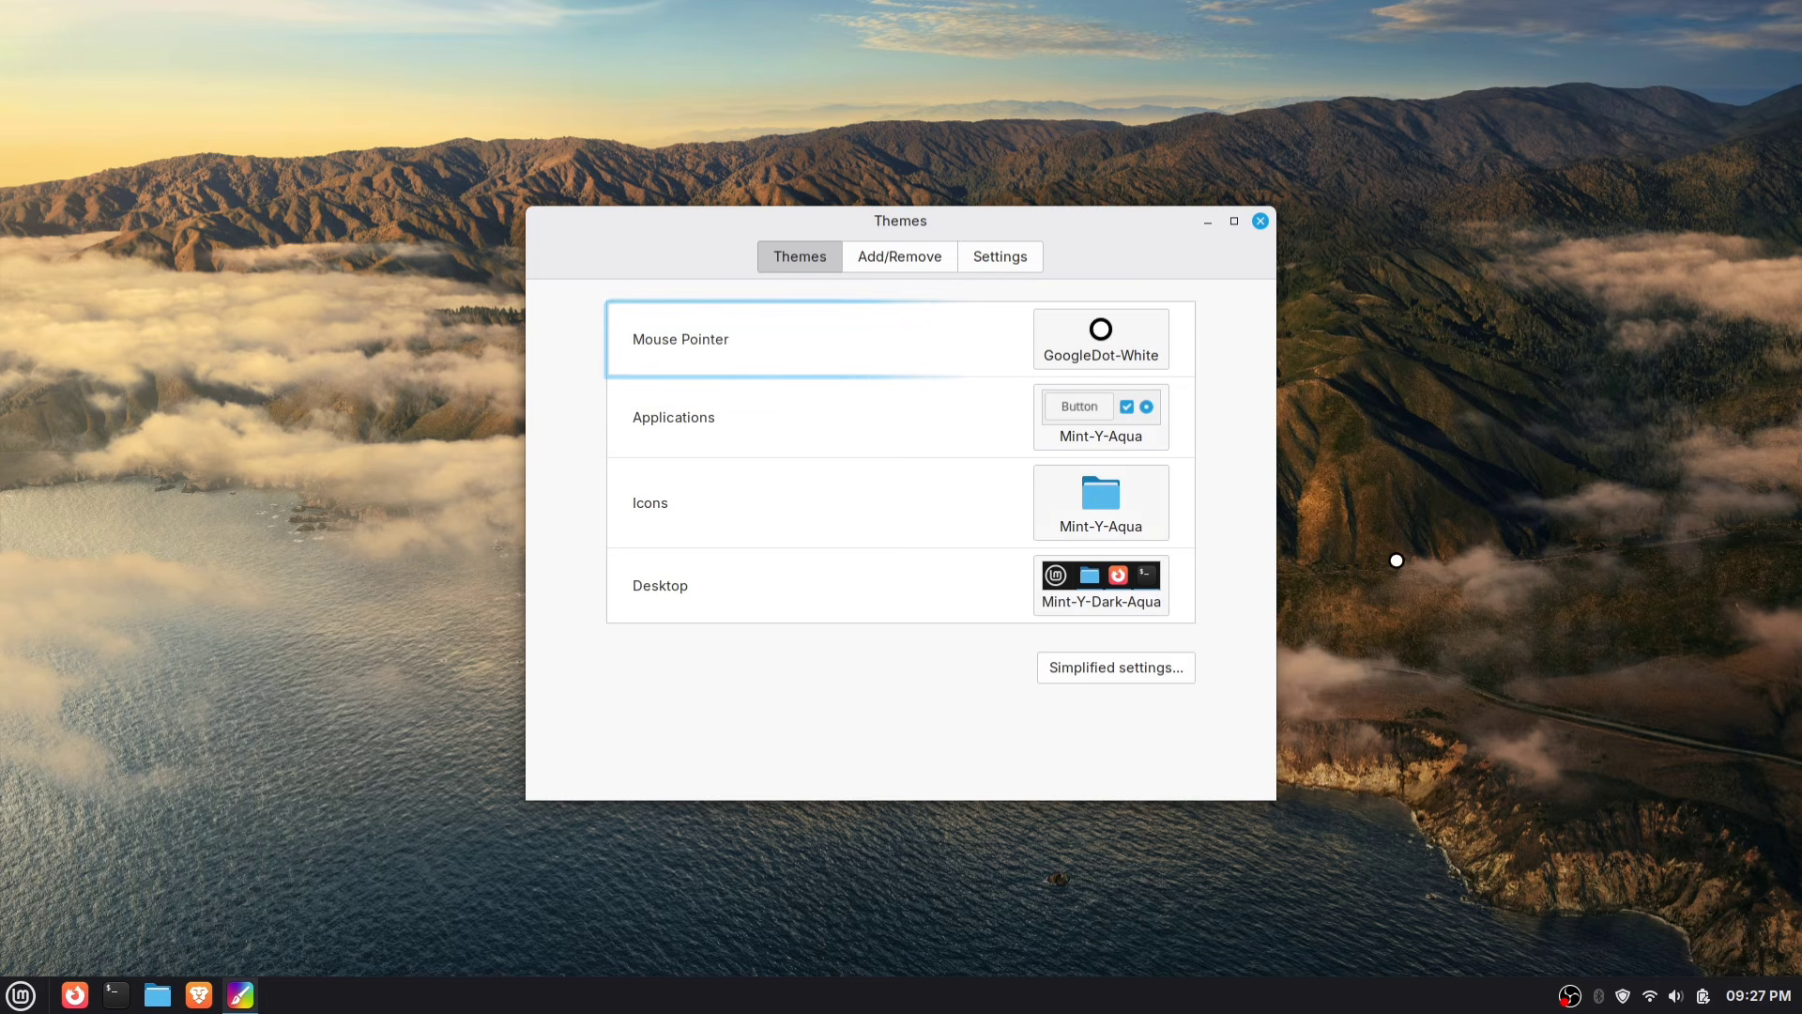
click(1099, 327)
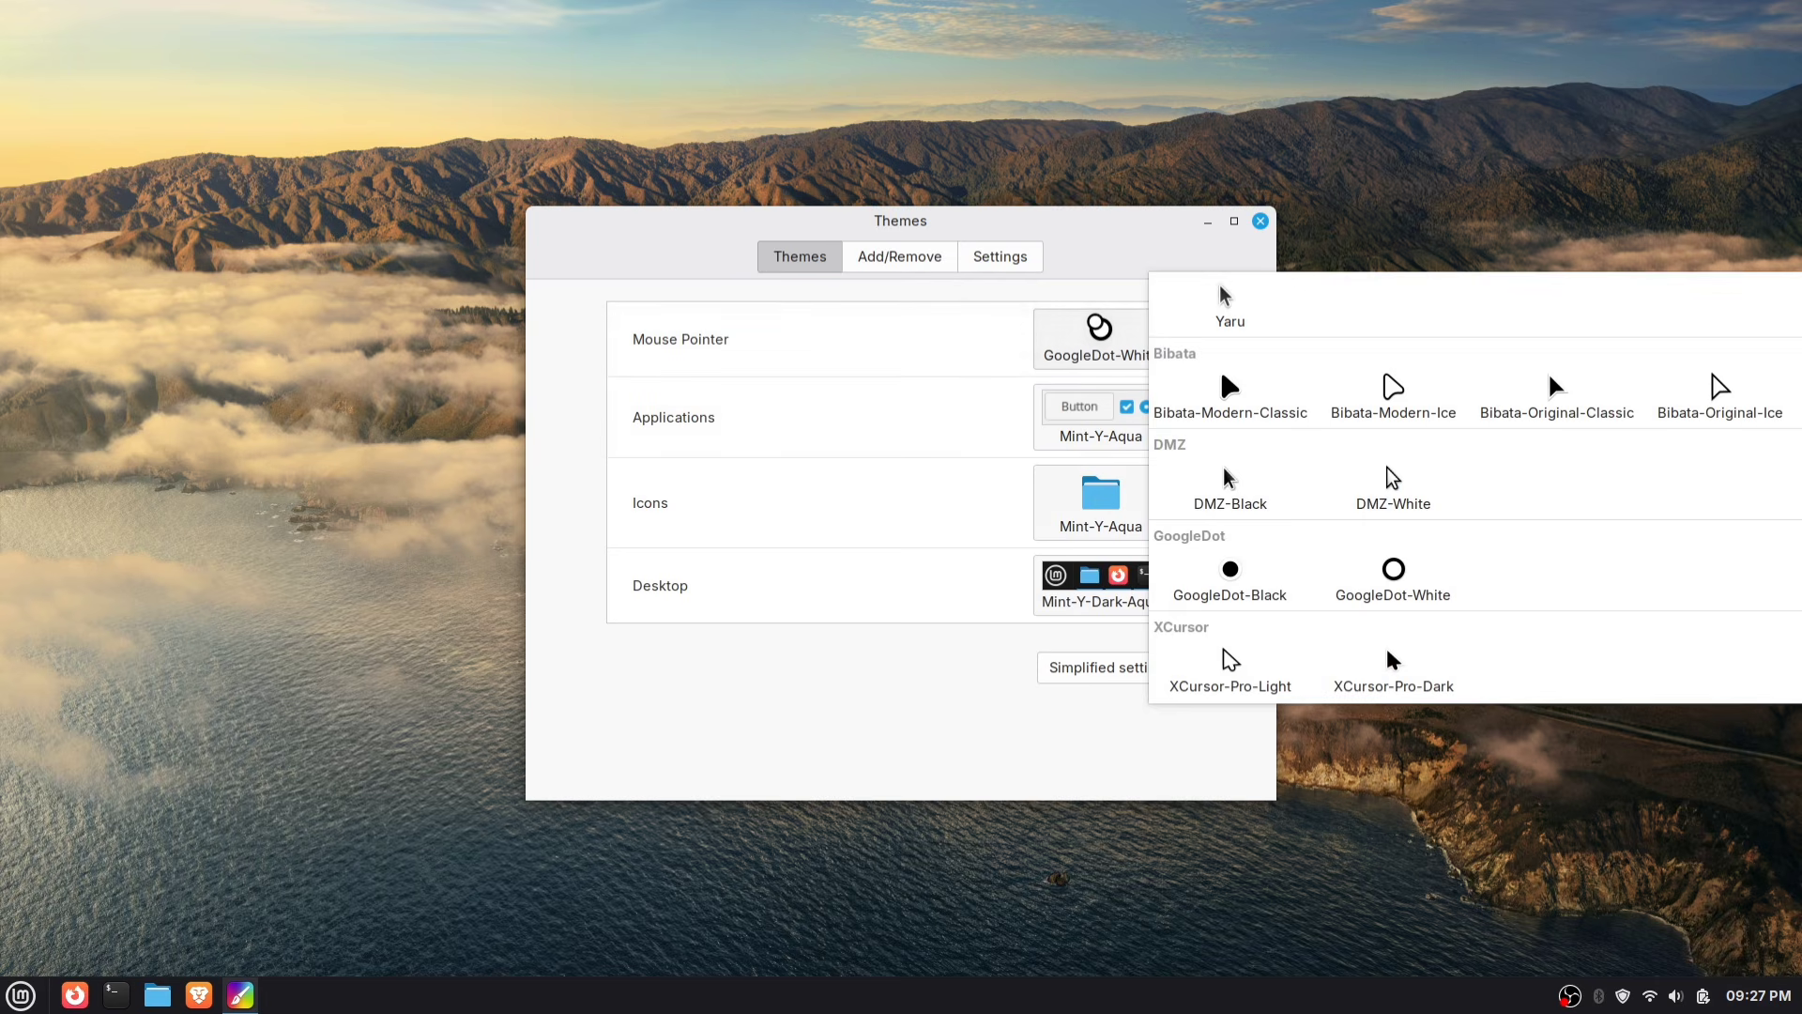
click(1385, 389)
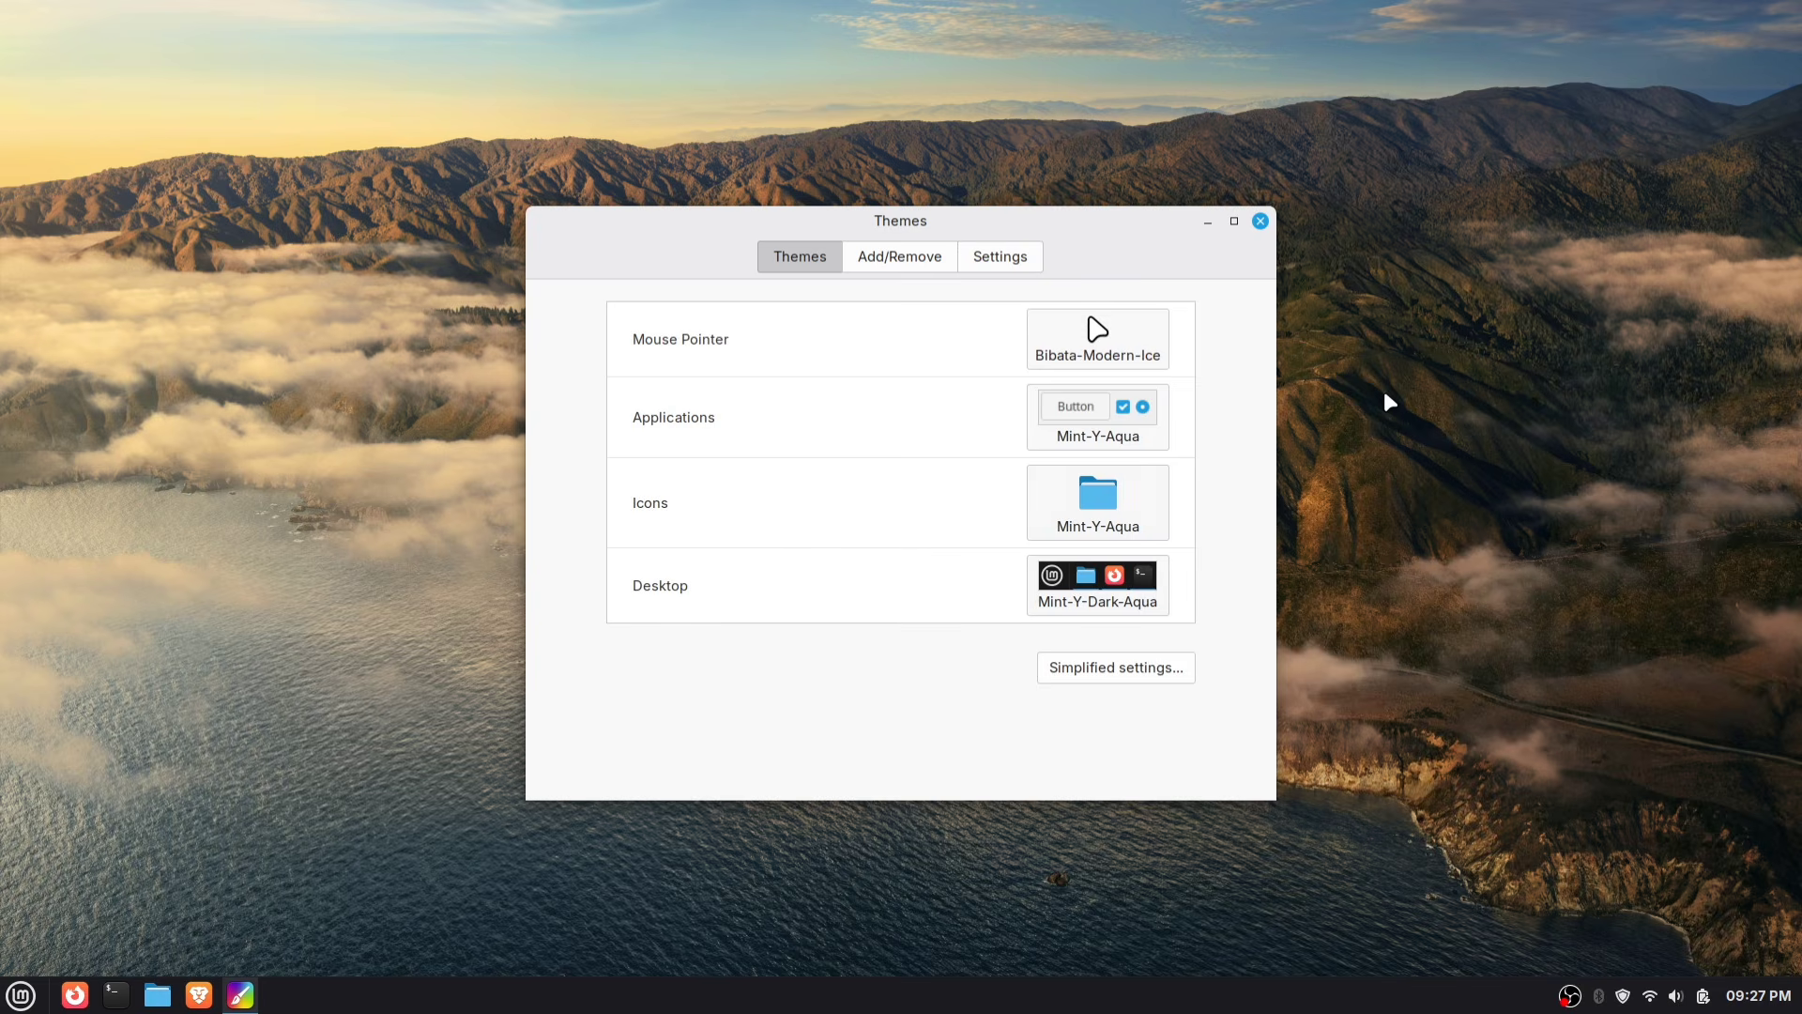
Move the Themes window aside, look through the available application themes and set Applications to Snow-alien-v40.
drag(684, 216, 176, 185)
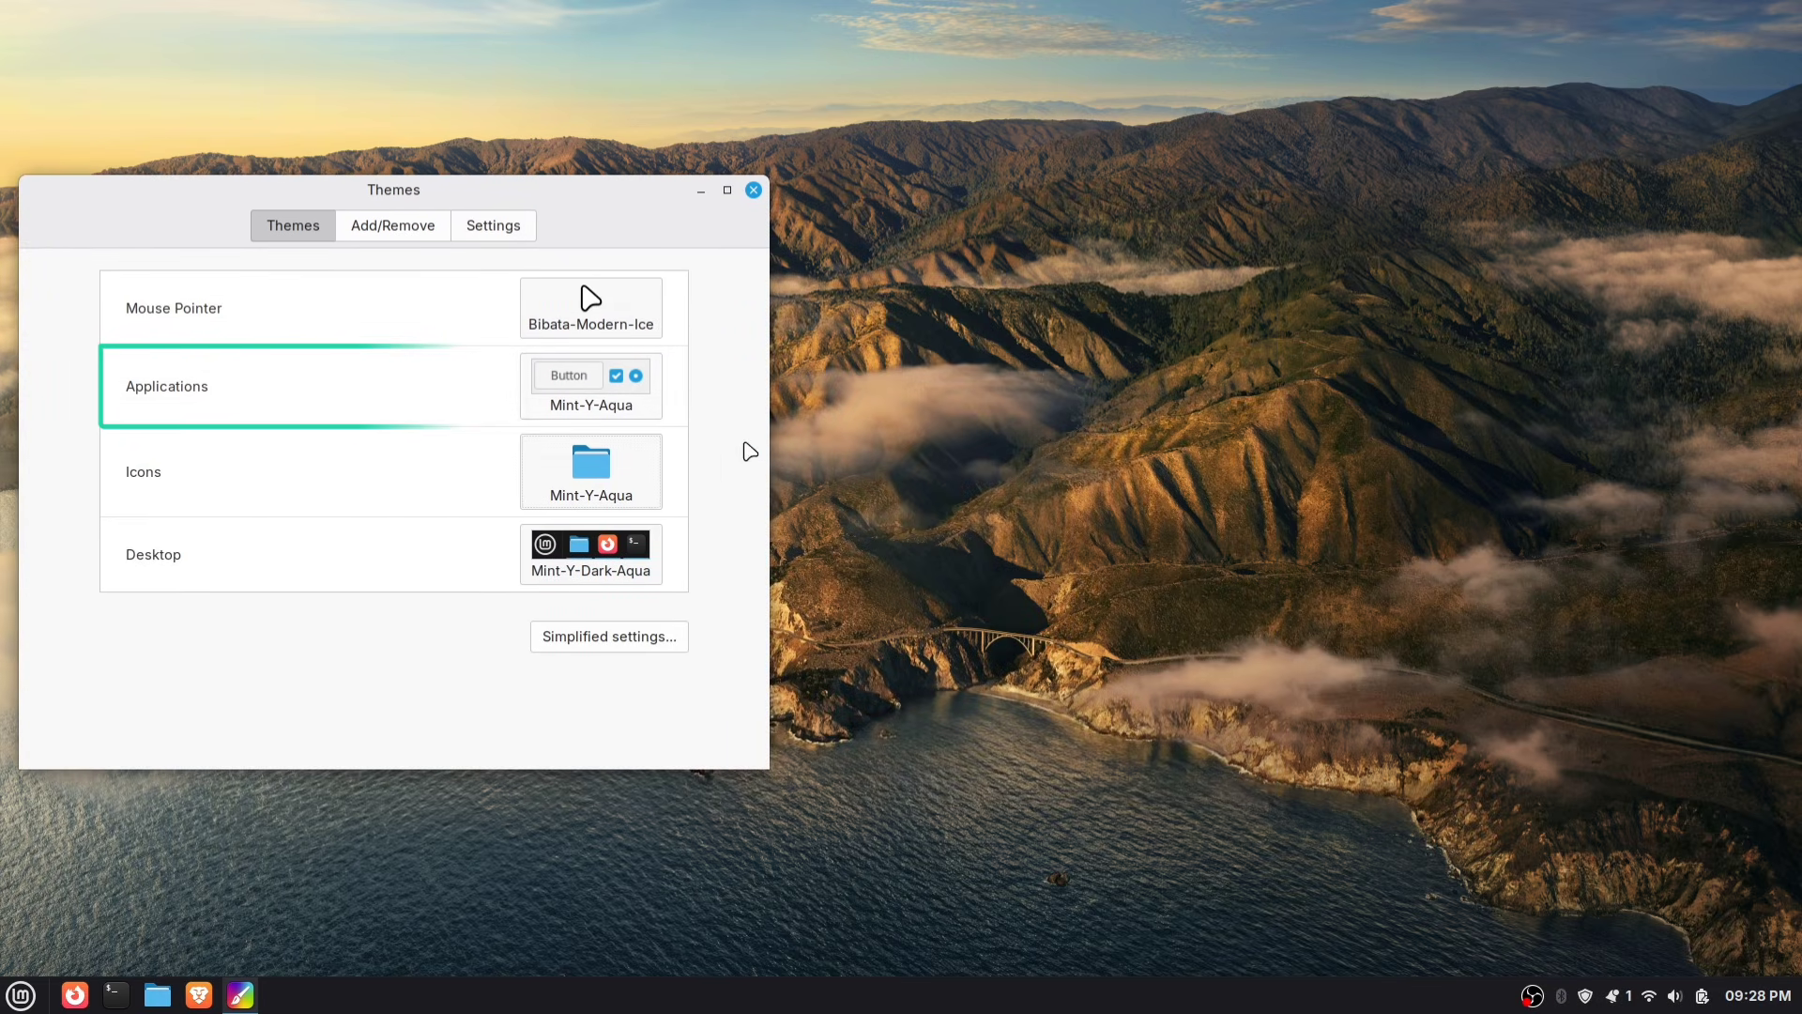
click(646, 388)
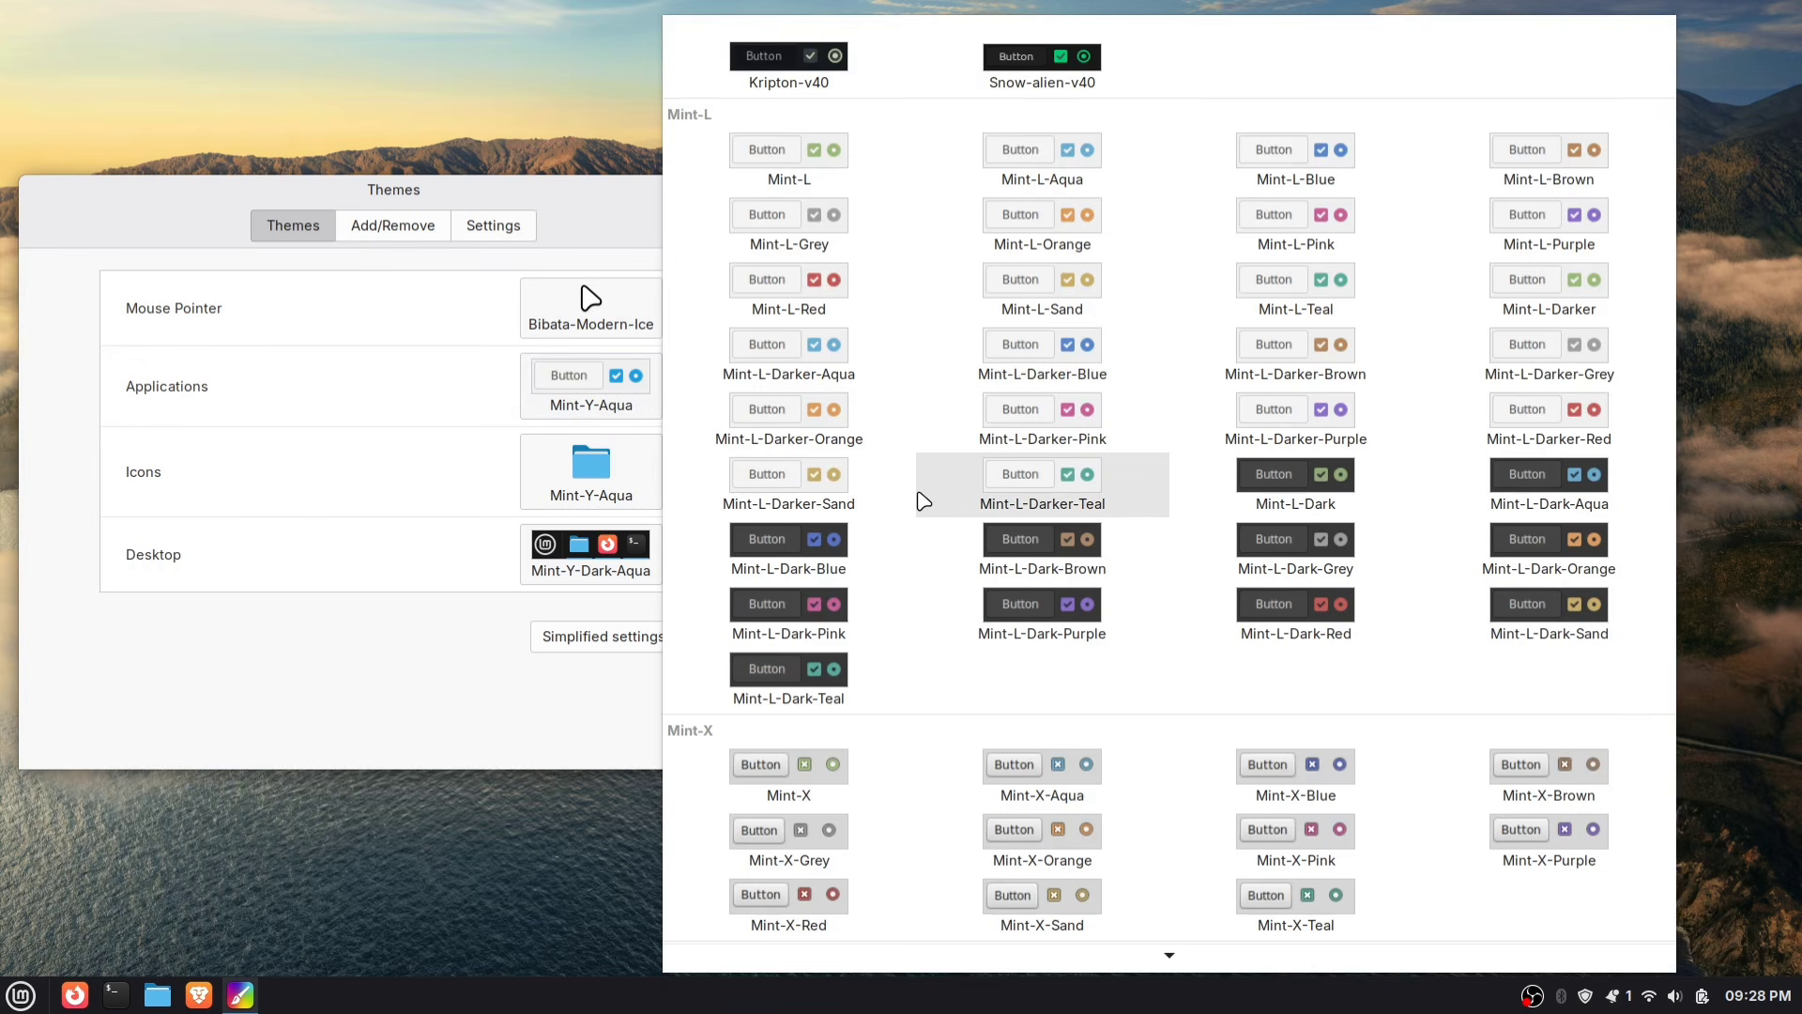
scroll(920, 505, down, 5)
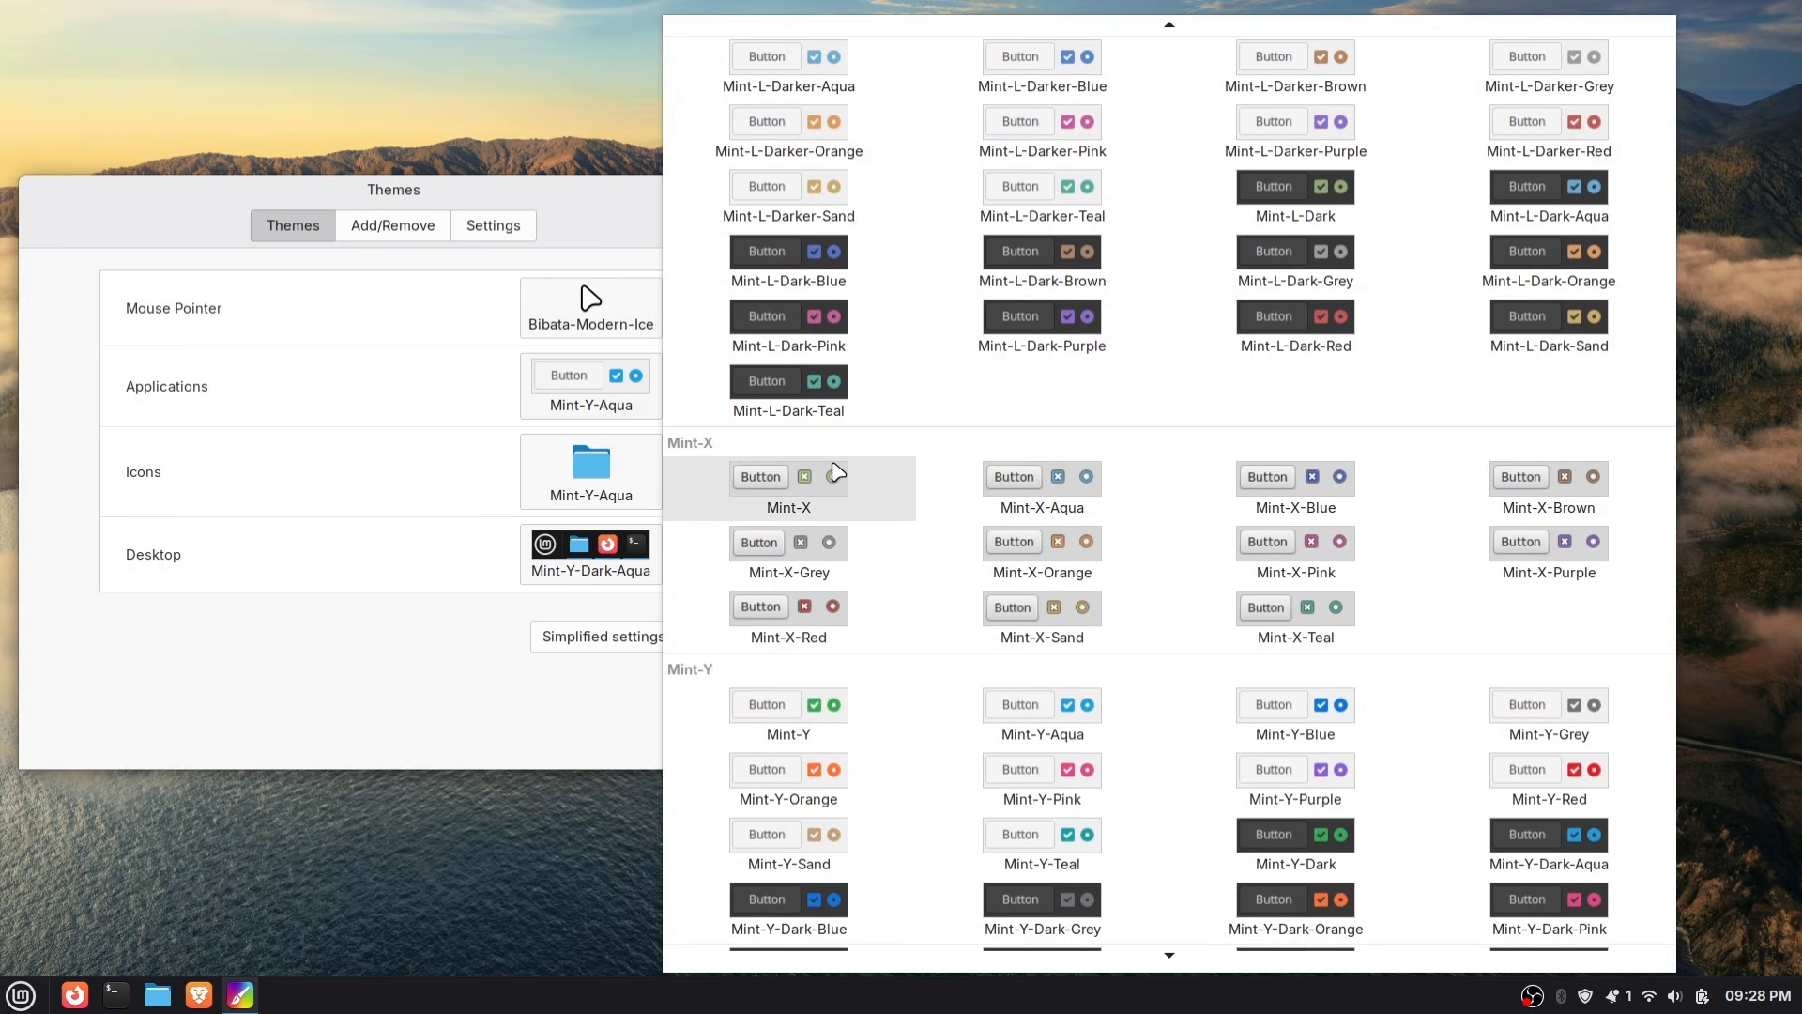
scroll(905, 515, up, 5)
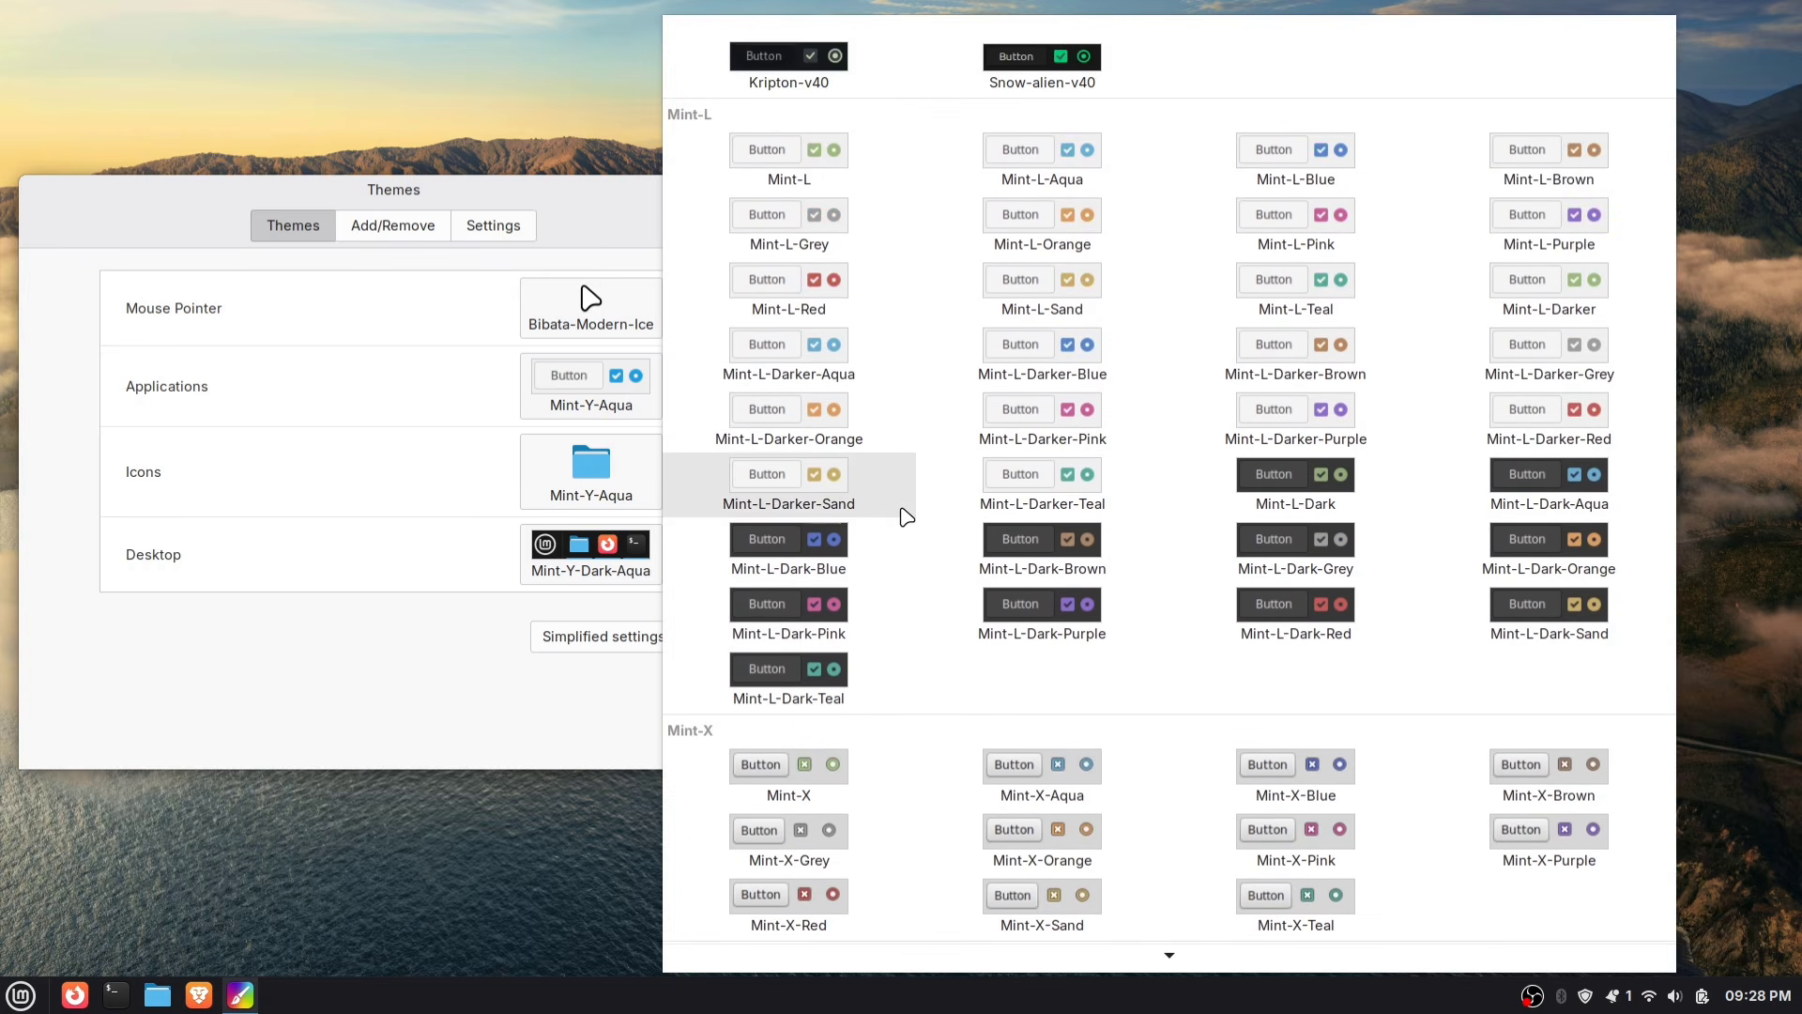
click(1111, 64)
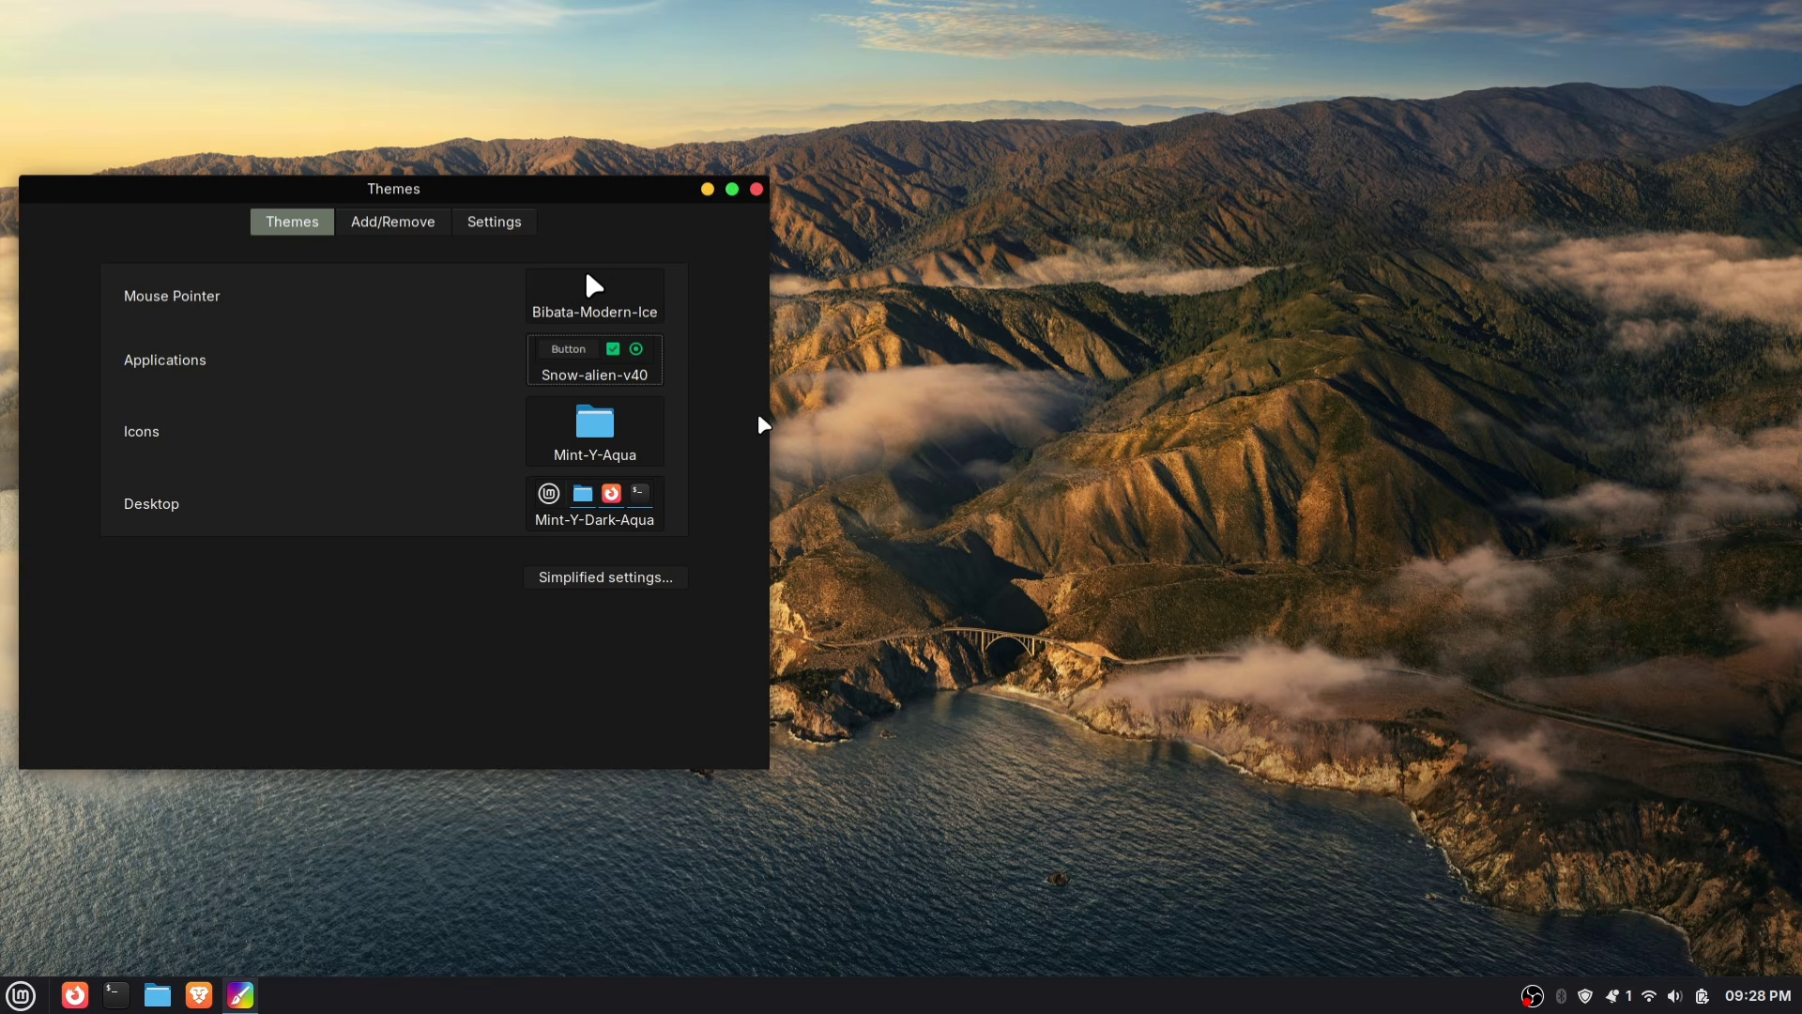
Try the Papirus icon theme and set Icons to ElevenTwilight.
click(607, 448)
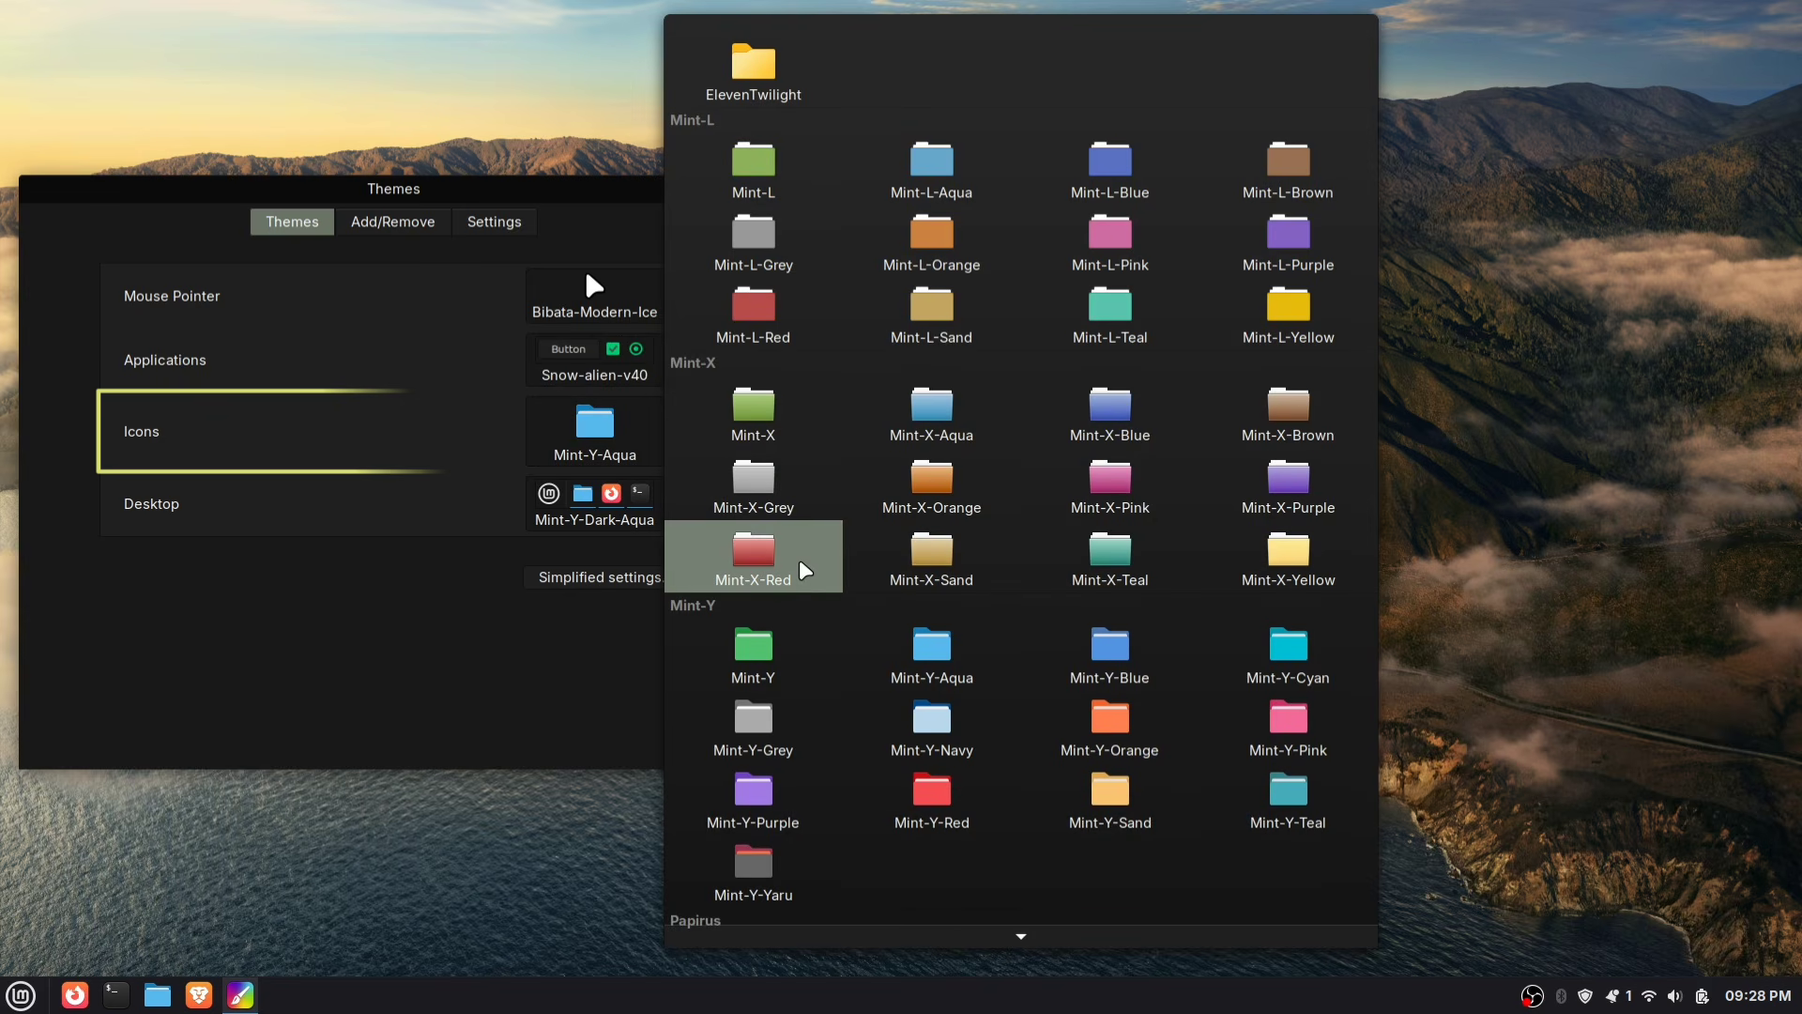
scroll(804, 570, down, 1)
scroll(804, 569, down, 8)
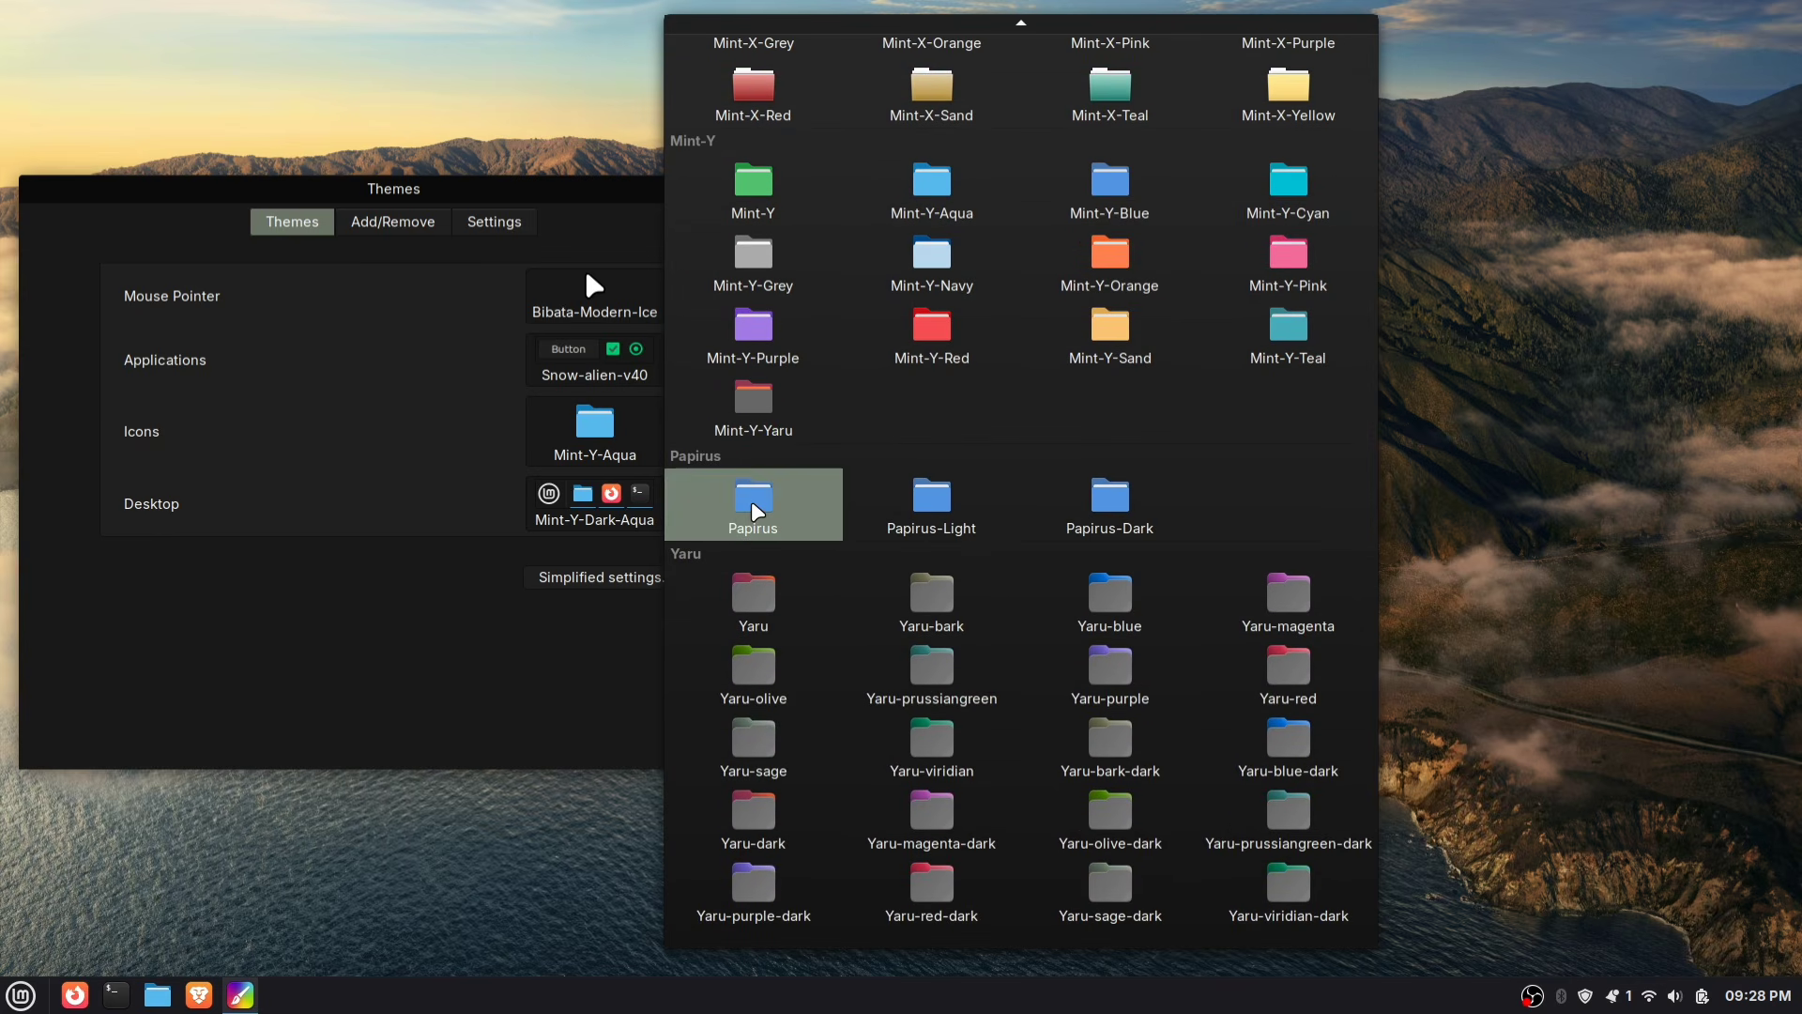
click(756, 509)
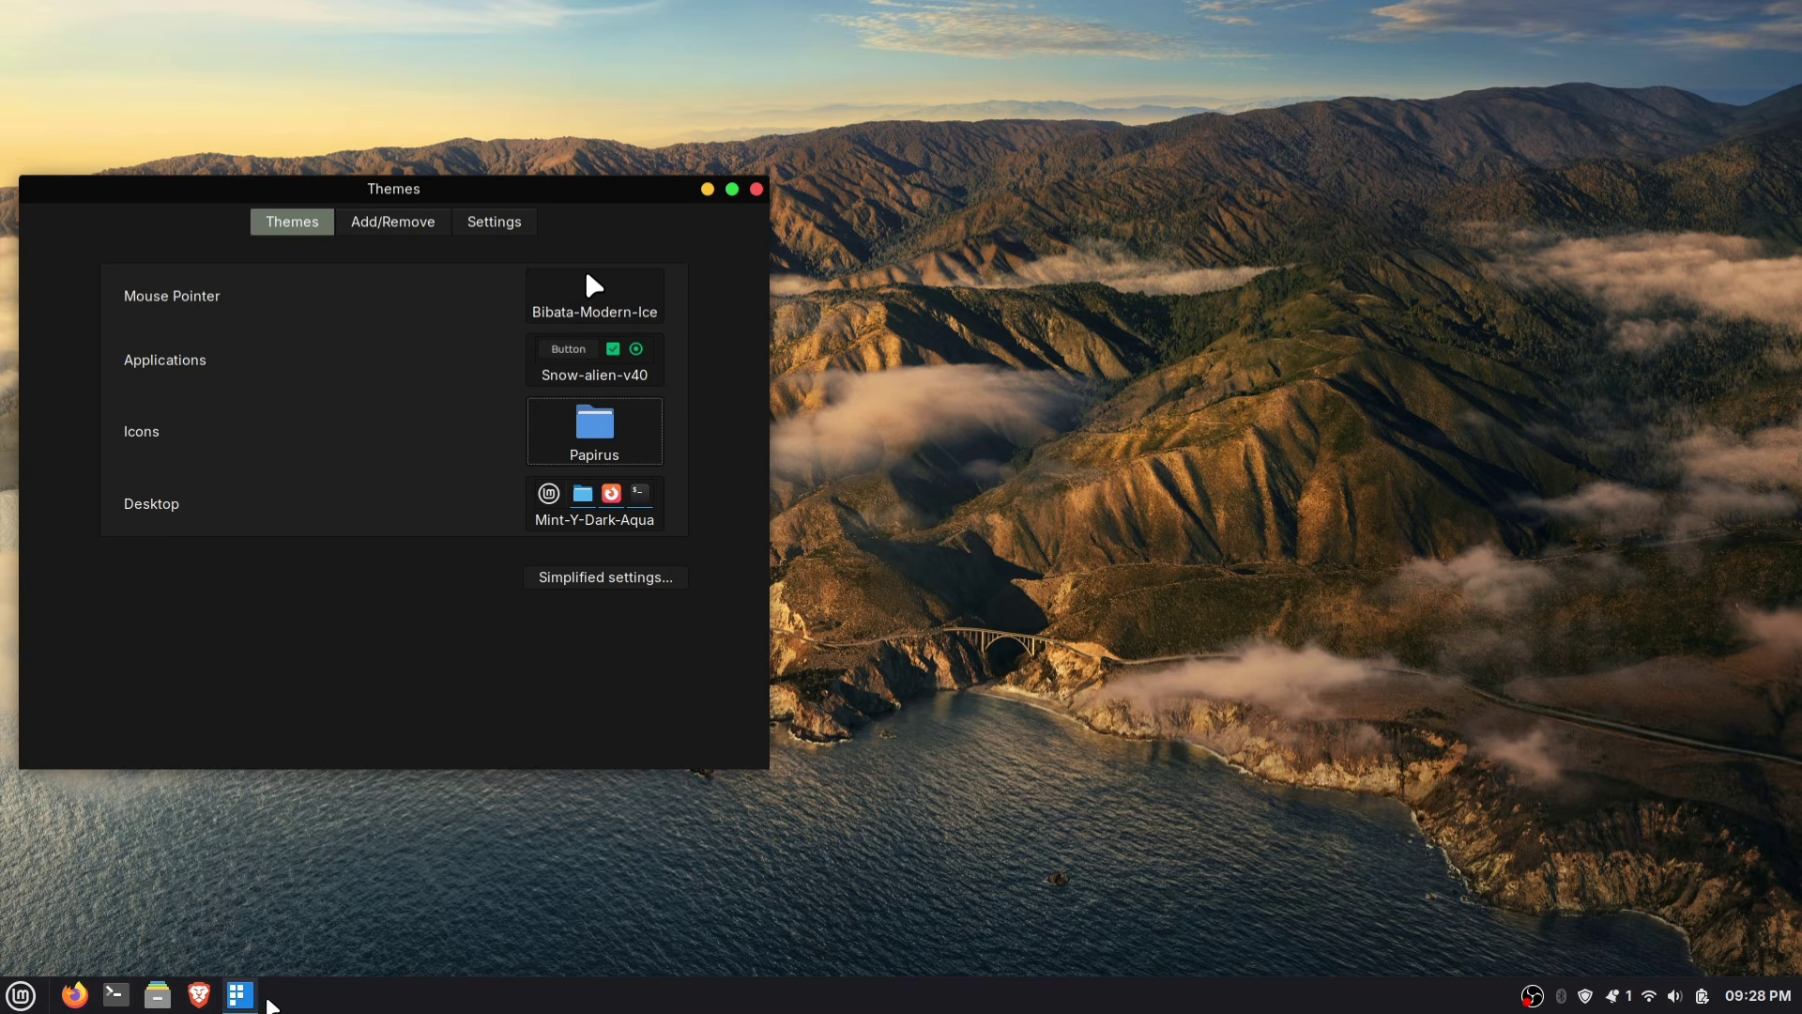
click(600, 427)
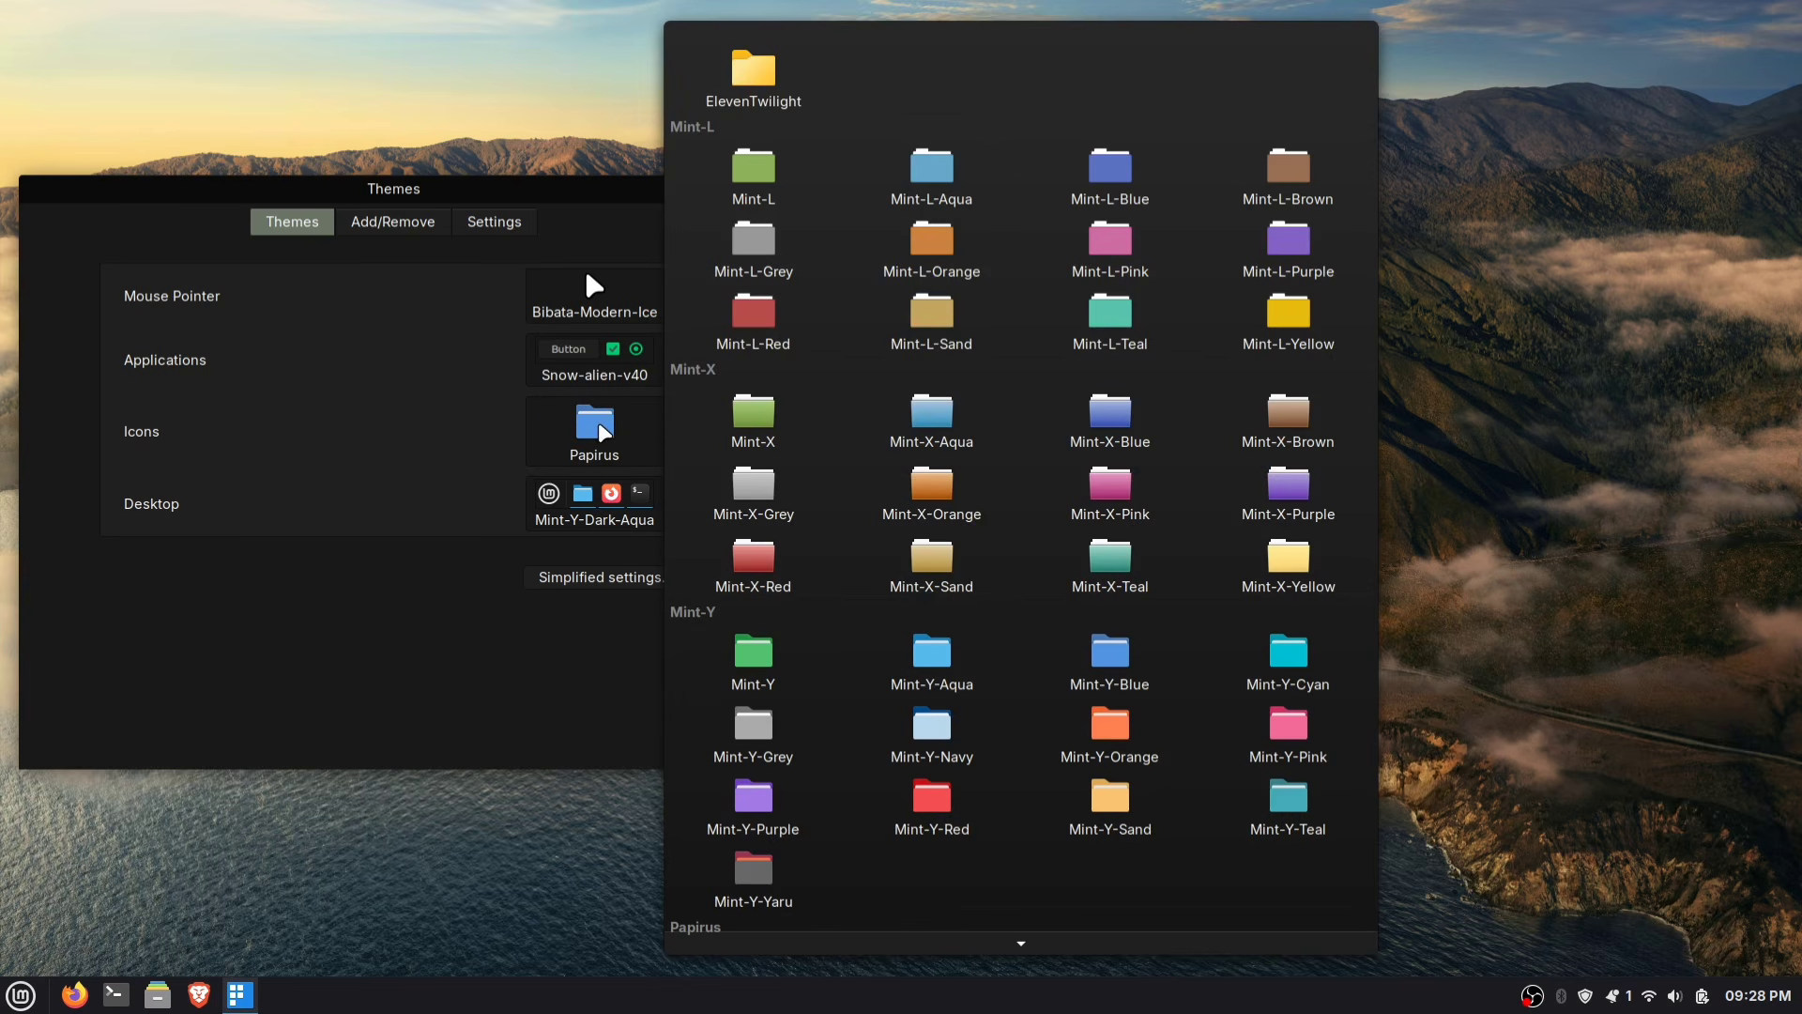
click(802, 82)
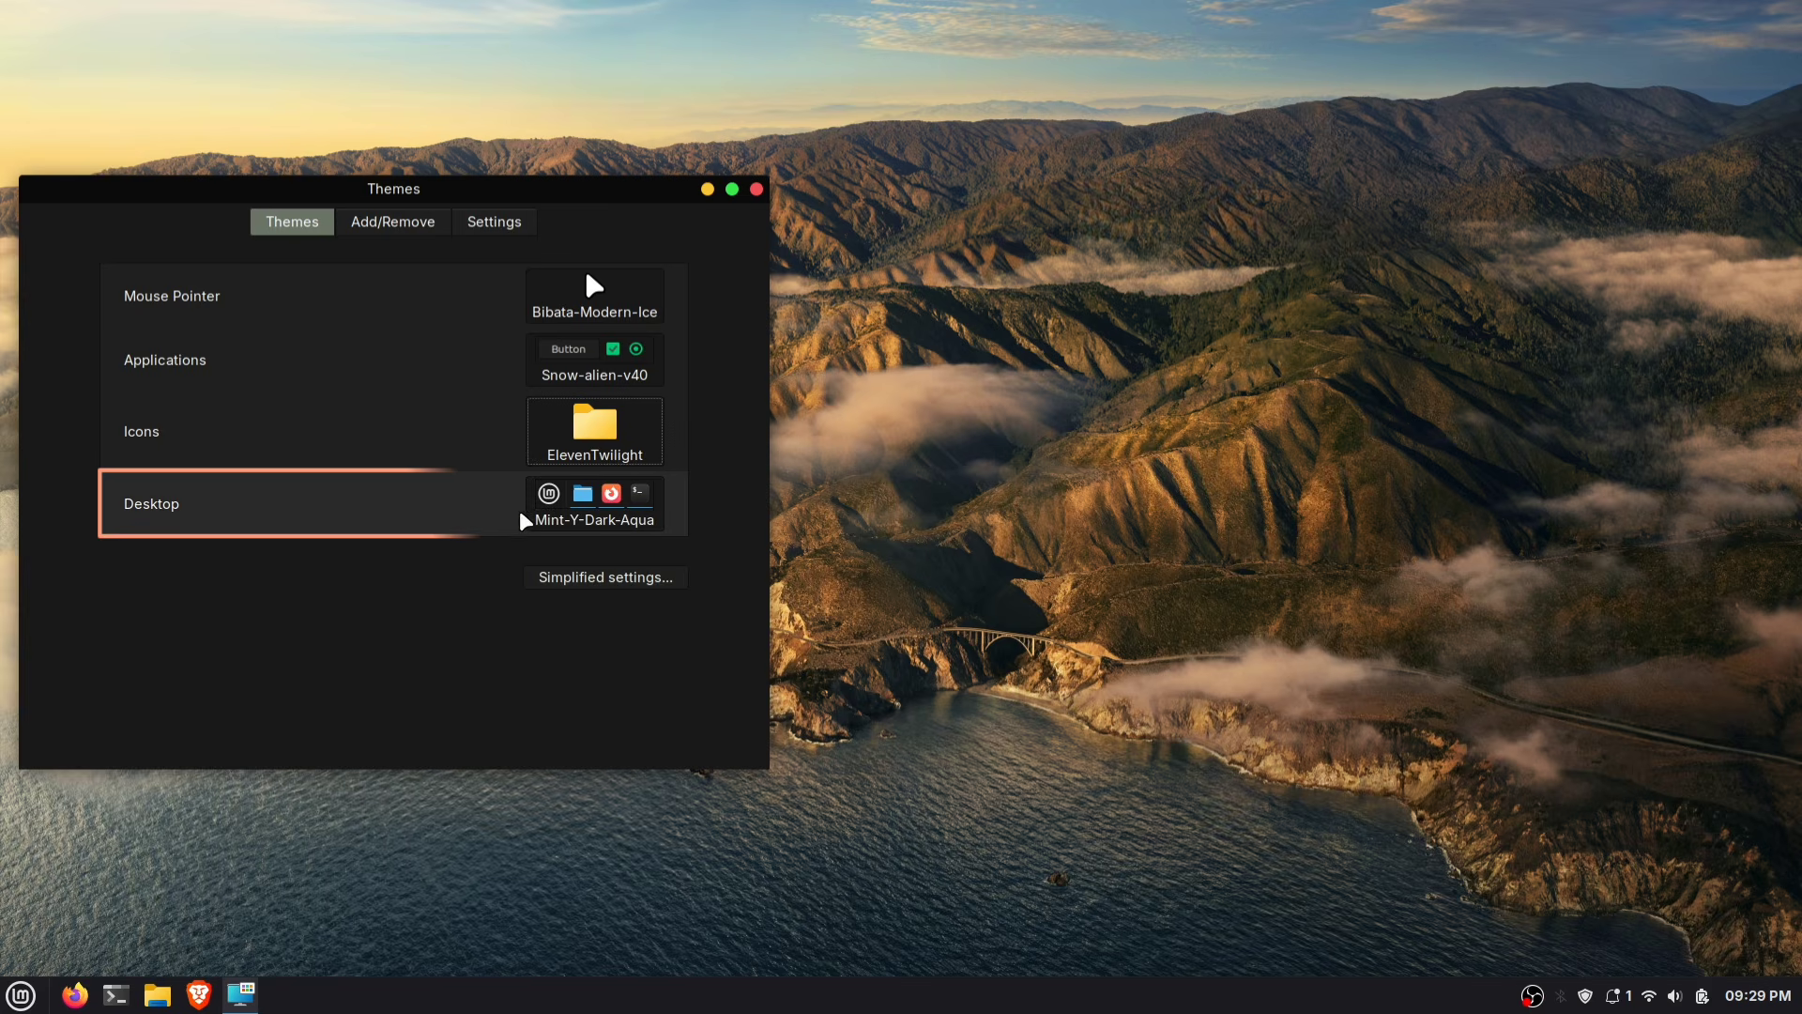
Set the Desktop theme to Snow-alien-v40 and check its look on the sound and power applets.
click(629, 524)
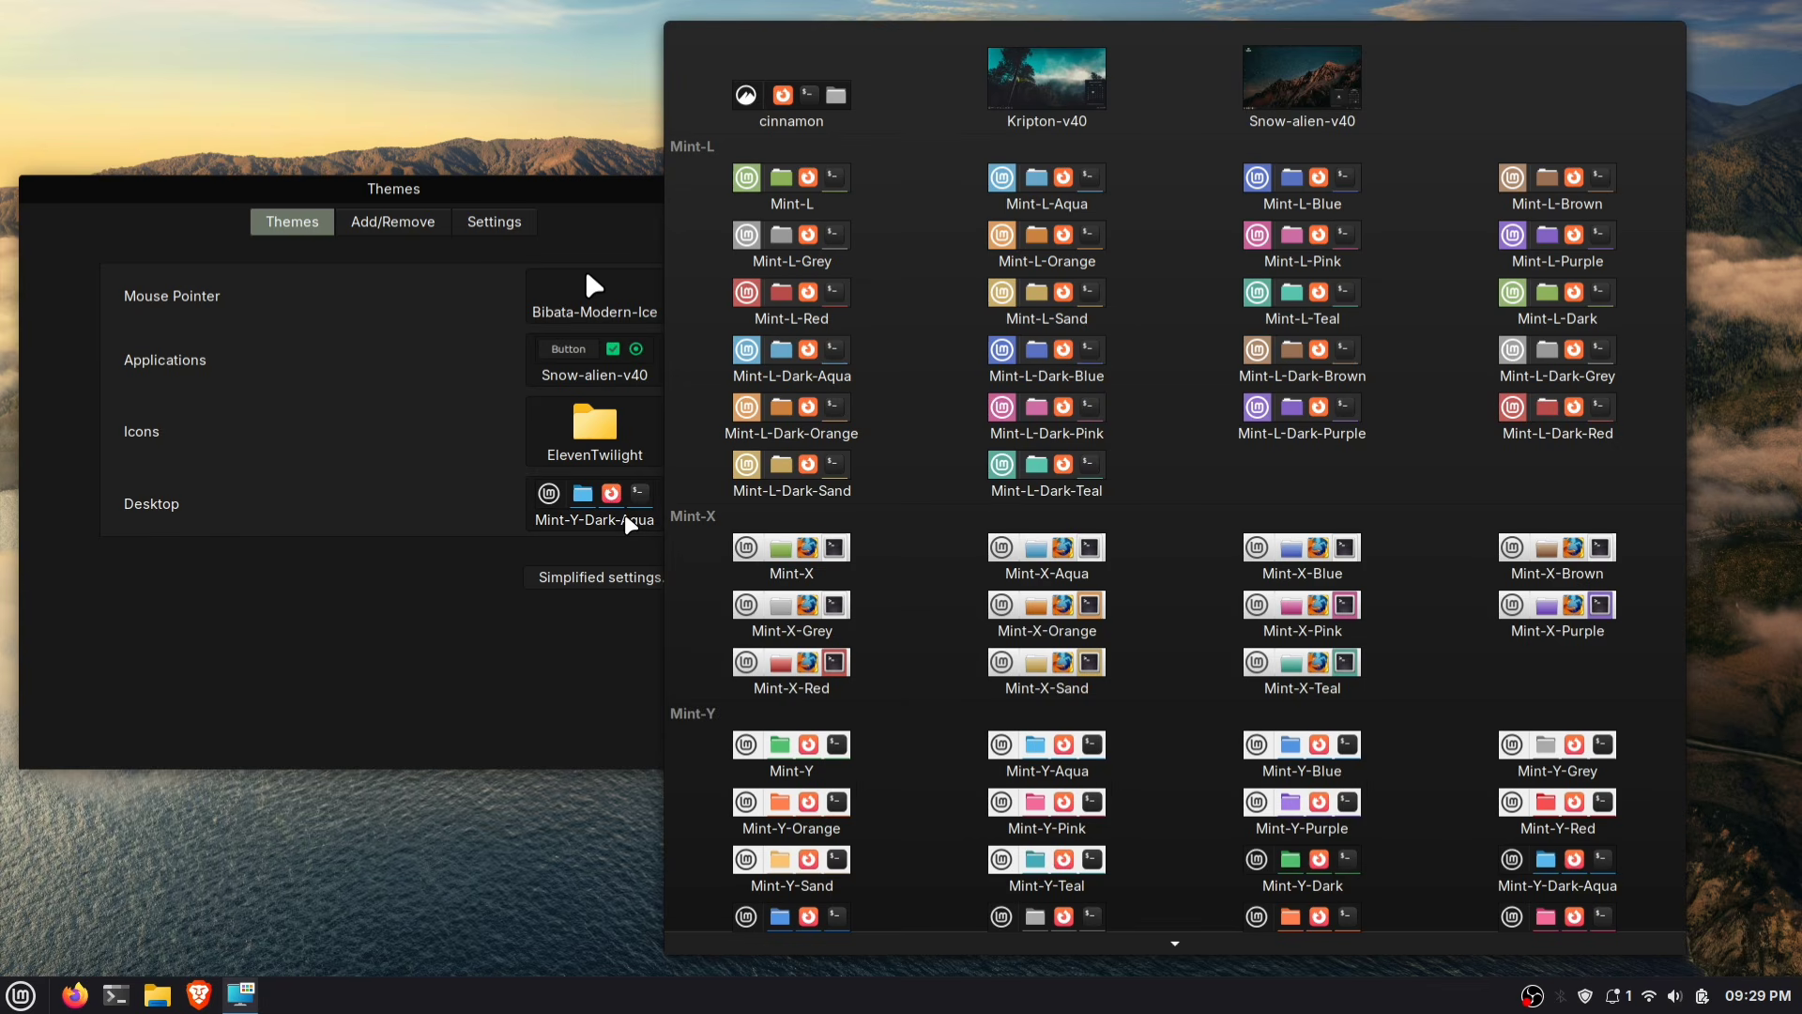
click(1305, 99)
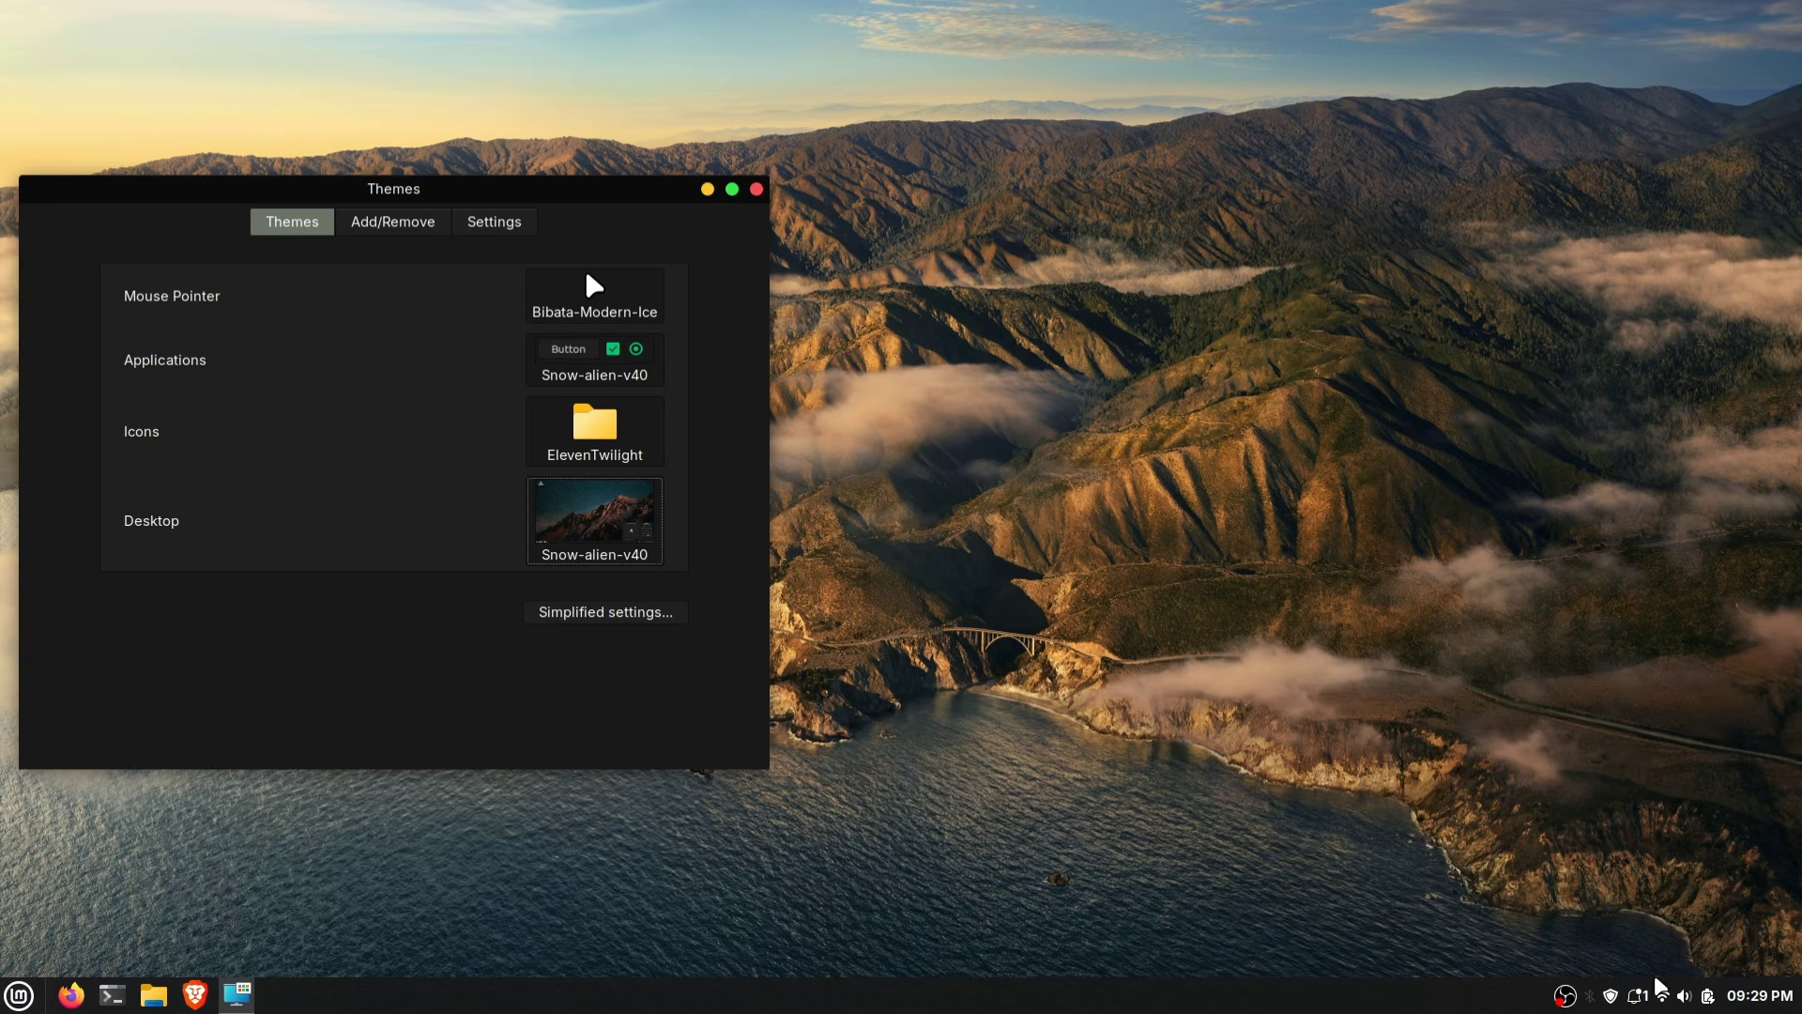
click(1683, 995)
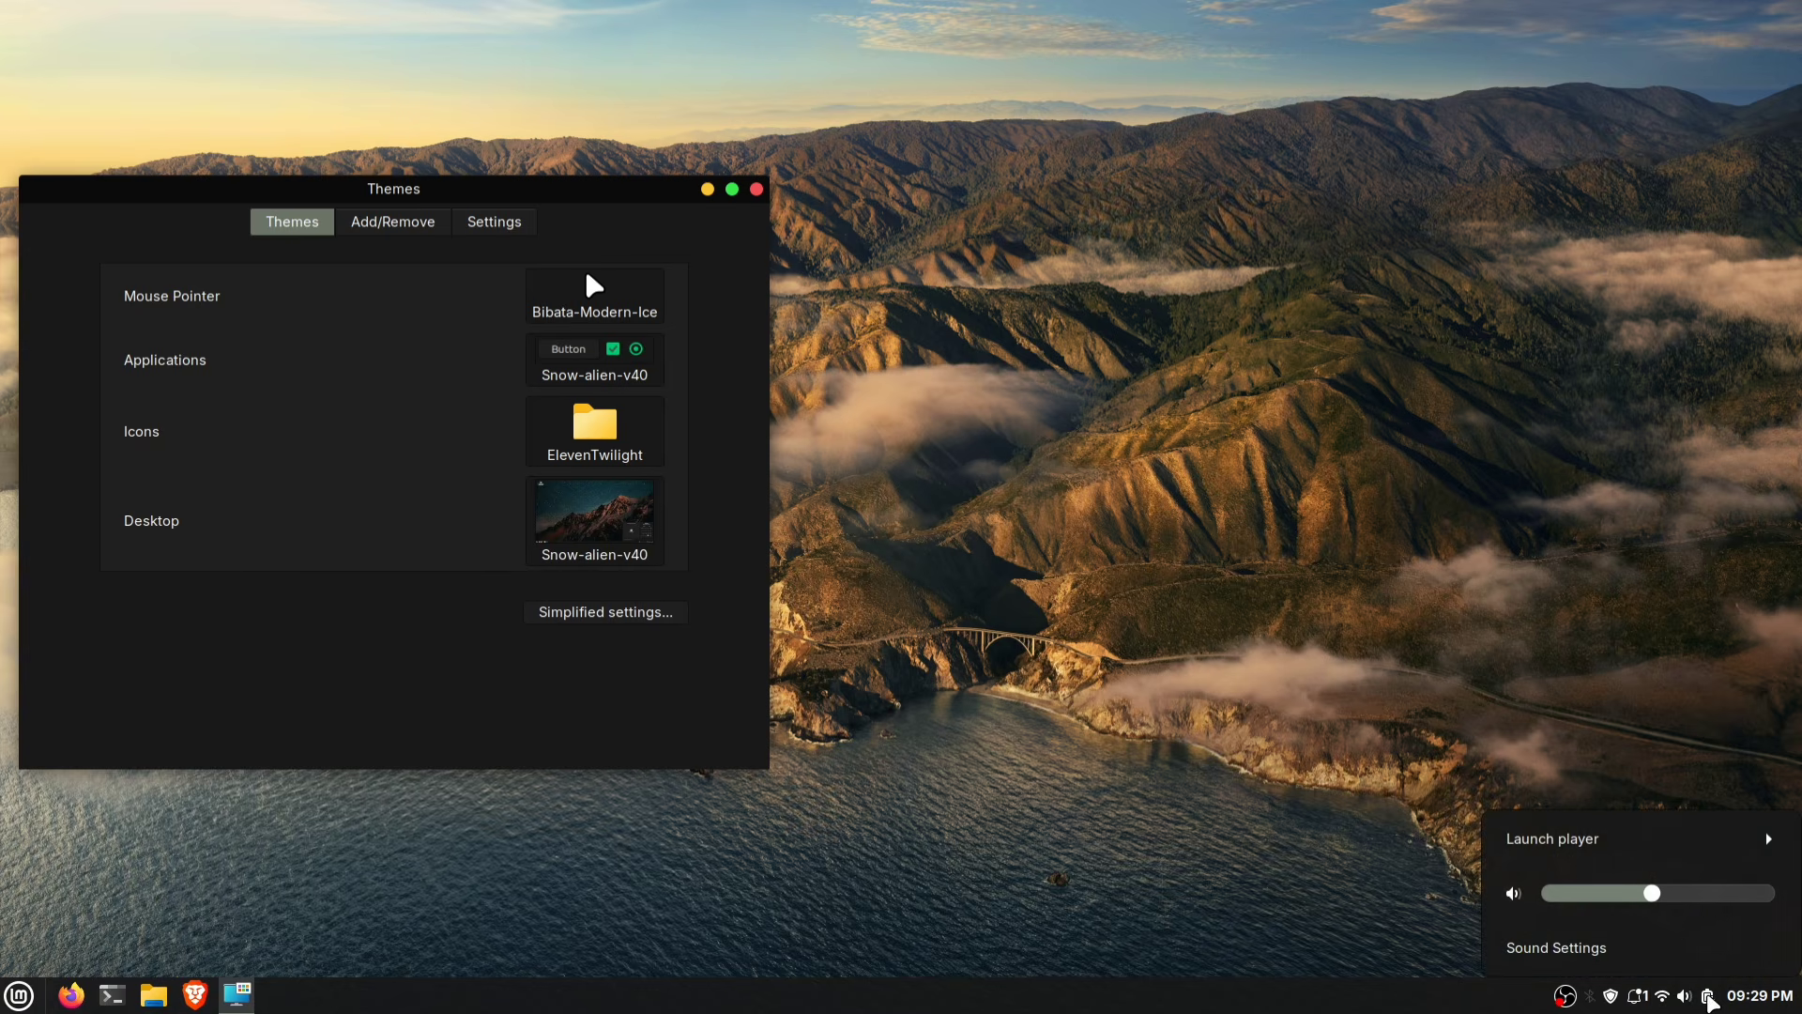
click(1708, 996)
mouse_move(1664, 780)
mouse_down()
mouse_move(1622, 784)
mouse_move(1680, 784)
mouse_up()
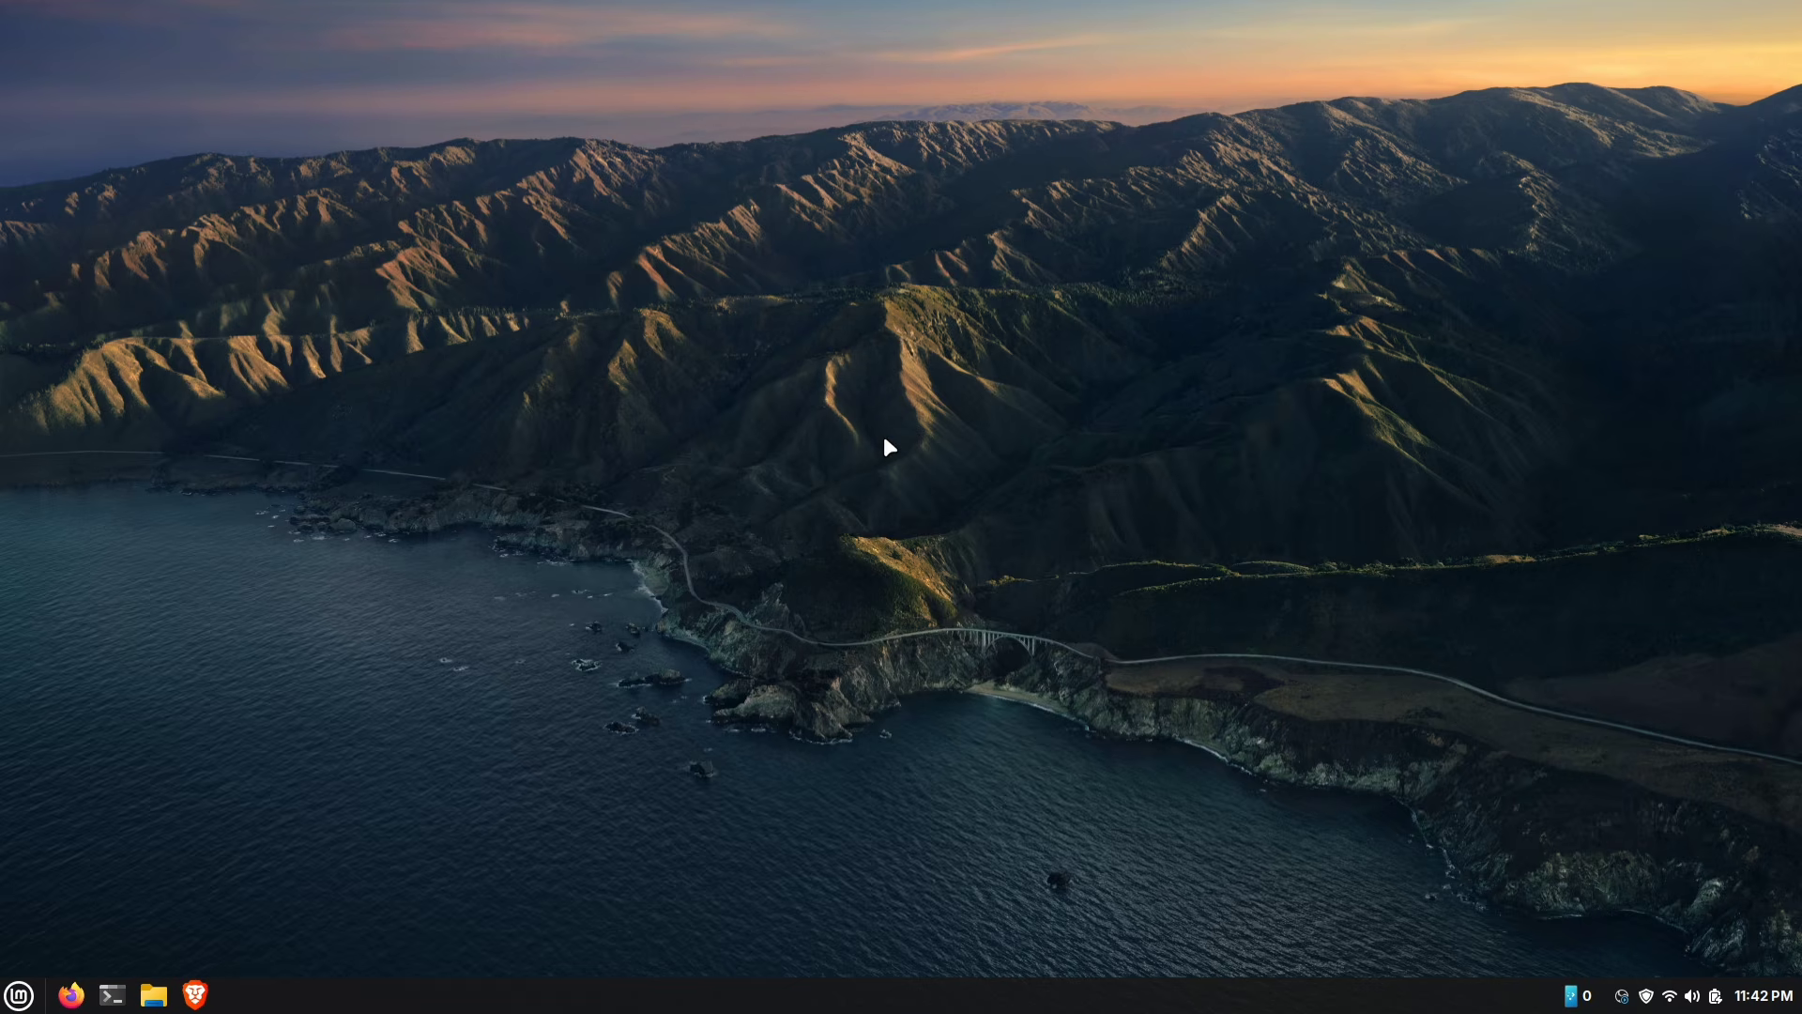
Open Software Manager and look through its featured applications, categories and top-rated applications.
key(super)
text(soft)
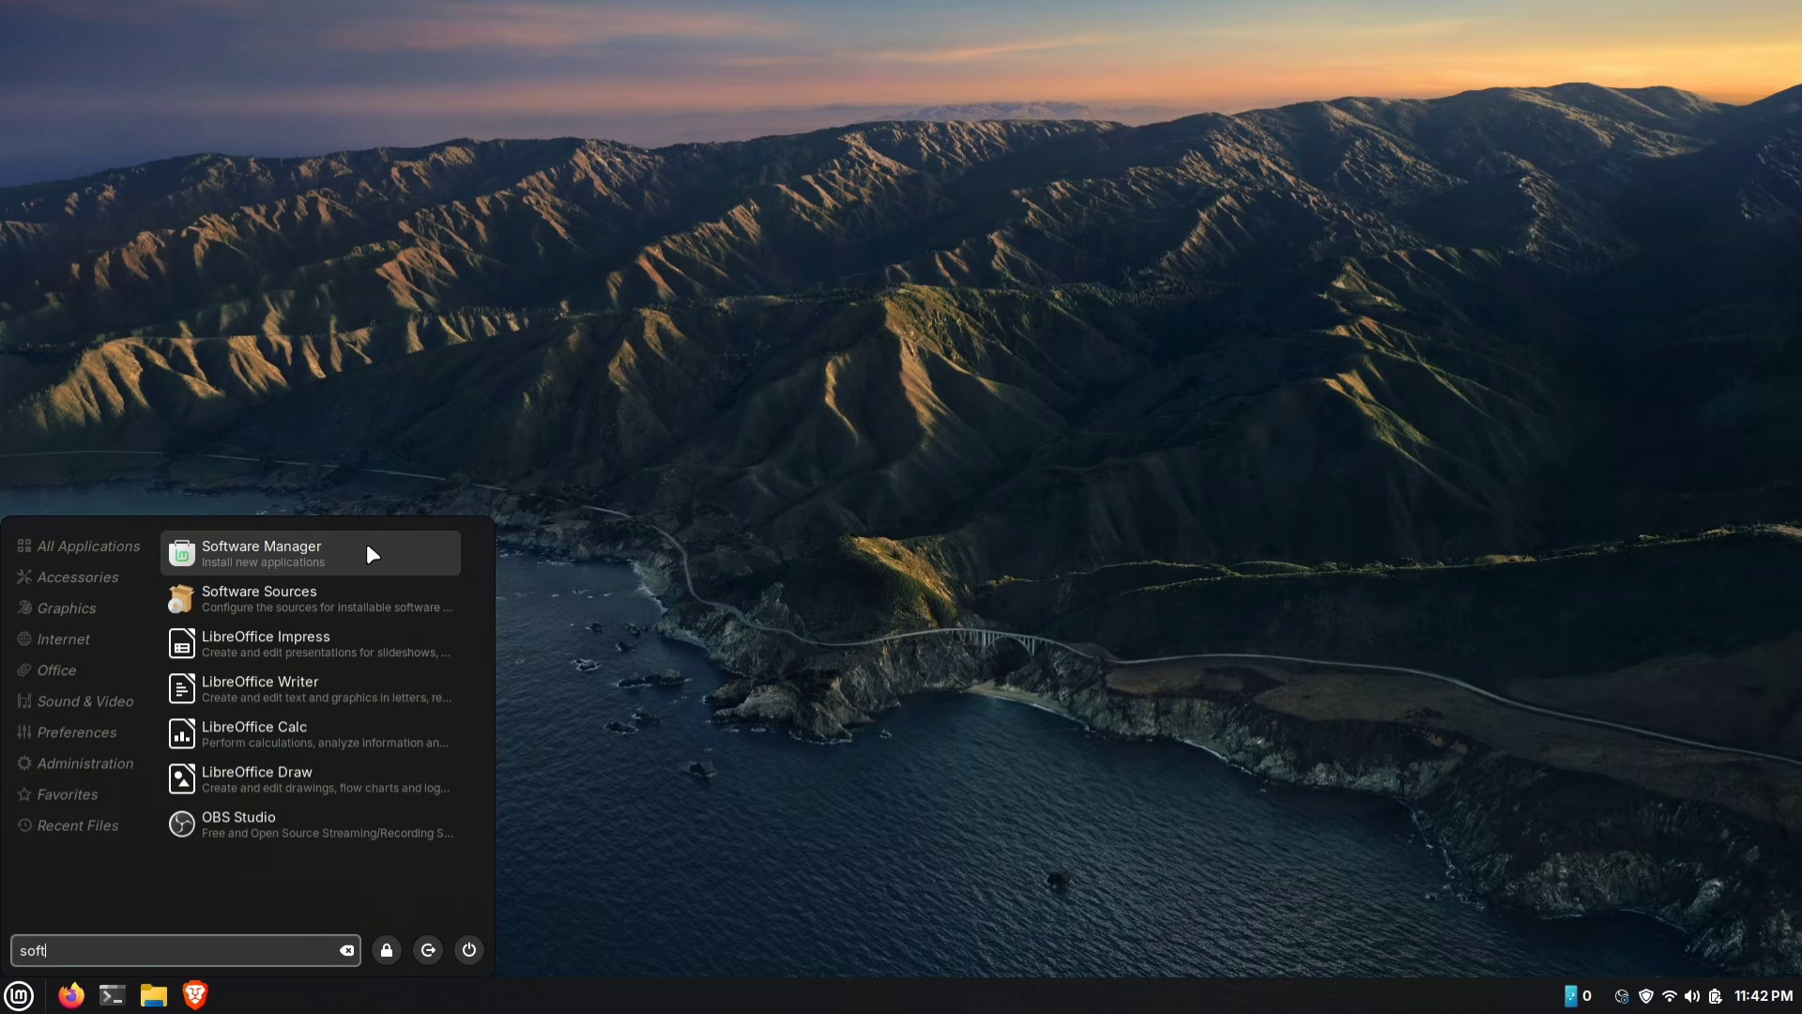
click(392, 549)
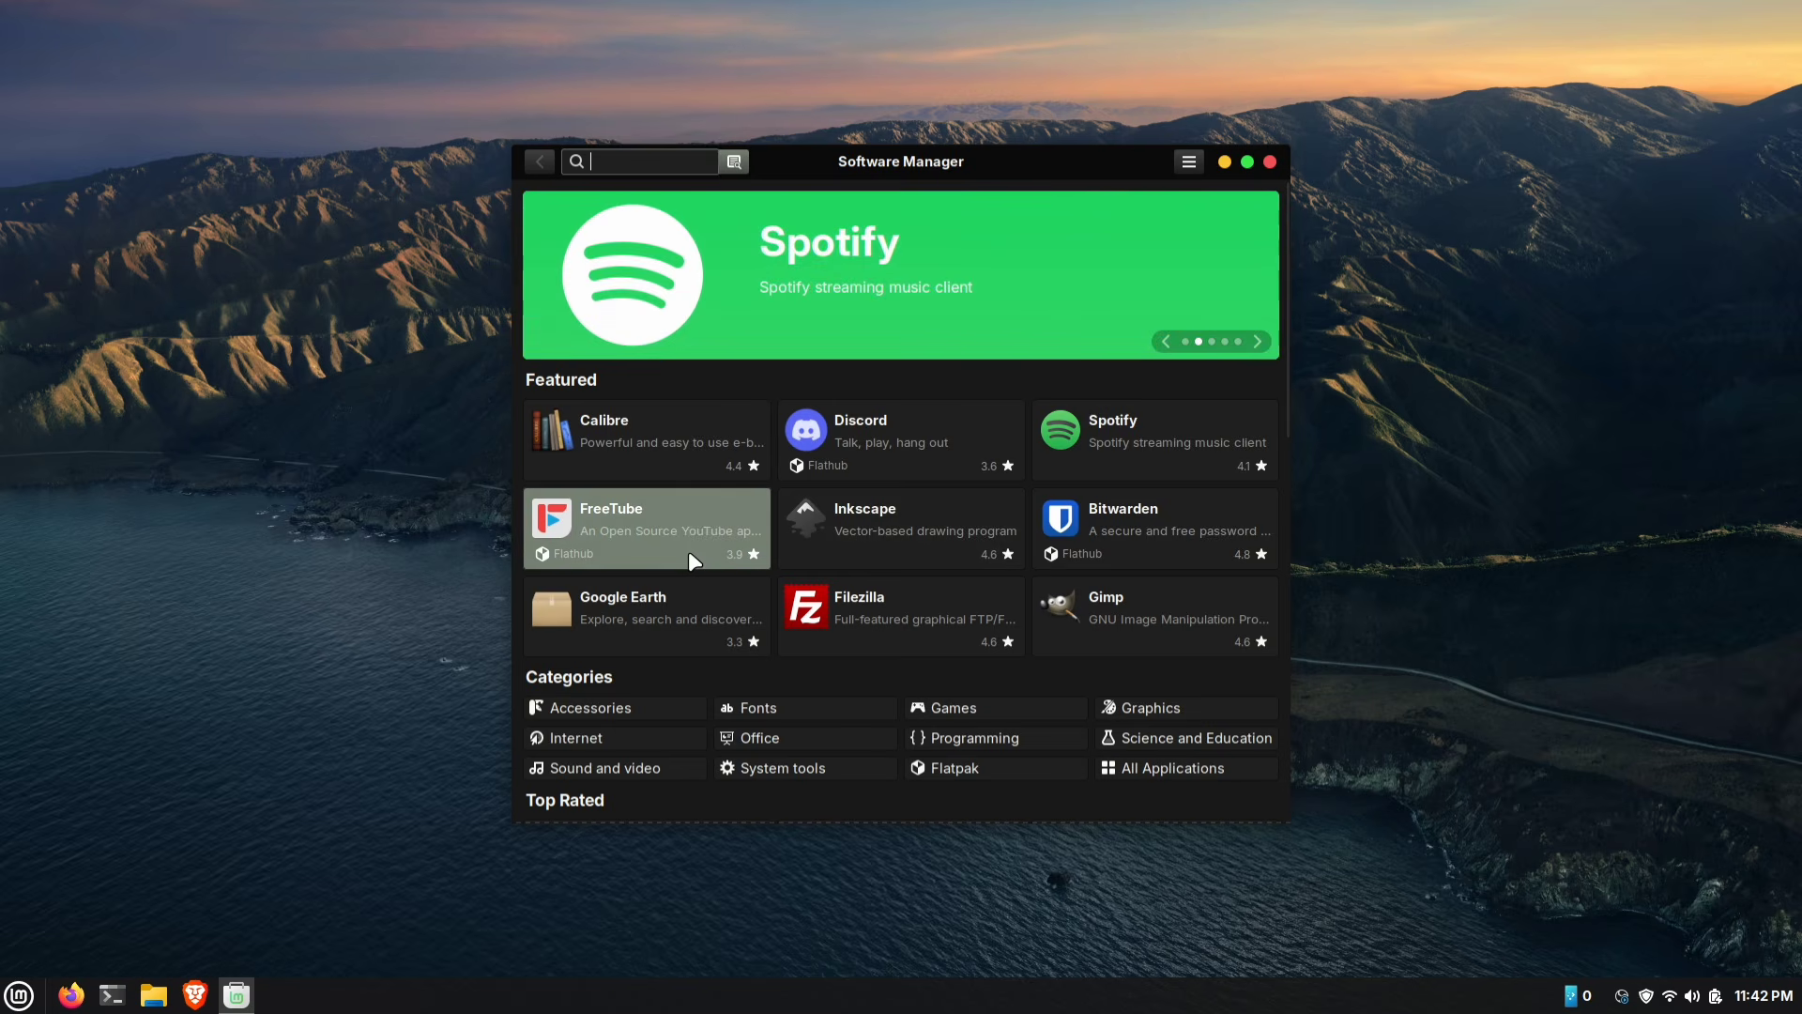
scroll(689, 550, down, 3)
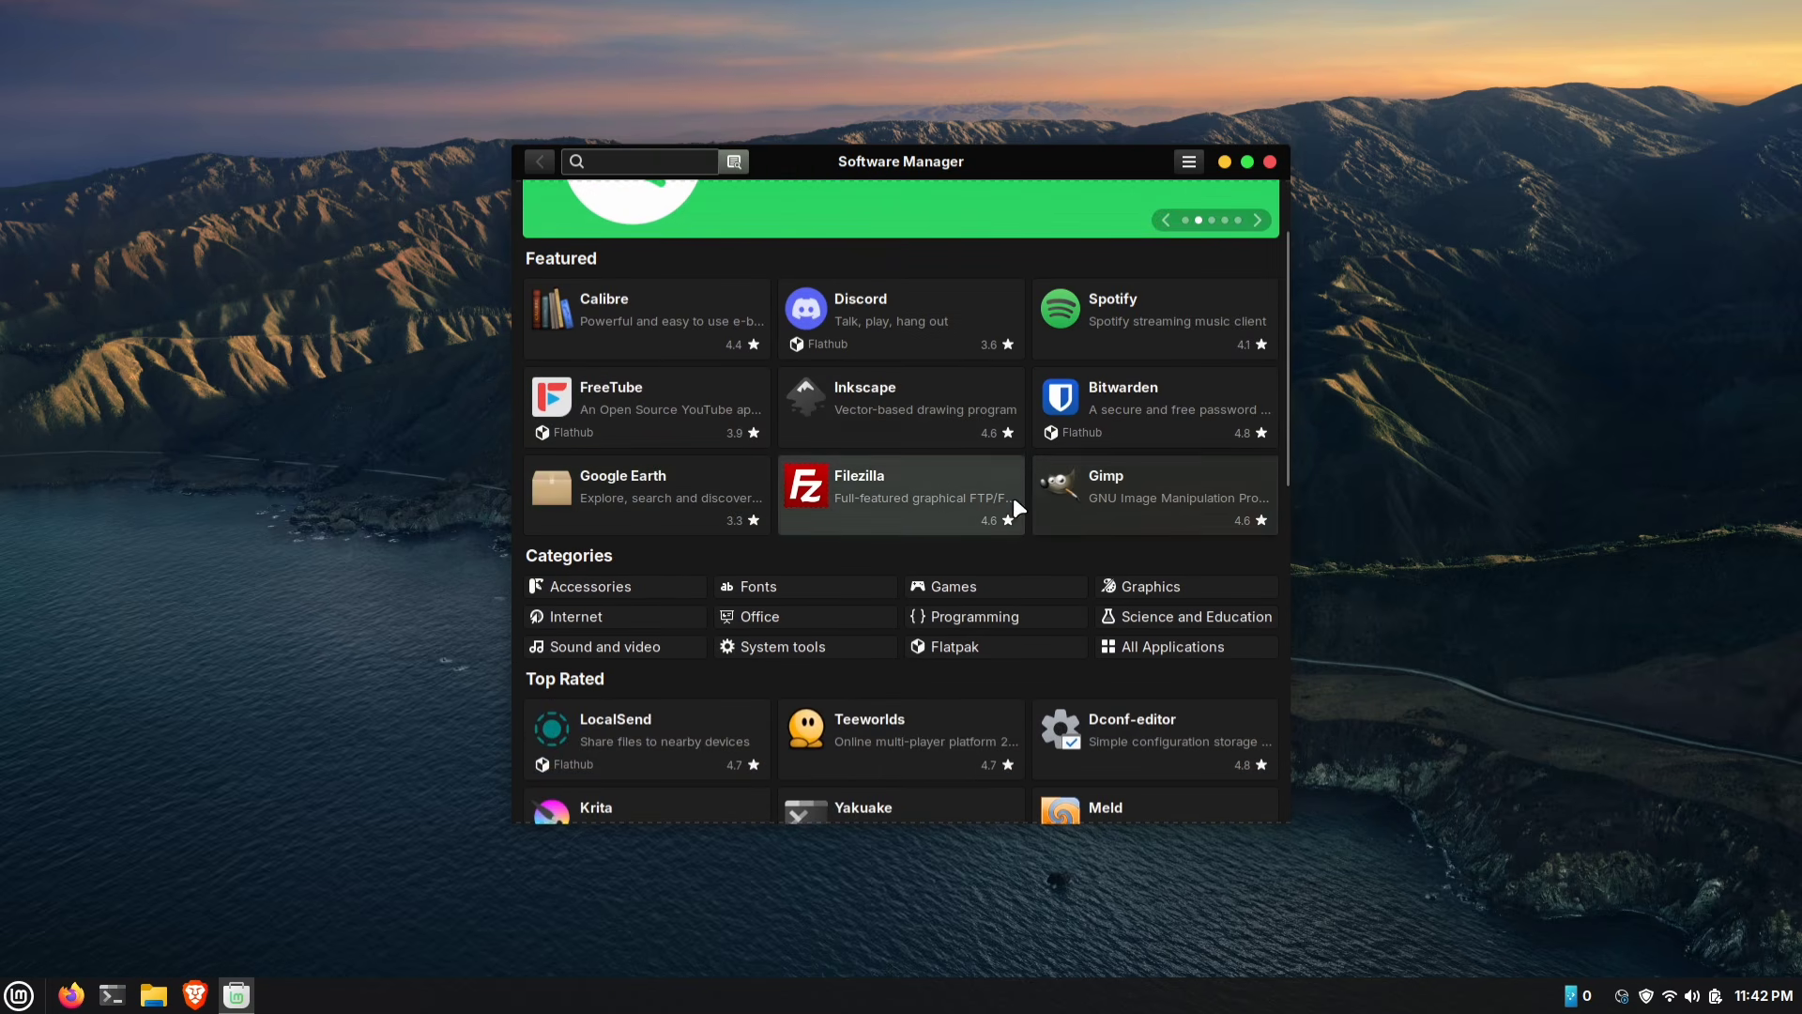
scroll(903, 509, down, 10)
scroll(903, 510, down, 2)
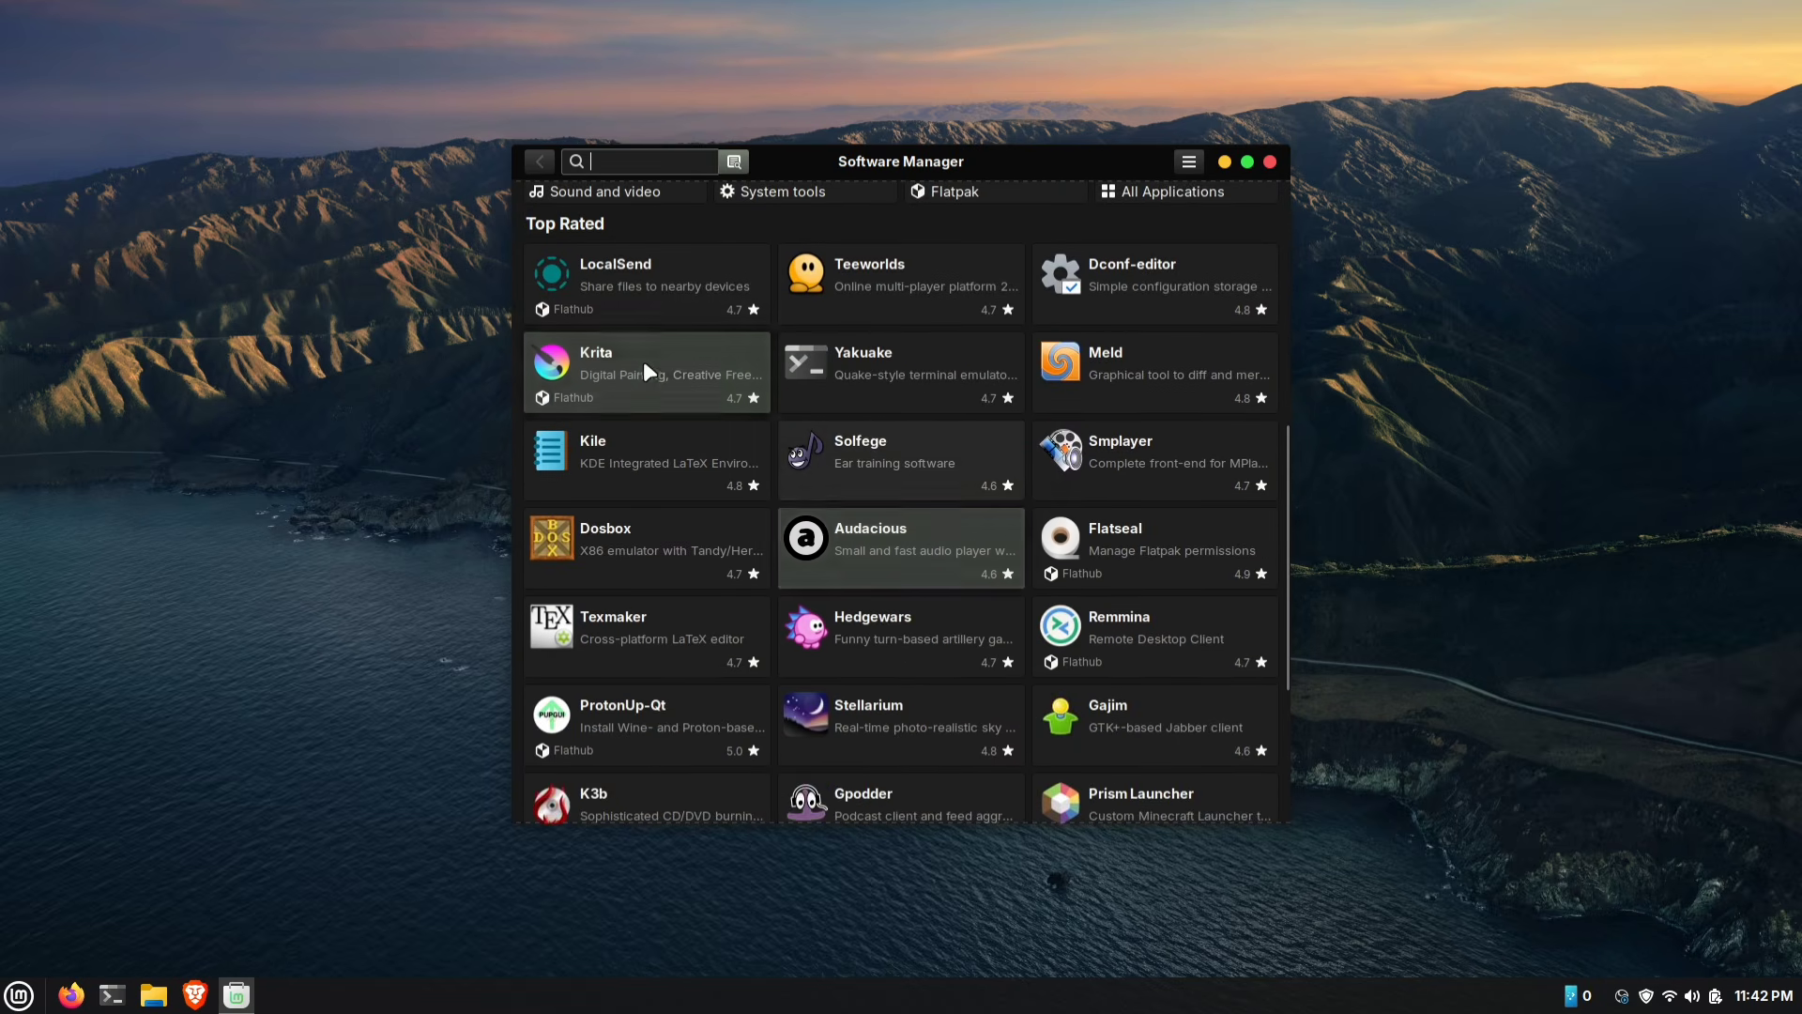
View Krita's page with System Package as its source, read the package types information and close Software Manager.
click(627, 382)
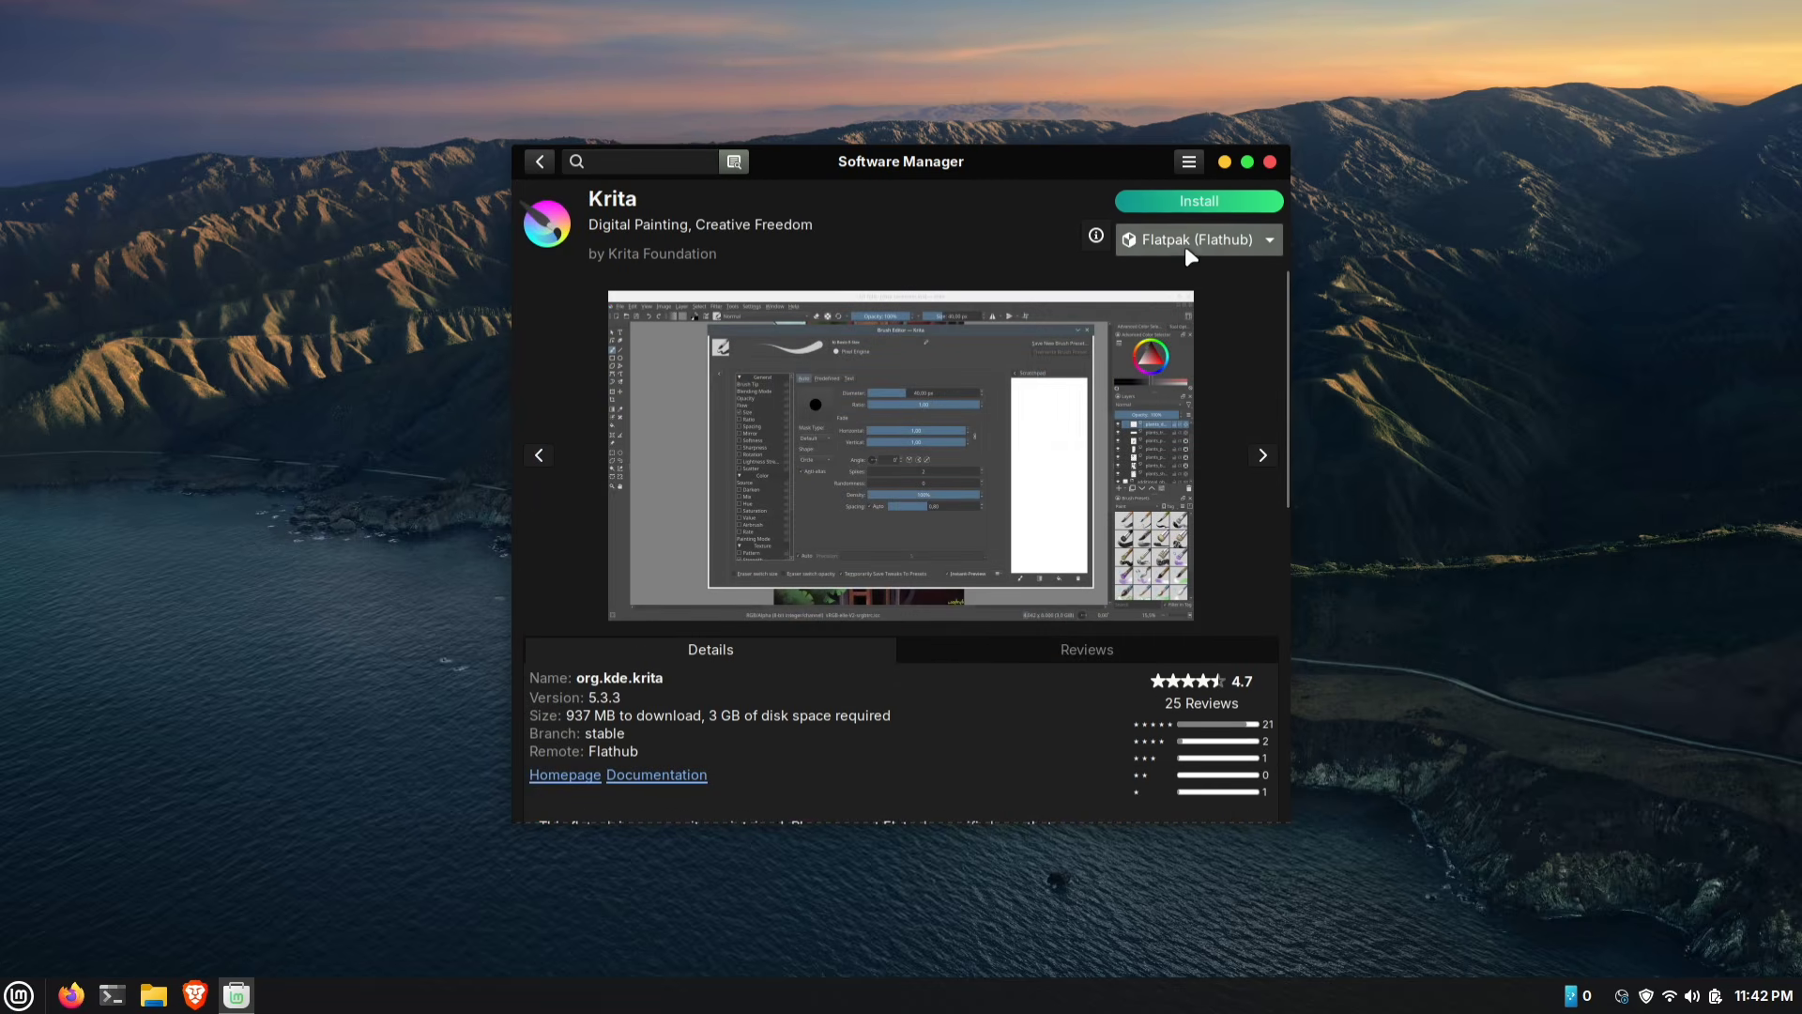
click(1211, 241)
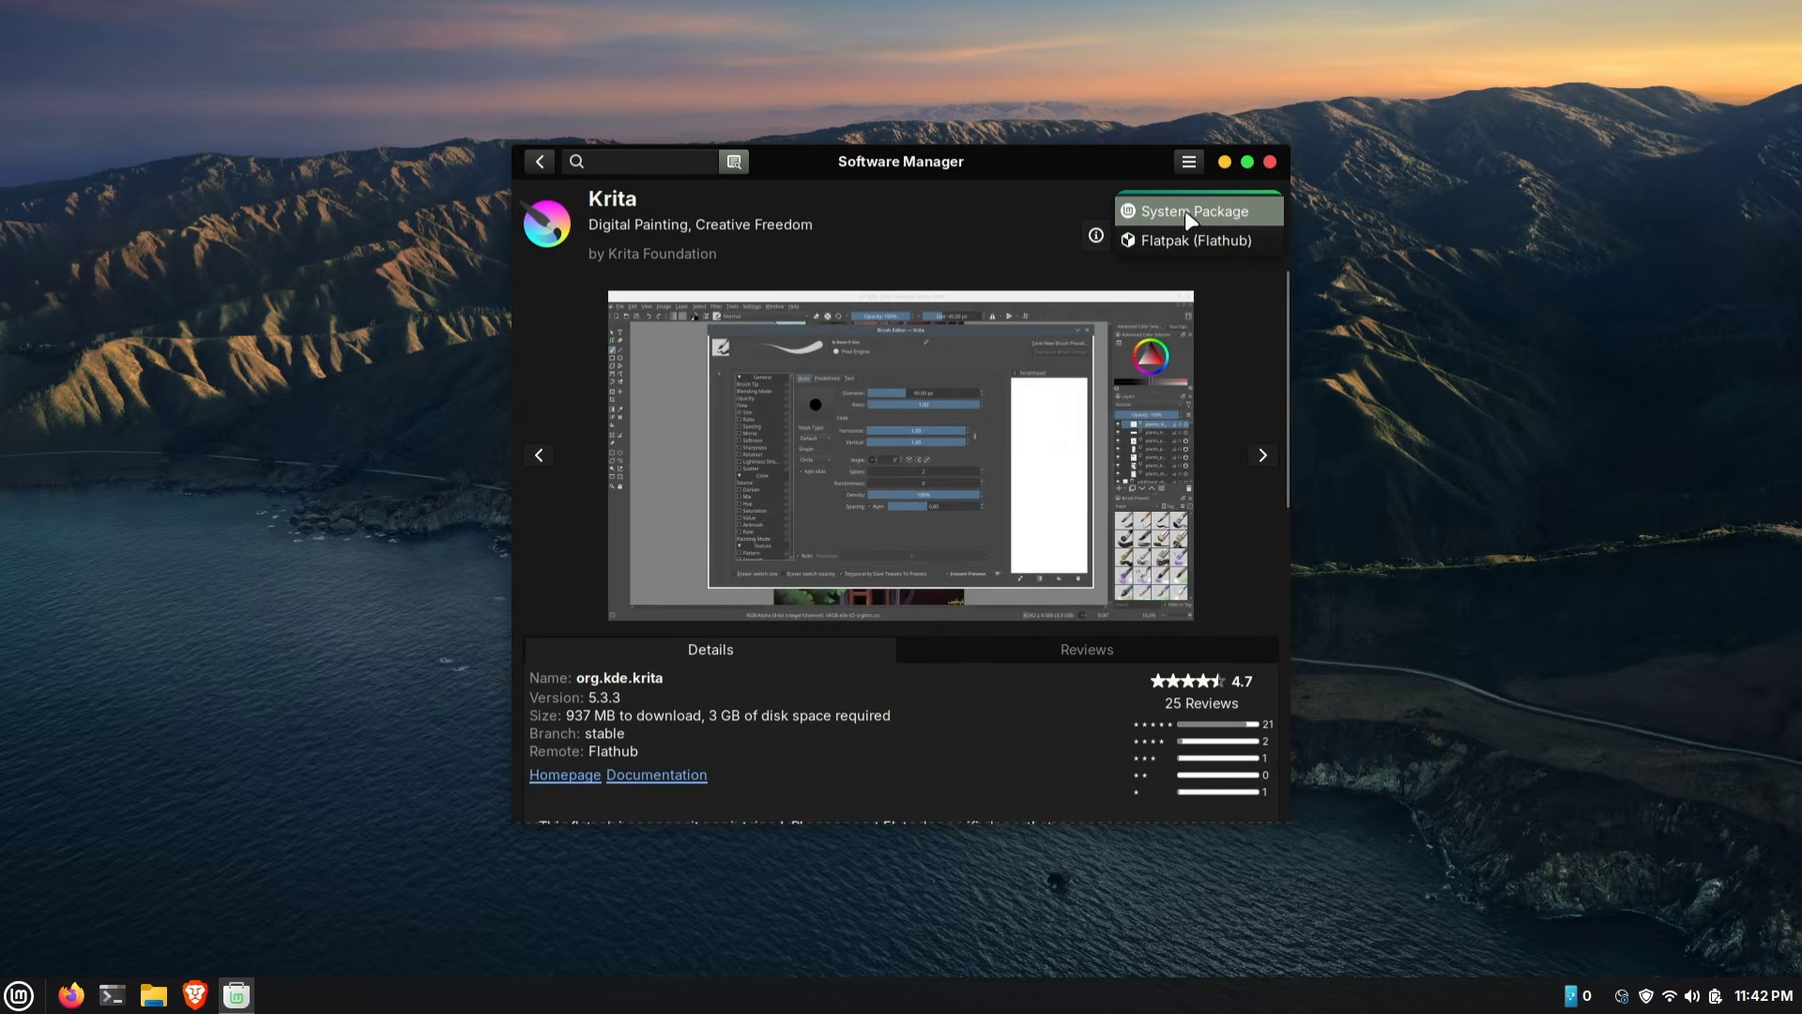
click(1231, 212)
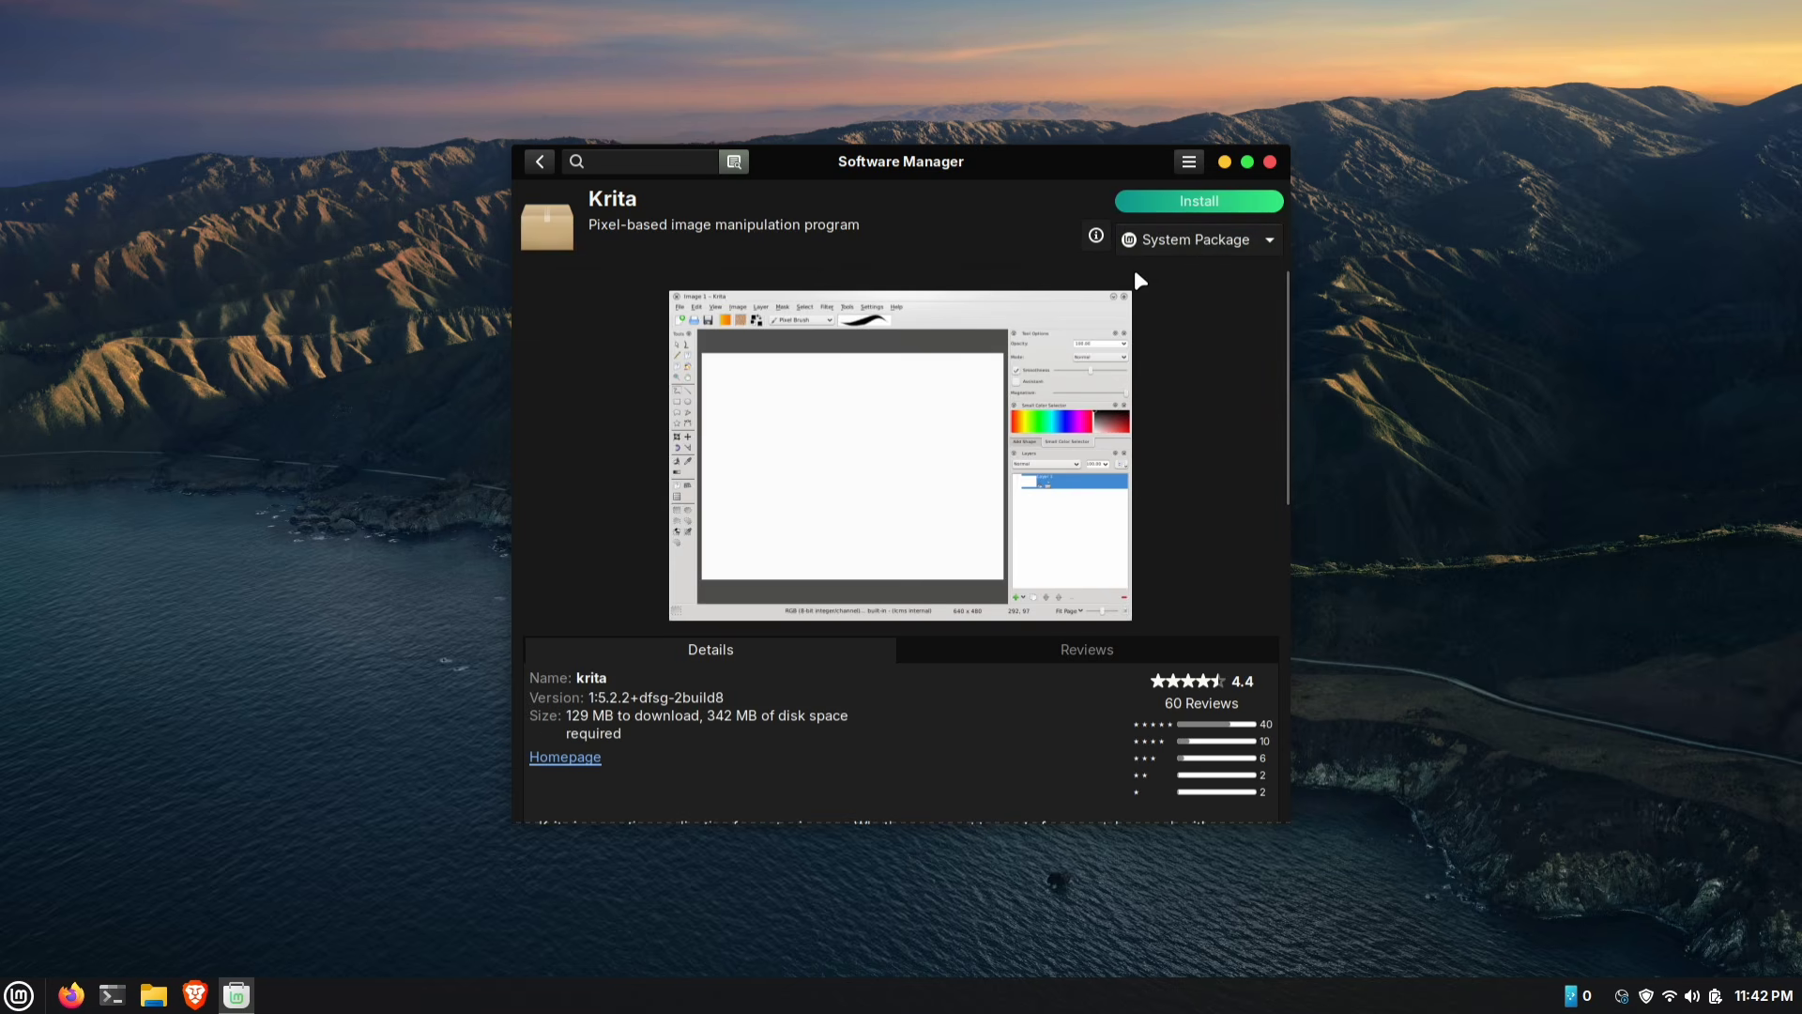
click(1097, 237)
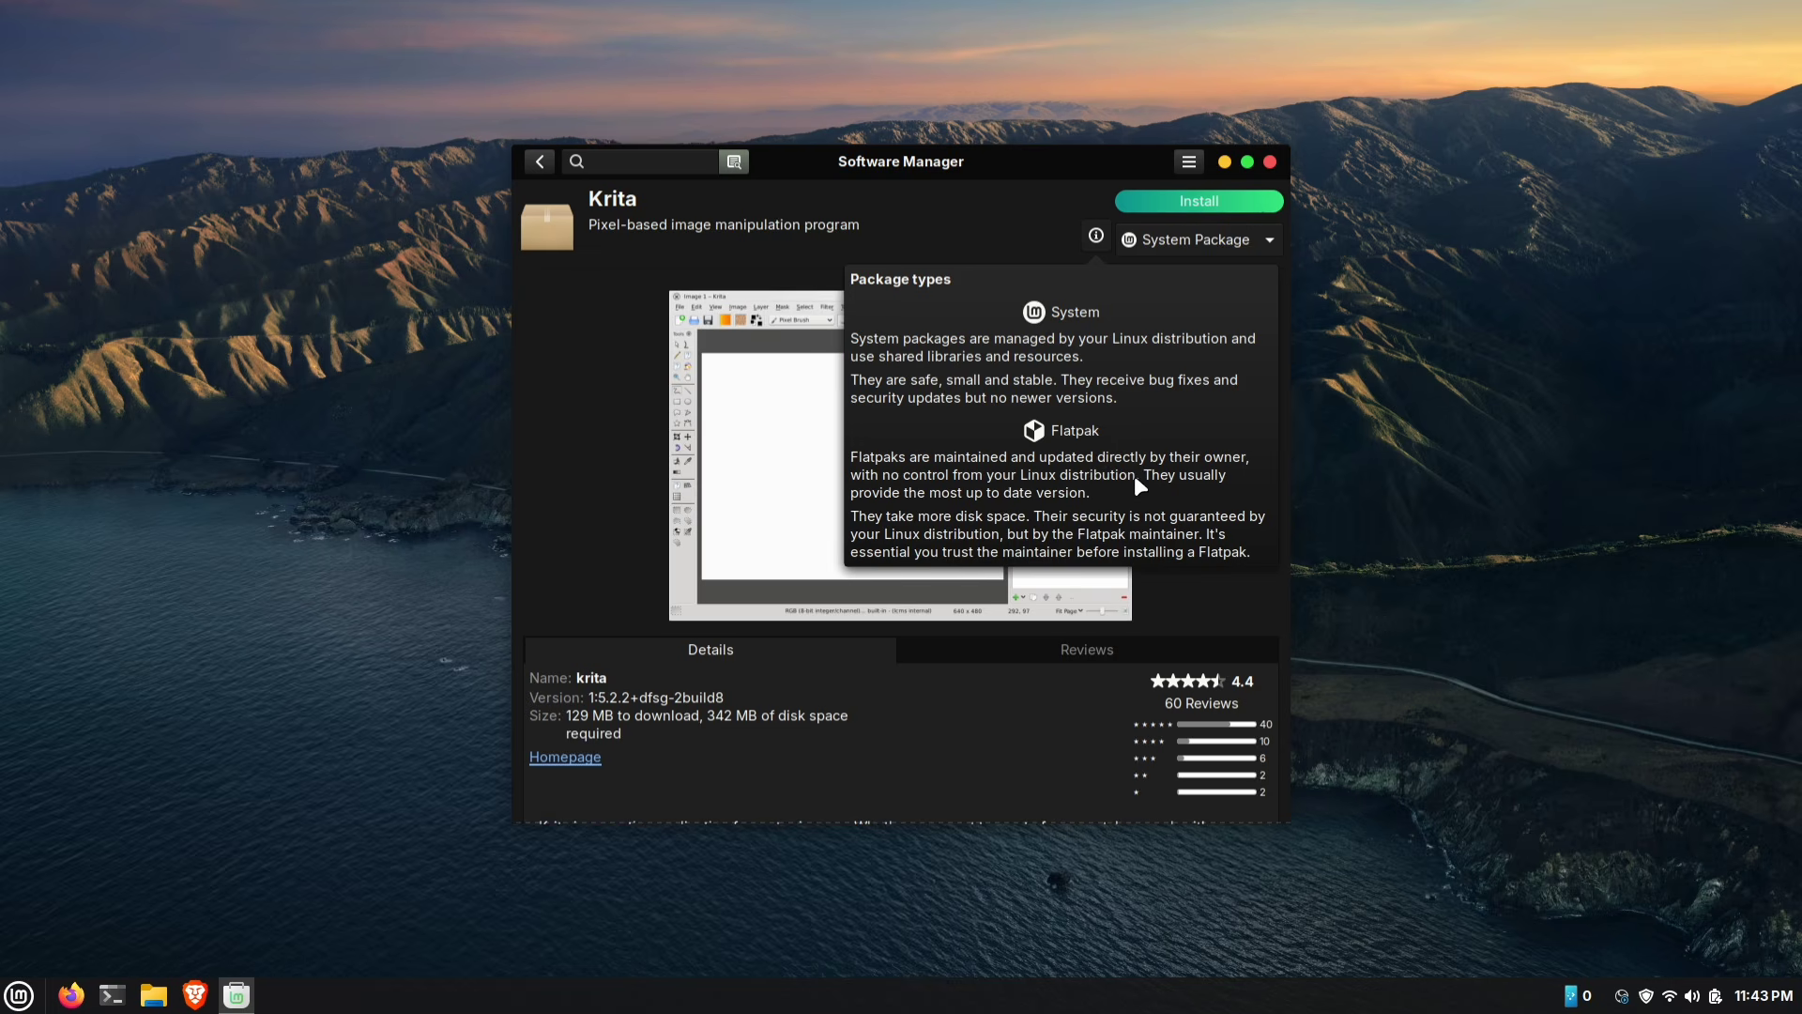
click(1032, 221)
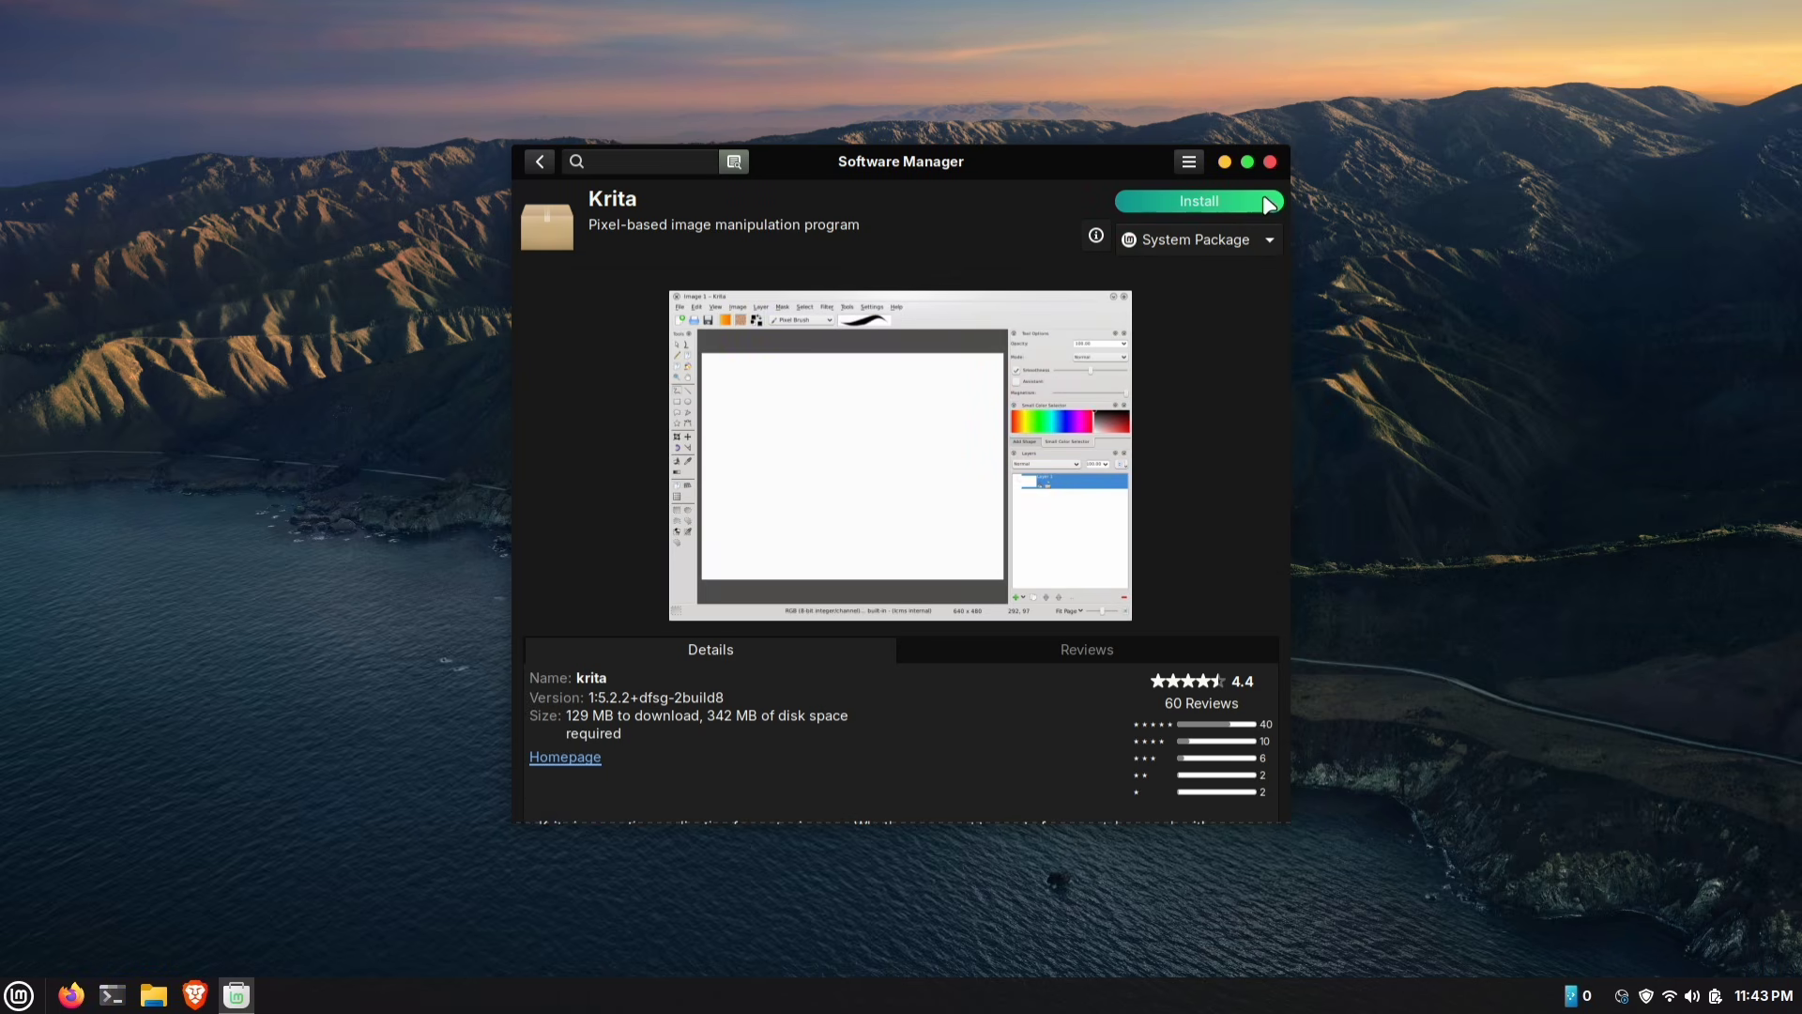
click(1269, 161)
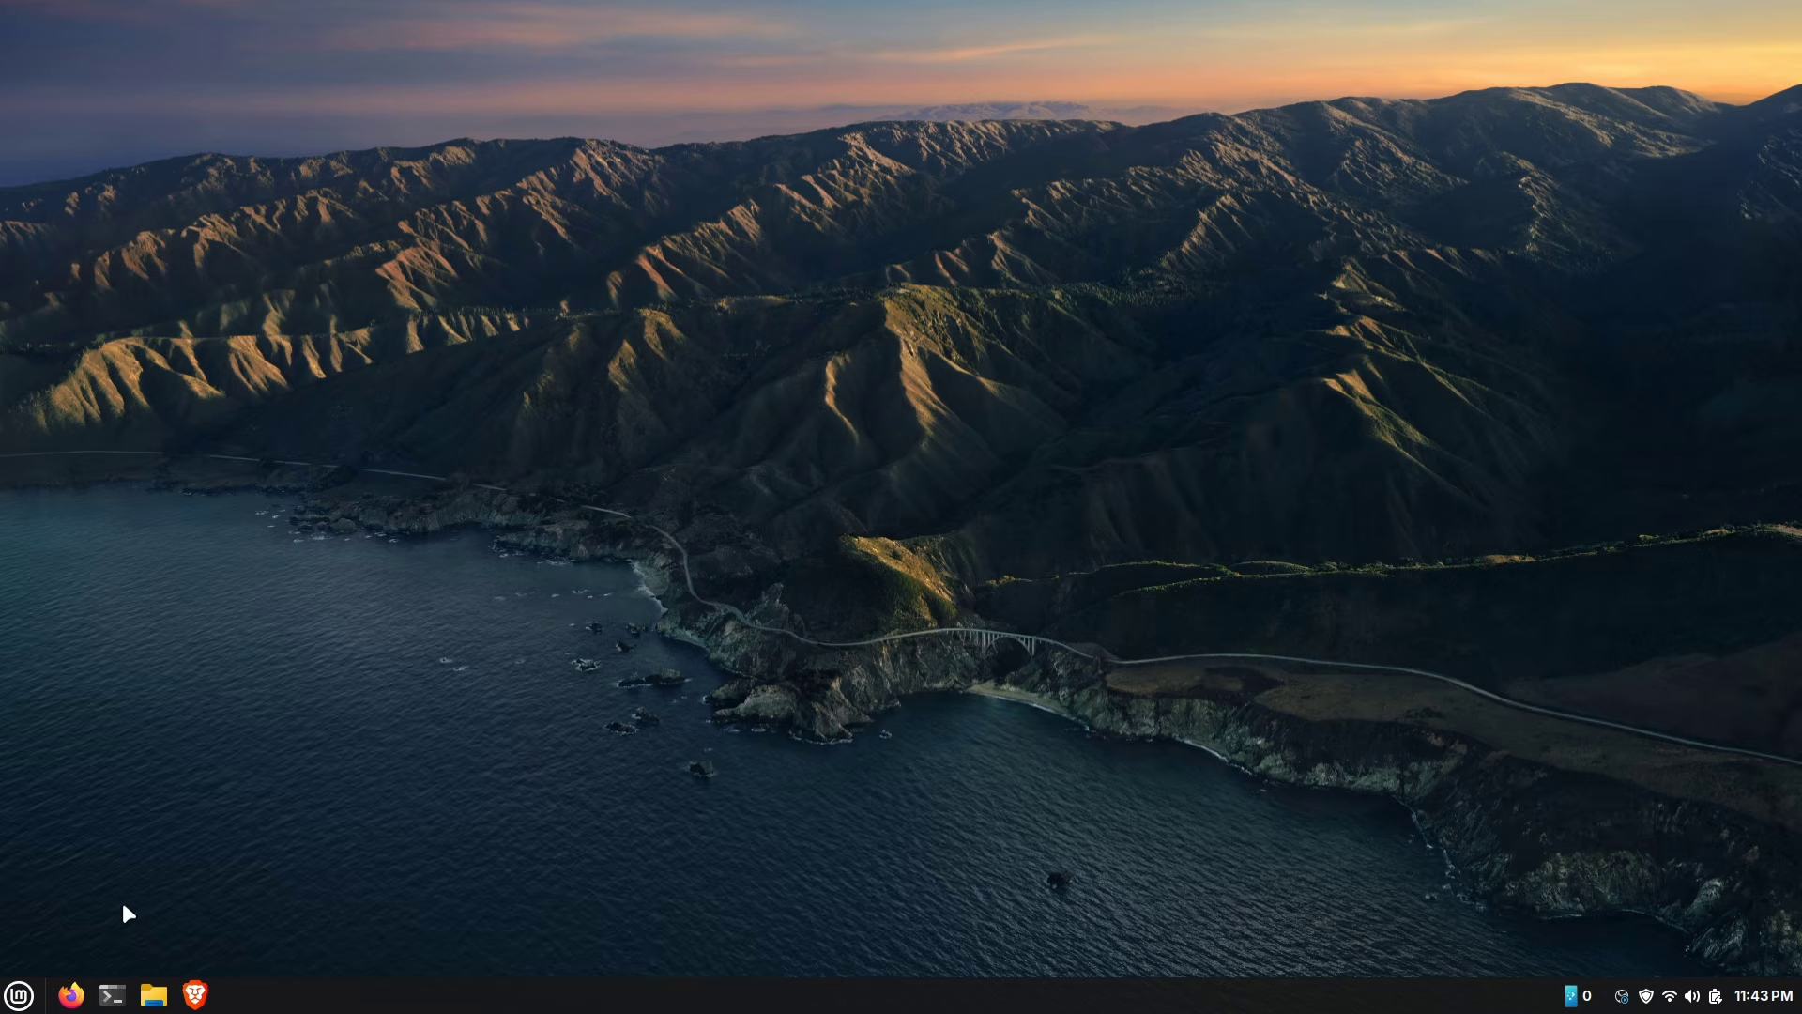
Switch to Firefox, search the web for "chrome download" and open the Google Chrome Web Browser result.
click(70, 993)
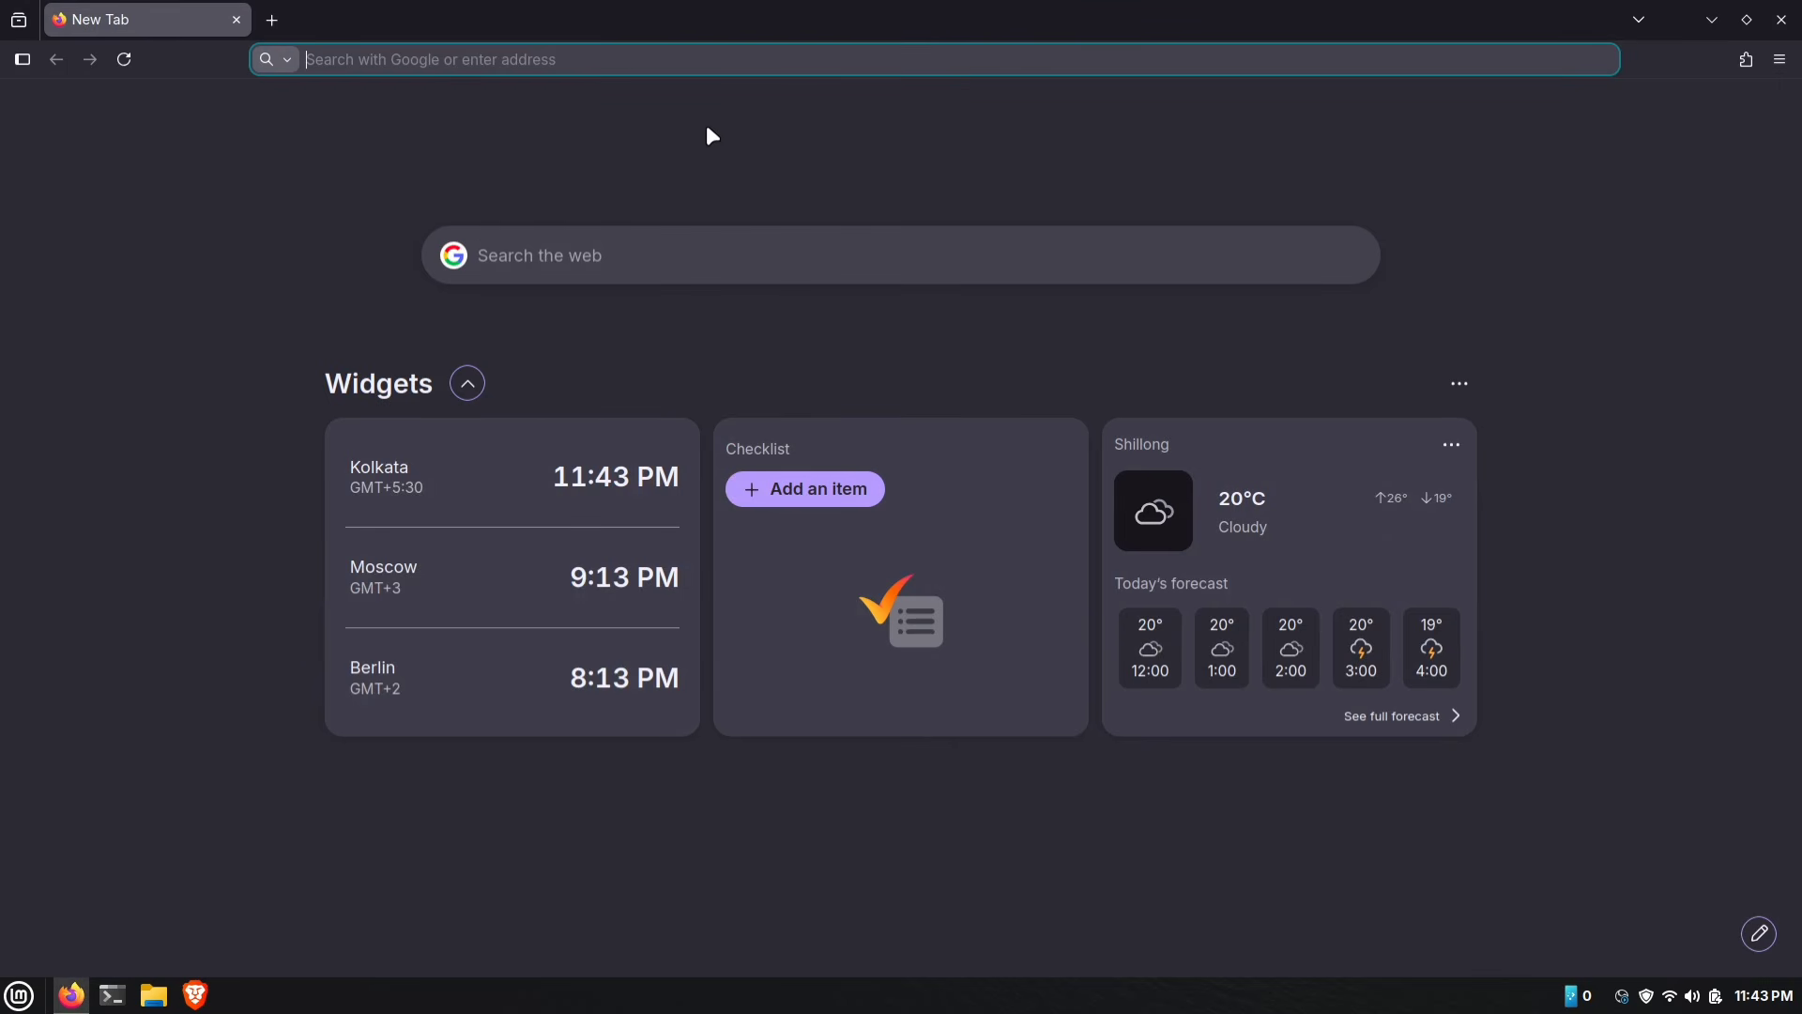
text(chrome down)
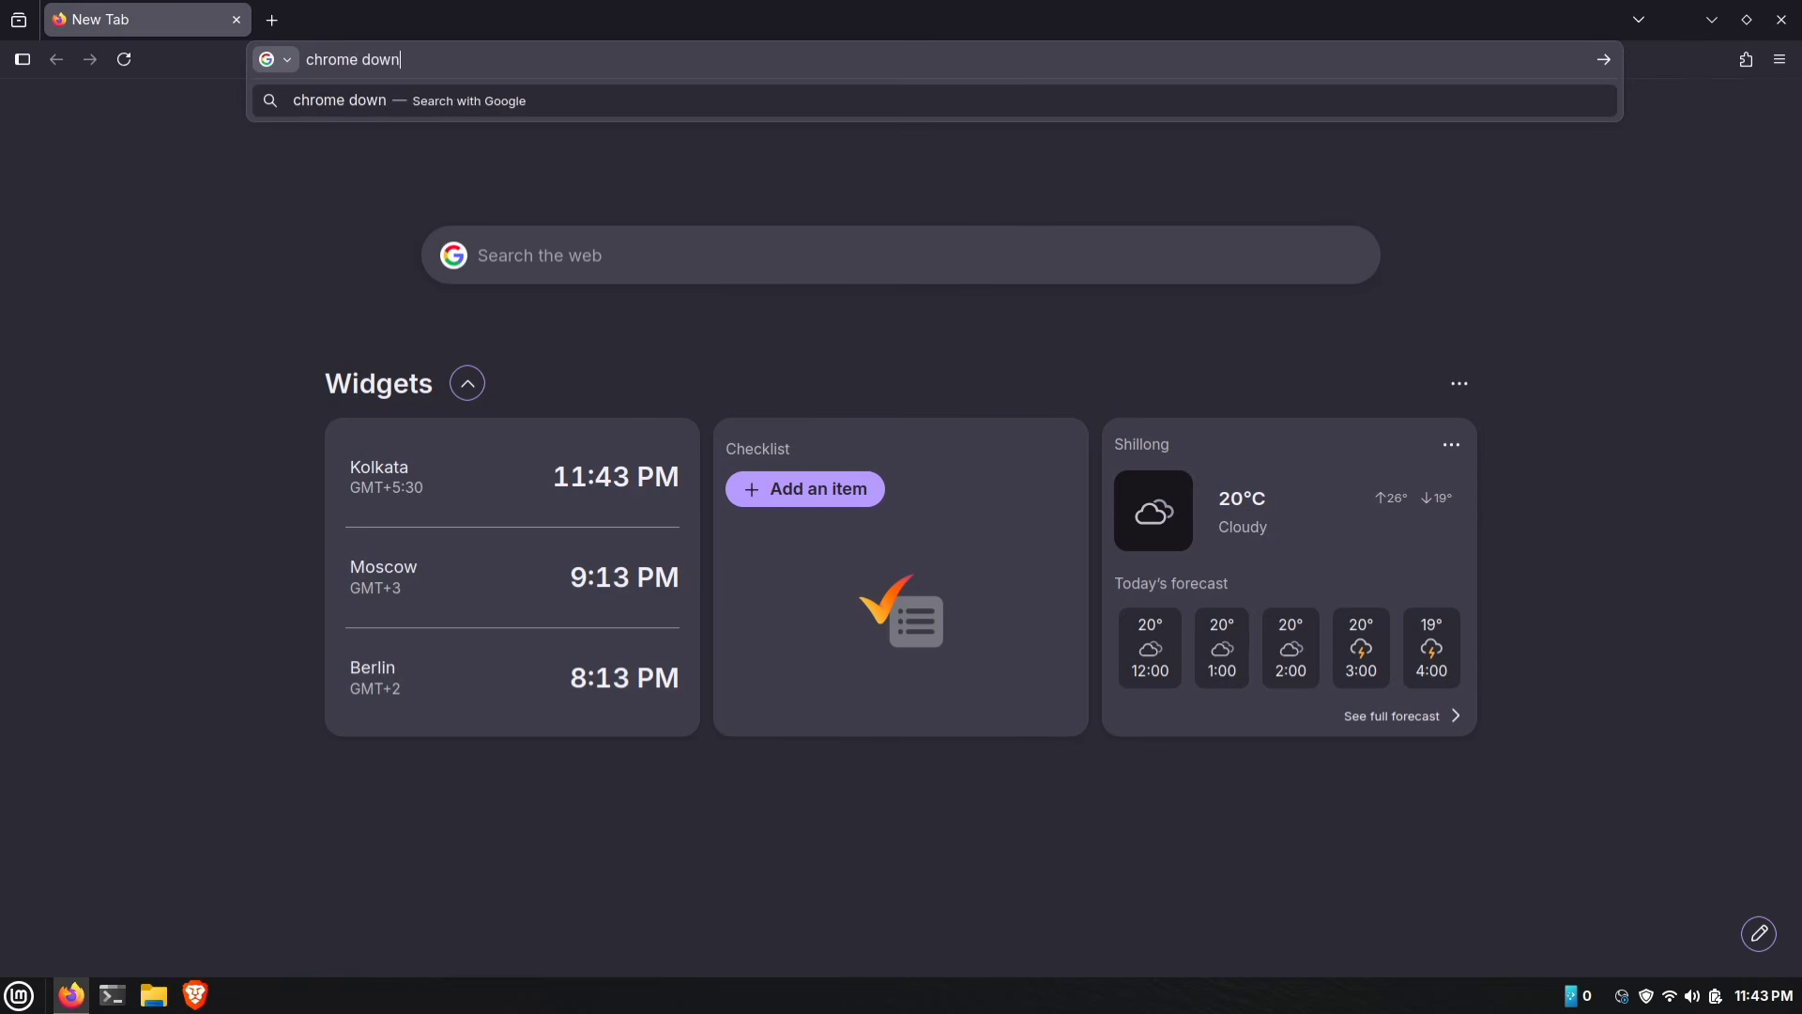
text(load)
key(Return)
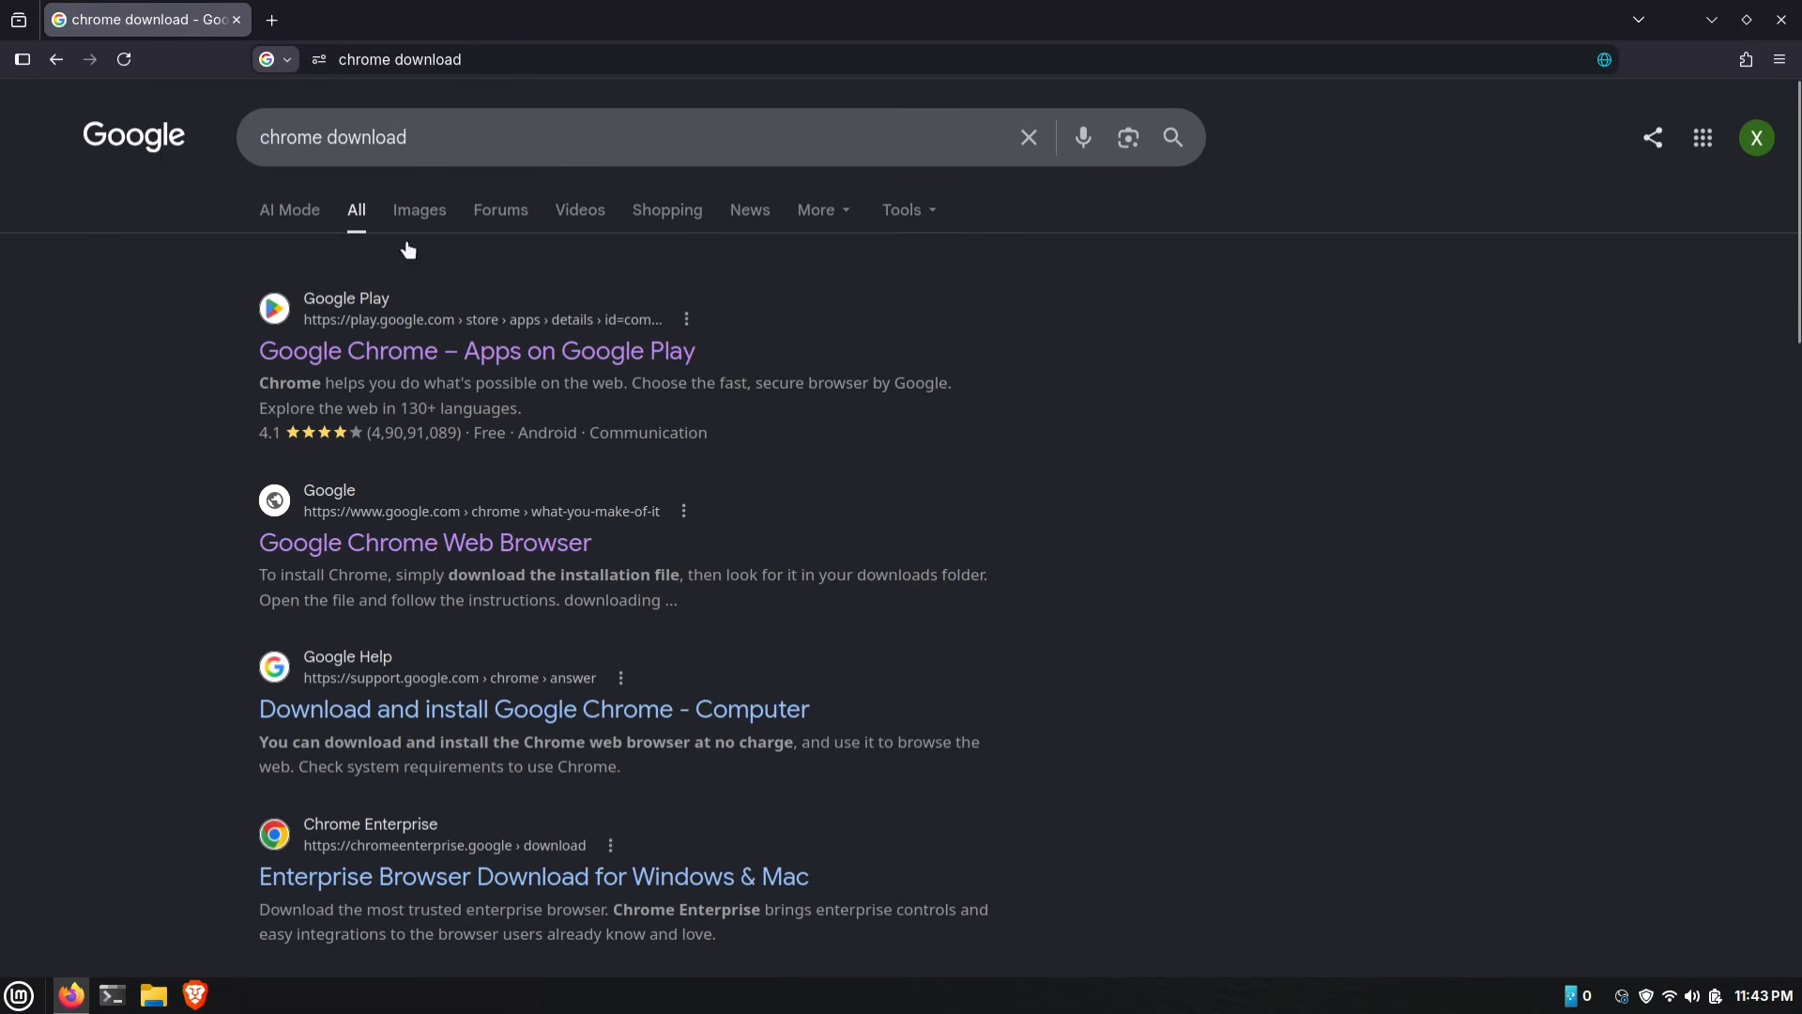
click(413, 542)
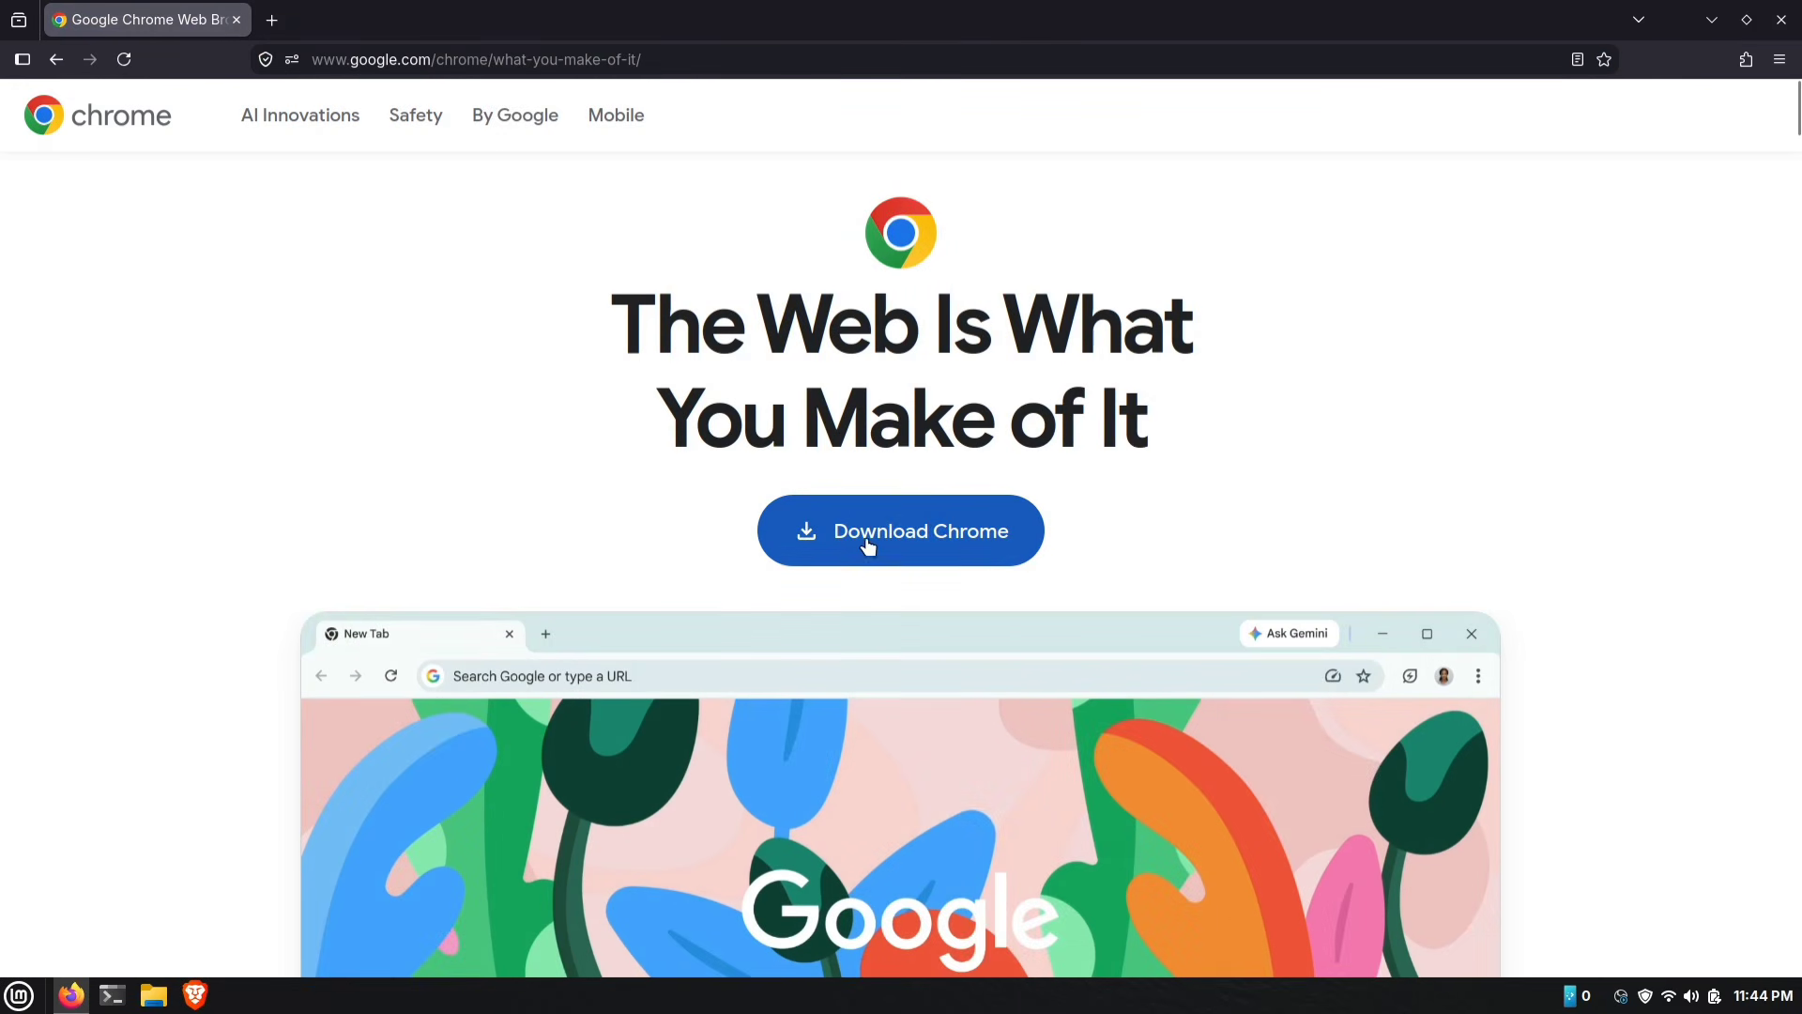
Download Chrome for Linux as the 64 bit .deb (For Debian/Ubuntu) package, accepting the terms.
click(867, 546)
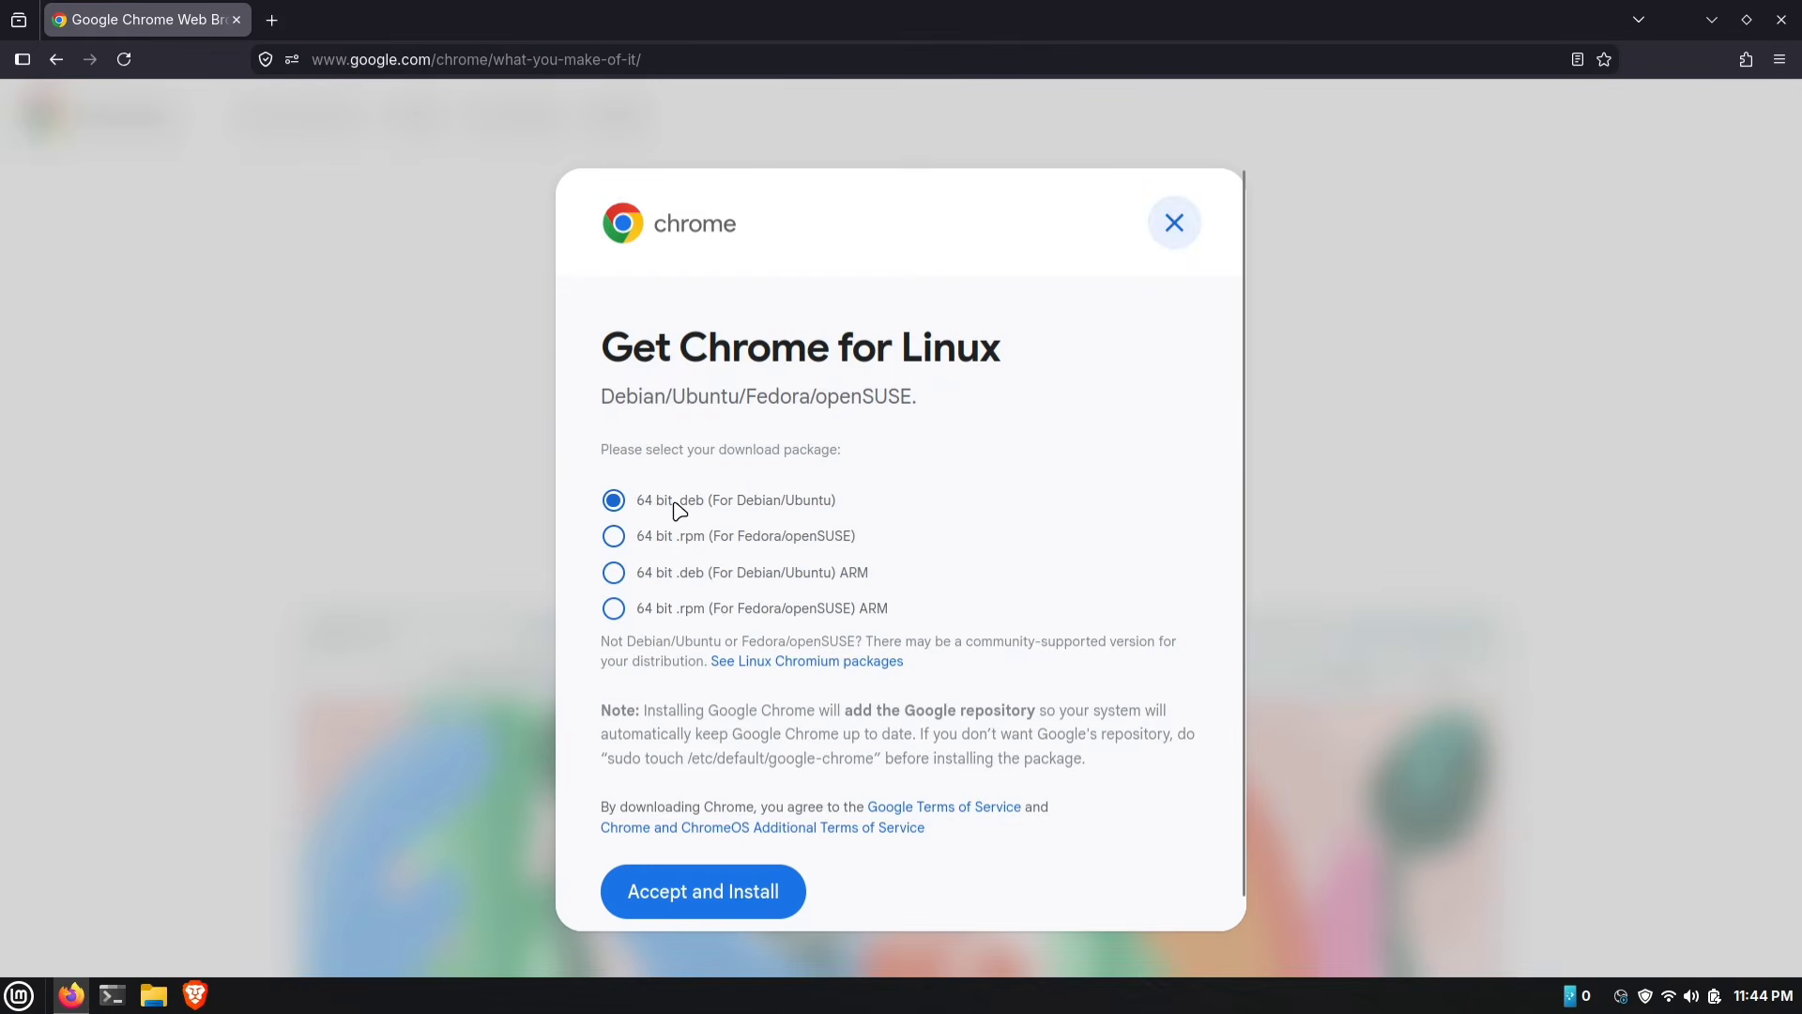
drag(672, 503, 708, 509)
click(877, 463)
click(713, 907)
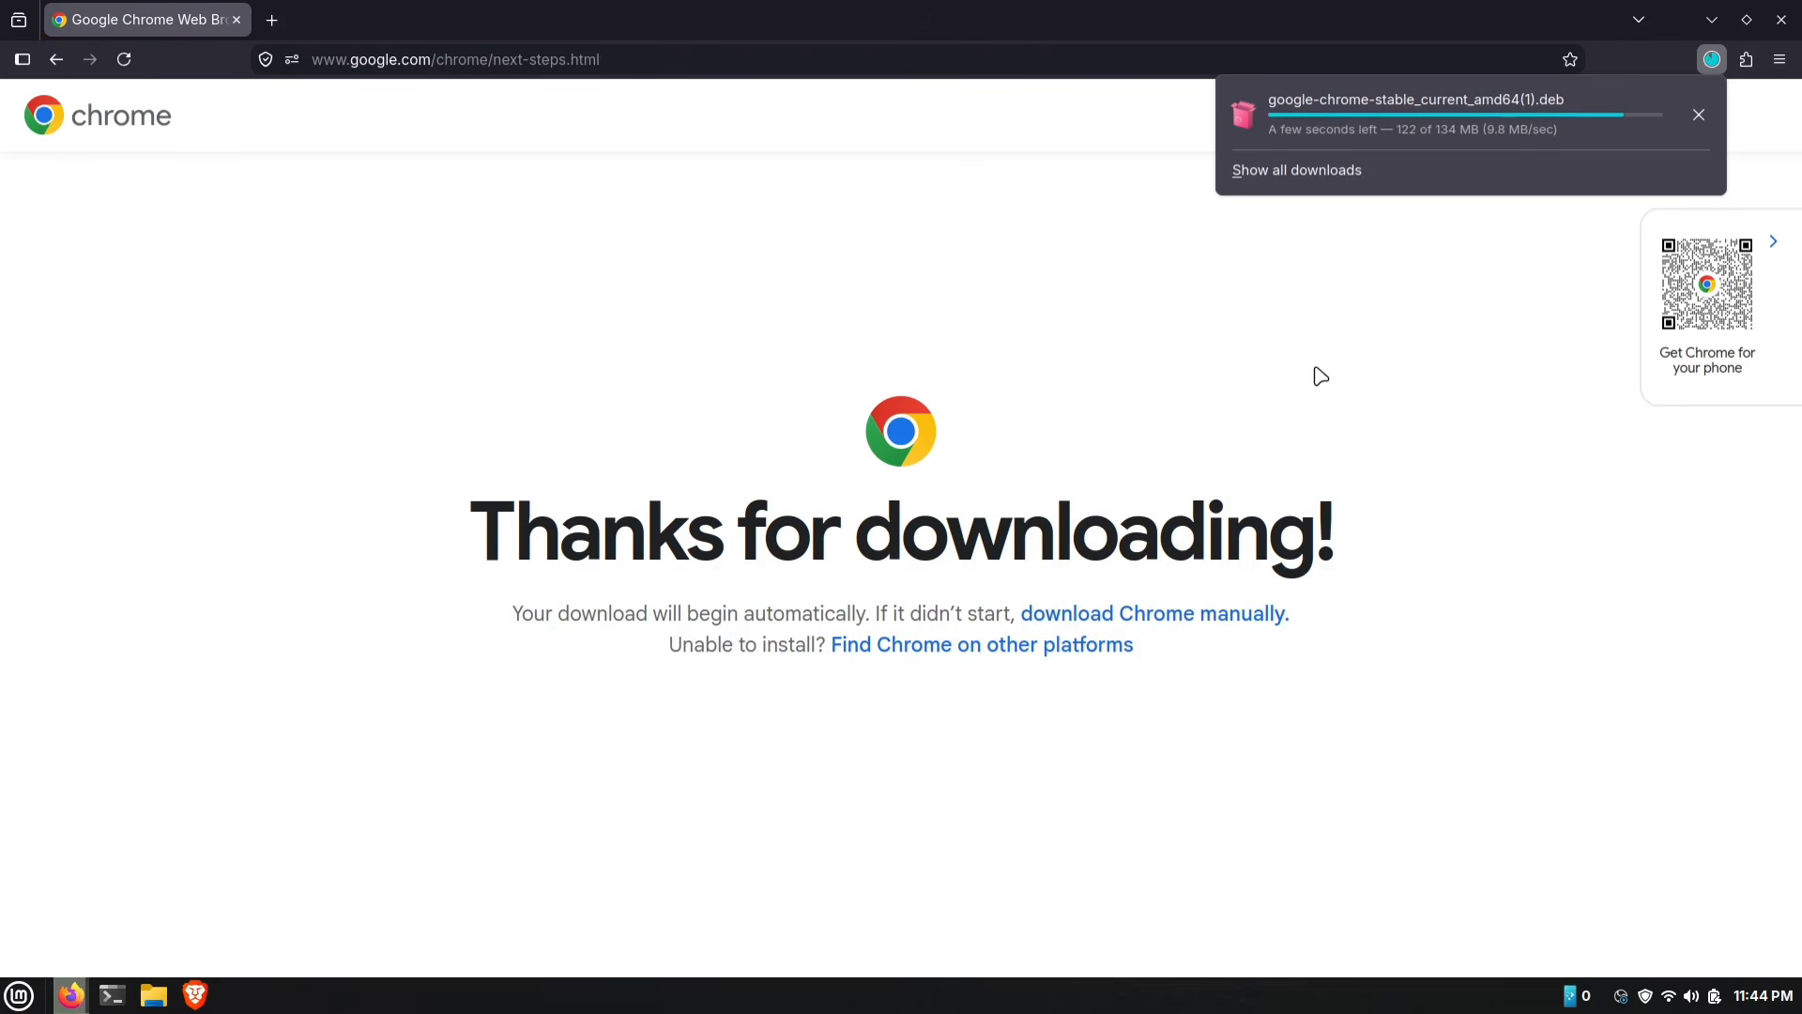
Open the downloaded Chrome .deb, minimise Firefox and install the package, authenticating with the account password.
click(1389, 109)
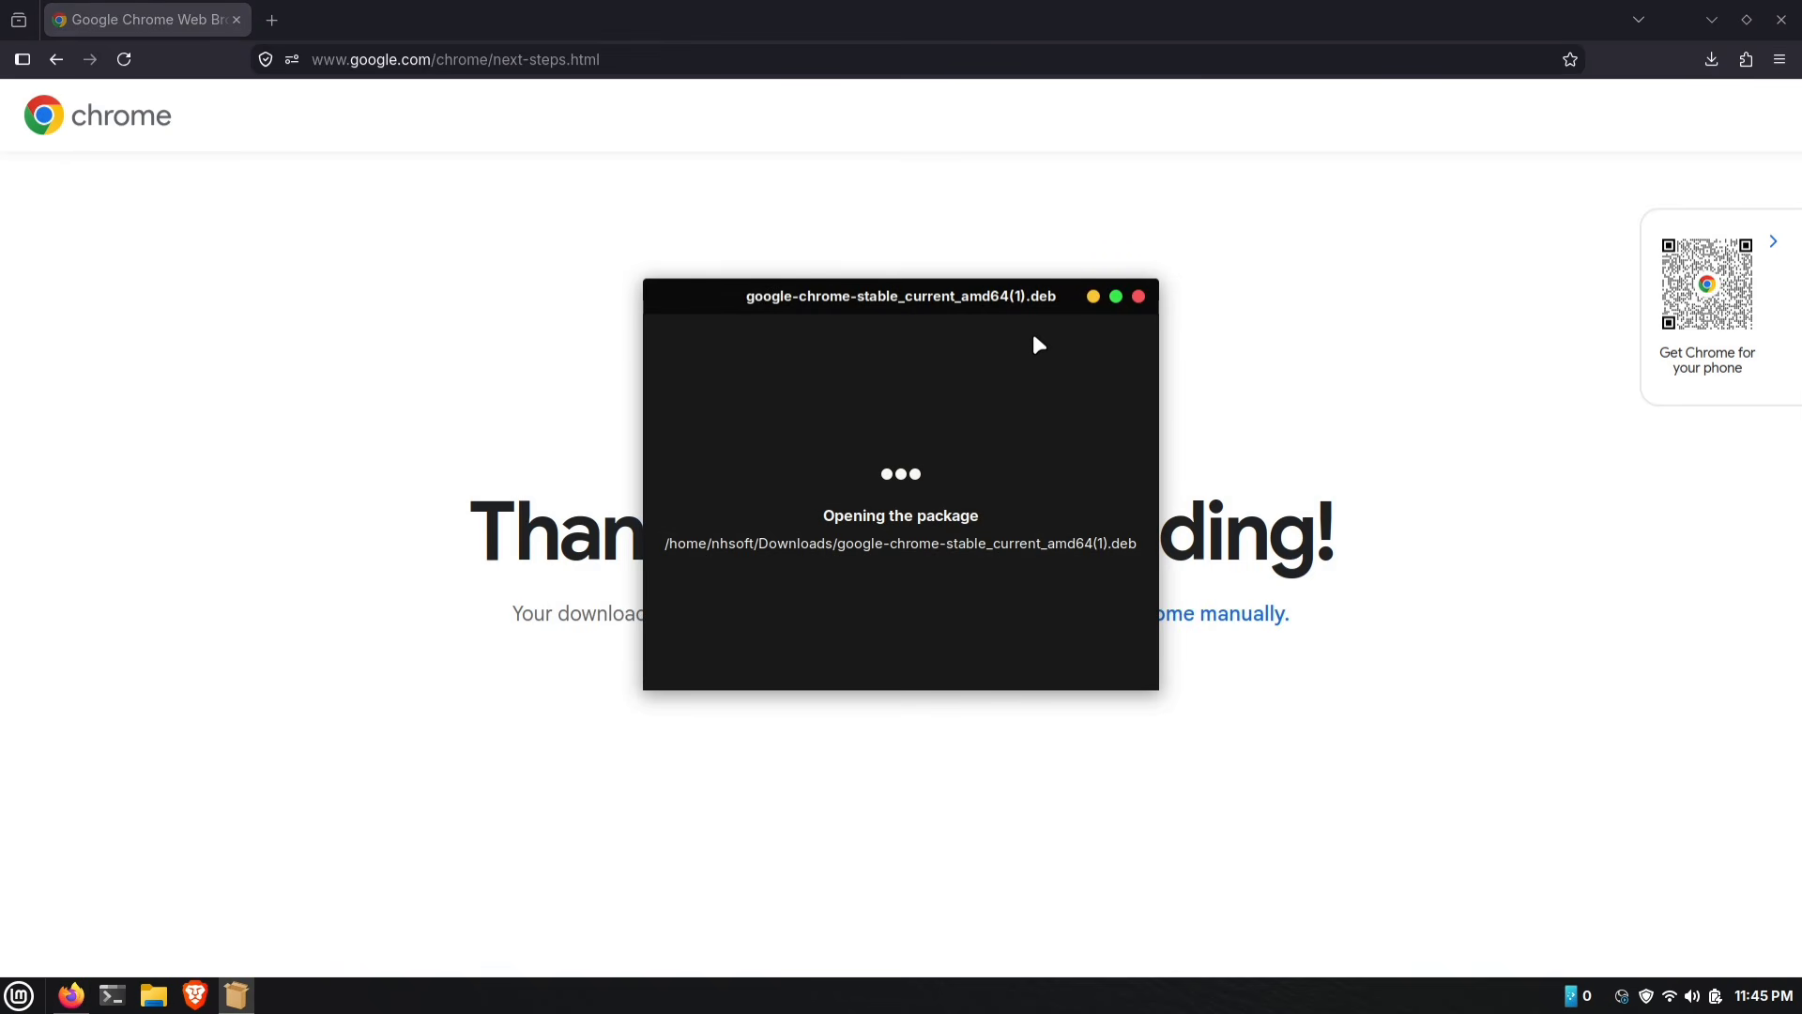
click(1712, 18)
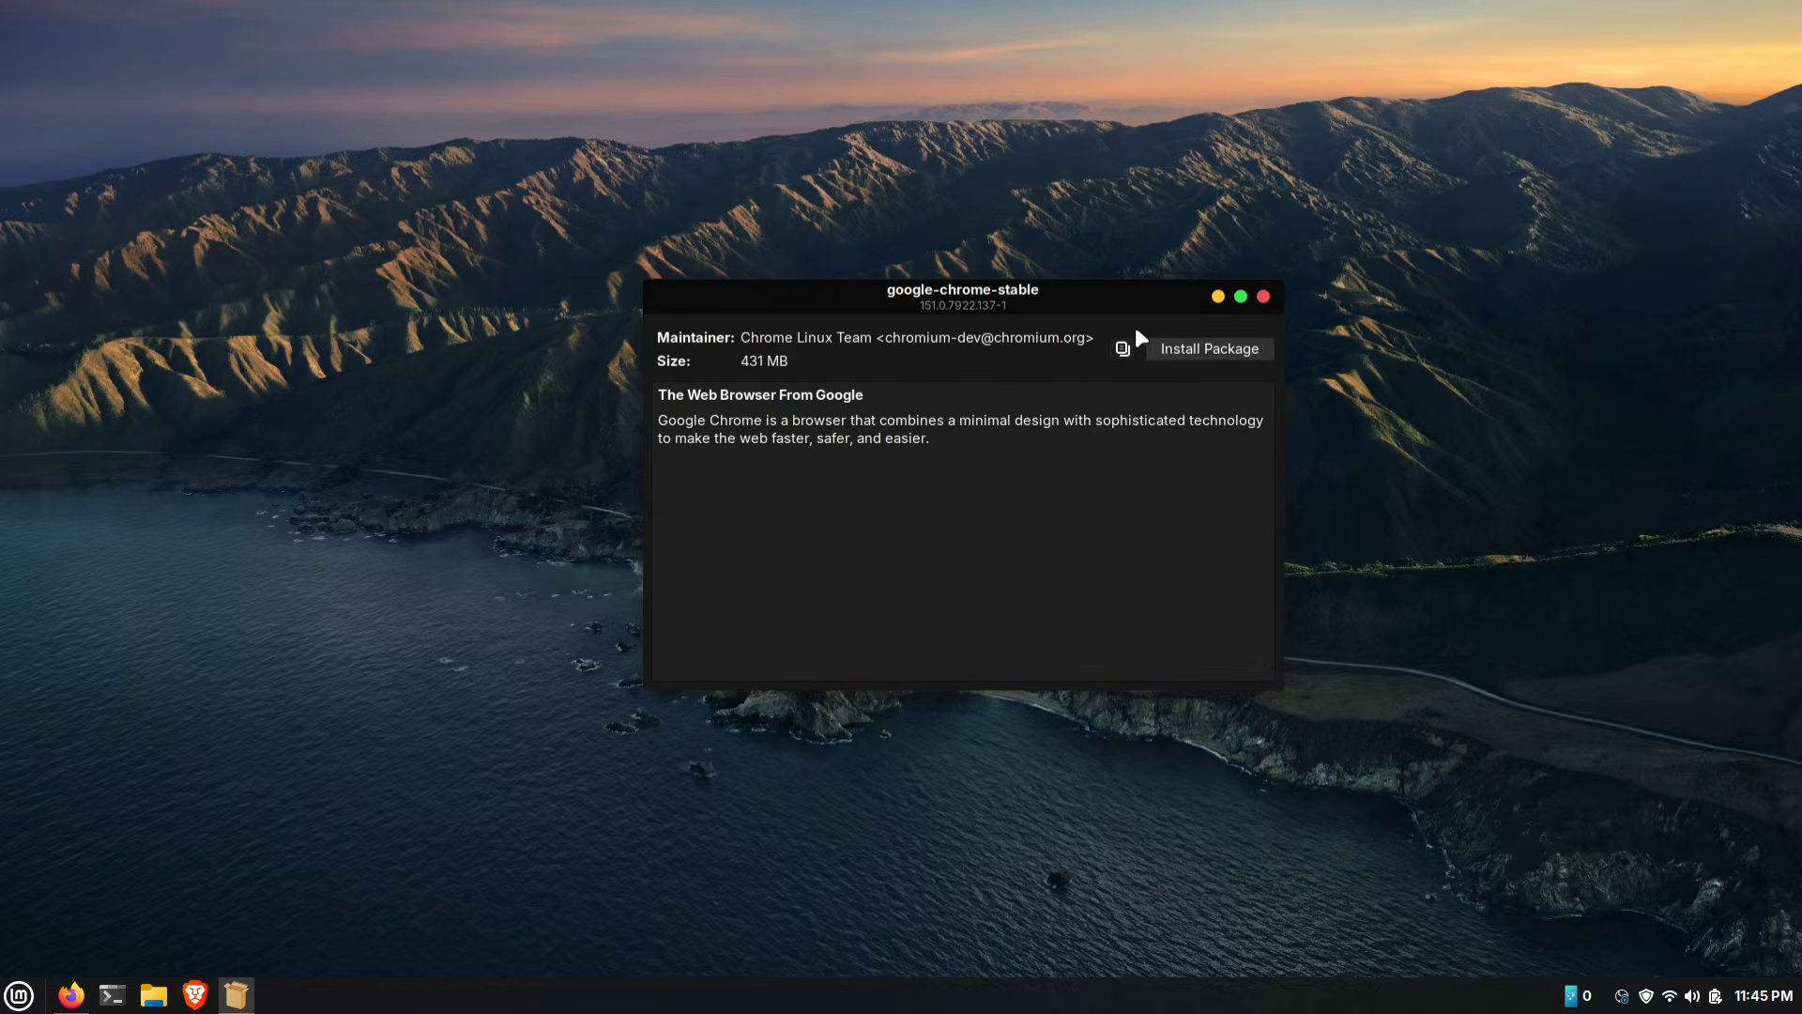
click(1194, 350)
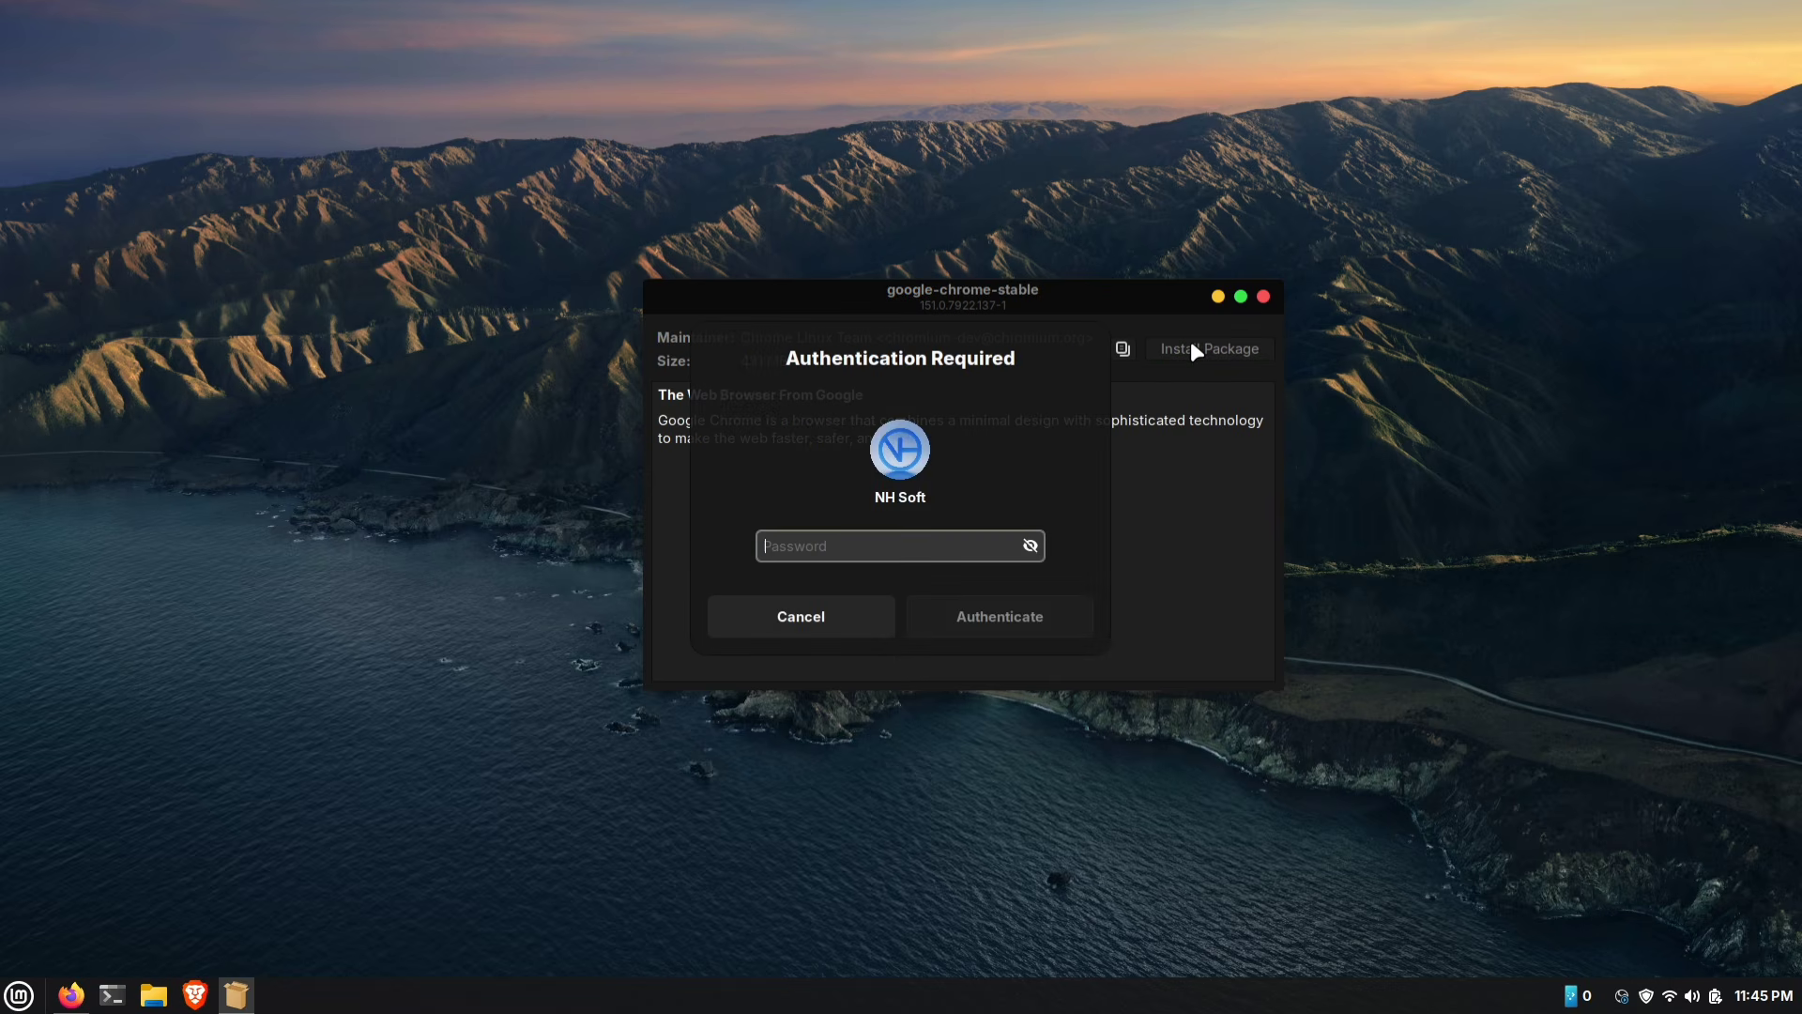
text(********)
key(Return)
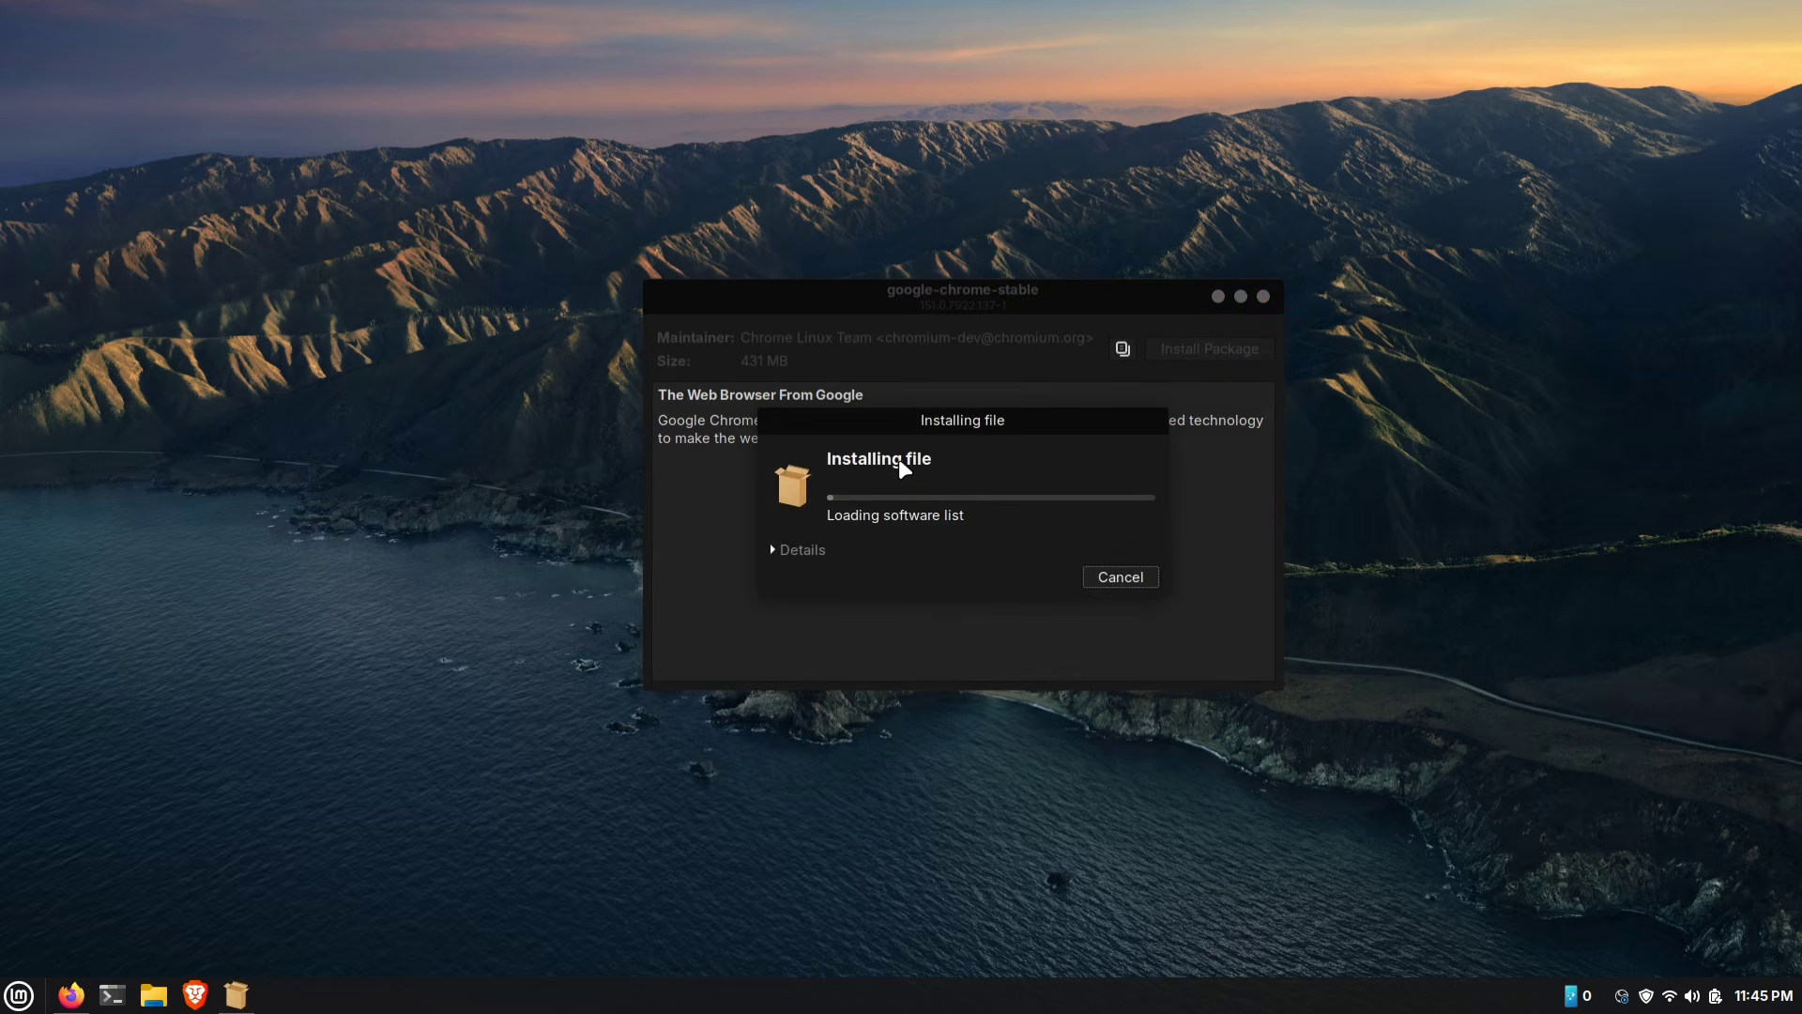
drag(874, 420, 960, 481)
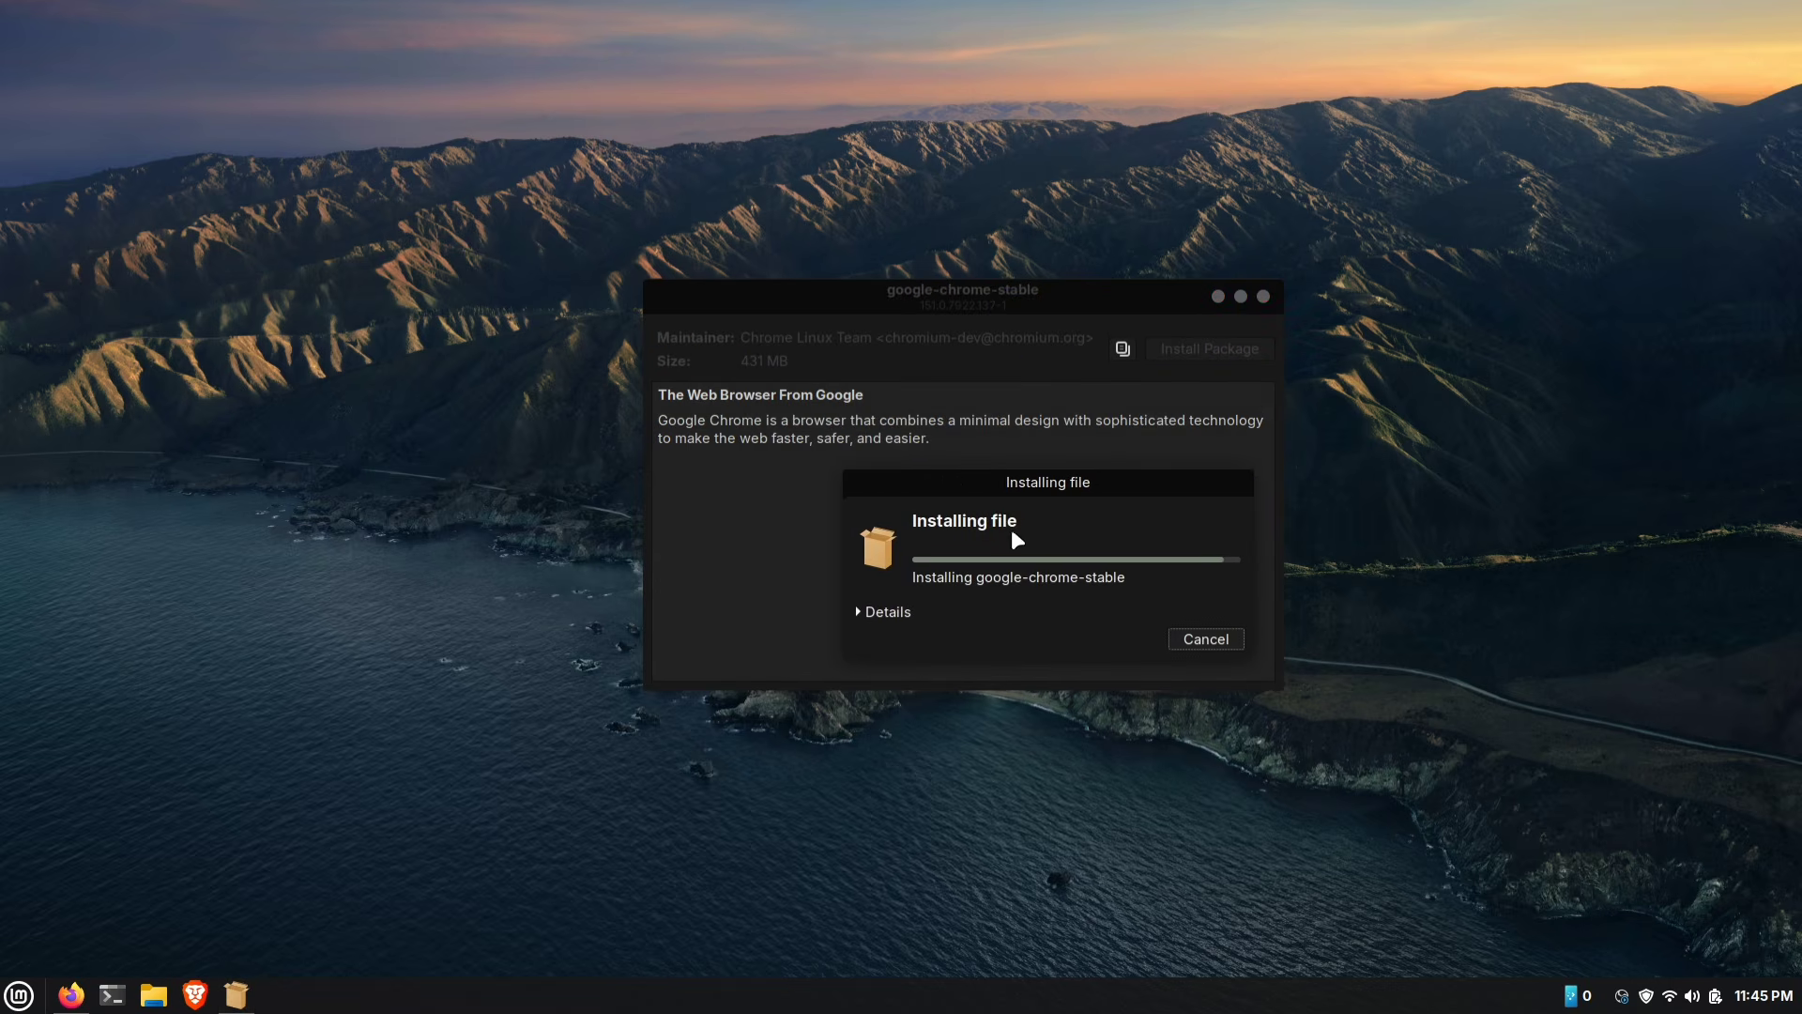
Close the package installer and launch Google Chrome by searching the applications for "chrom".
click(1262, 296)
key(super)
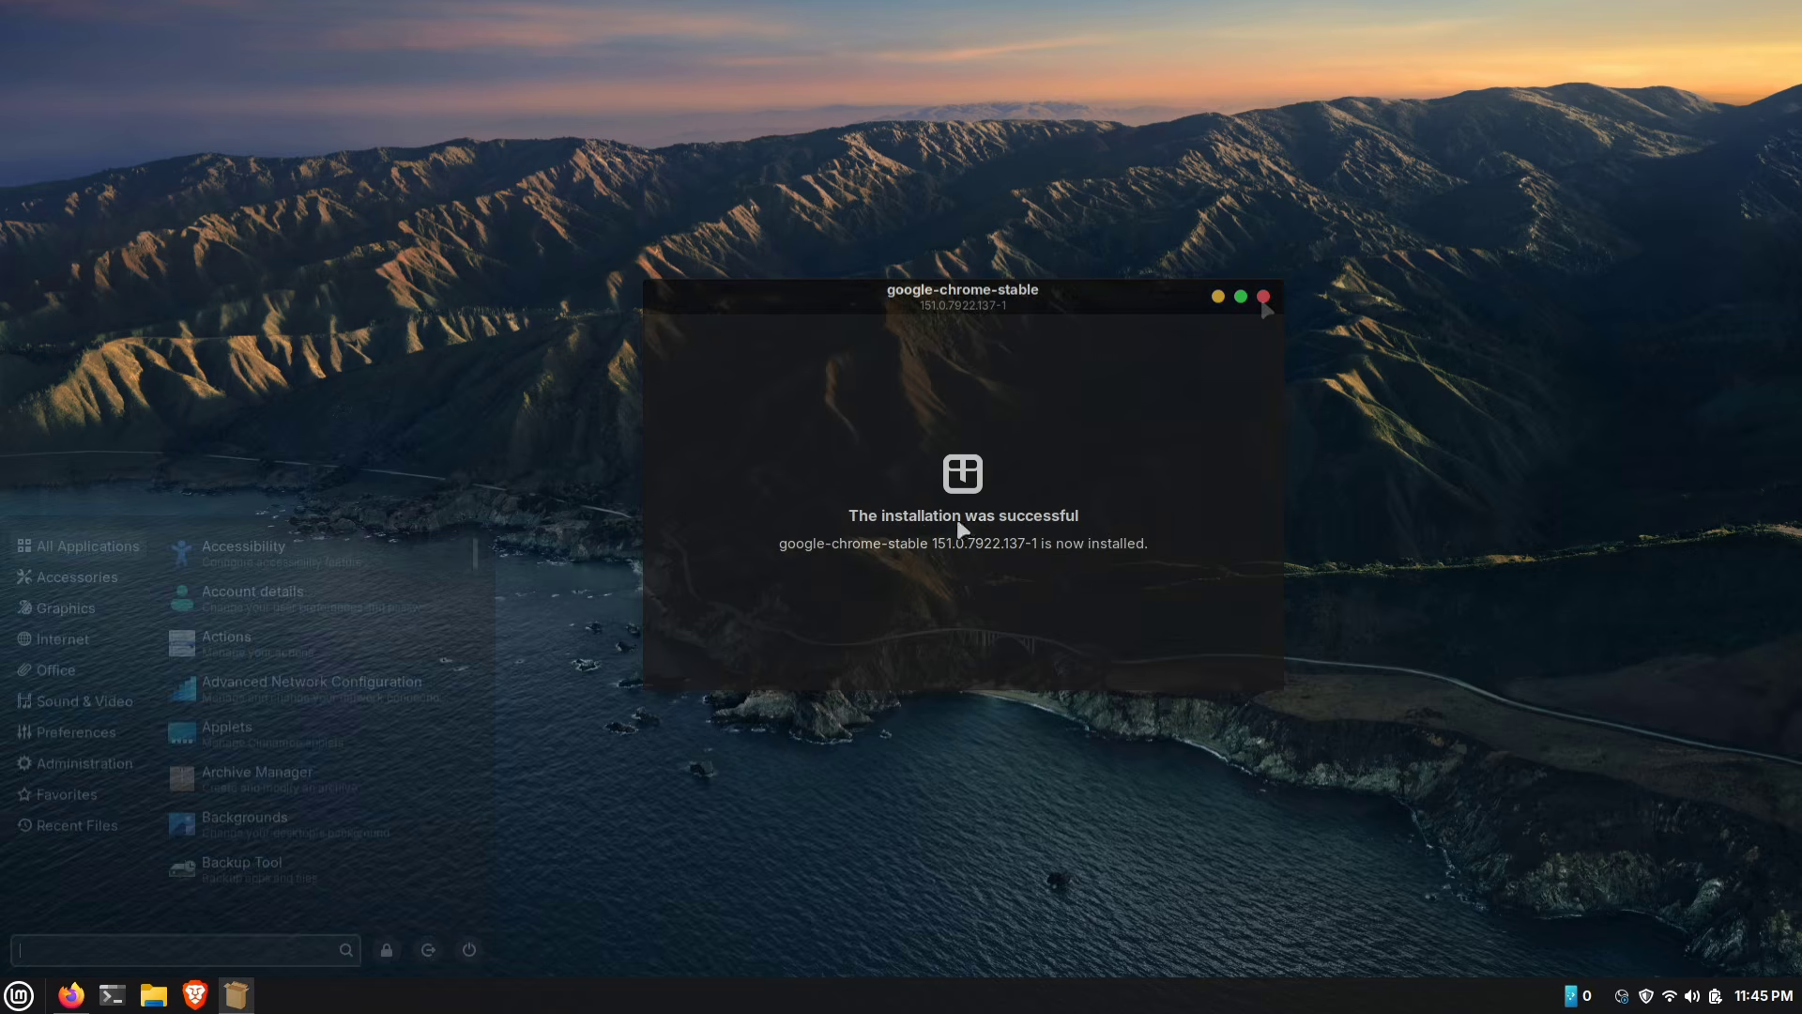
text(chrom)
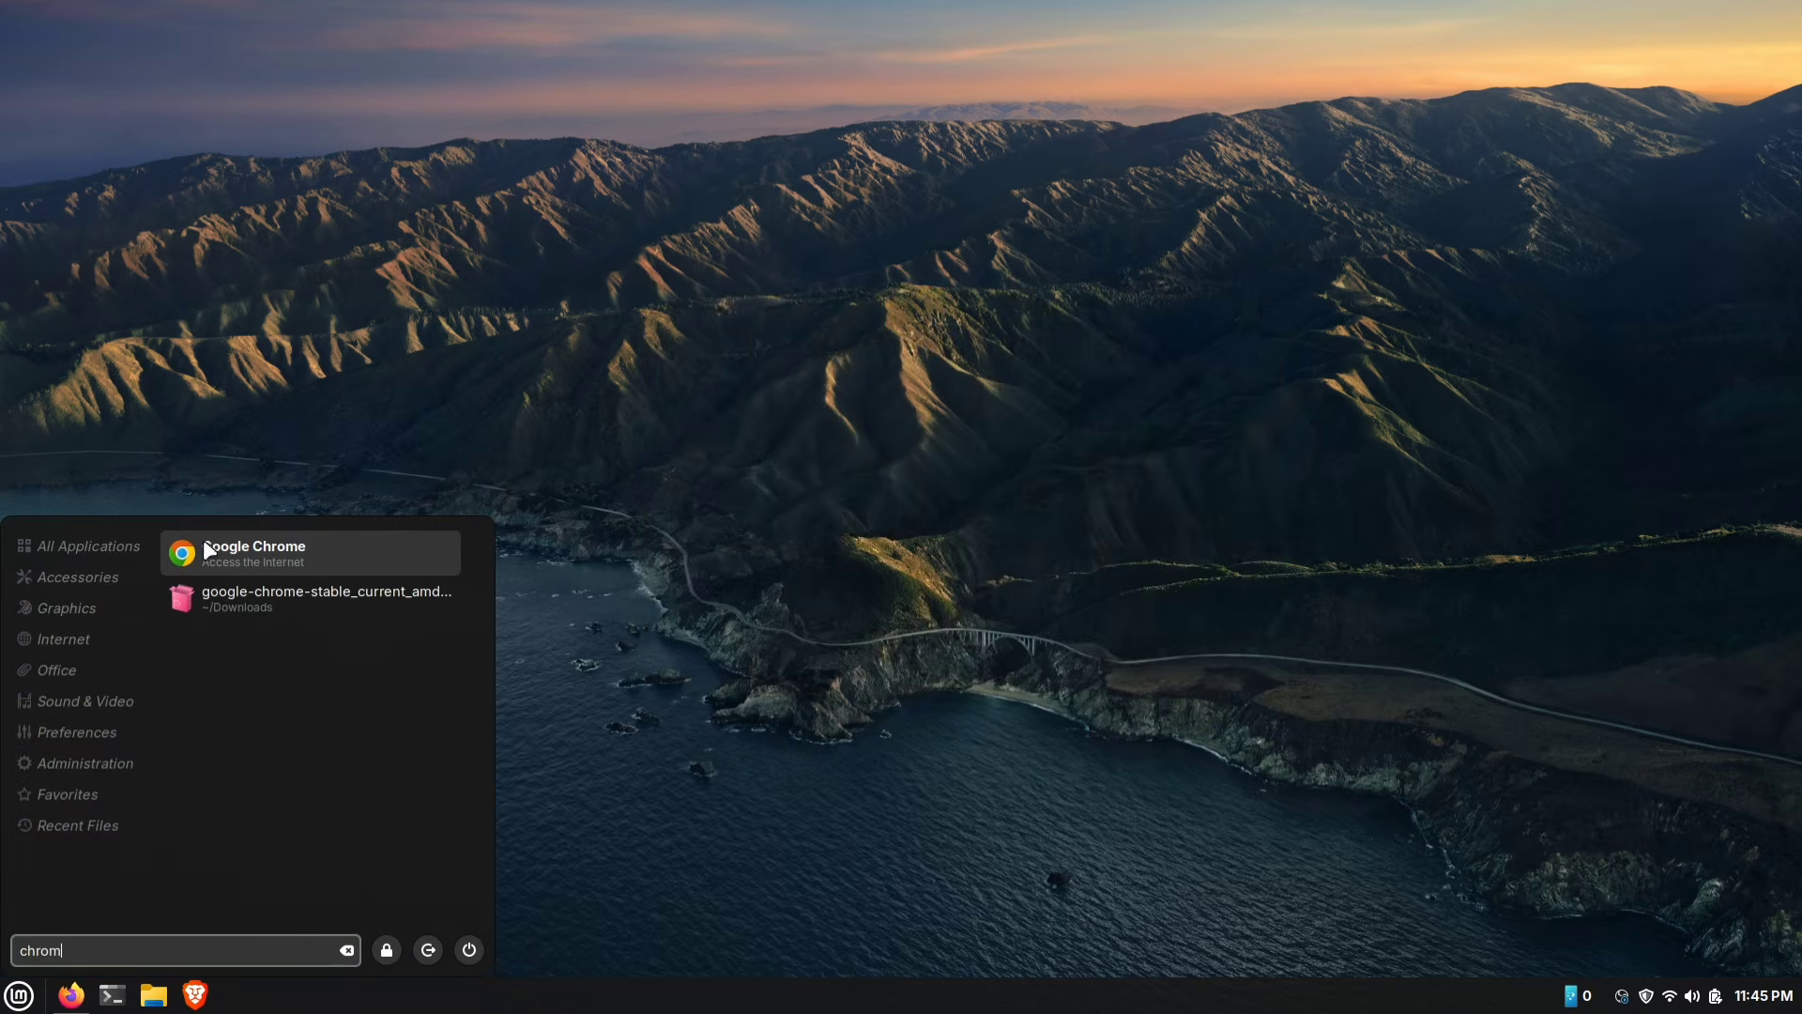
click(356, 561)
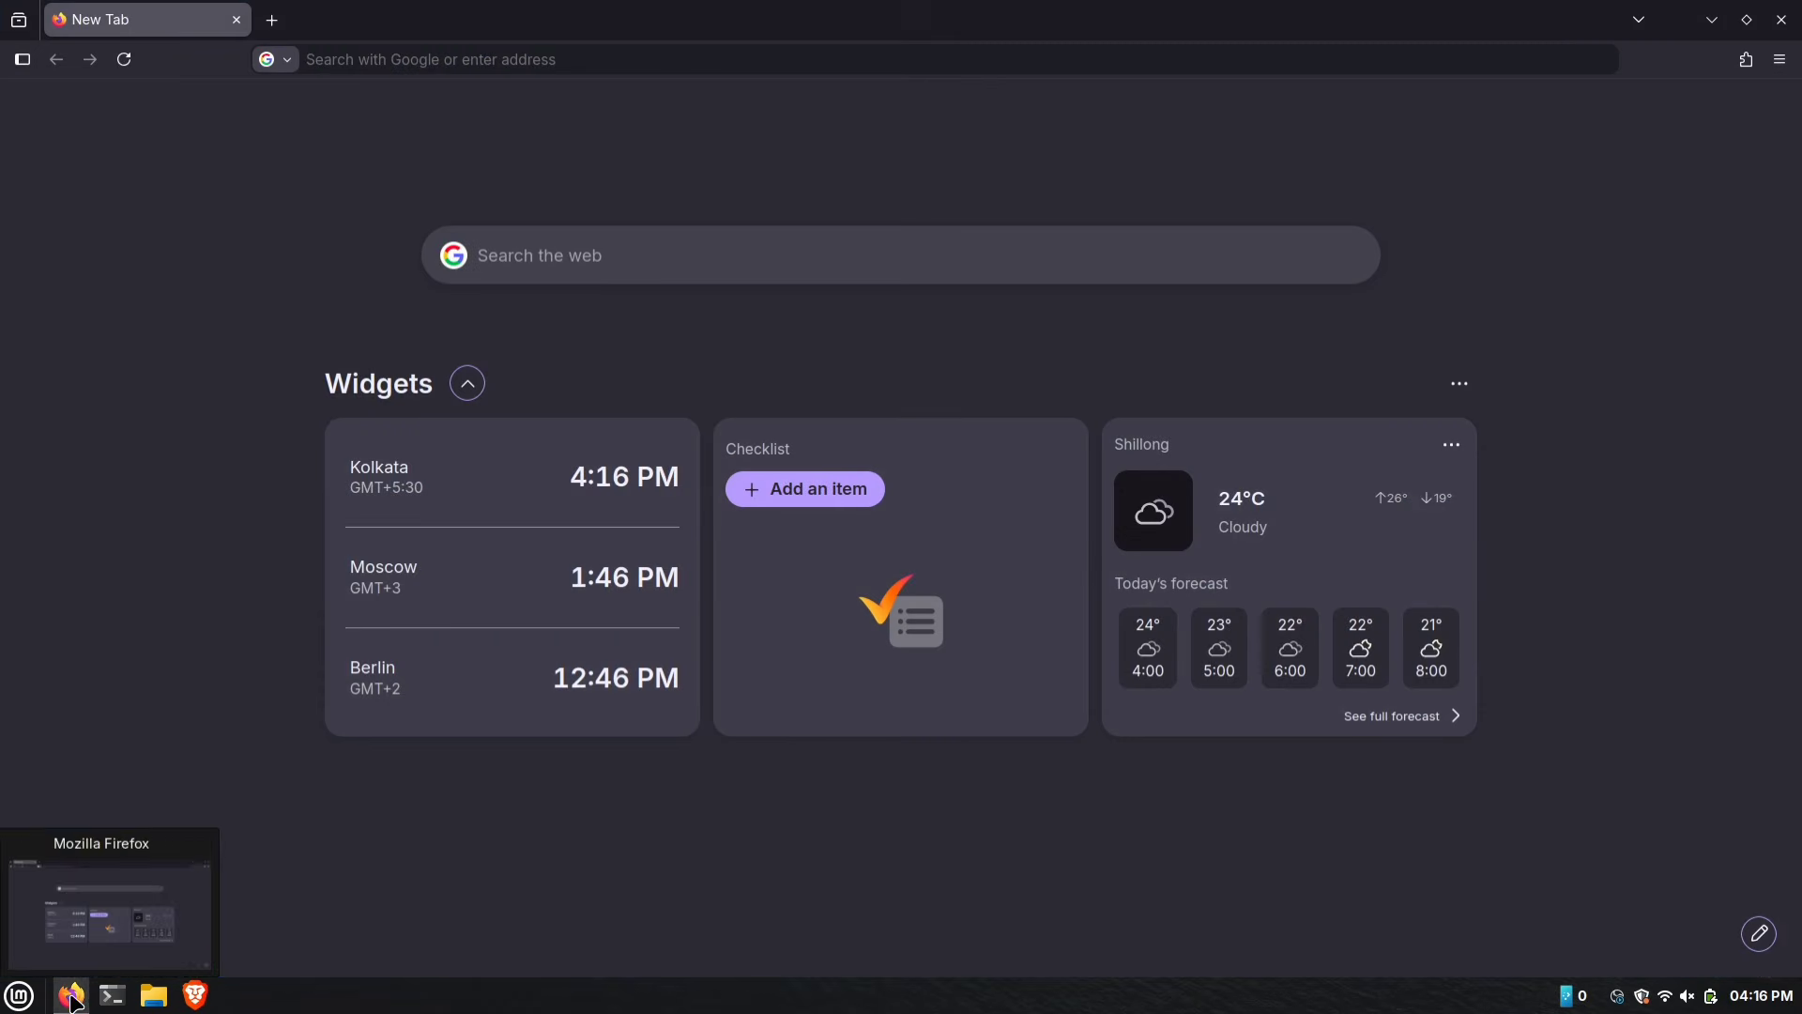
Switch to Firefox, search the web for "spotify" and open the Spotify for Linux download page in a new tab.
click(71, 994)
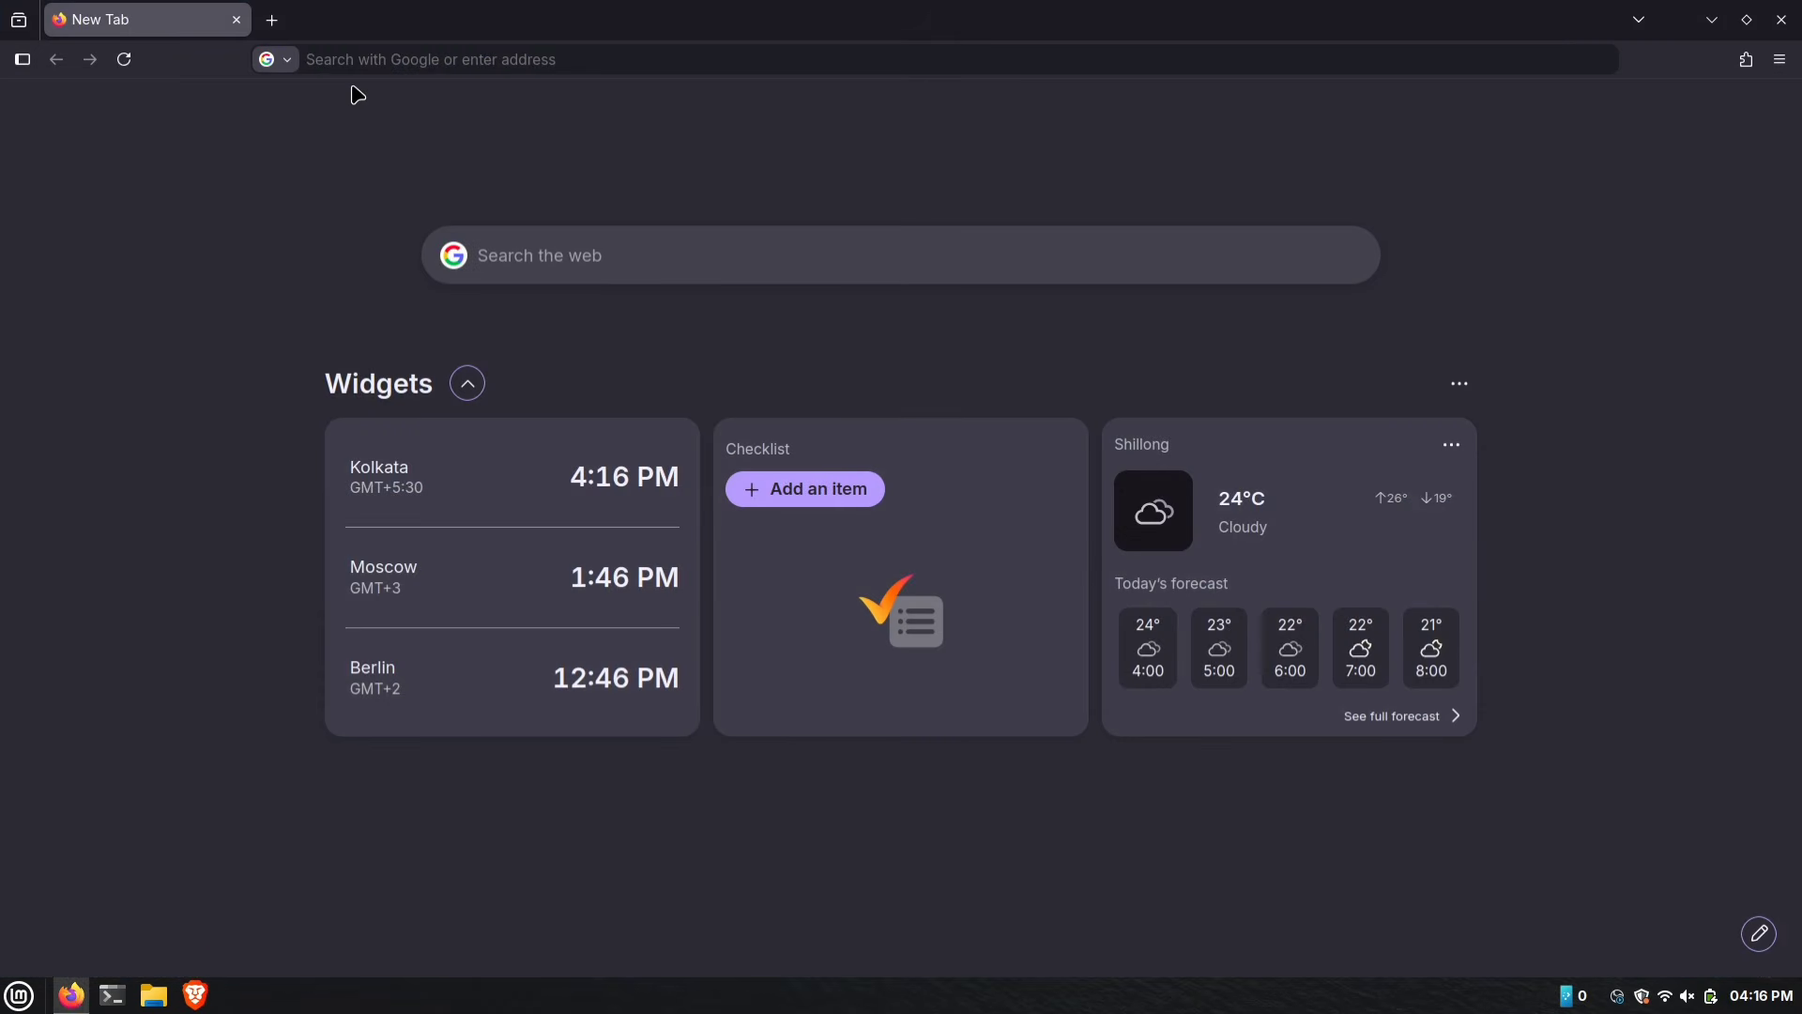
click(421, 58)
text(spotify)
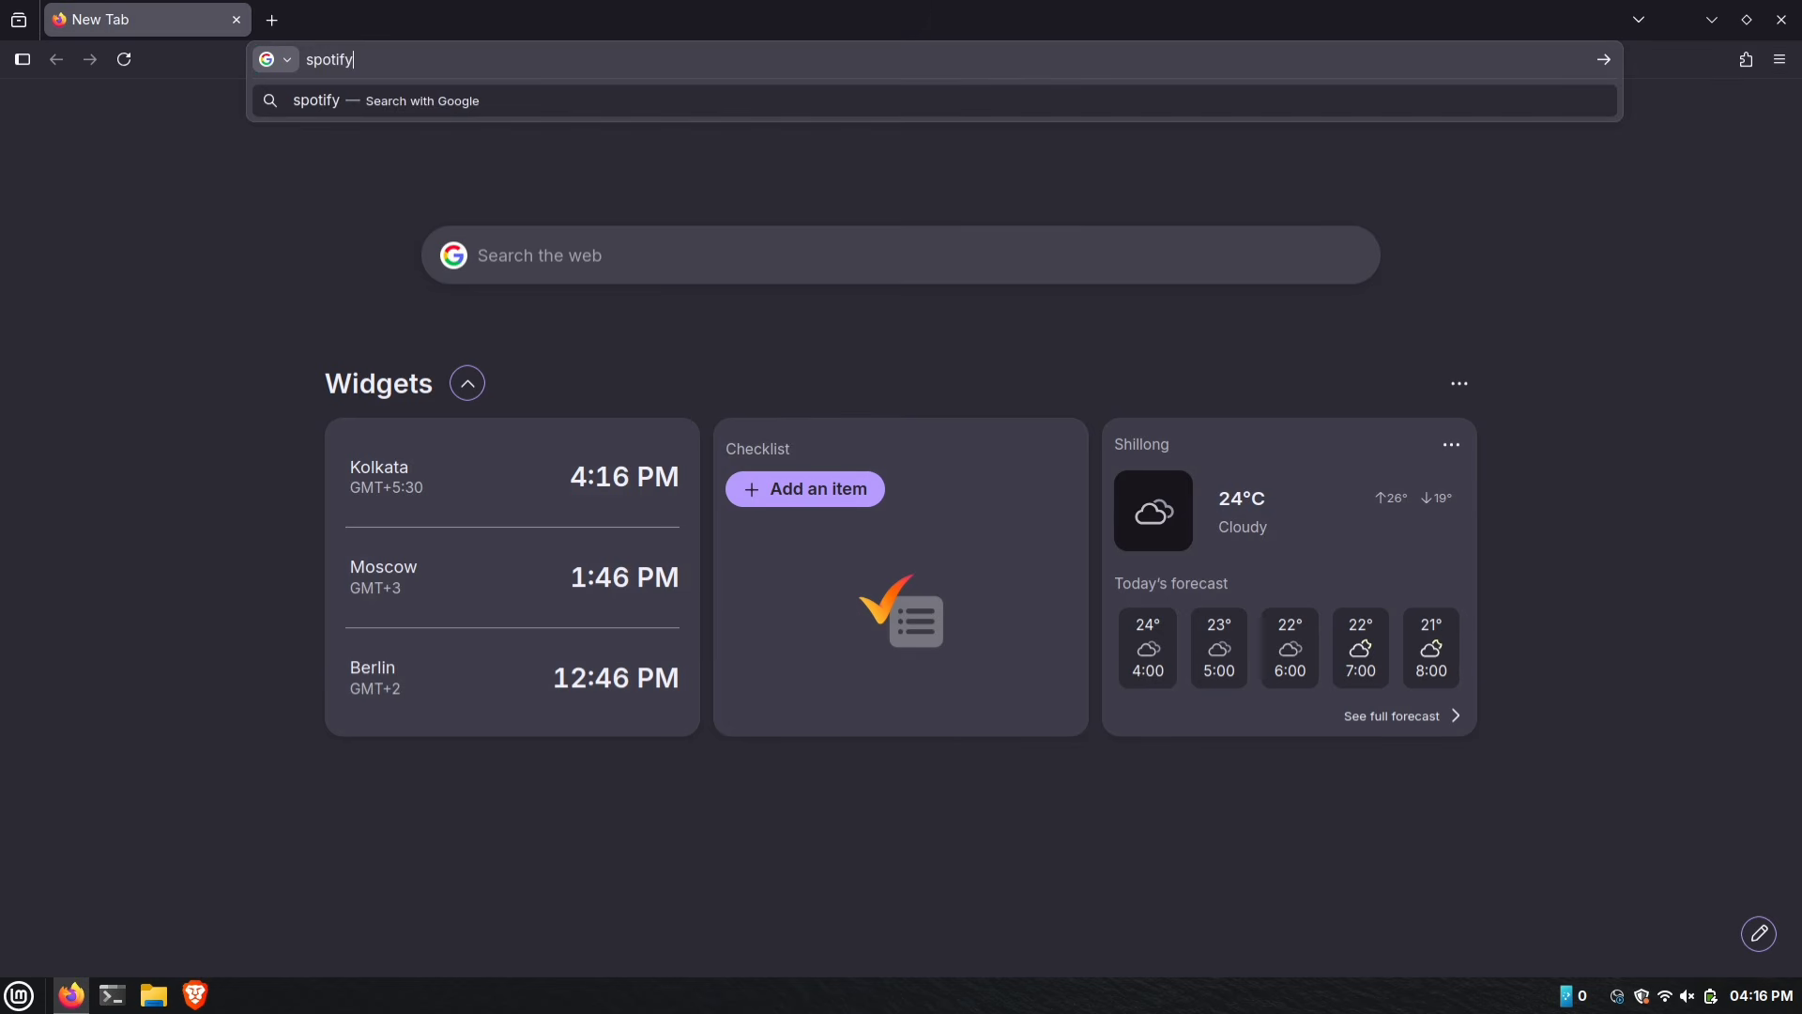
key(Return)
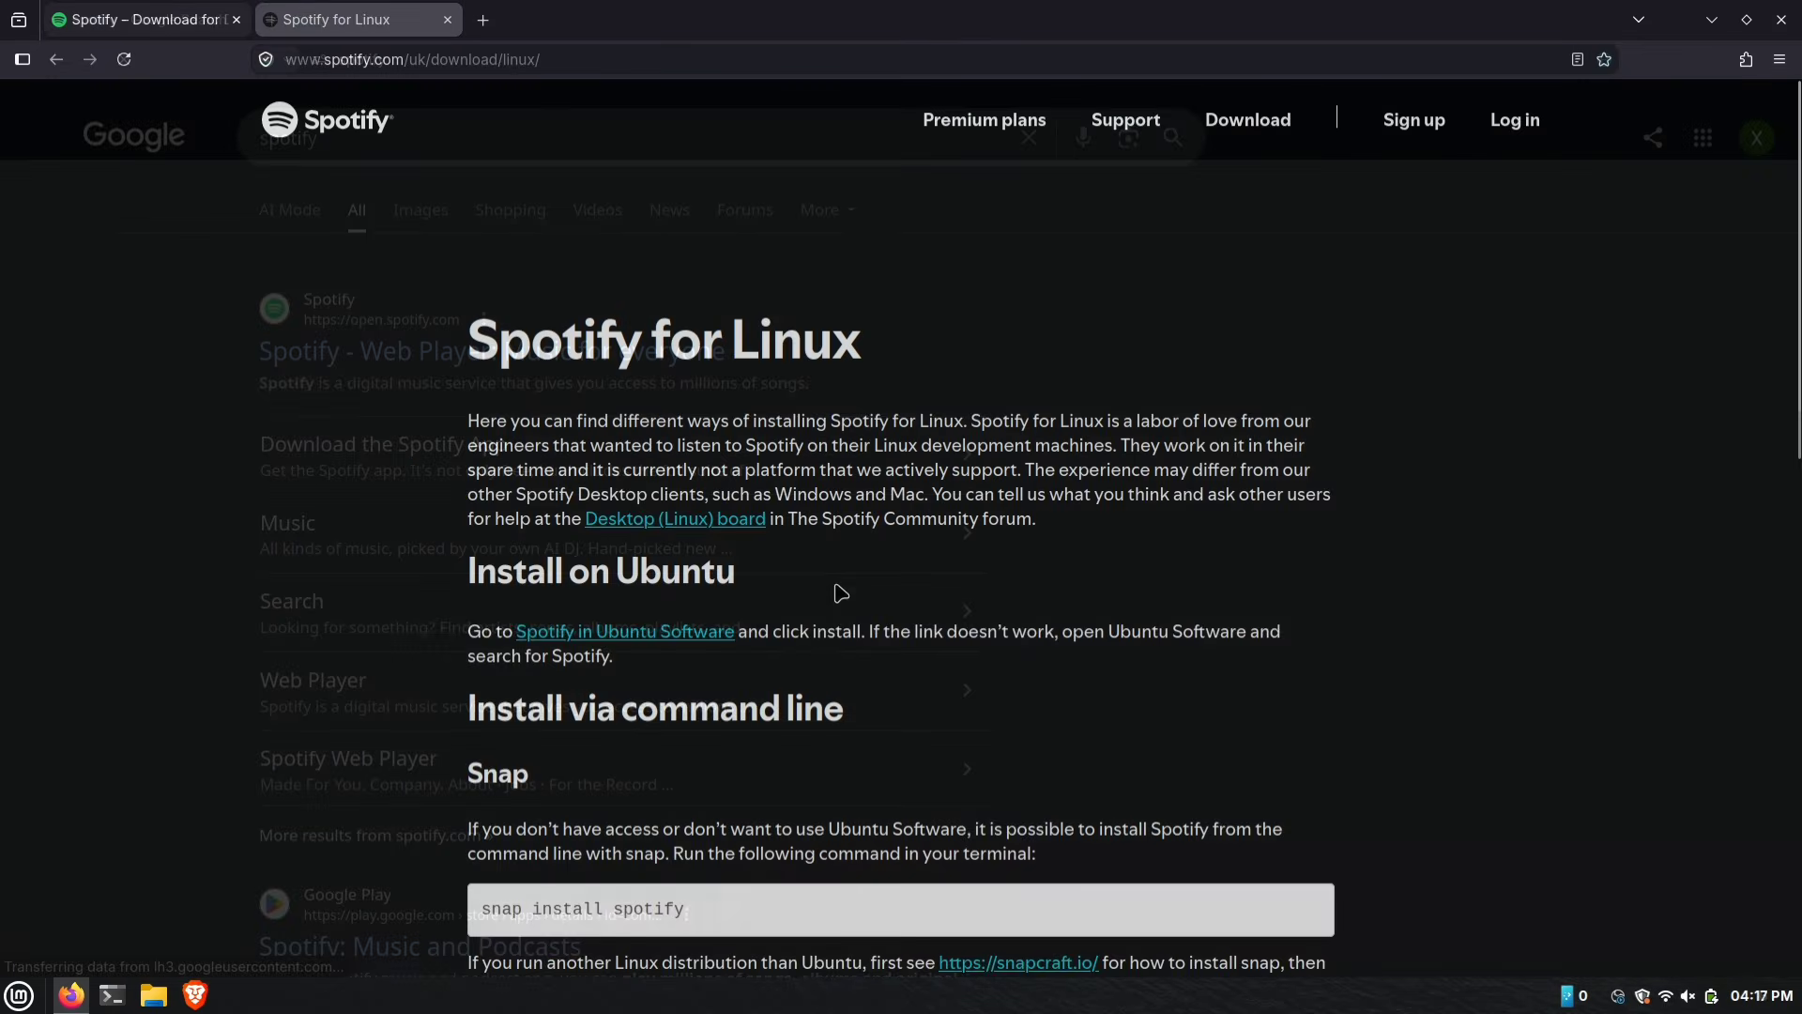
Review the Snap and Debian / Ubuntu installation instructions on the Spotify for Linux page.
scroll(838, 587, down, 5)
scroll(840, 592, down, 1)
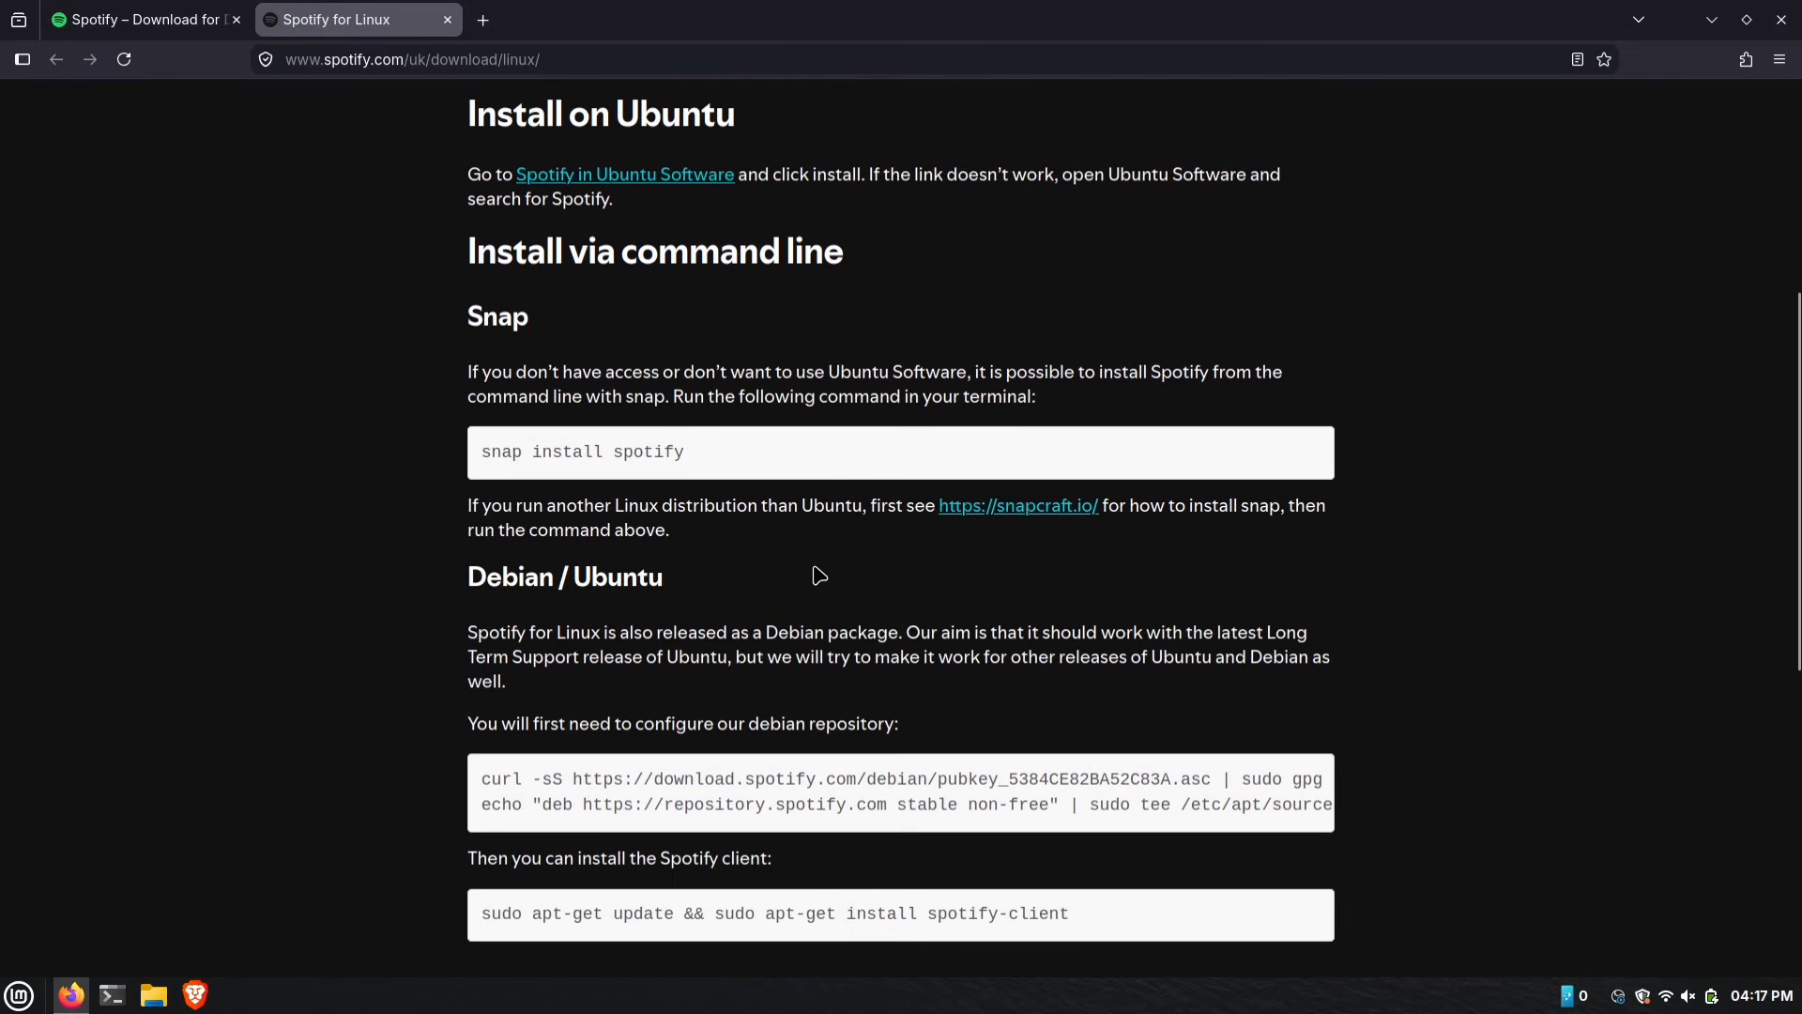
scroll(819, 576, down, 5)
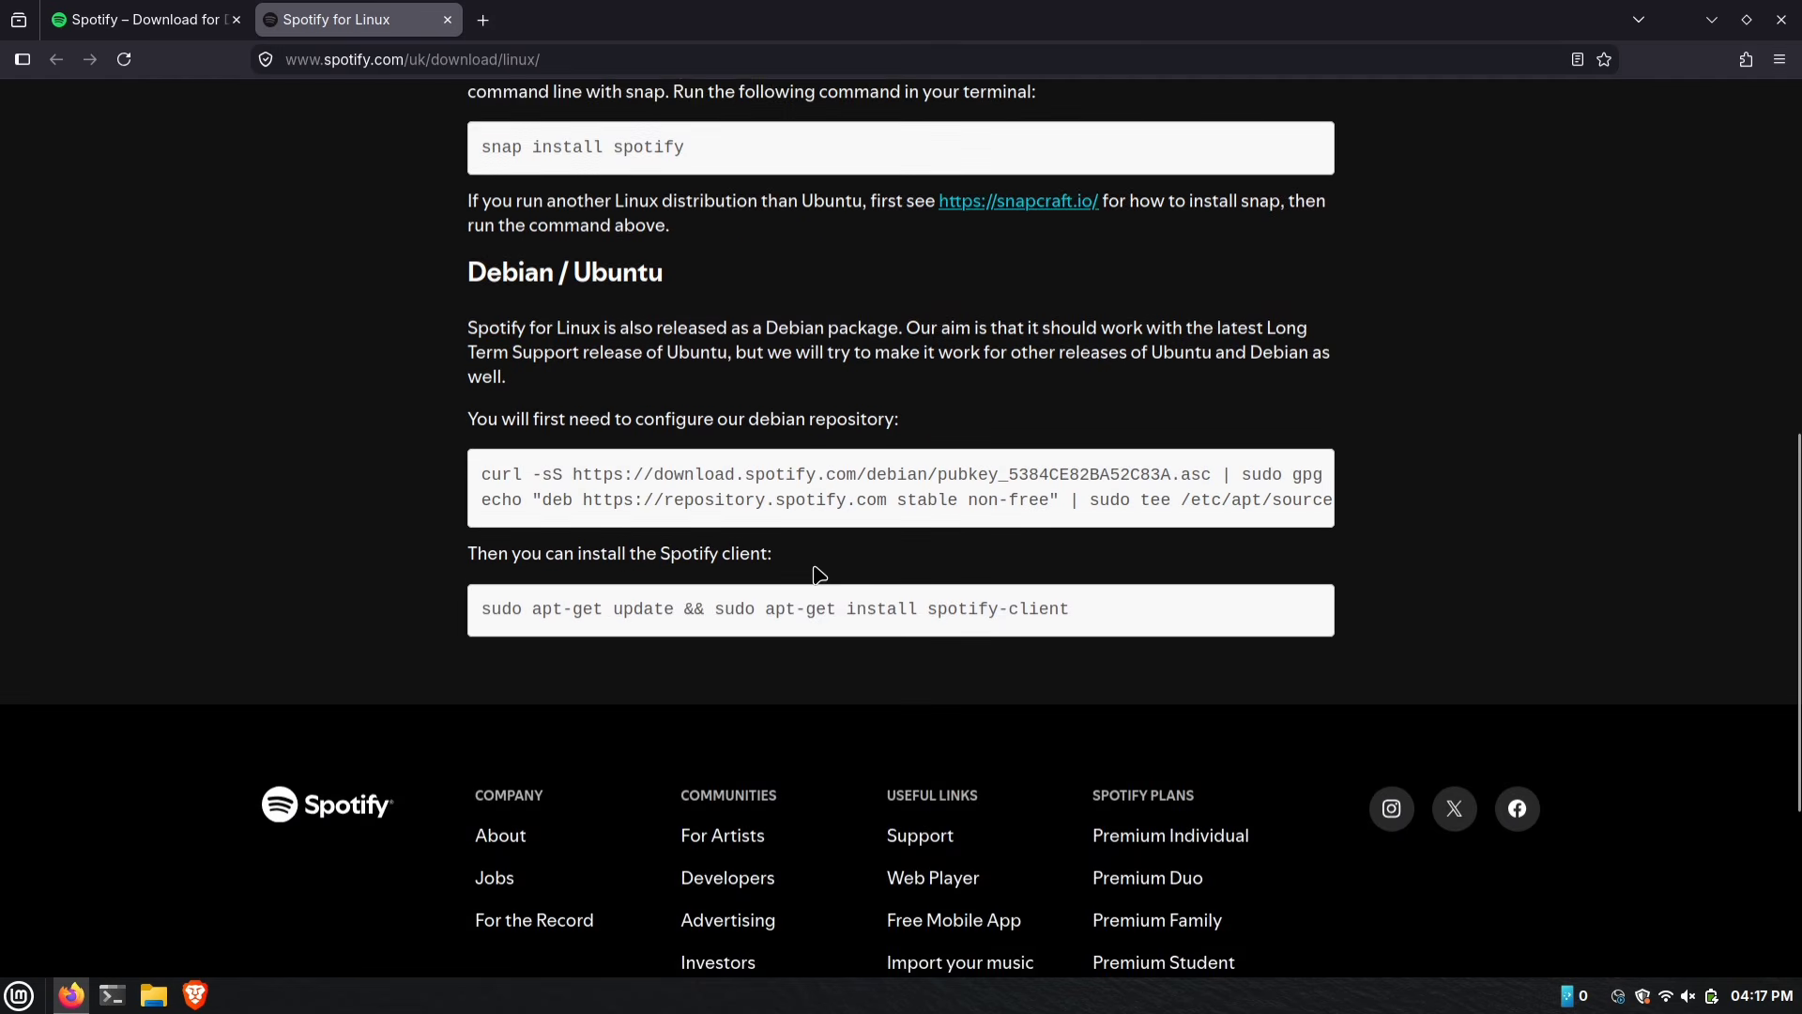
scroll(819, 576, up, 2)
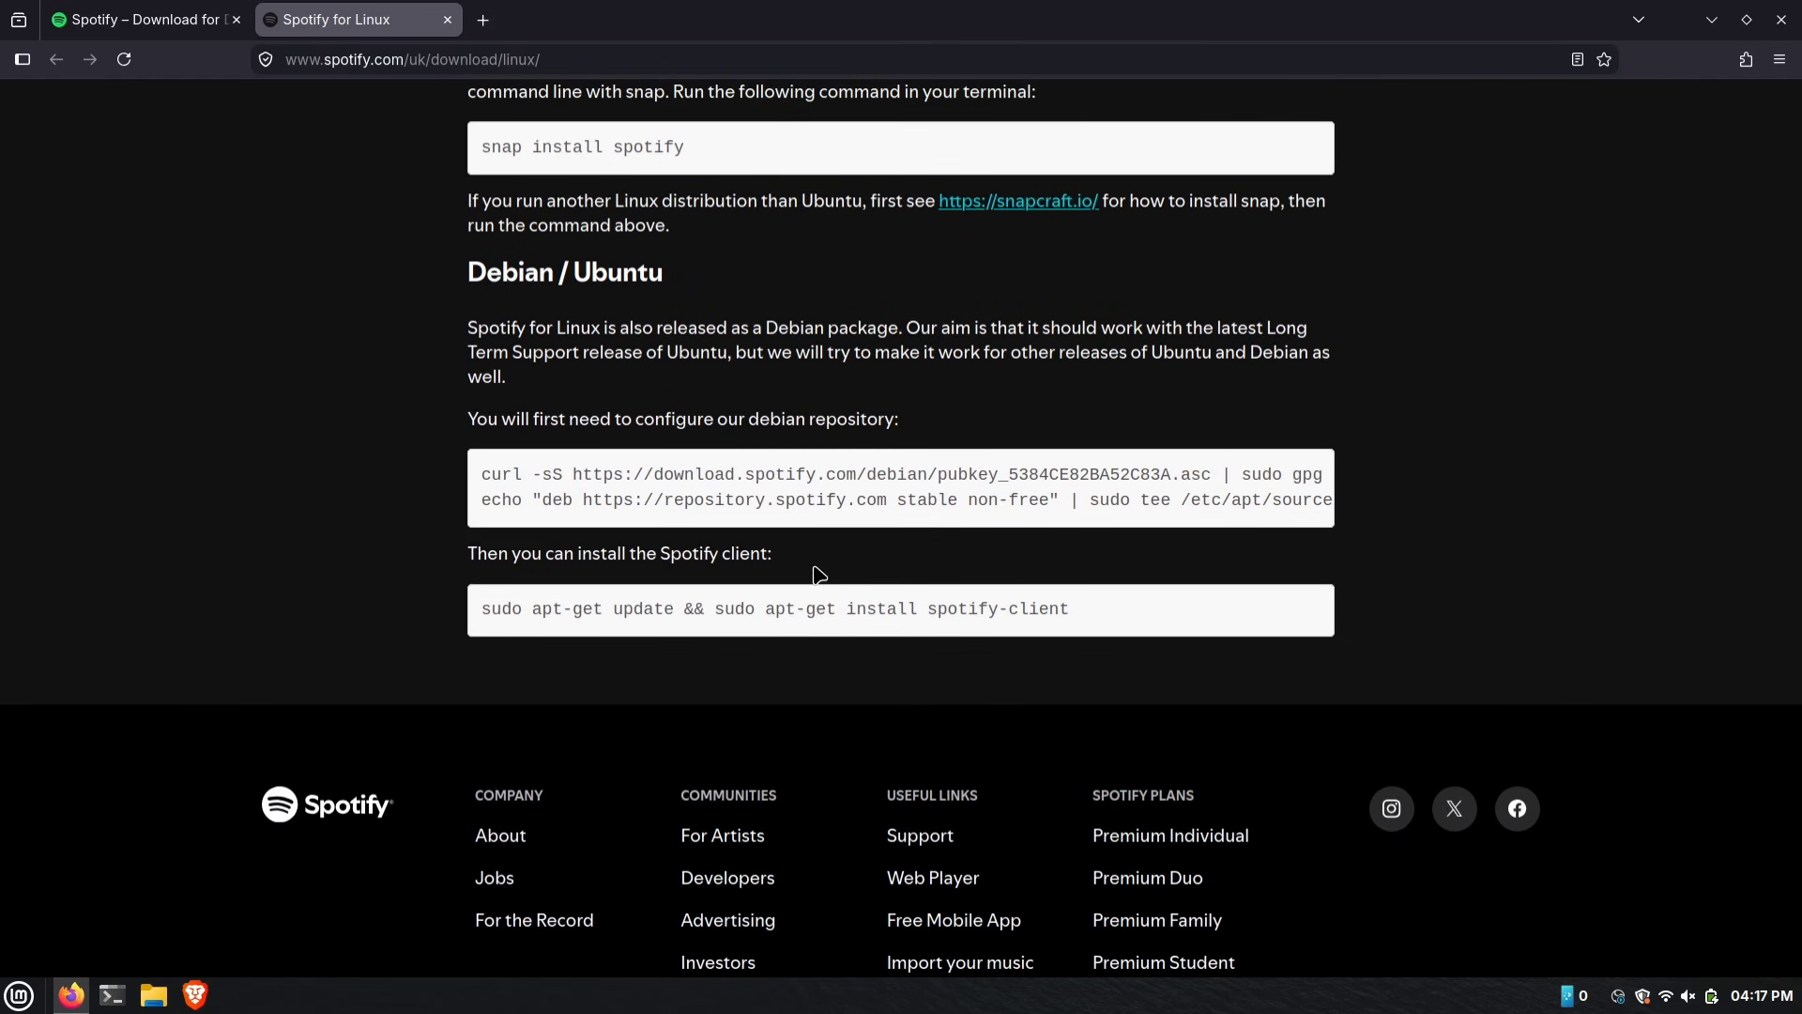
scroll(820, 575, up, 2)
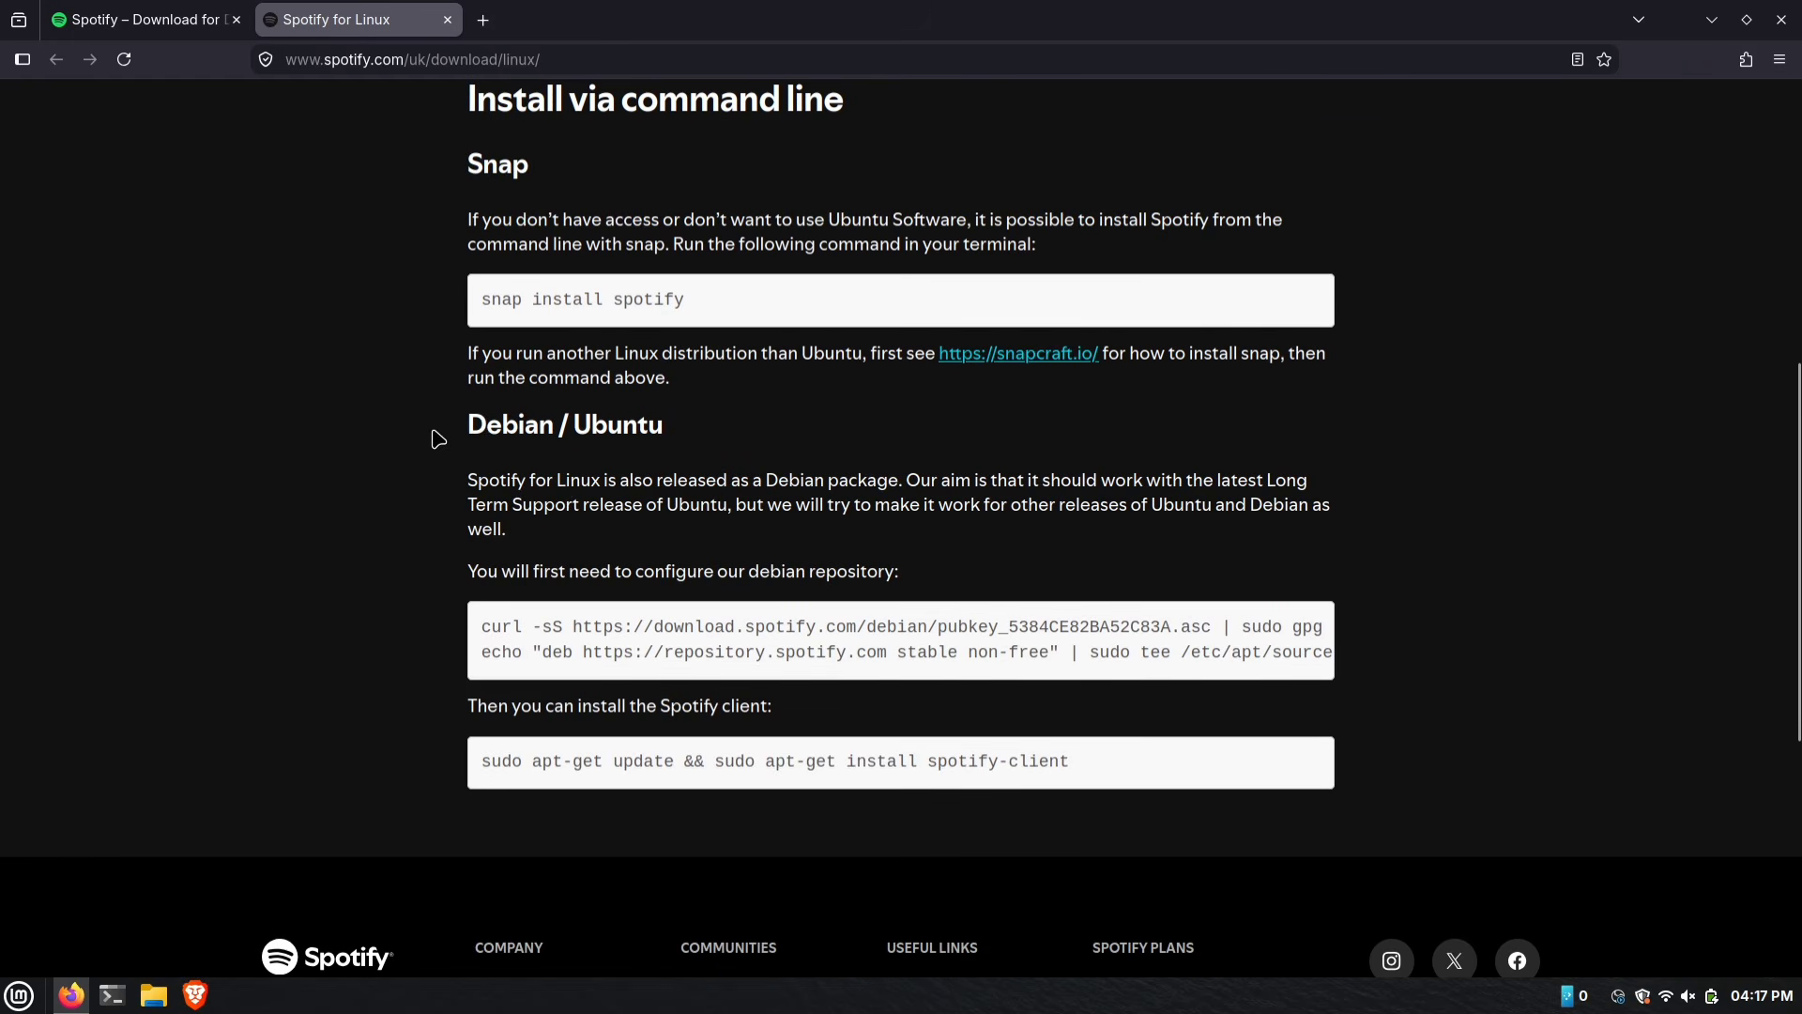
drag(677, 431, 468, 430)
click(748, 437)
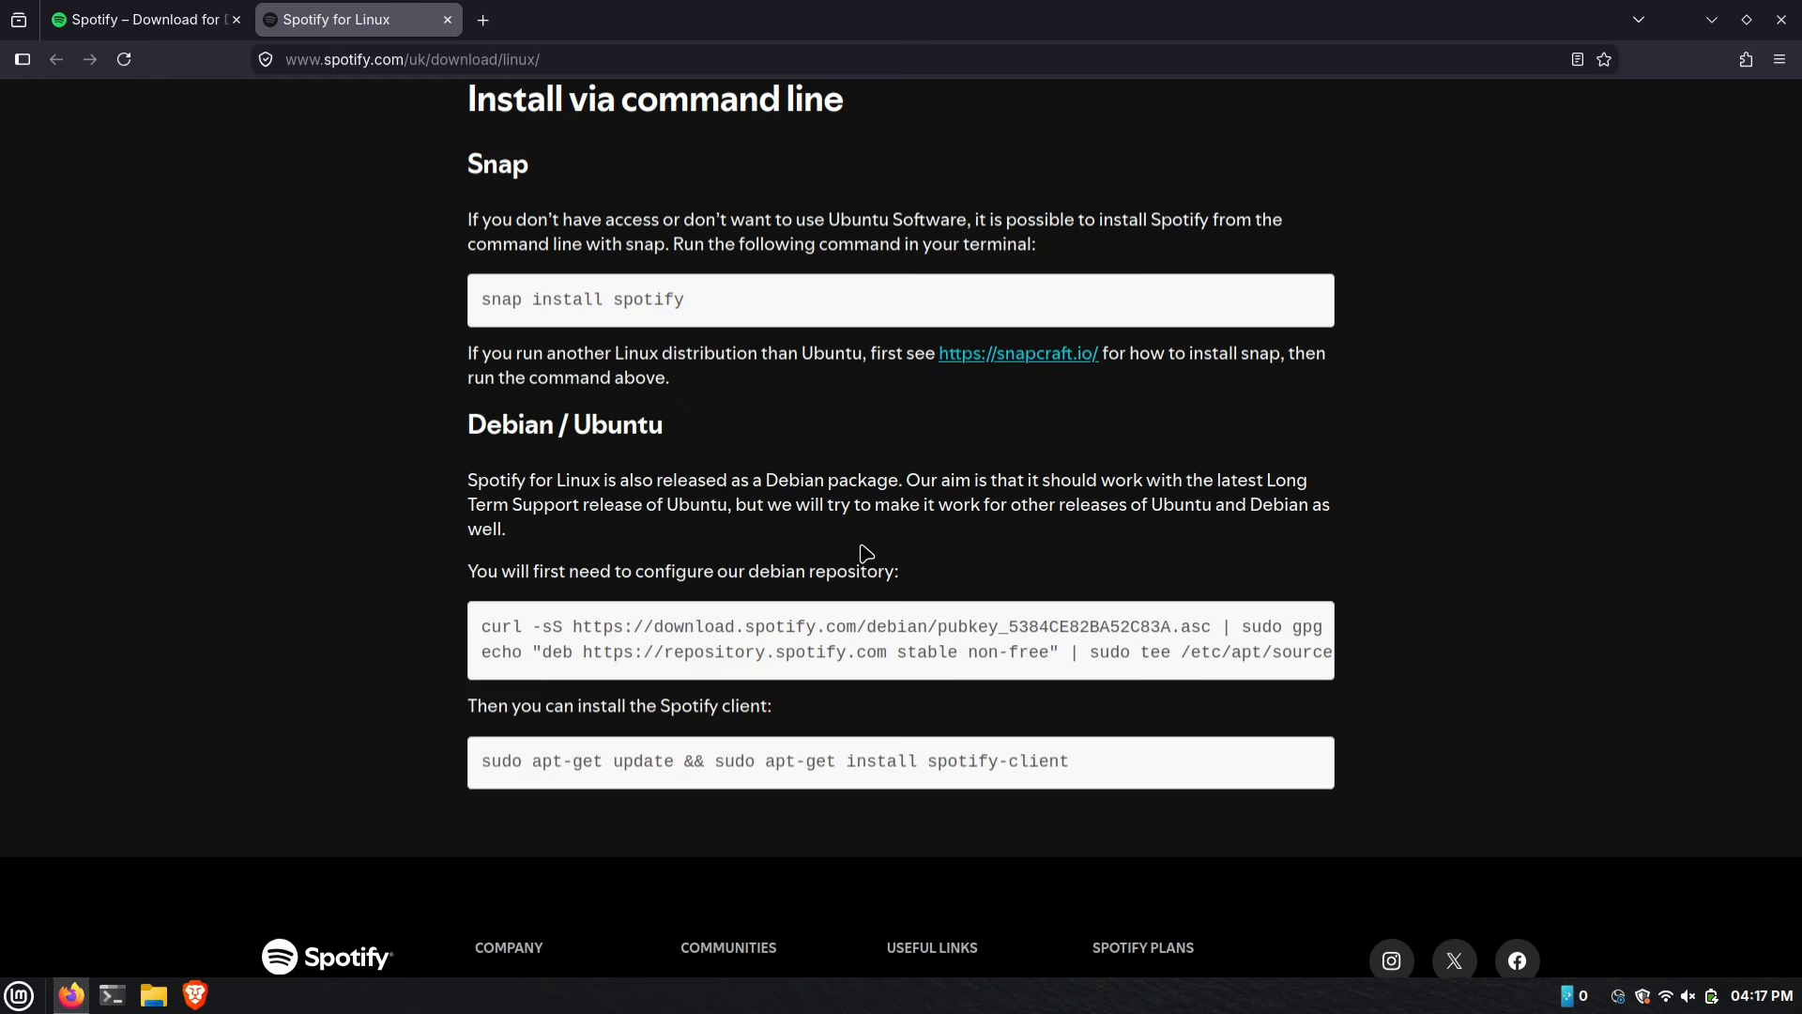
Copy the two commands that configure the Spotify Debian repository, starting with curl -sS and echo "deb.
scroll(866, 554, down, 2)
scroll(960, 496, right, 5)
drag(959, 497, 475, 479)
right_click(549, 471)
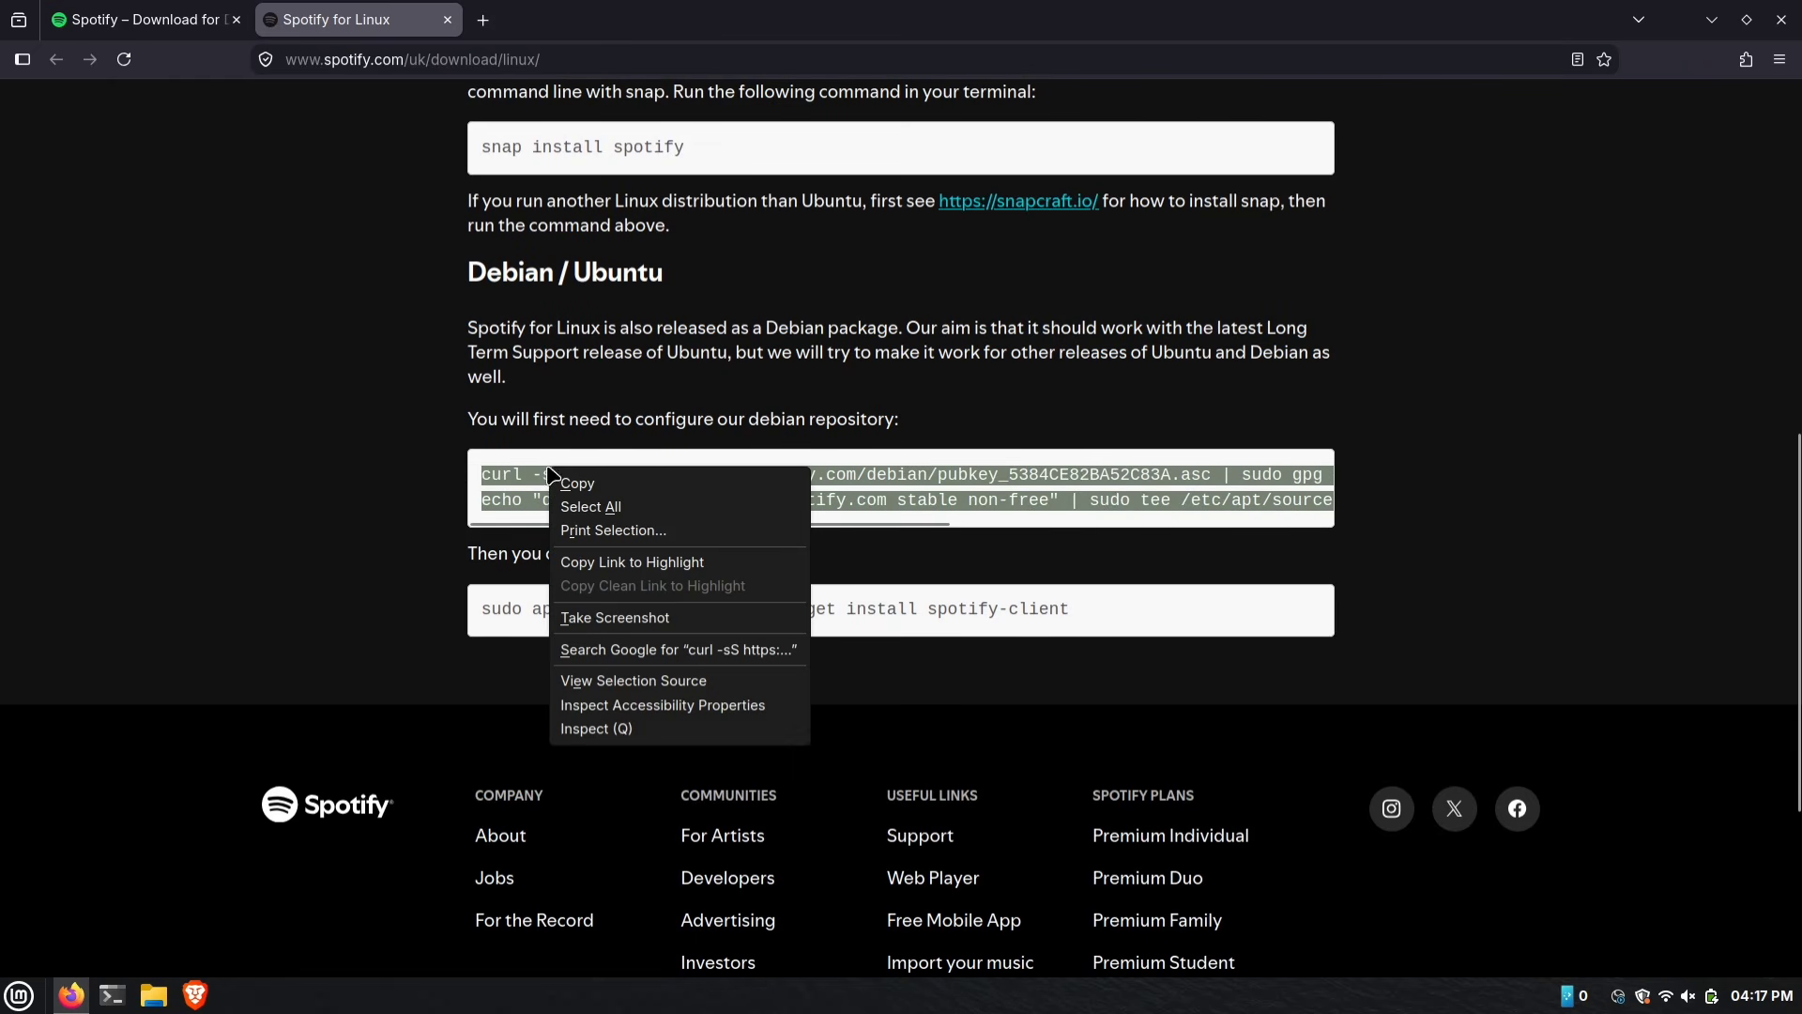
click(595, 484)
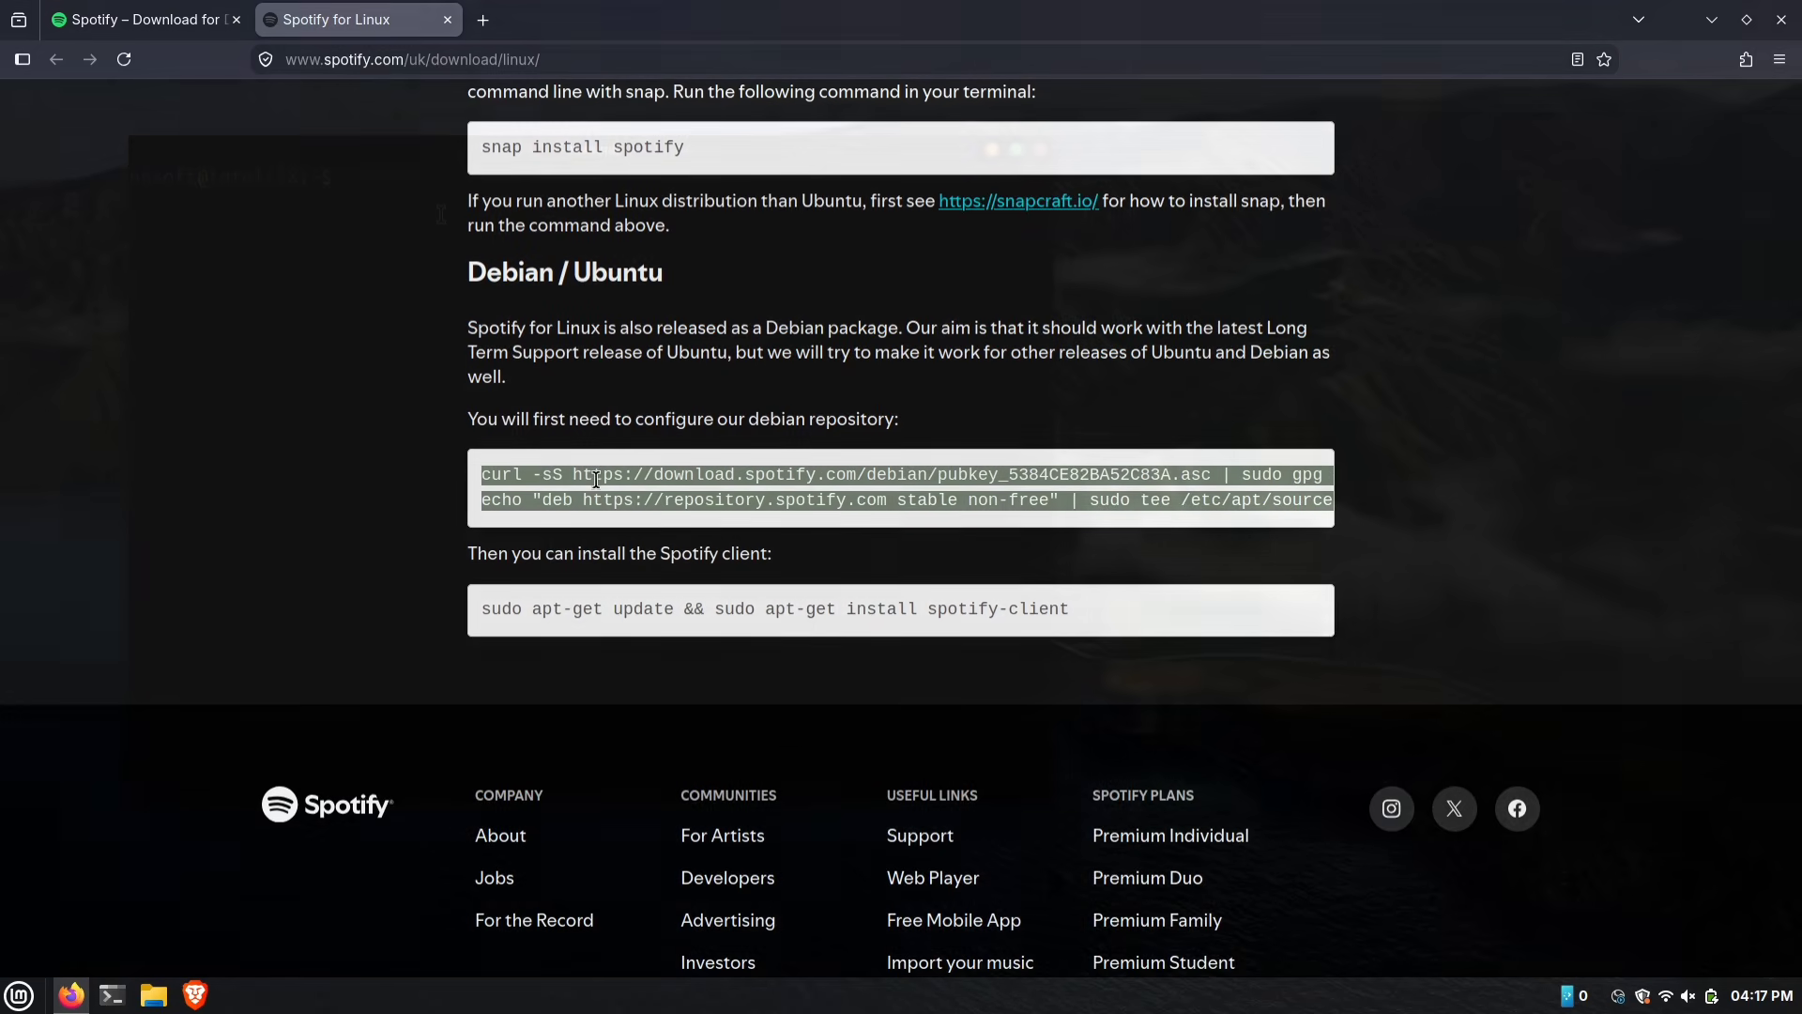
Open a terminal, paste and run the copied Spotify repository commands, and authenticate with the account password.
key(ctrl+alt+t)
right_click(443, 219)
click(498, 333)
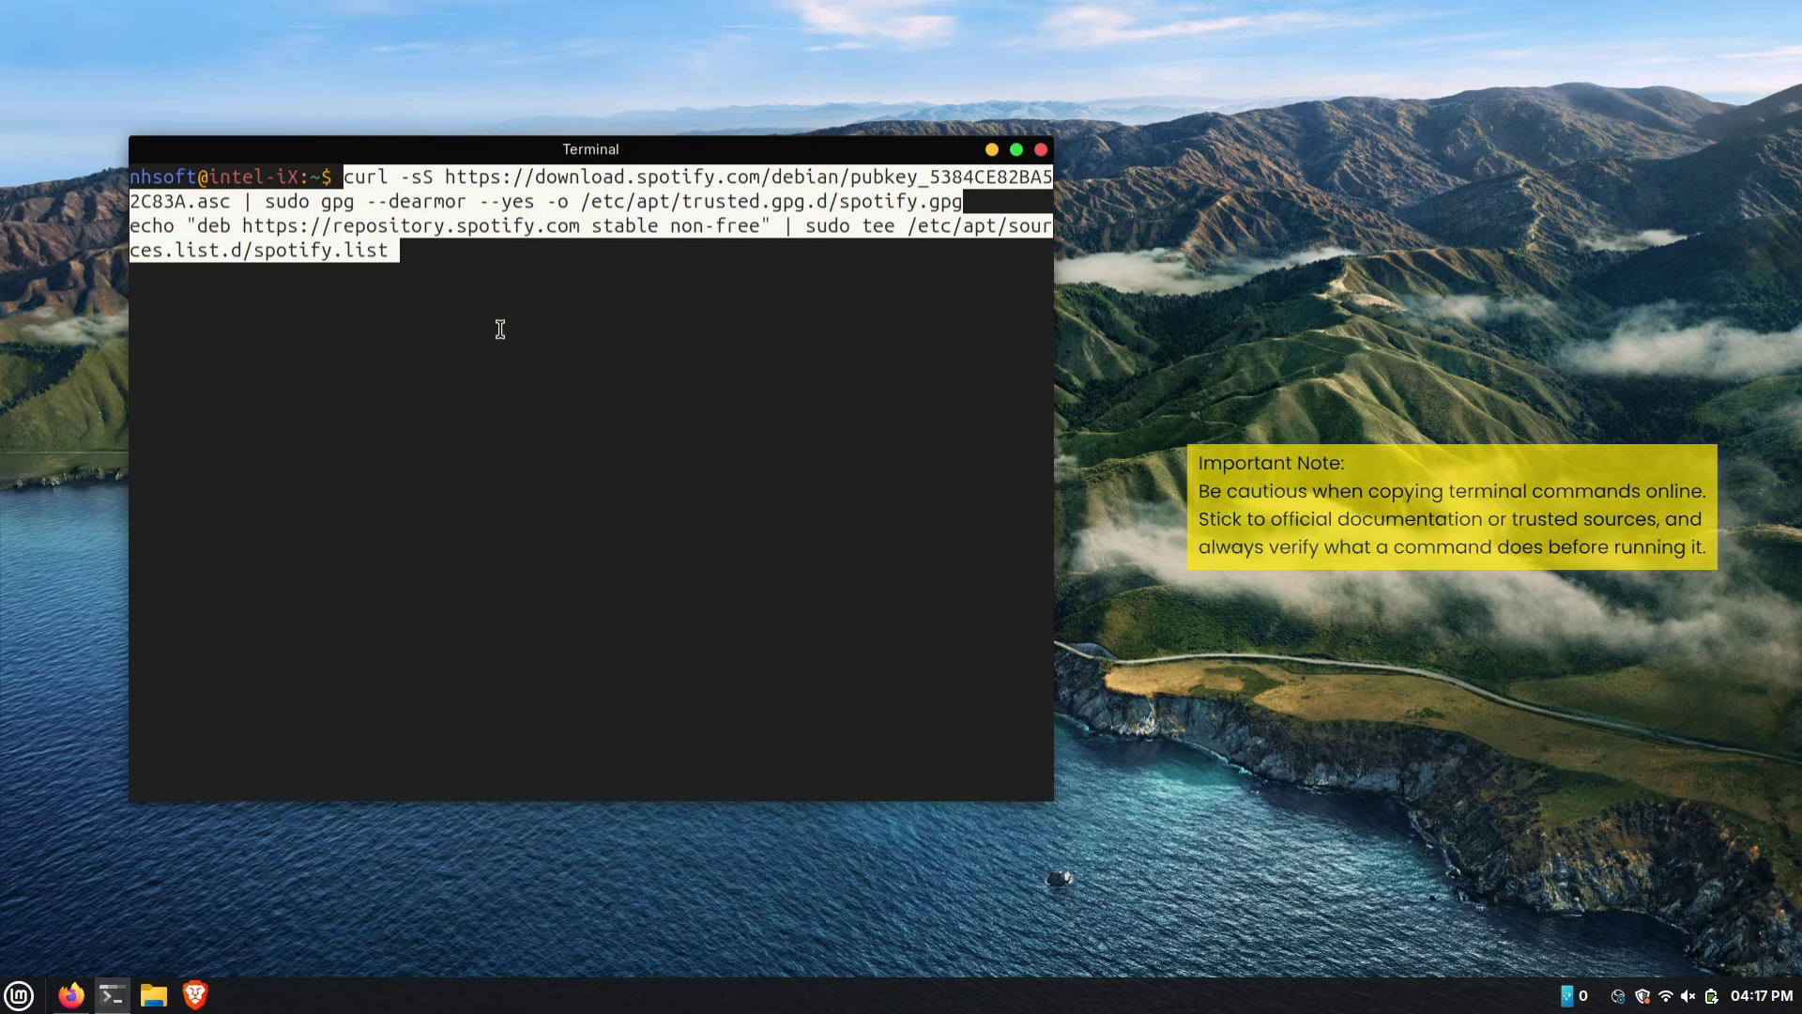
key(Return)
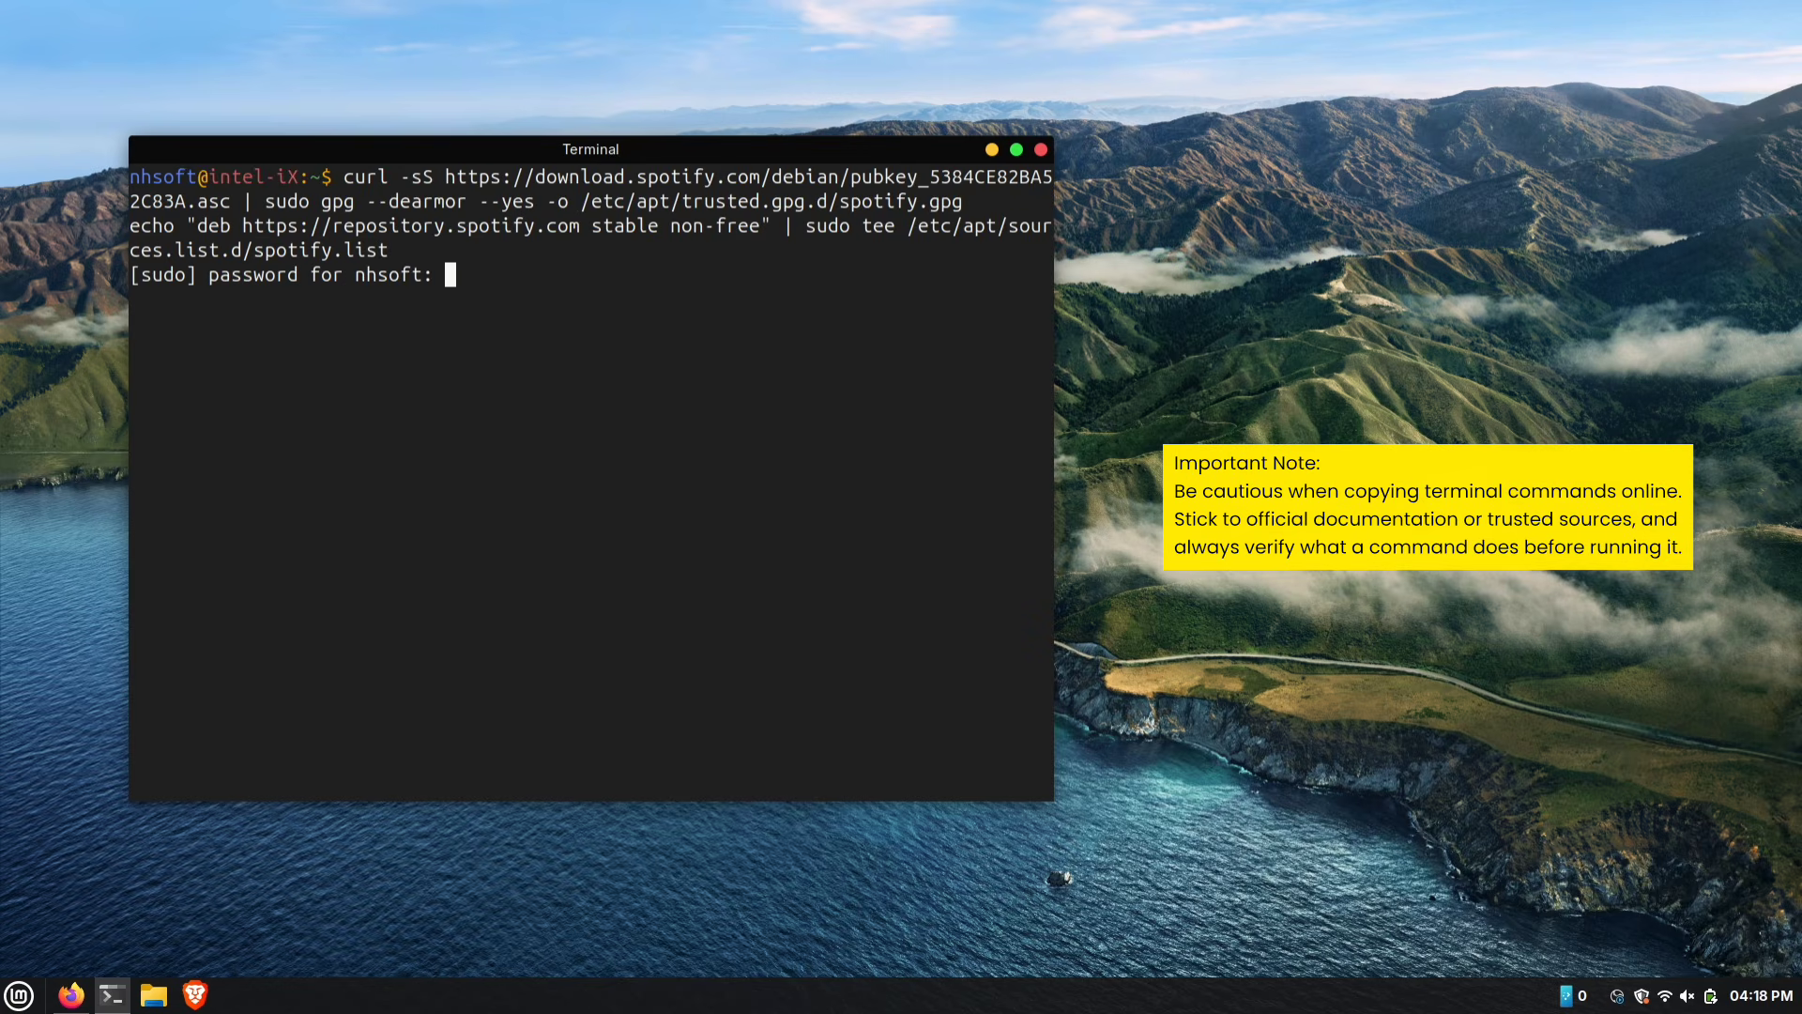
text(****)
key(Return)
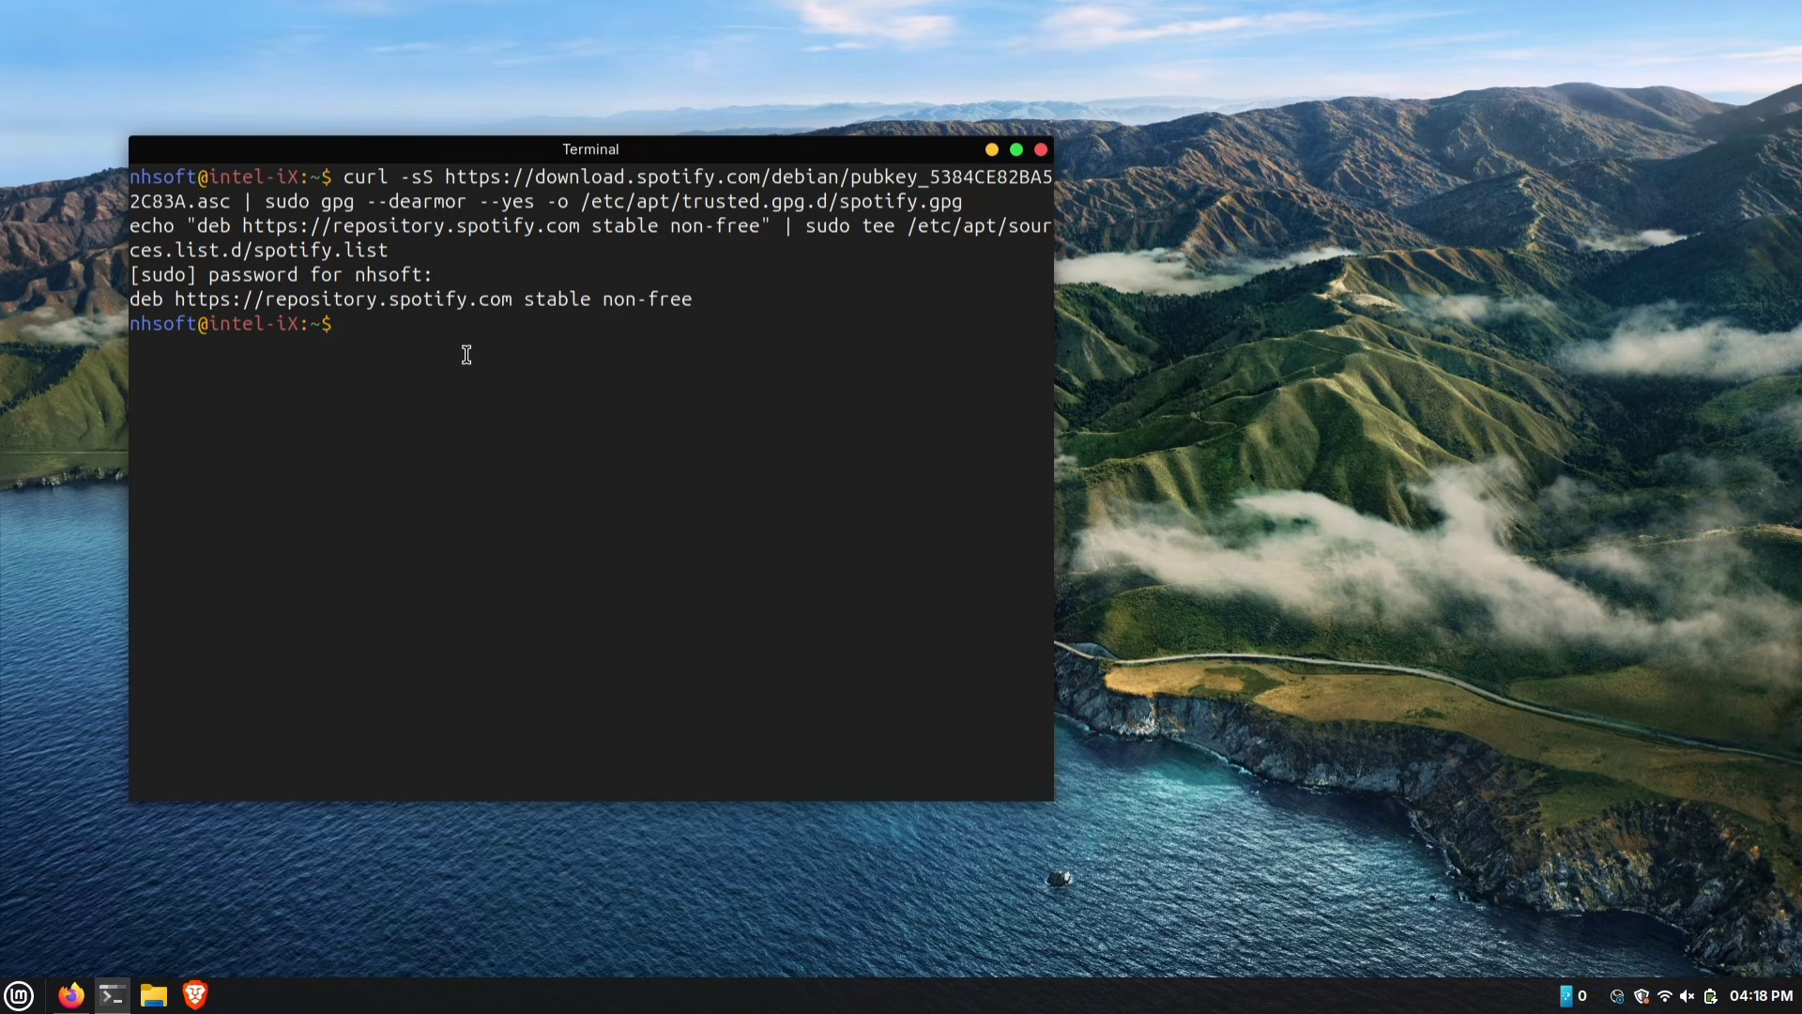
Return to Firefox, copy the command "sudo apt-get update && sudo apt-get install spotify-client", and minimise the browser.
key(alt+Tab)
drag(1070, 609, 513, 610)
right_click(577, 611)
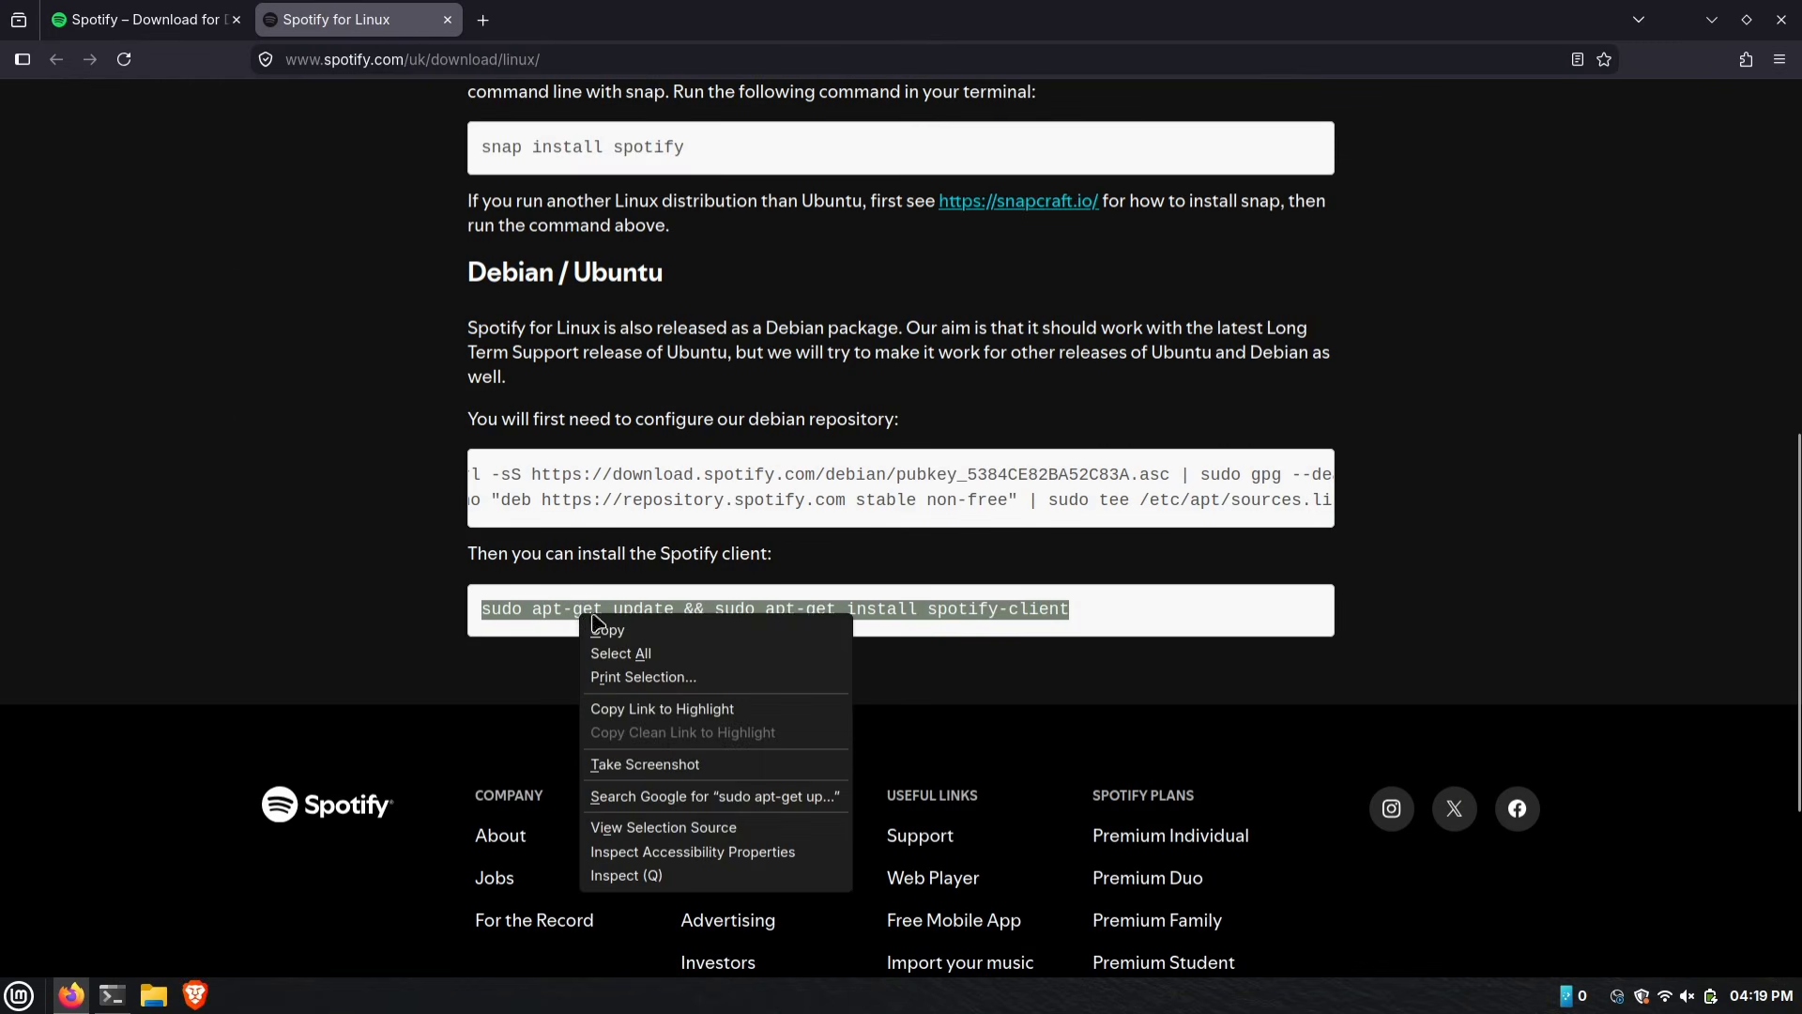
click(639, 633)
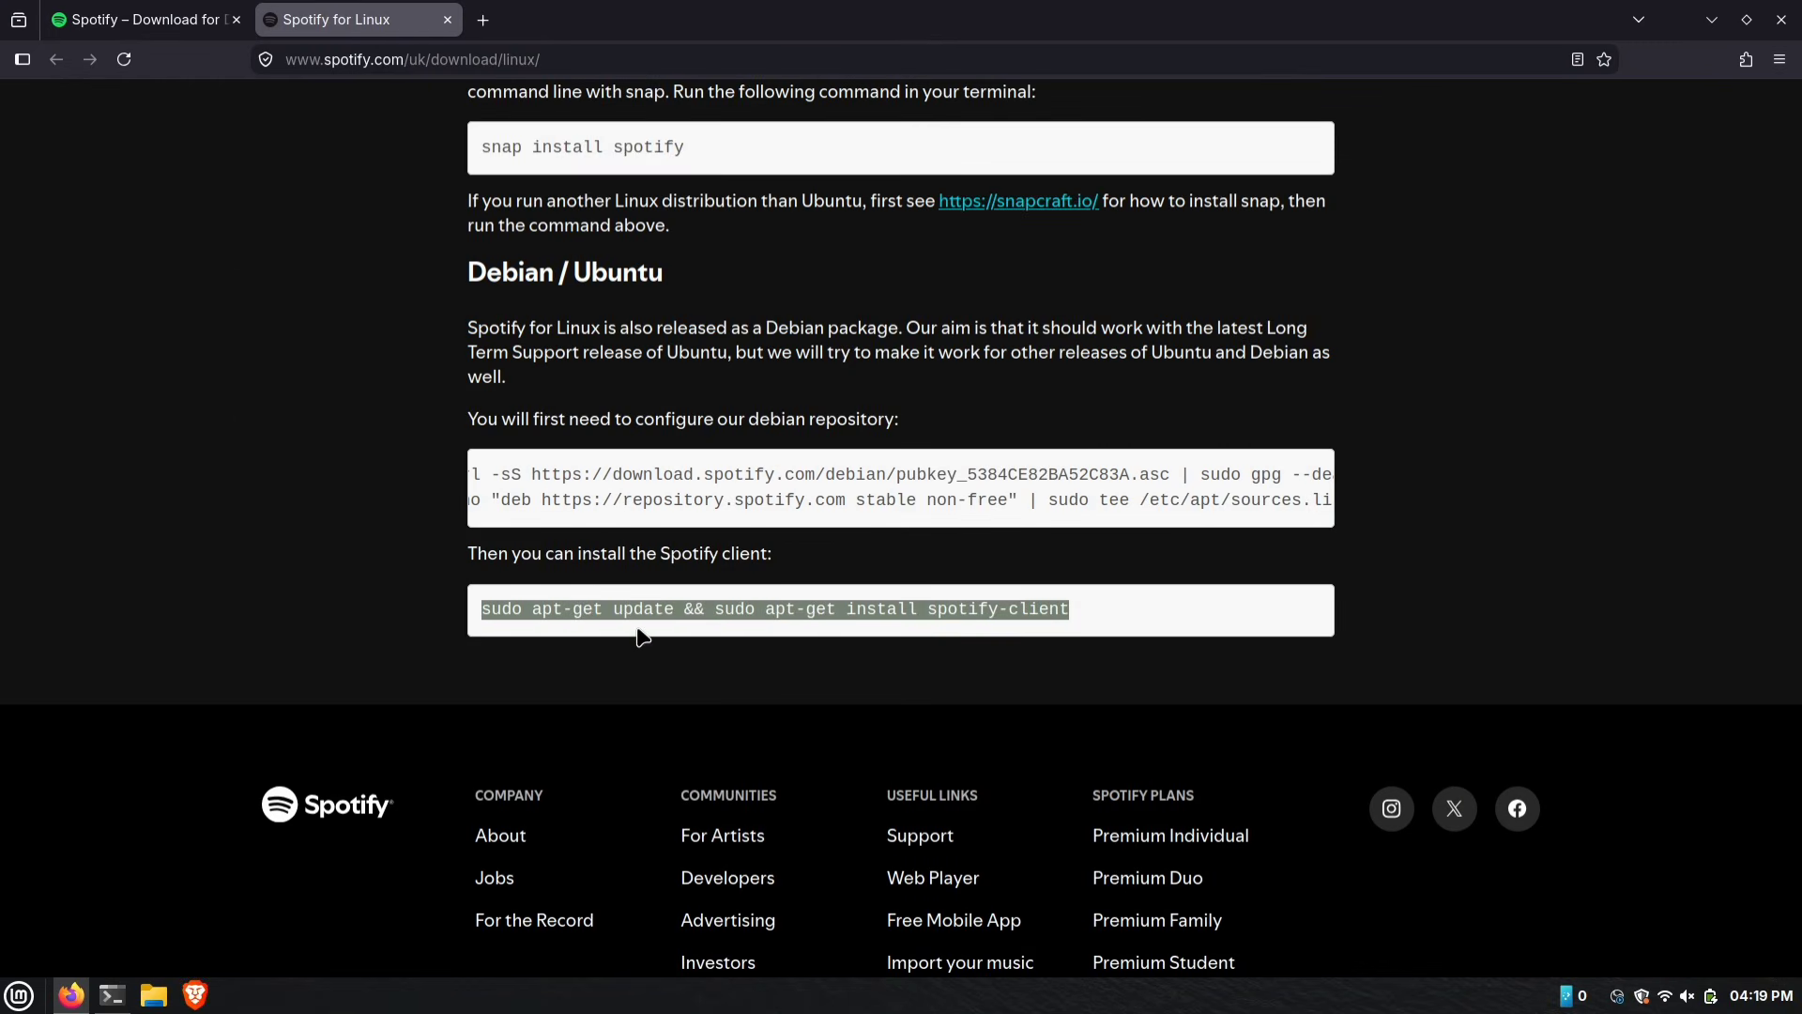
click(1712, 20)
Paste the copied command into the terminal, highlight its update and install parts in turn, and run it to install spotify-client.
right_click(449, 321)
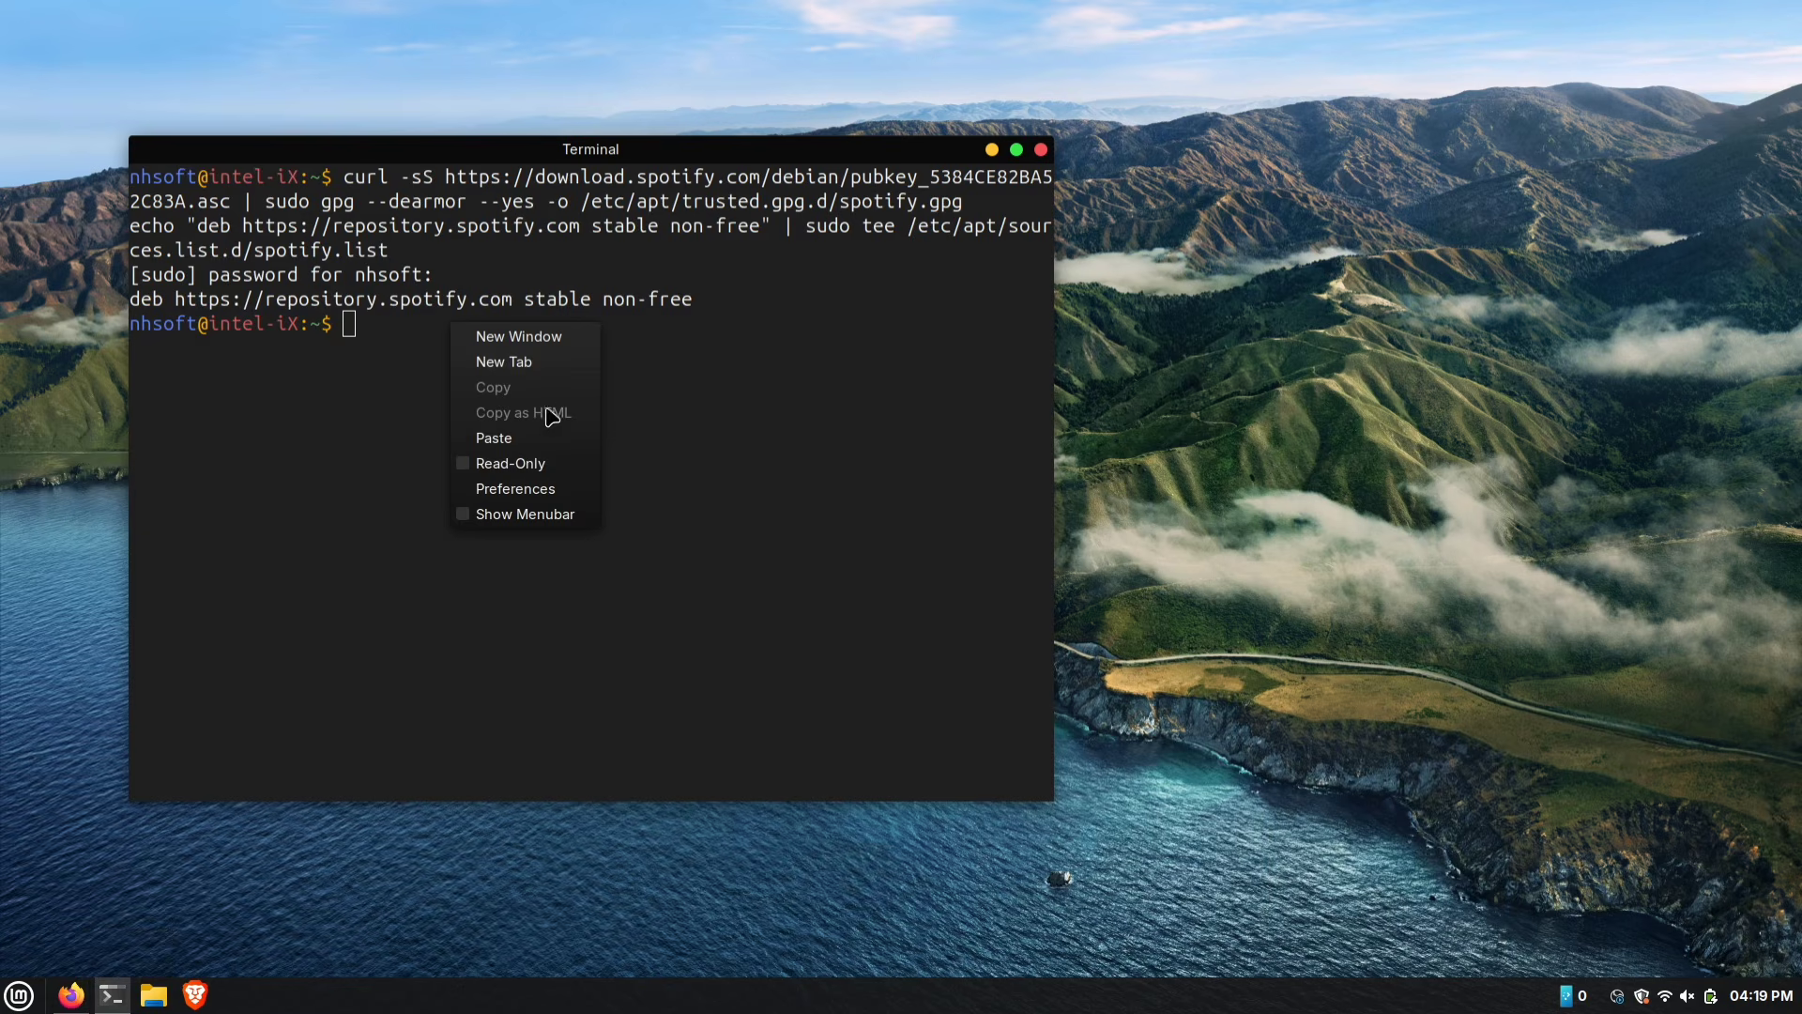
click(531, 432)
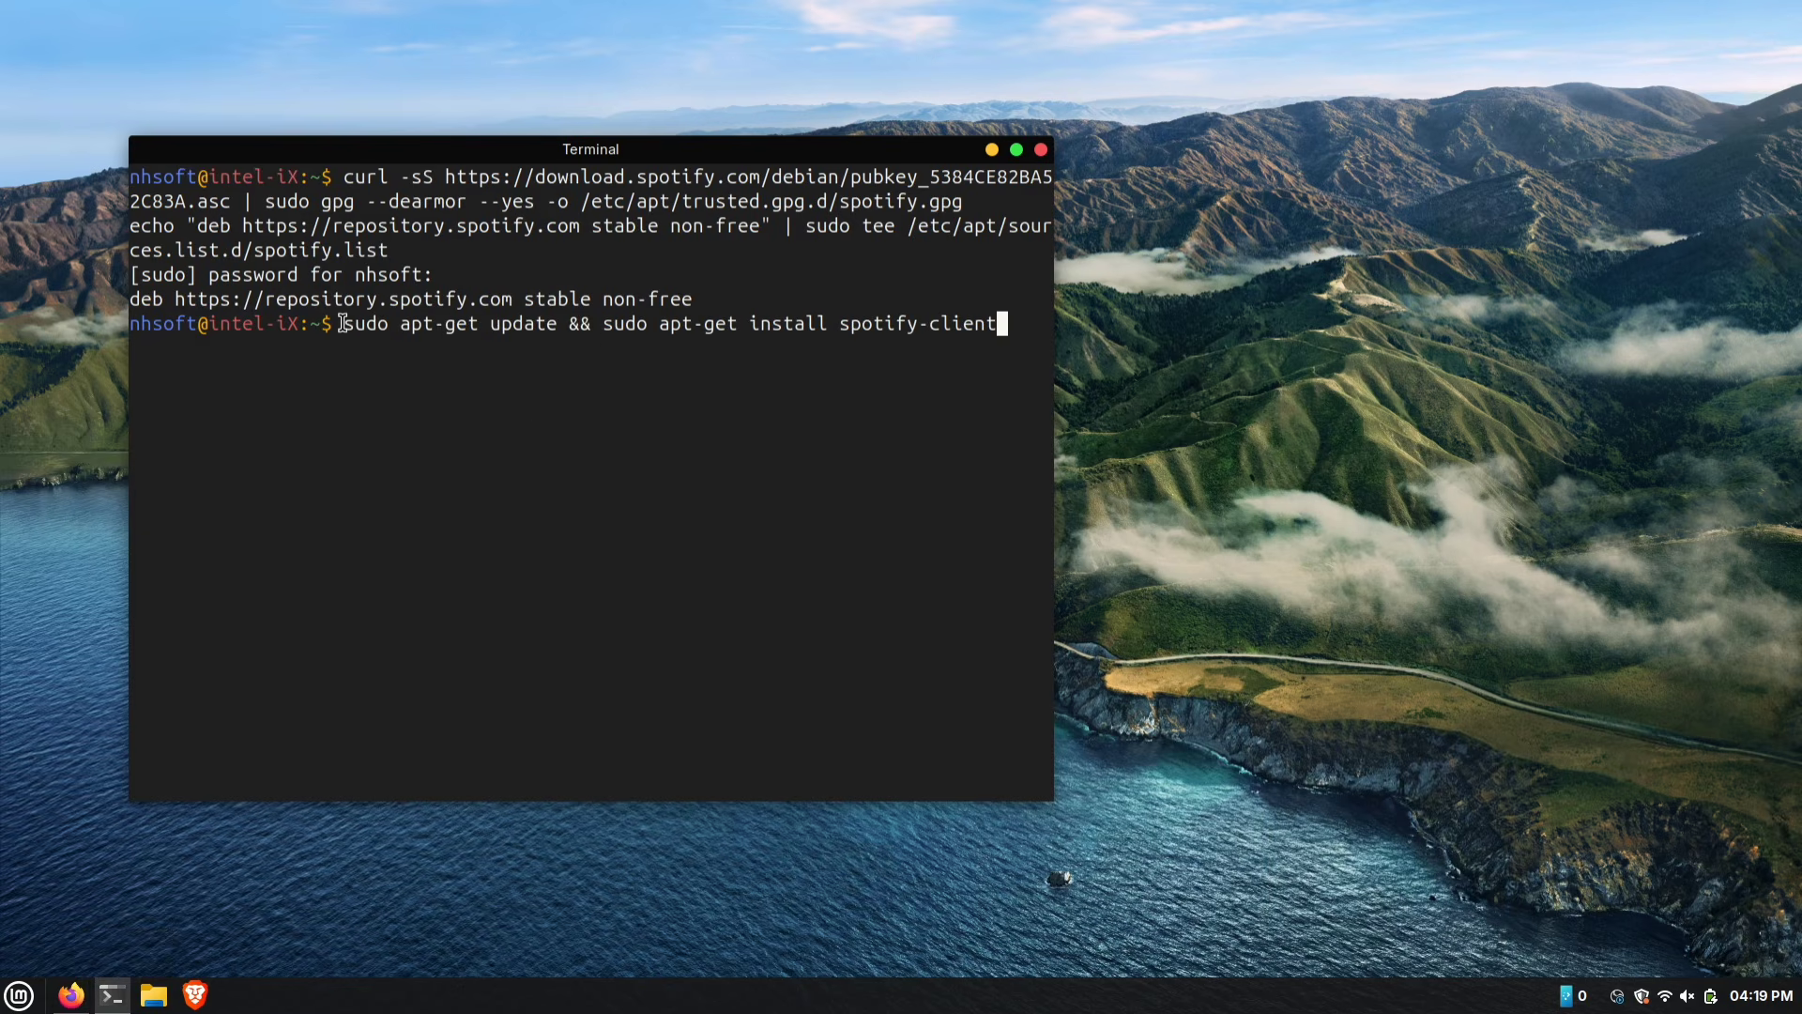
drag(342, 323, 553, 333)
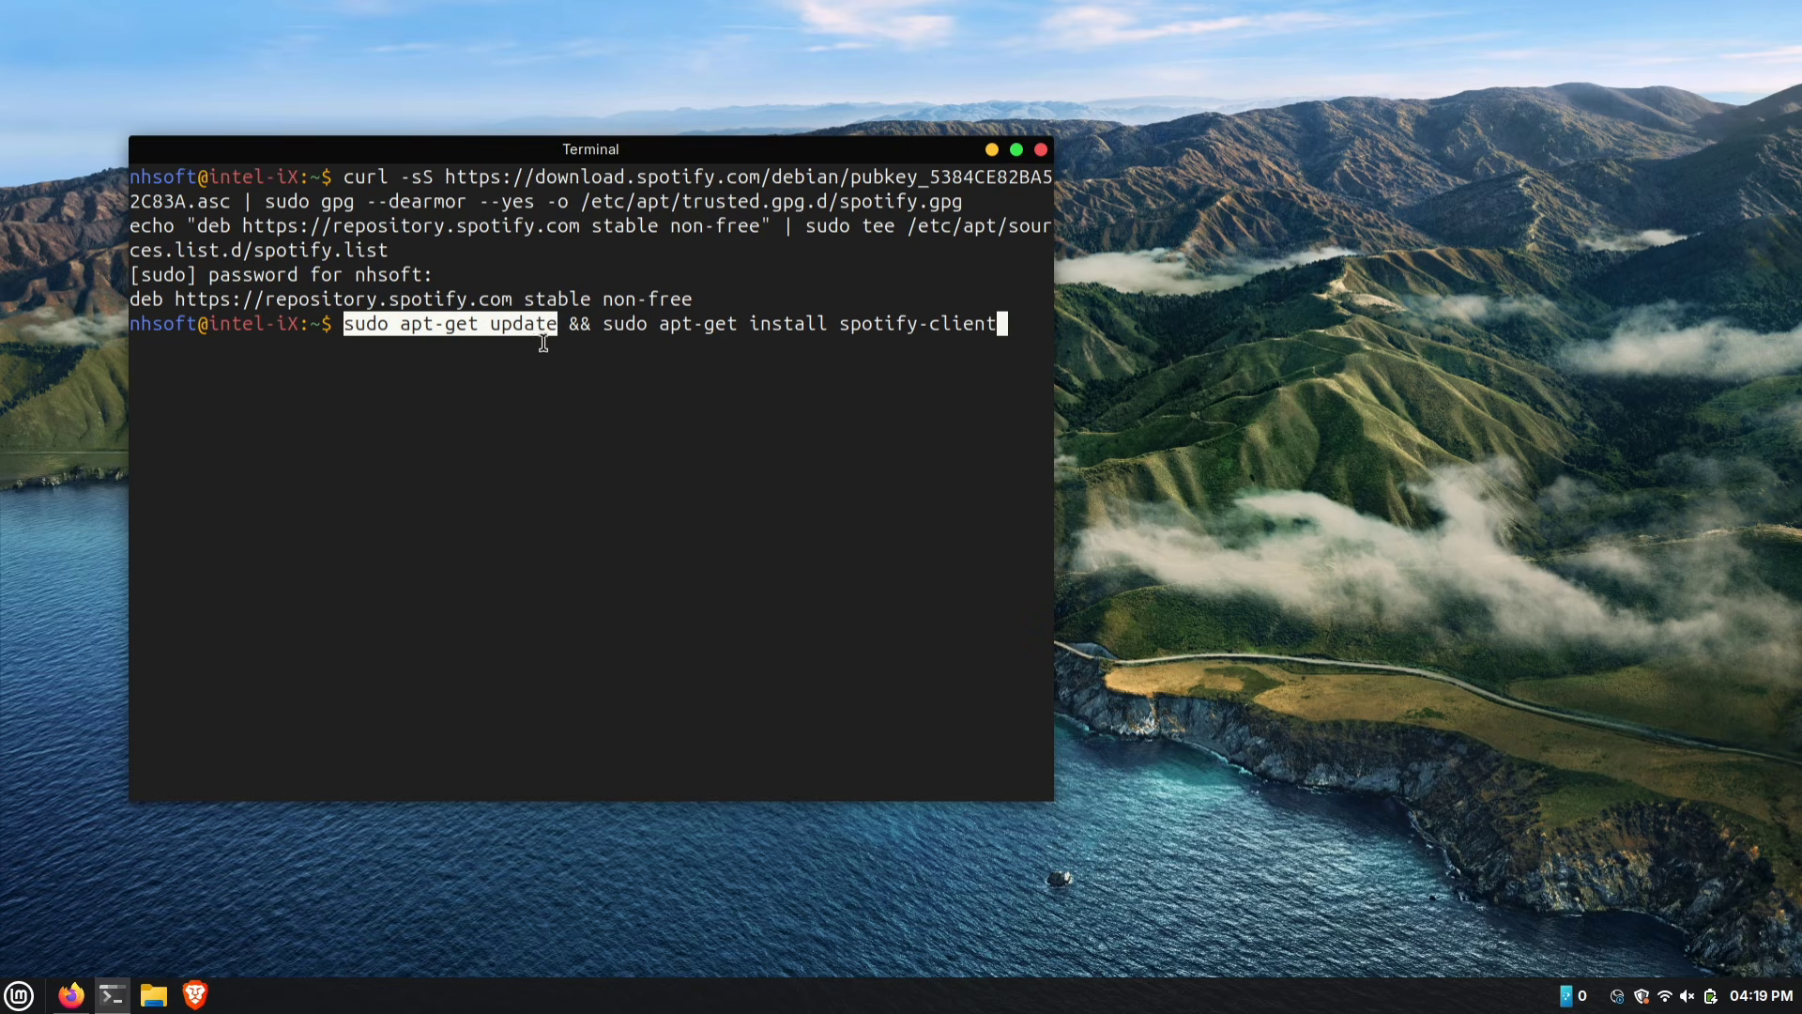
click(535, 338)
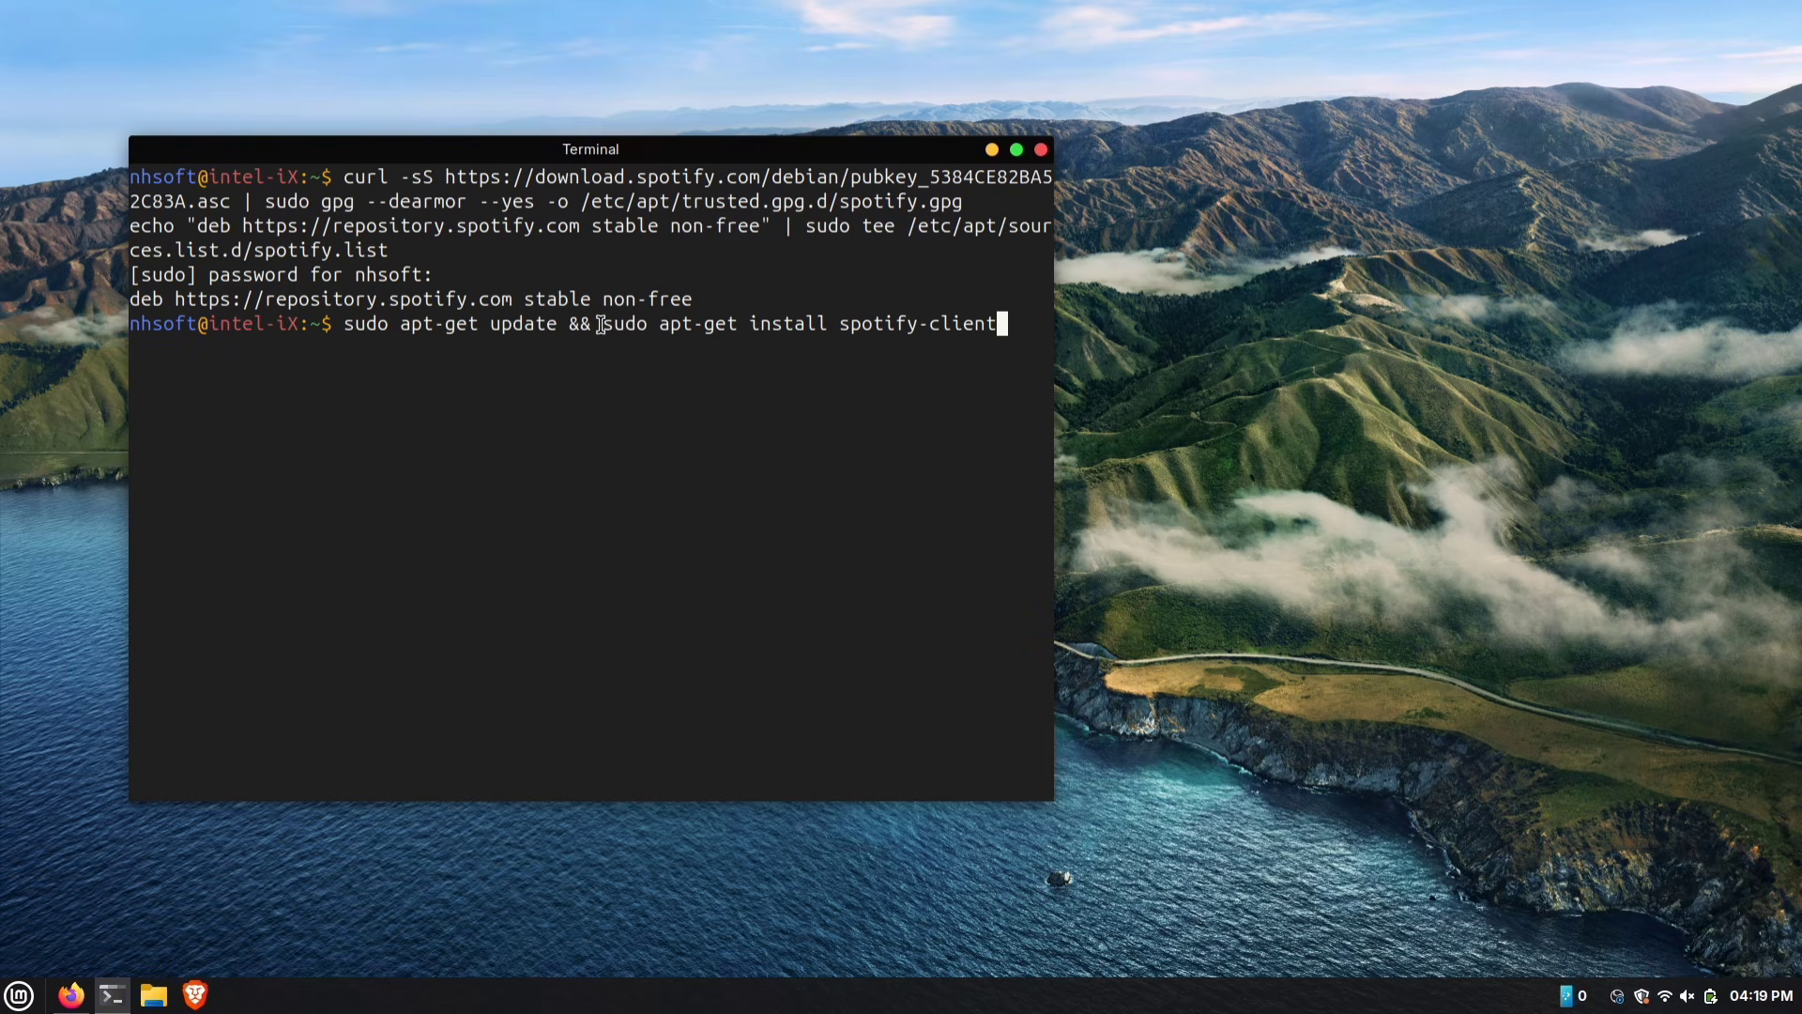
drag(601, 324, 1009, 327)
click(987, 335)
key(Return)
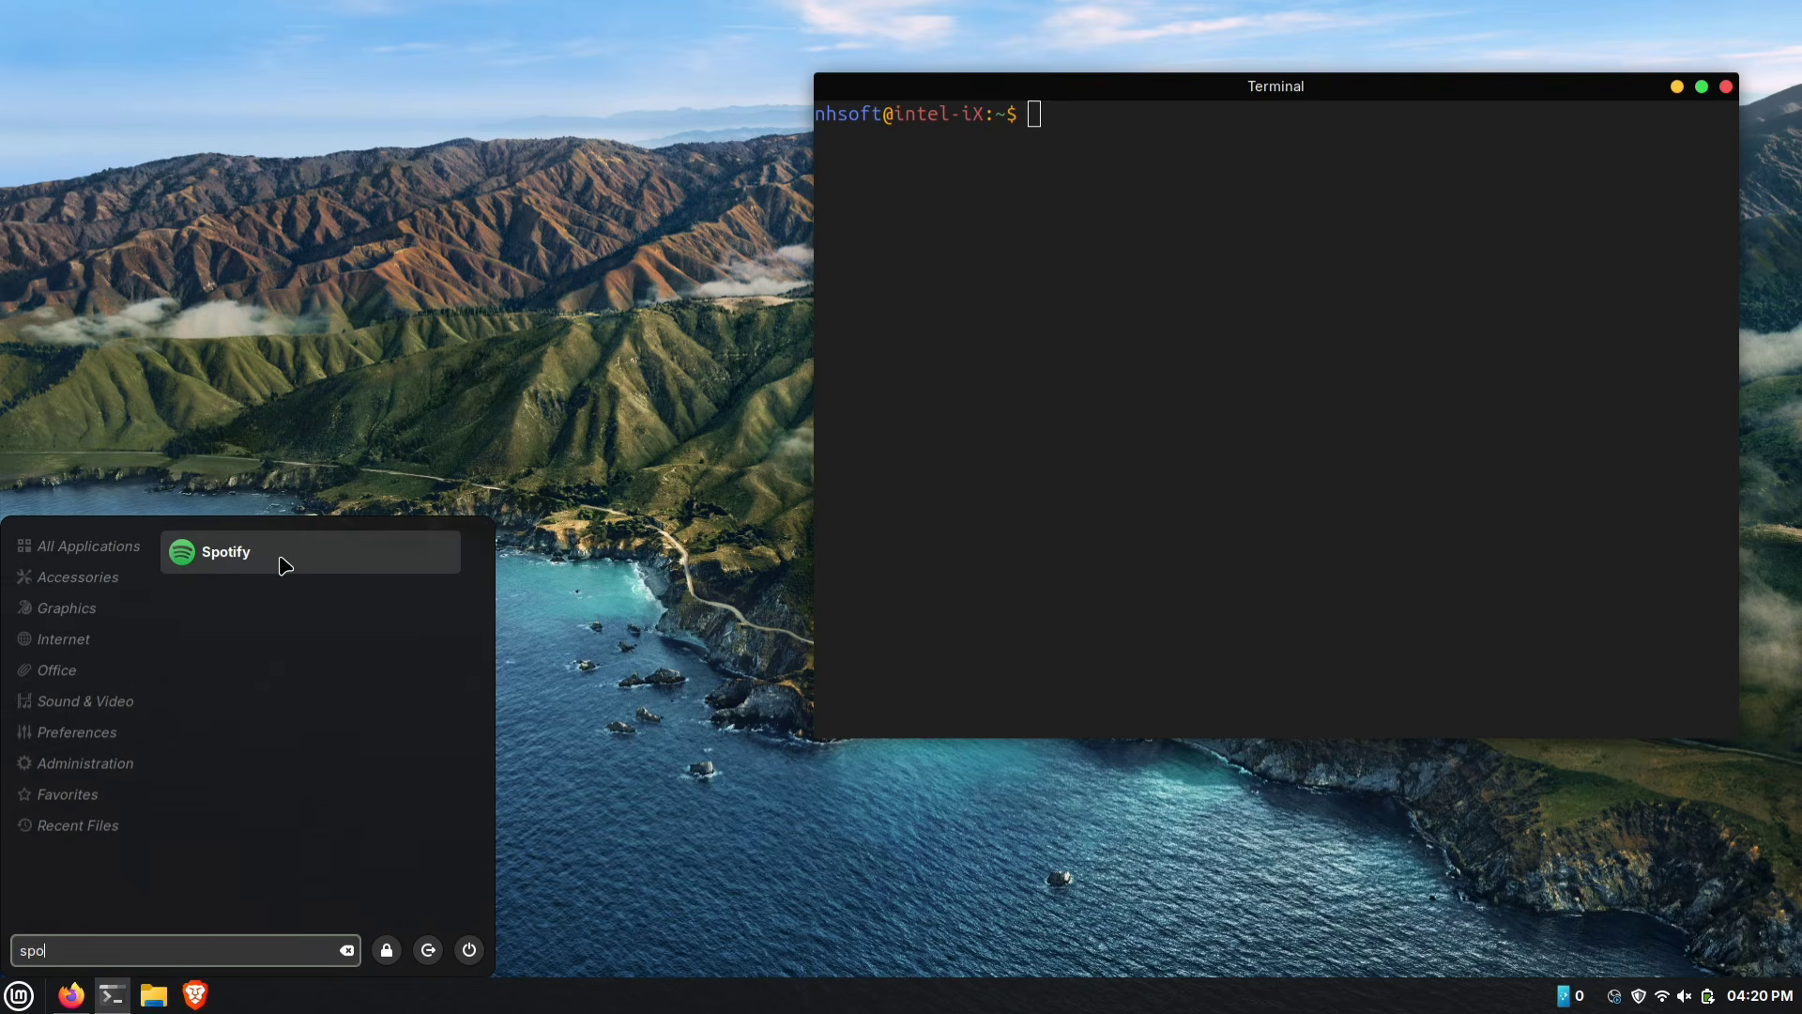
Launch Spotify by searching the applications for "spo", move its window clear of the terminal, and close it.
click(331, 560)
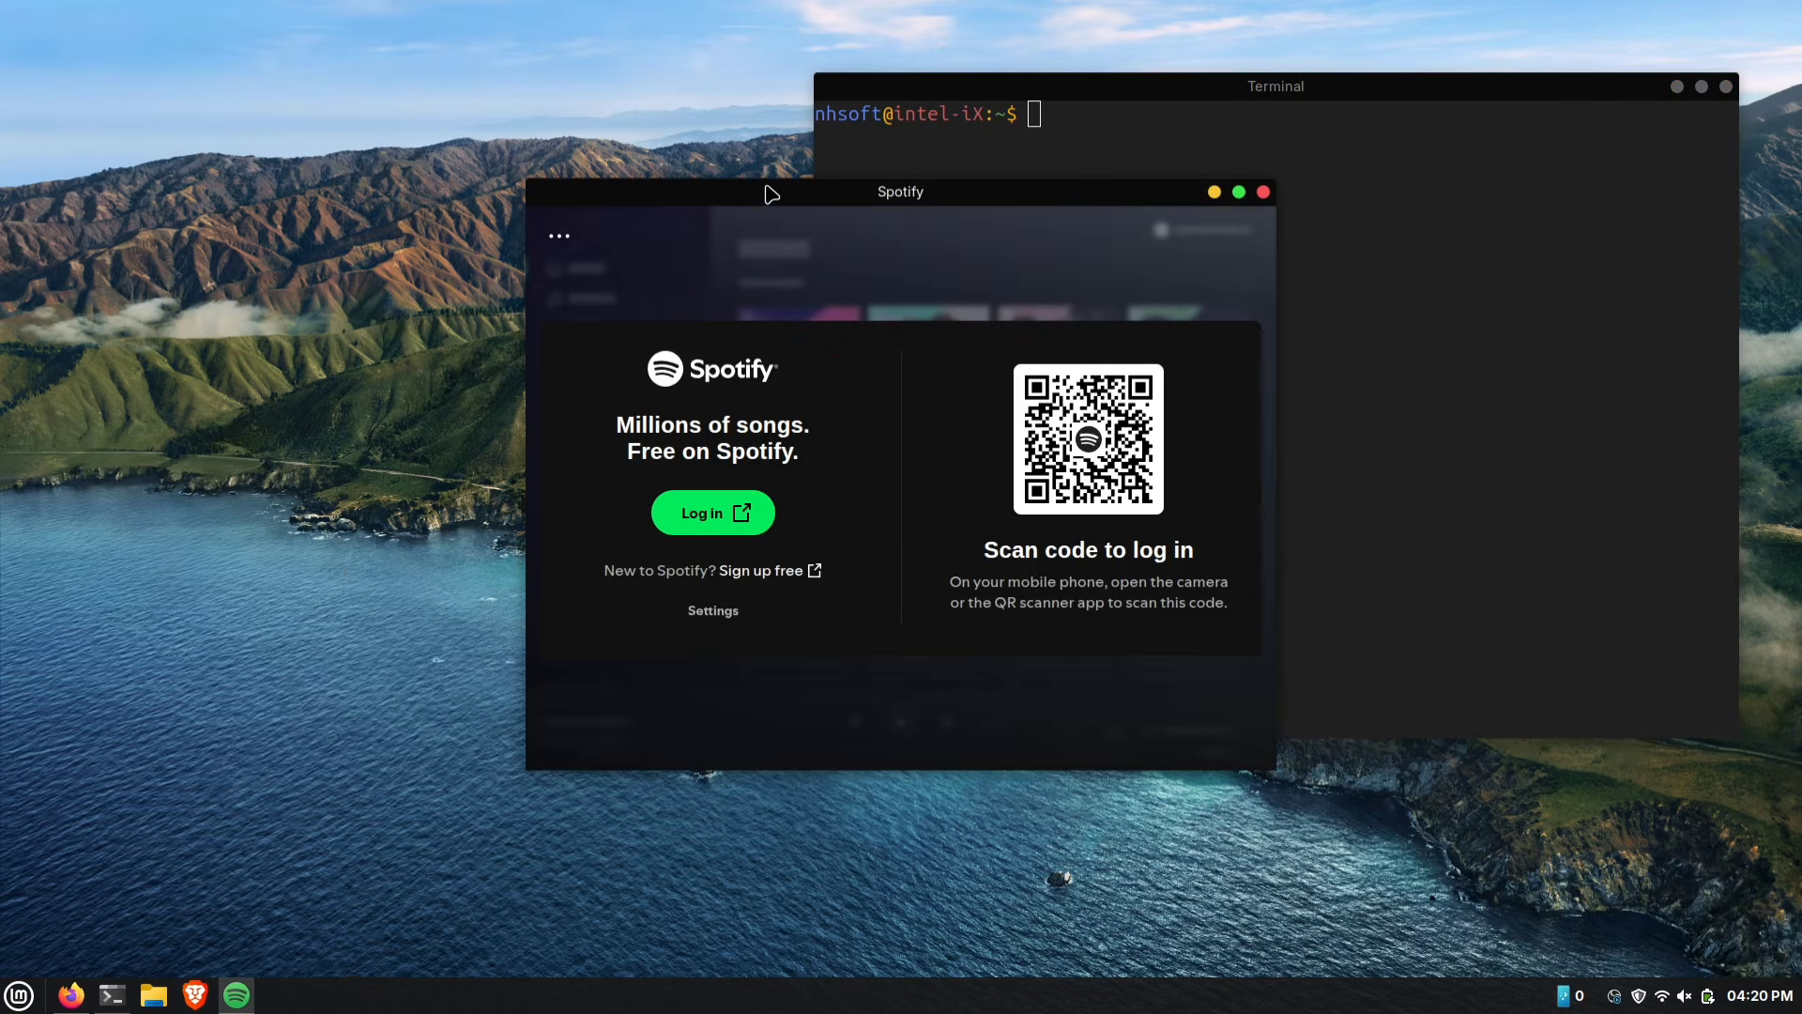
drag(772, 187, 301, 230)
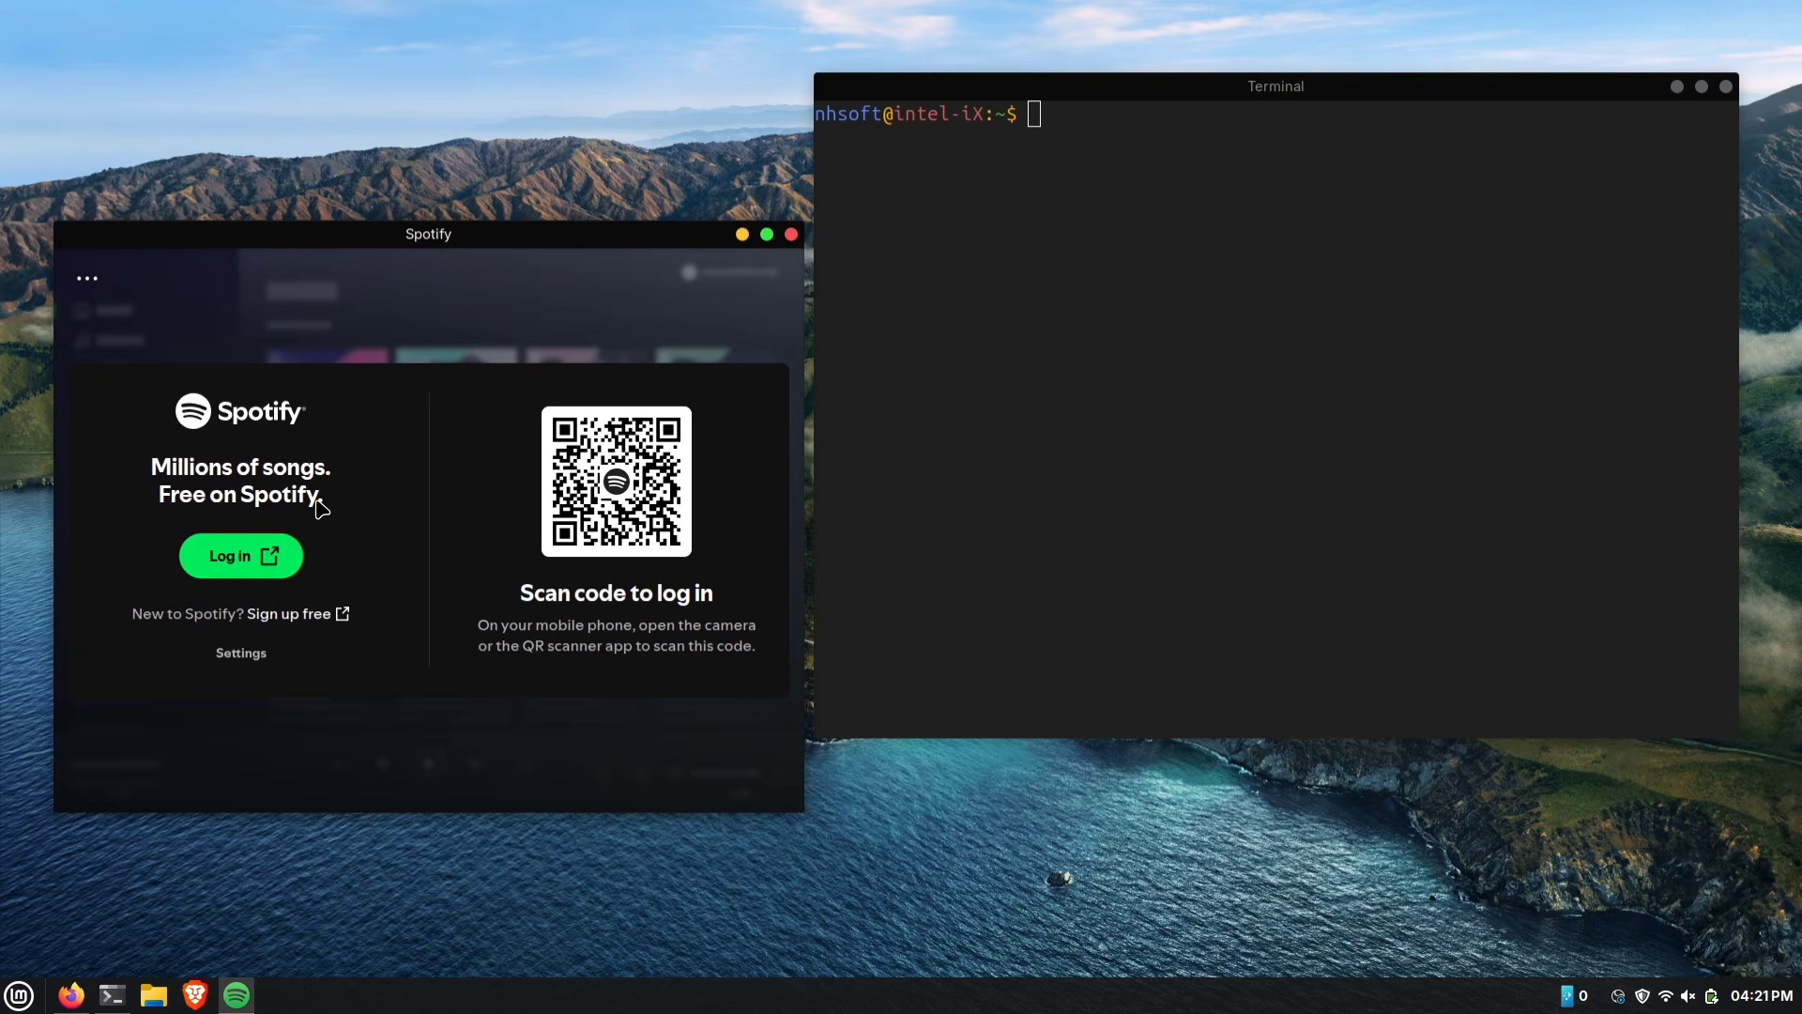
click(791, 235)
Reposition the terminal window and run "sudo apt install vlc".
drag(1012, 88, 430, 172)
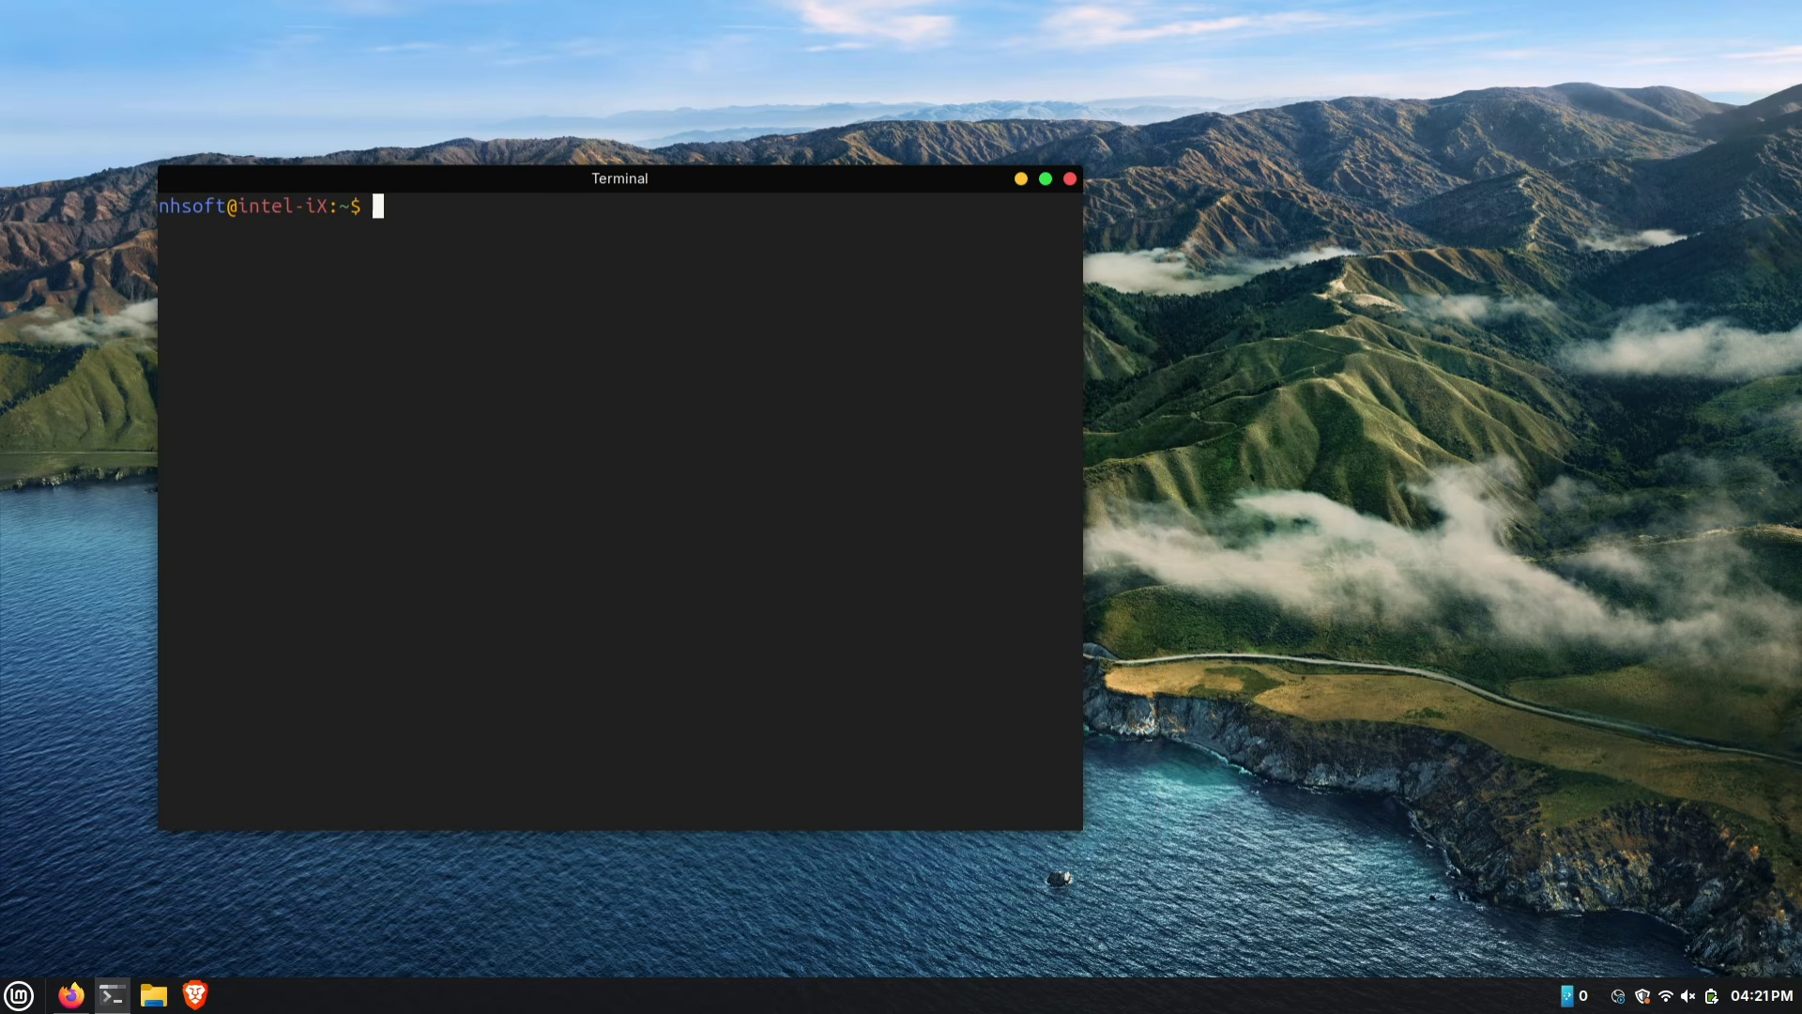
text(sudo apt install )
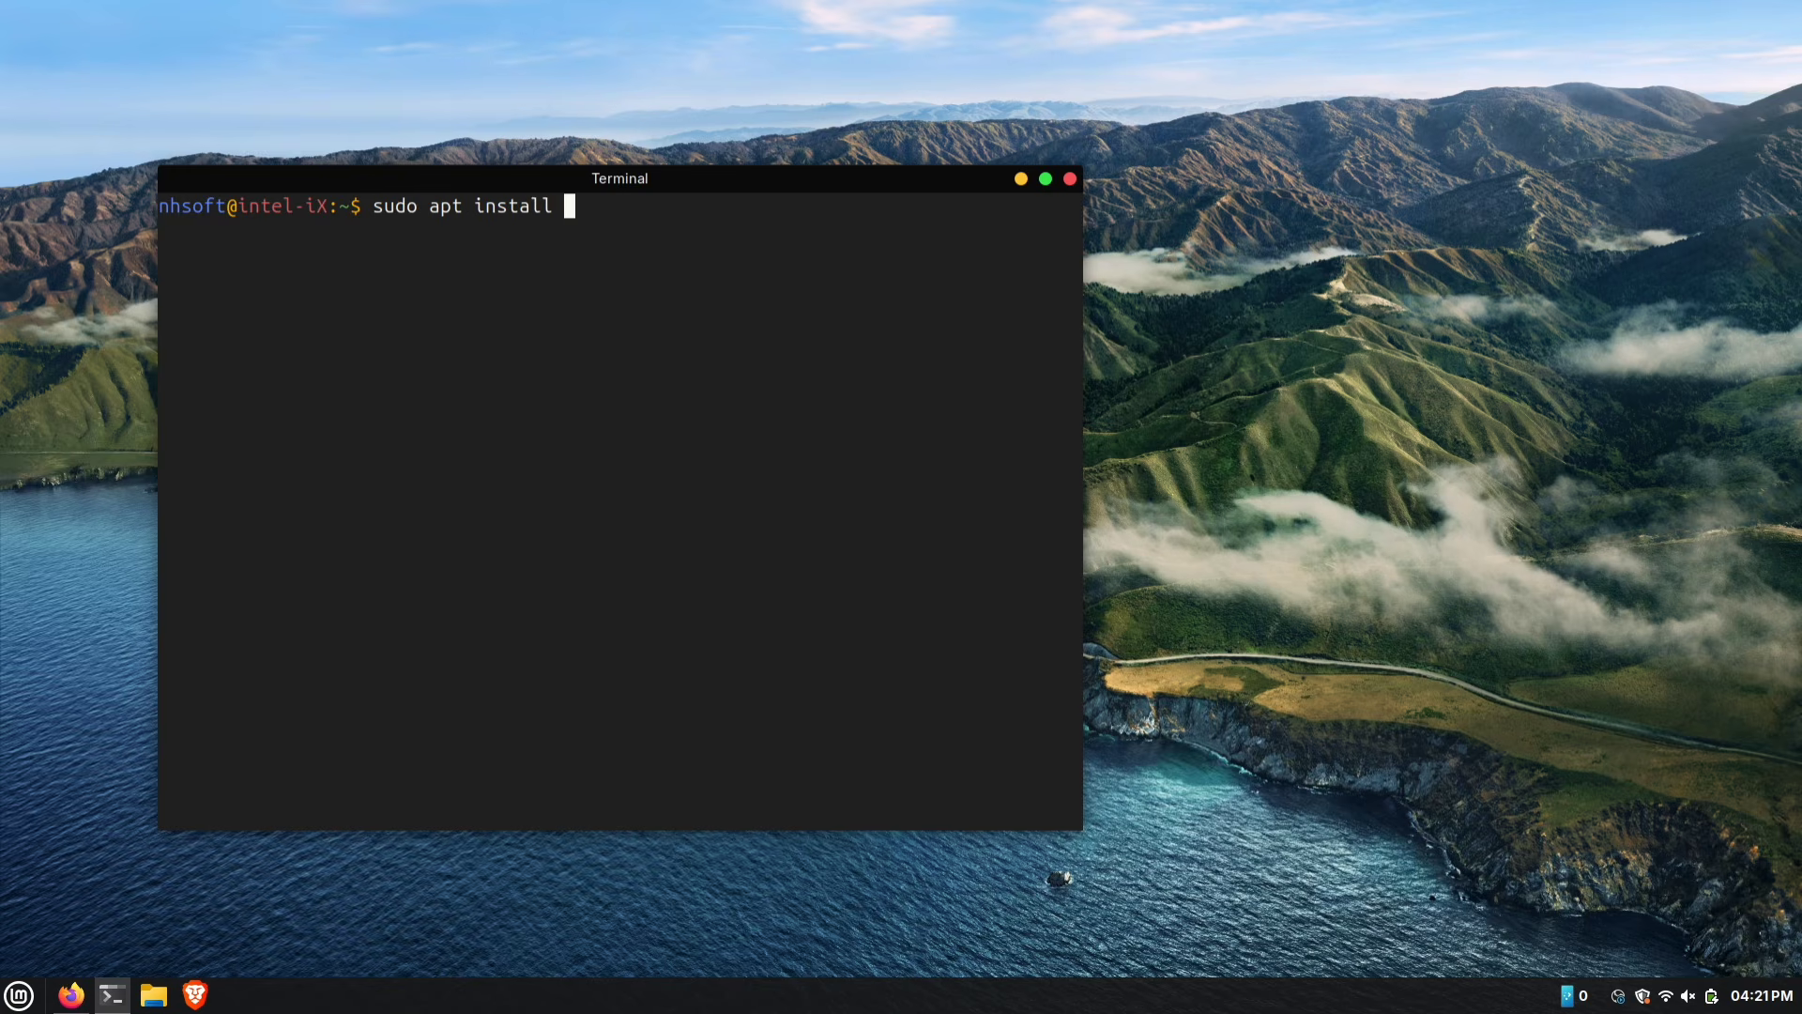
text(vlc)
key(Return)
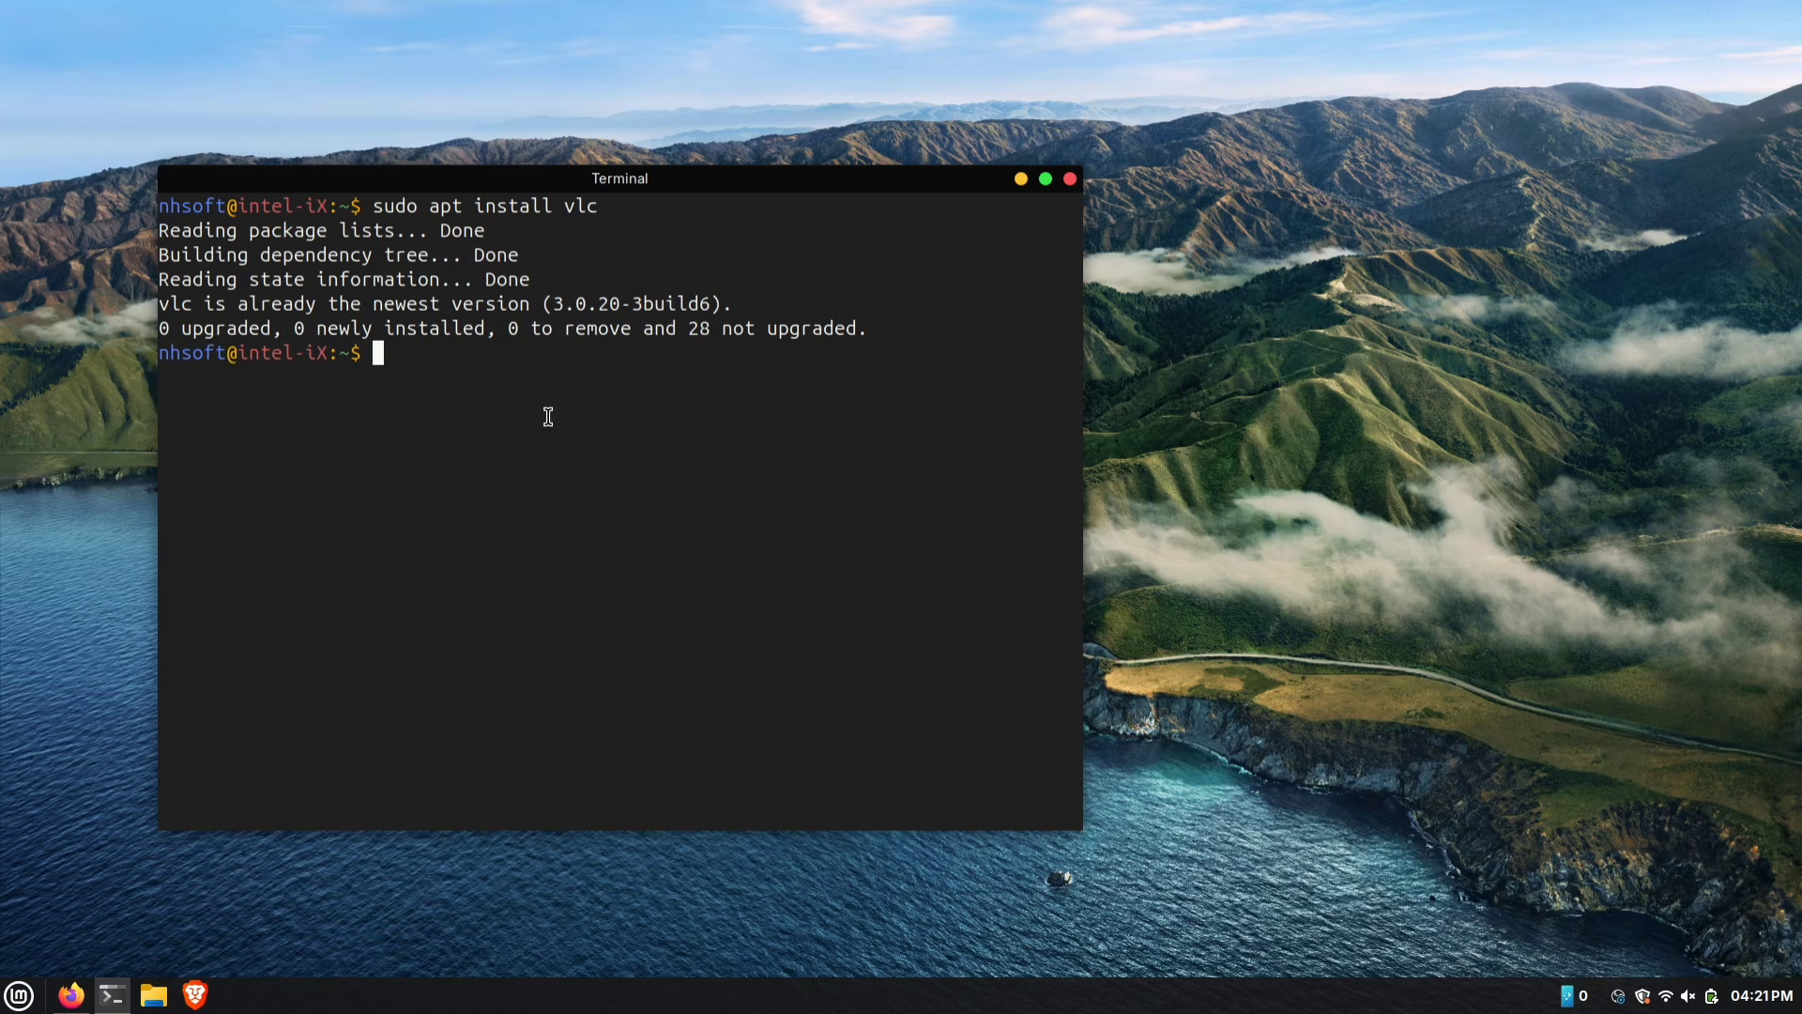
Edit the previous command to "sudo apt-get install vlc", run it, and highlight both VLC install commands for comparison.
key(Up)
key(Left)
key(Left)
key(Left)
key(Left)
key(Left)
key(Left)
key(Left)
key(Left)
key(Left)
key(Left)
key(Left)
key(Left)
text(-get)
key(Right)
key(Right)
key(Right)
key(Right)
key(Right)
key(Right)
key(Right)
key(Right)
key(Right)
key(Right)
key(Right)
key(Right)
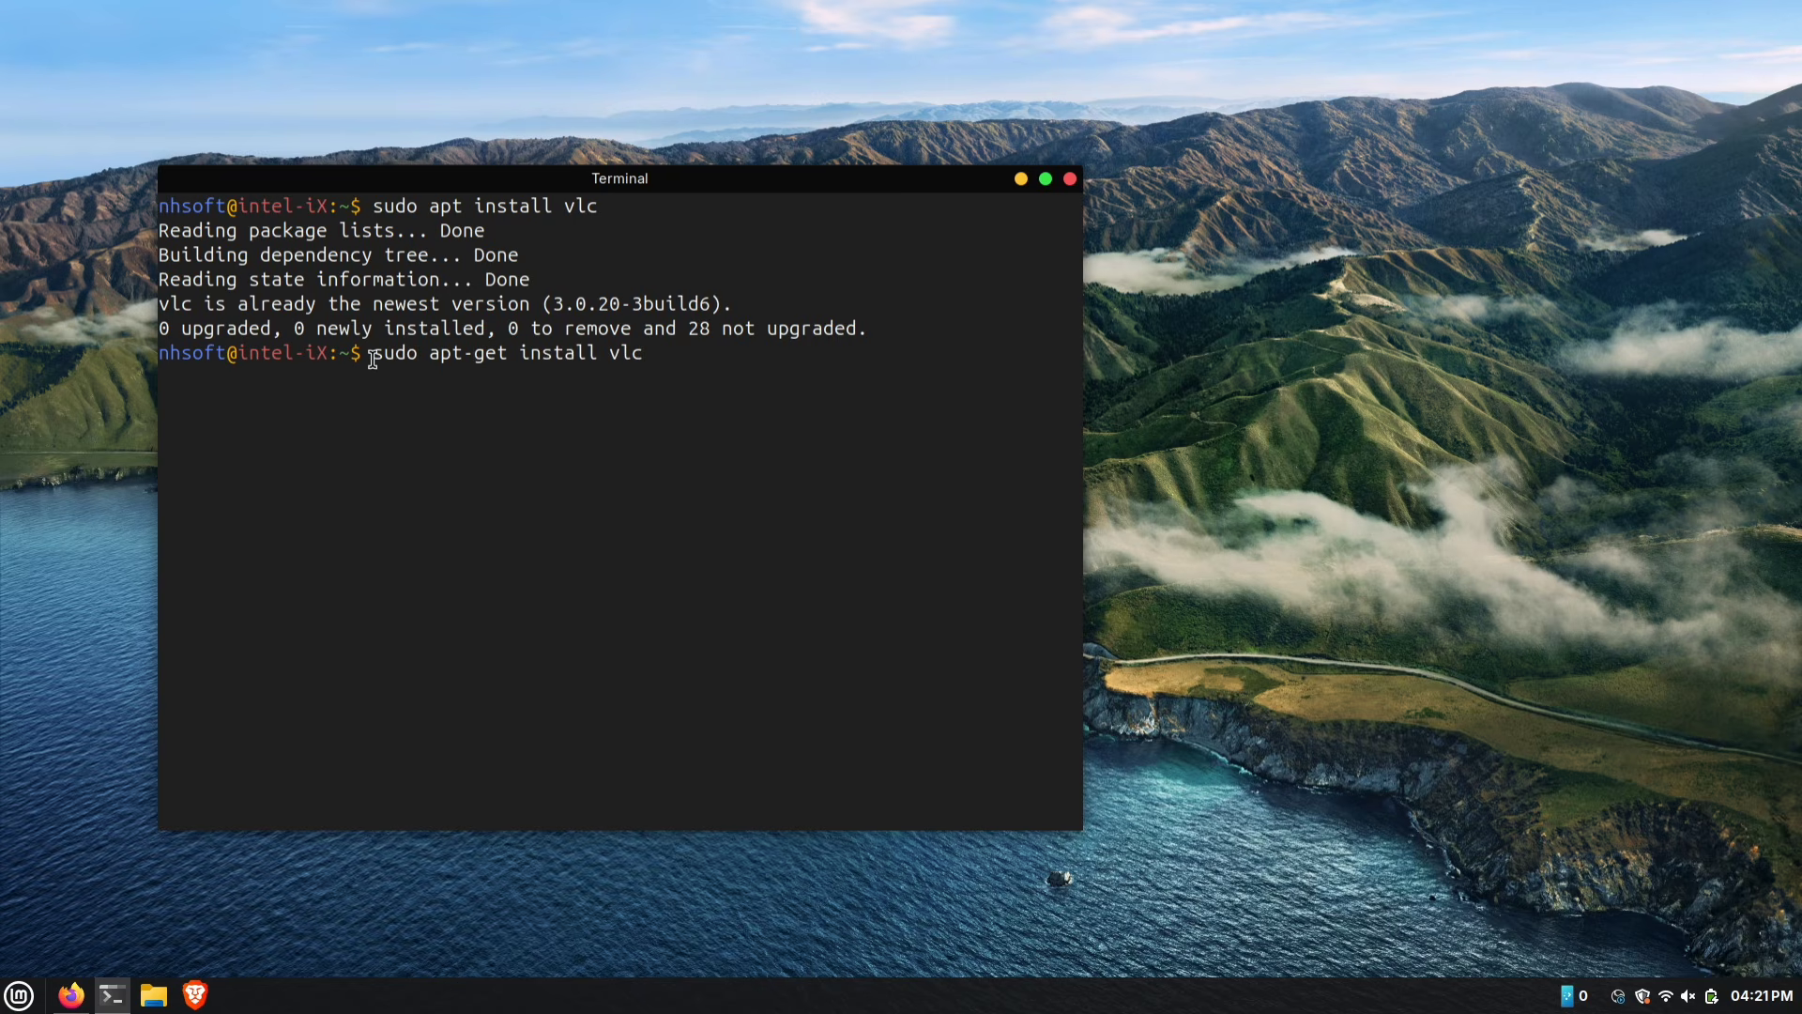
drag(373, 353, 644, 352)
drag(644, 352, 653, 353)
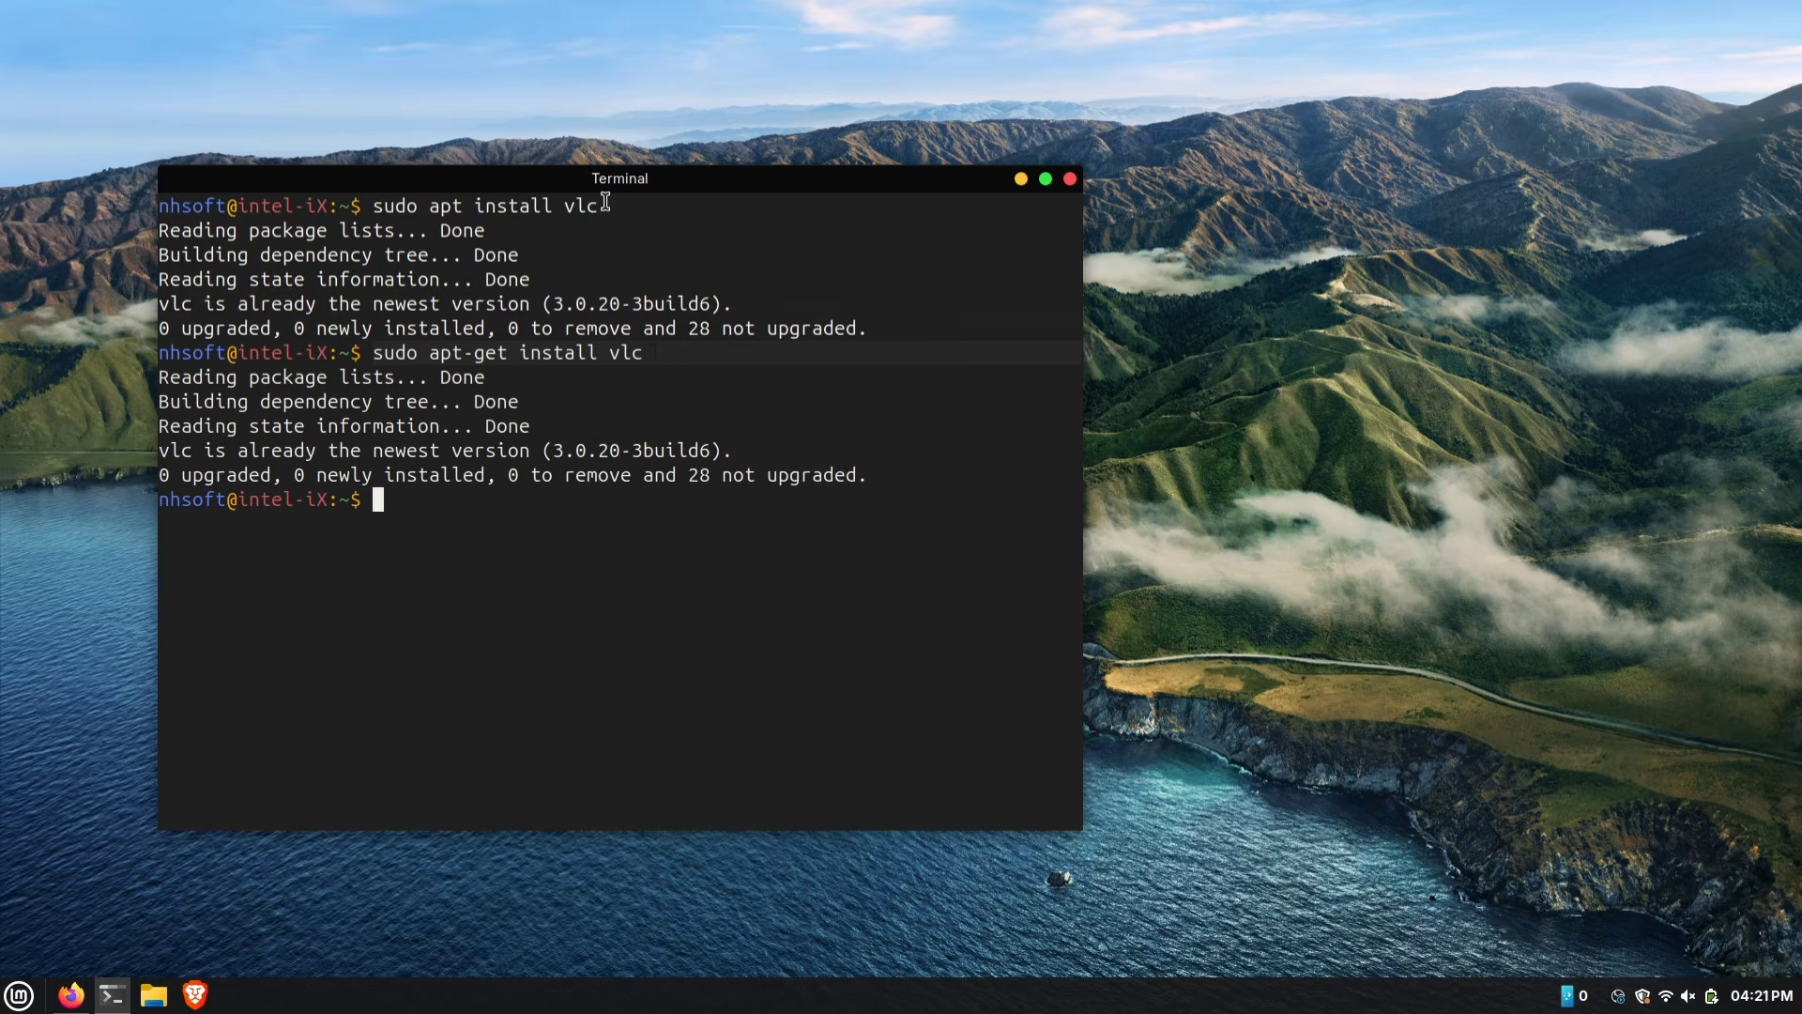
drag(606, 206, 376, 208)
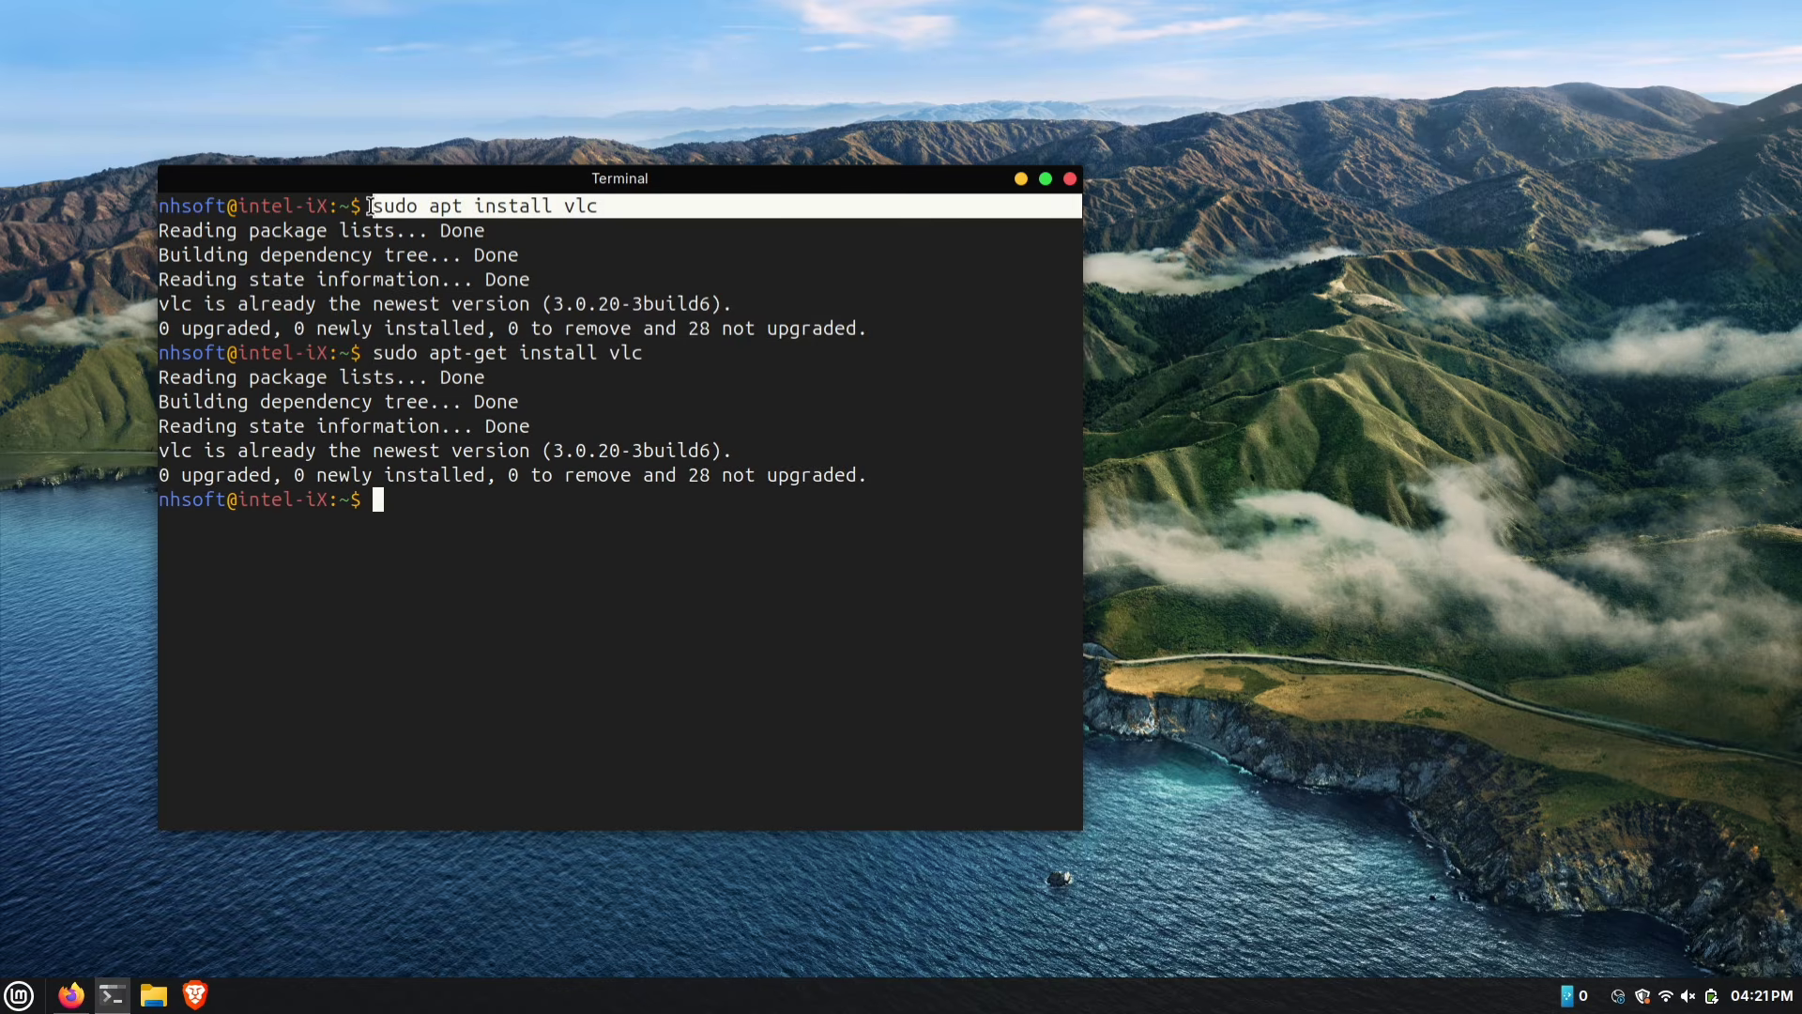
click(618, 249)
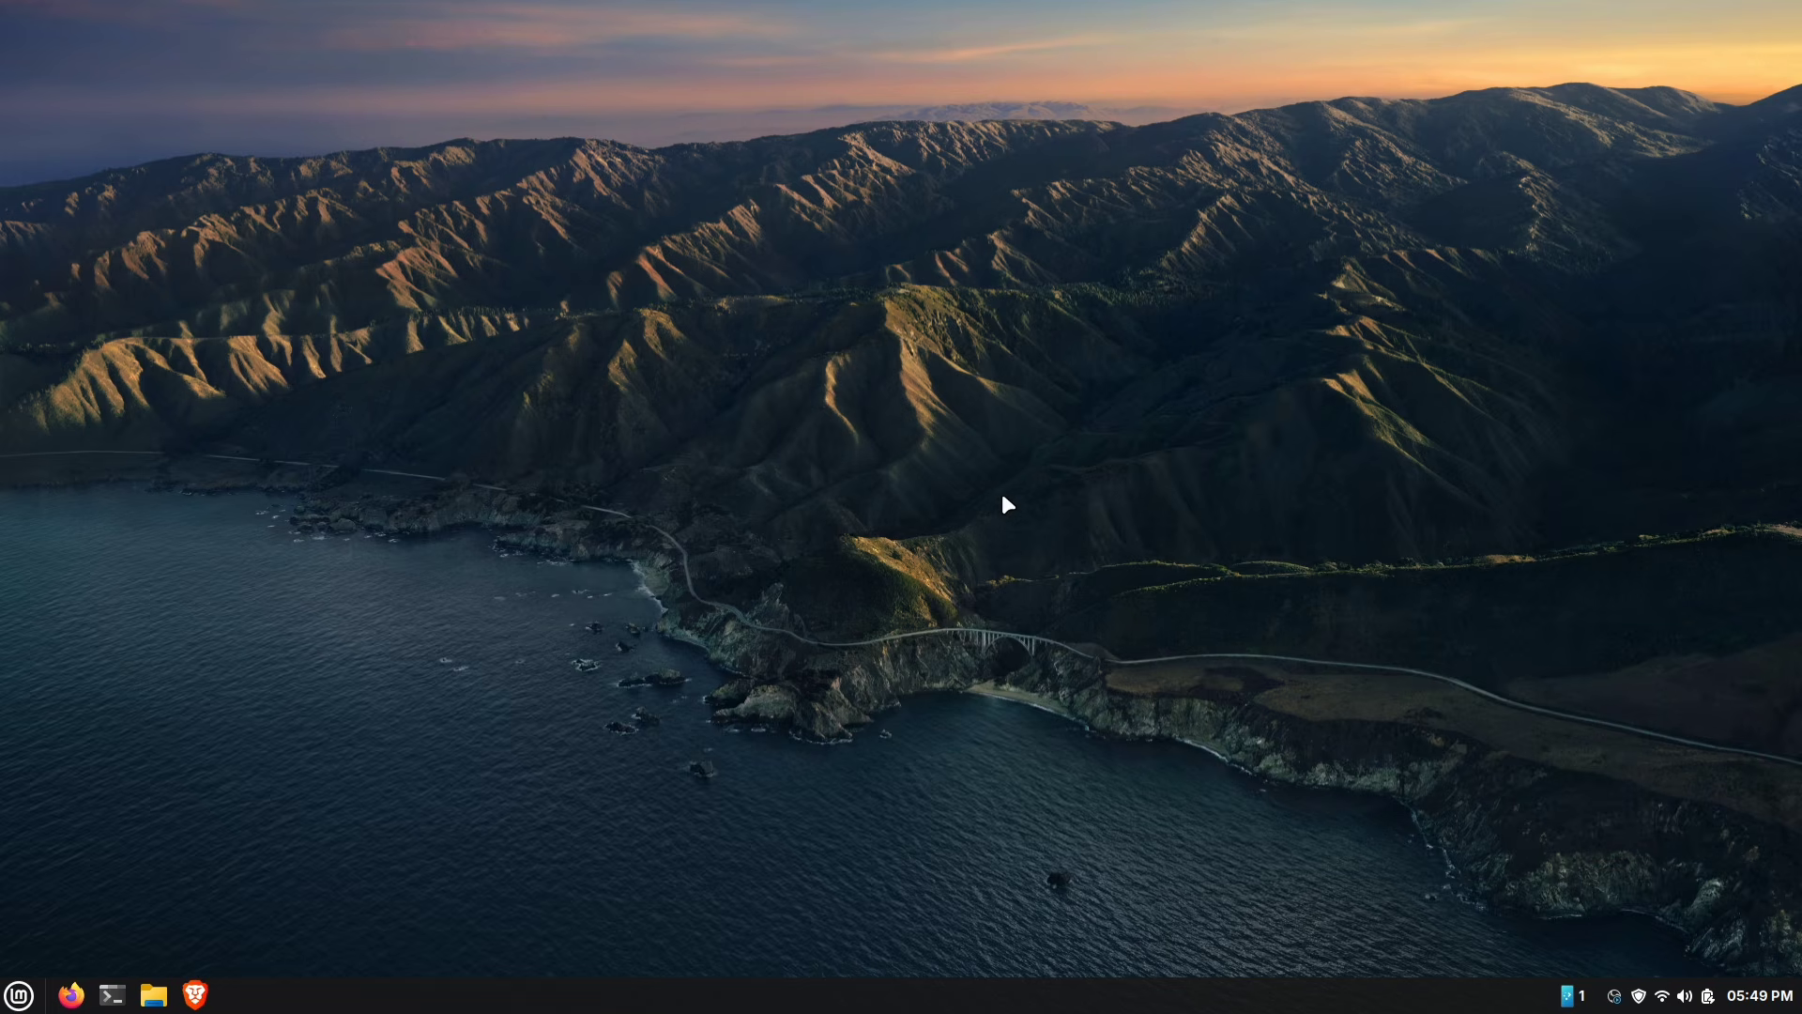
Show the connected Pixel 9a's device options, expand its Share options, and return to the empty desktop.
click(1581, 1000)
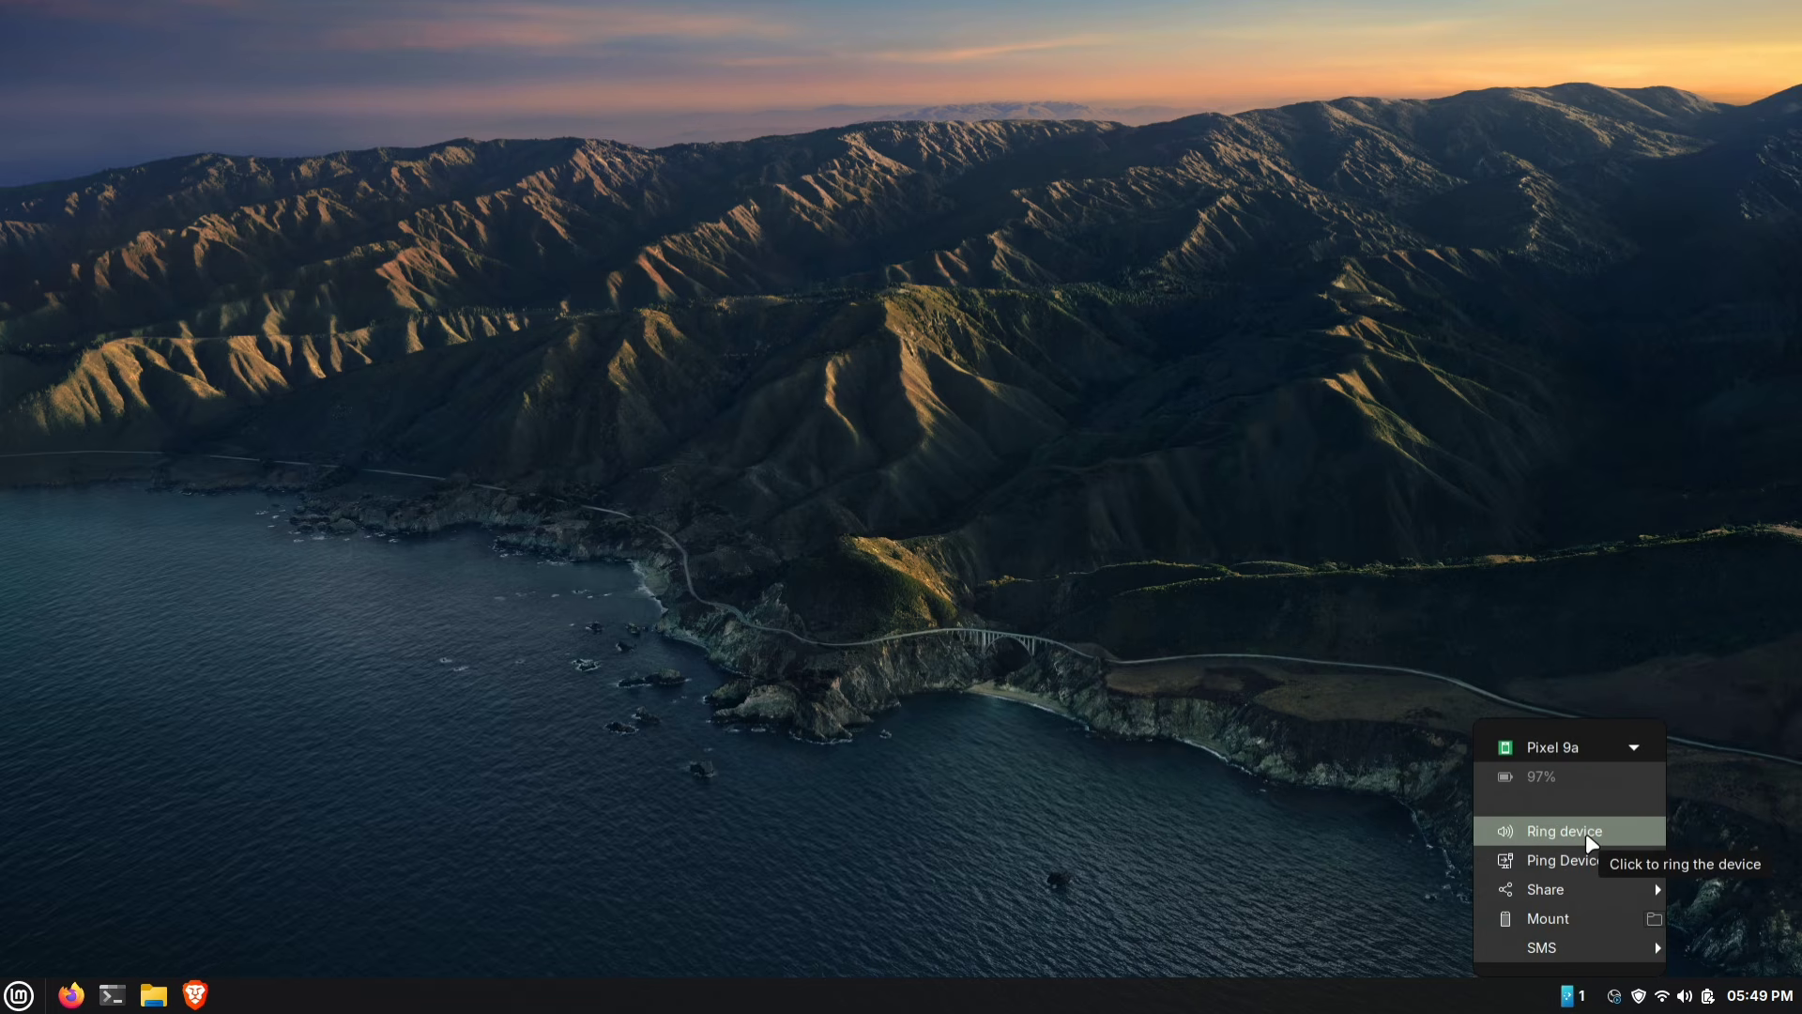
click(1609, 891)
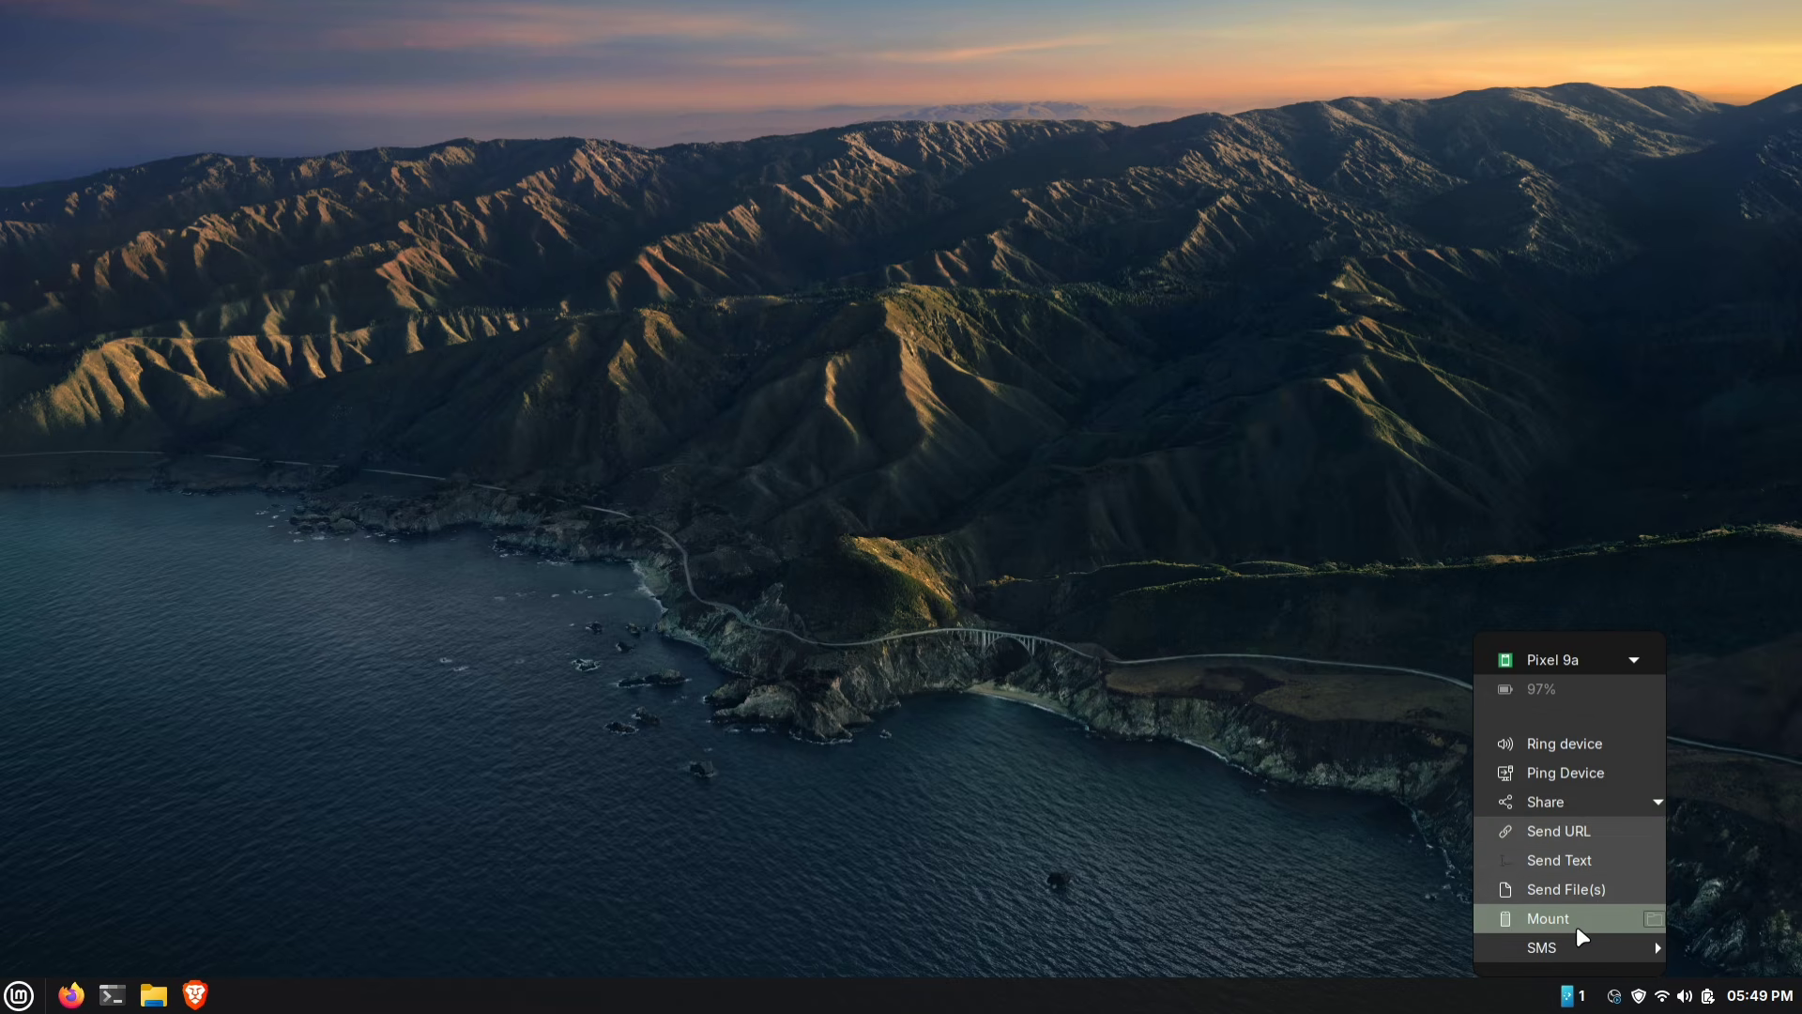
drag(1163, 256, 1741, 718)
drag(62, 273, 794, 803)
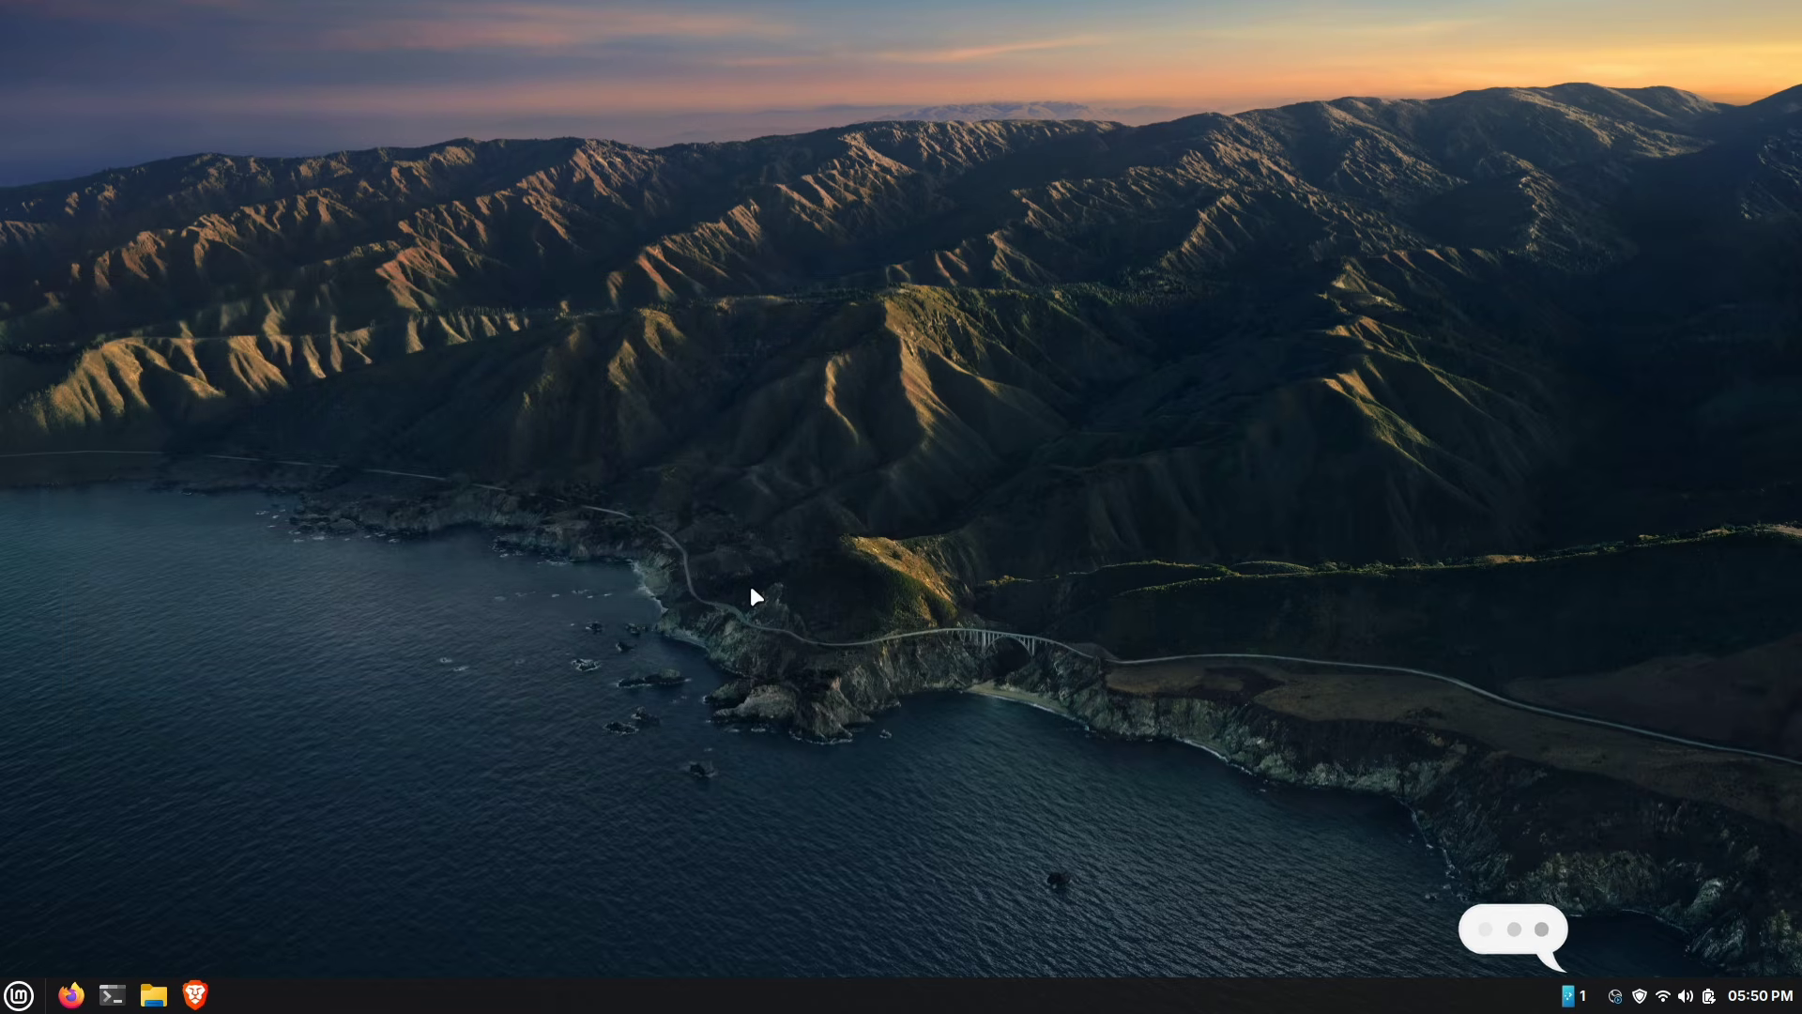